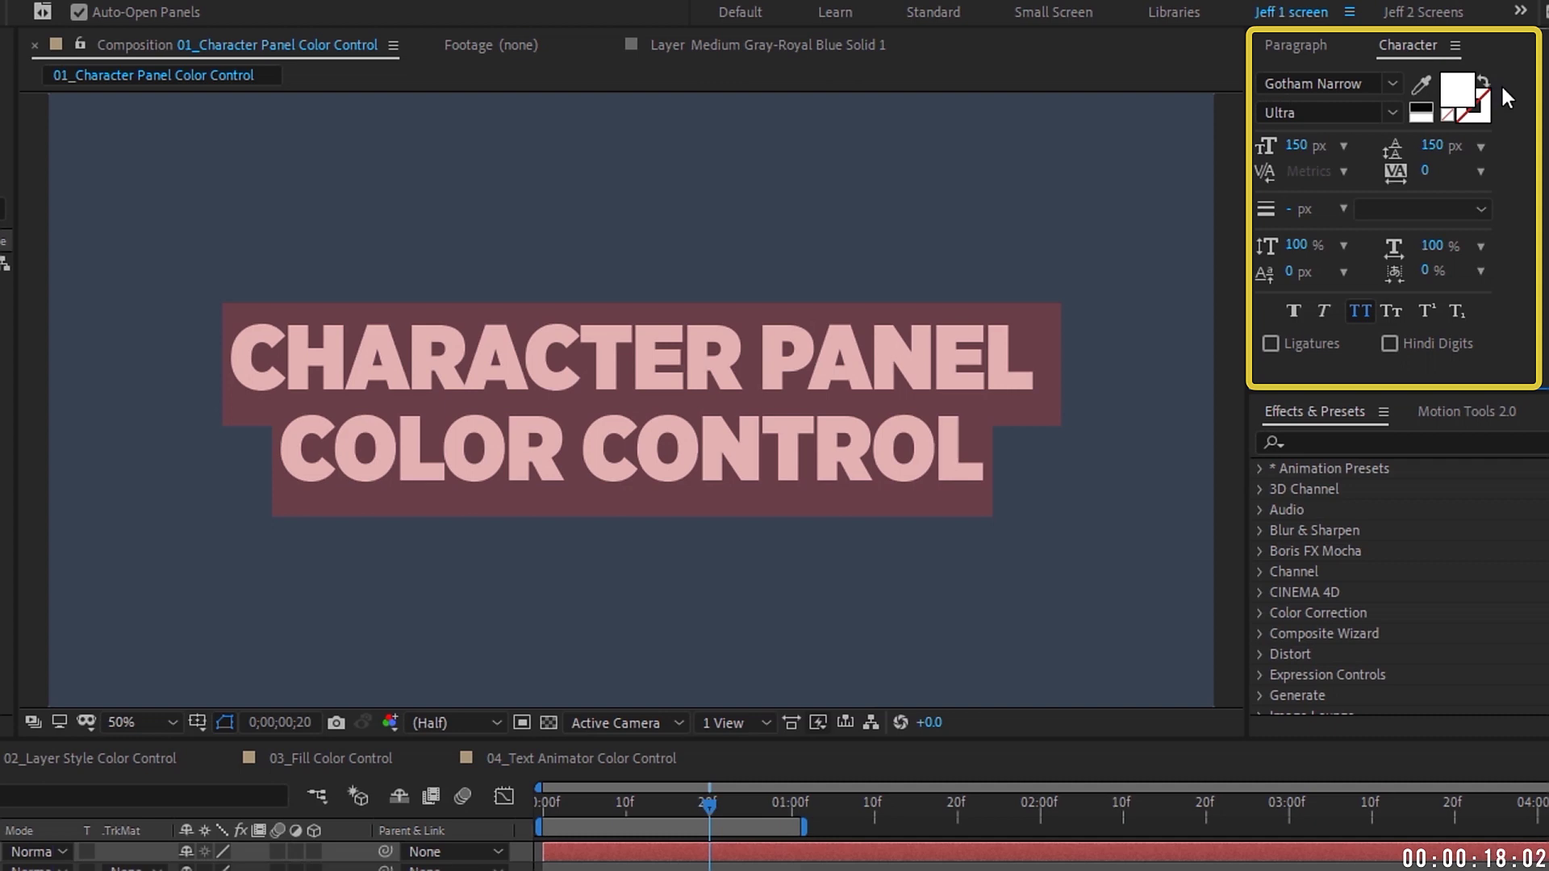
pyautogui.click(1430, 207)
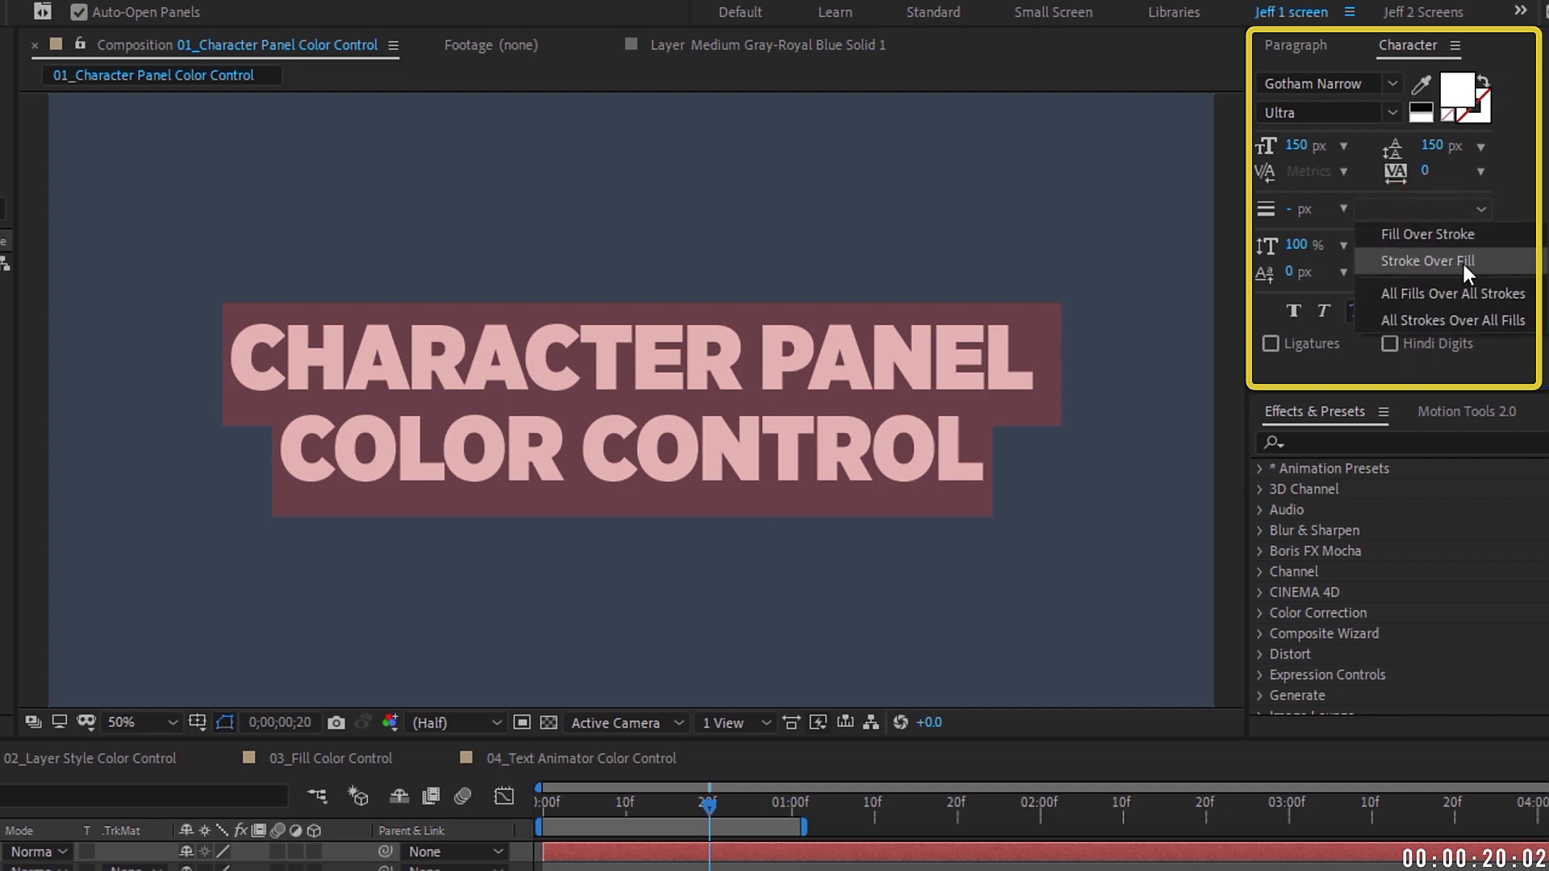
pyautogui.click(1476, 112)
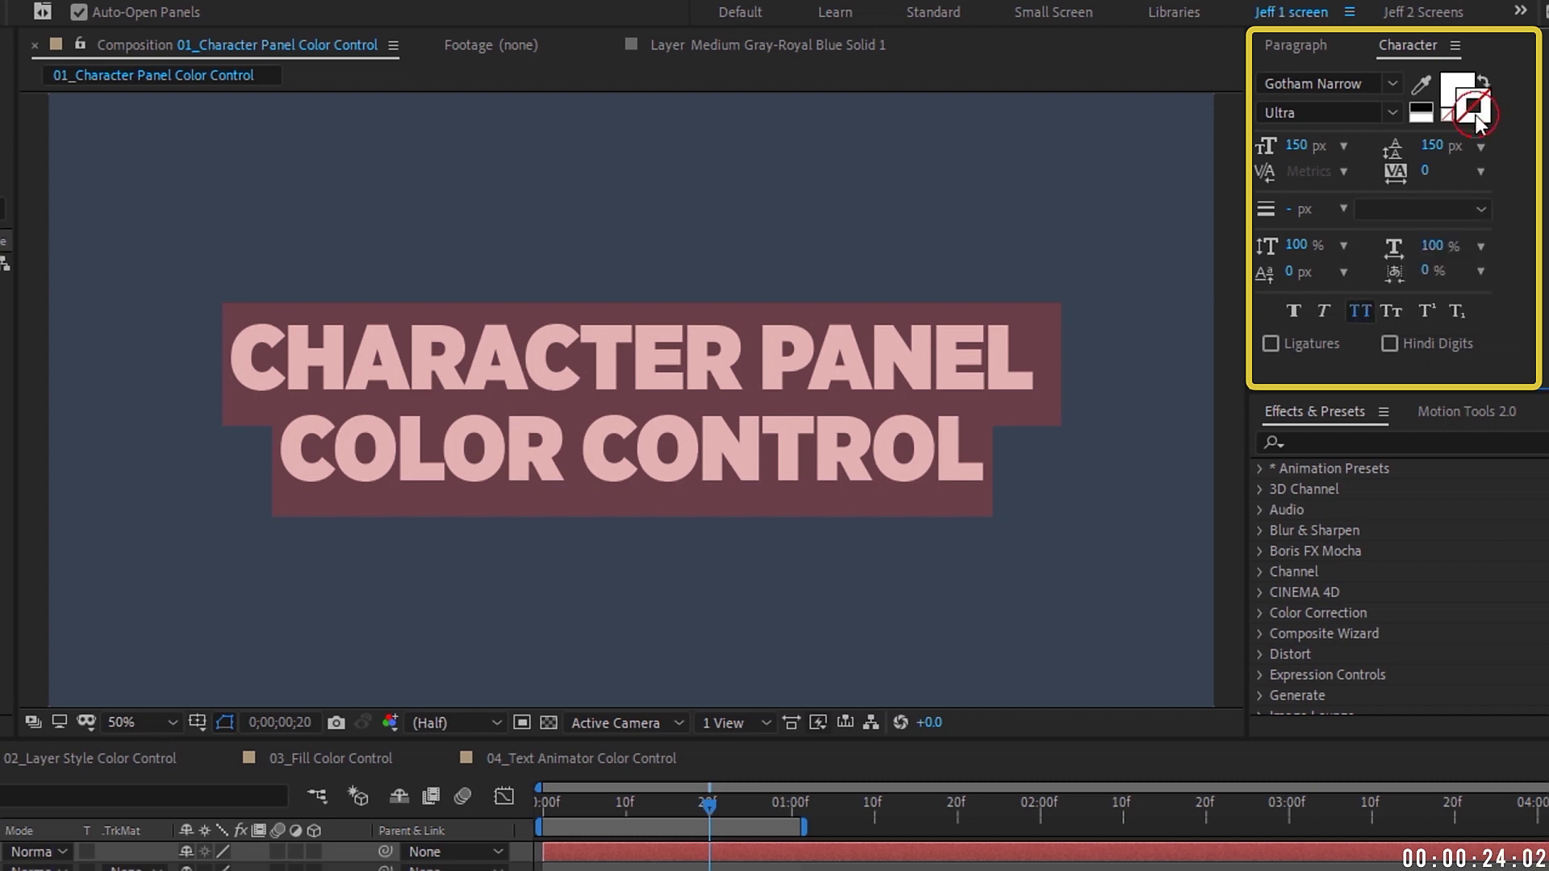
pyautogui.click(1477, 112)
pyautogui.click(1047, 212)
pyautogui.click(1449, 90)
pyautogui.press('Escape')
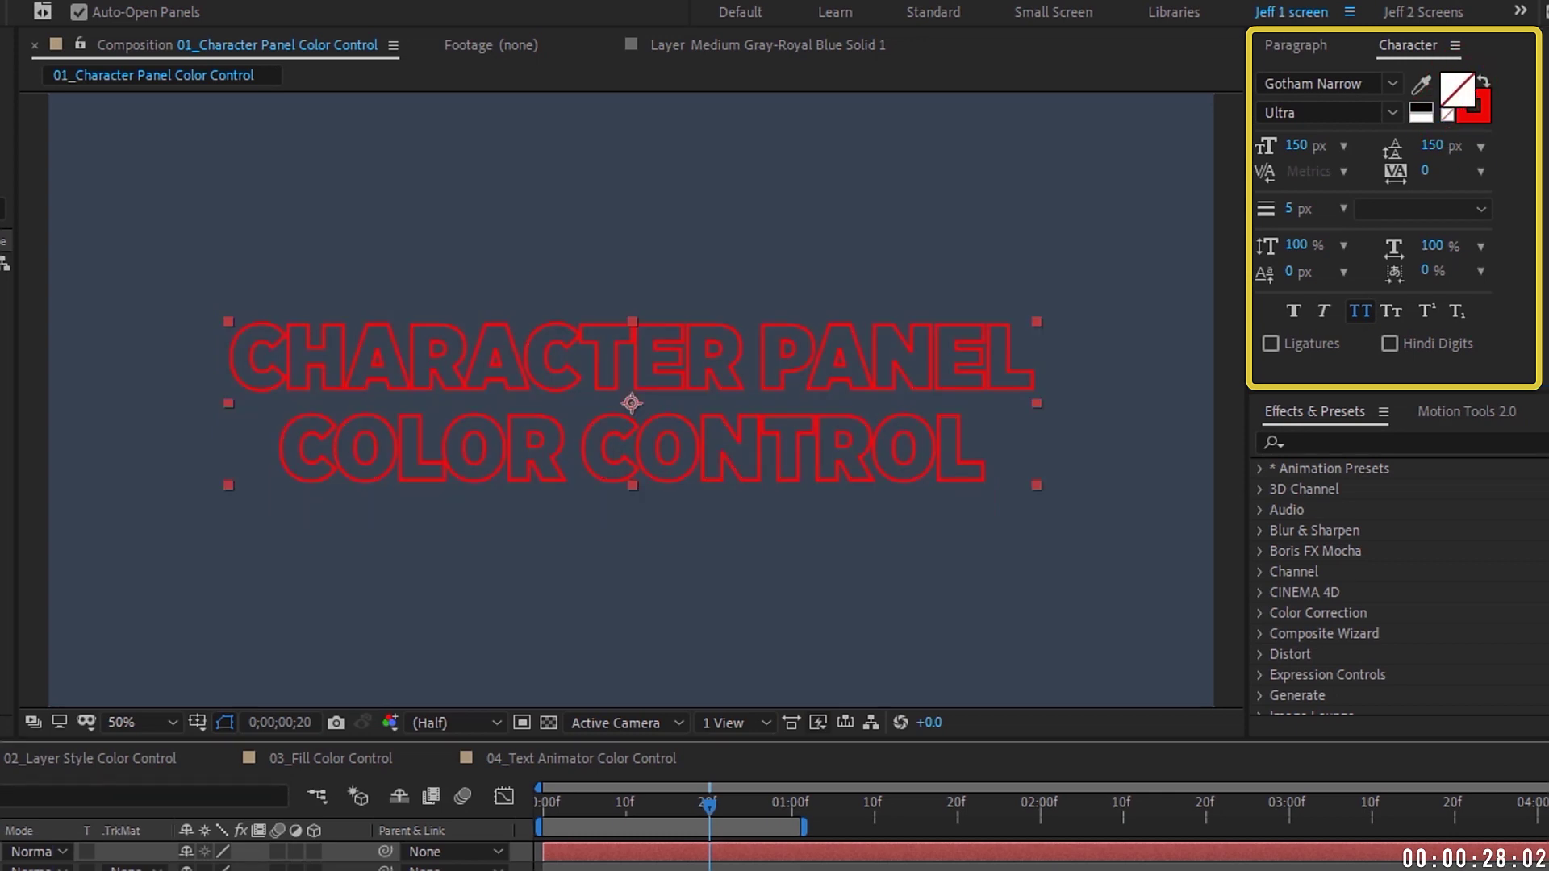
pyautogui.click(548, 347)
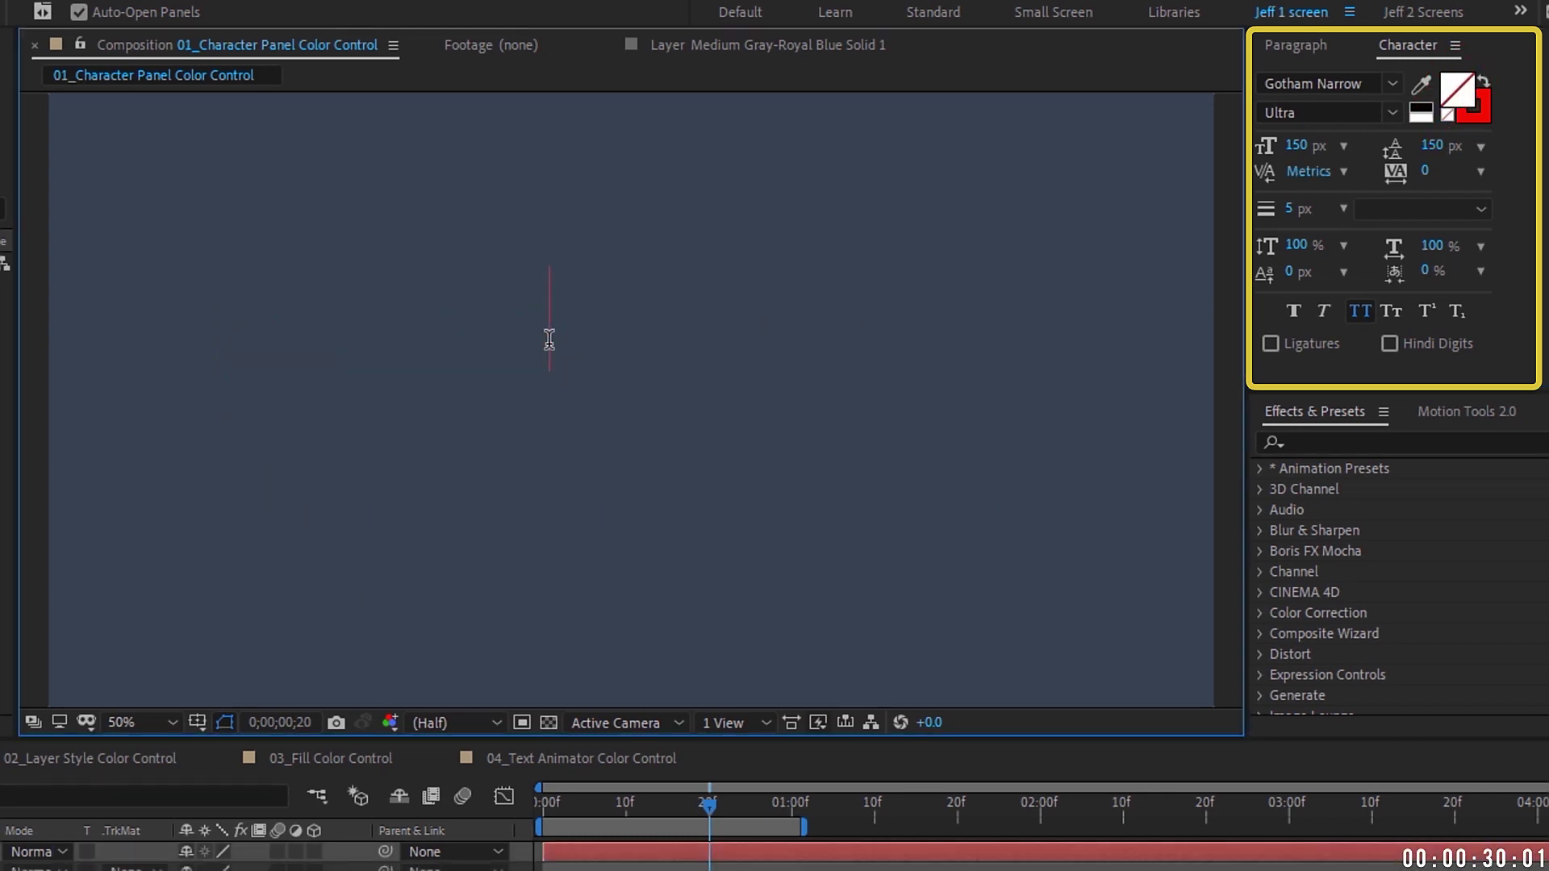
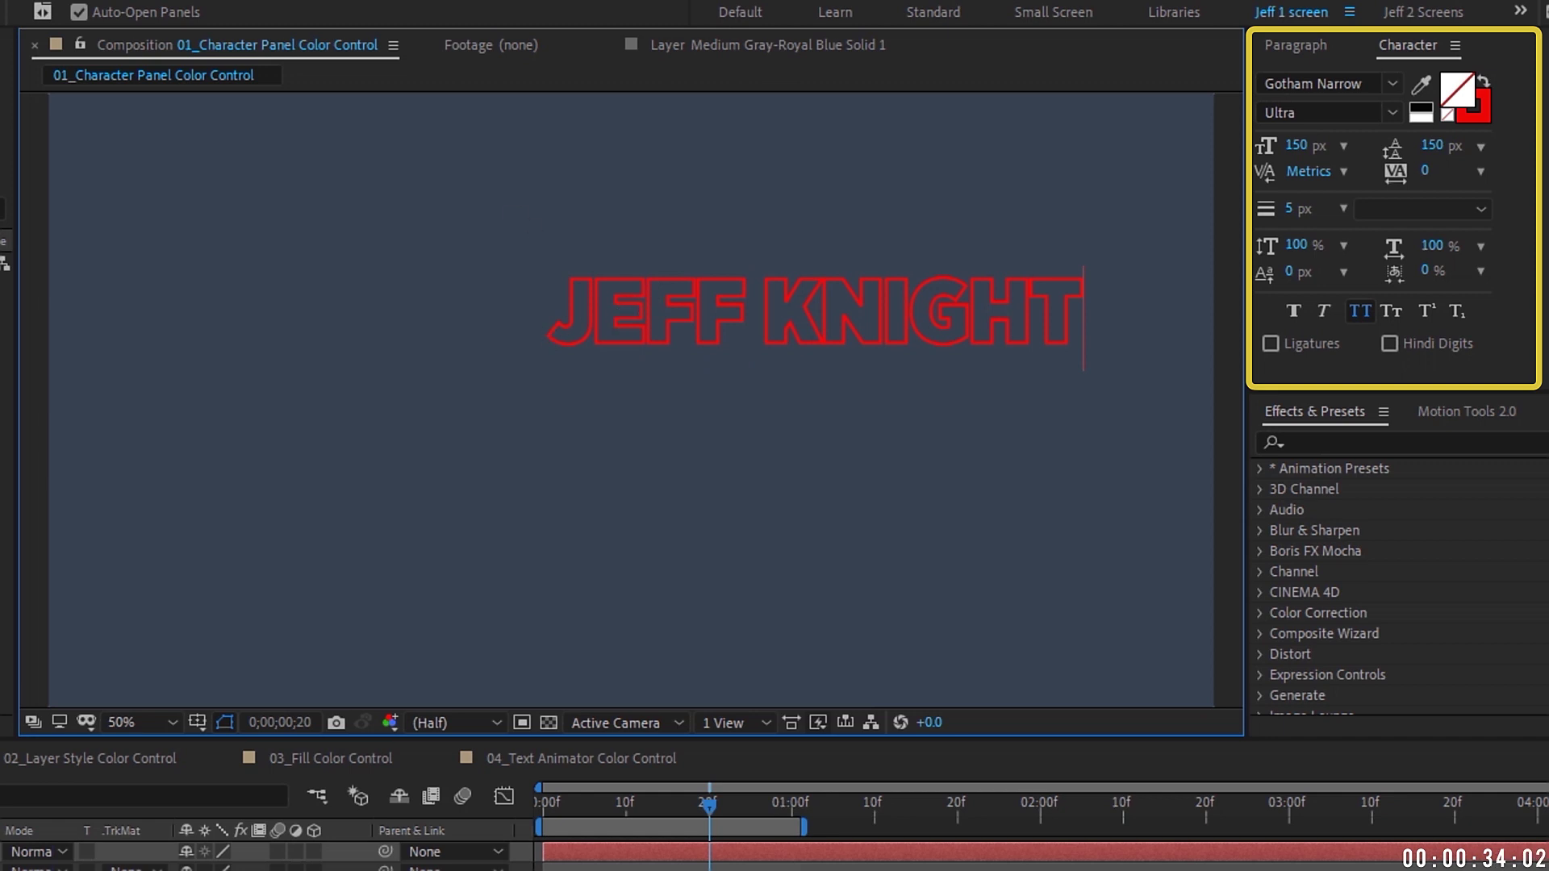
pyautogui.press('Escape')
pyautogui.press('v')
pyautogui.moveTo(810, 309); pyautogui.dragTo(618, 369)
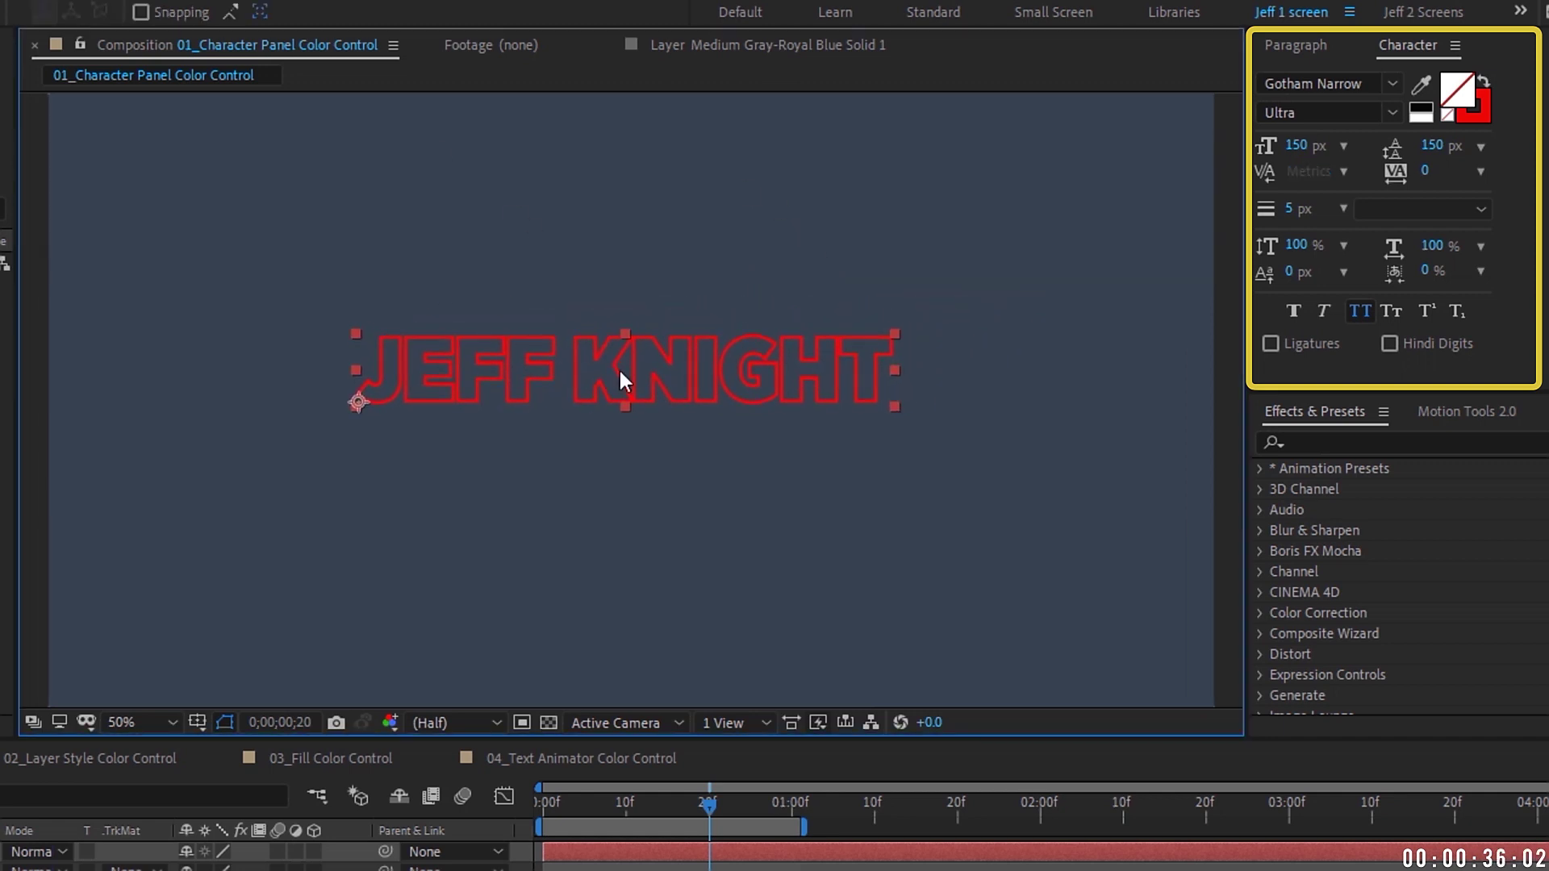
pyautogui.hotkey('ctrl', 'z')
pyautogui.hotkey('ctrl', 'z')
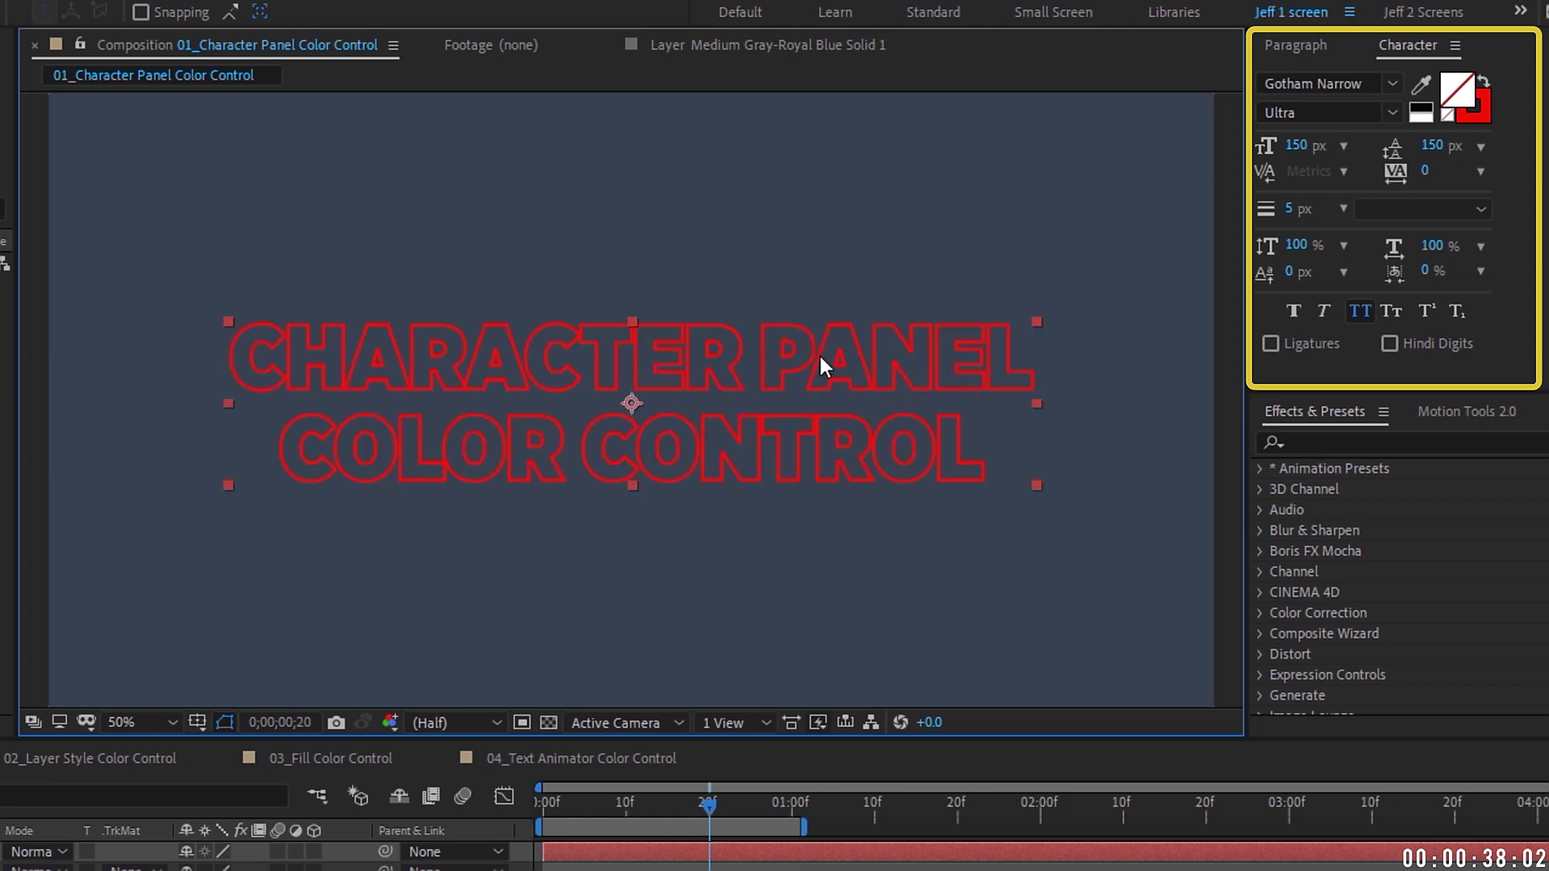
pyautogui.hotkey('ctrl', 'z')
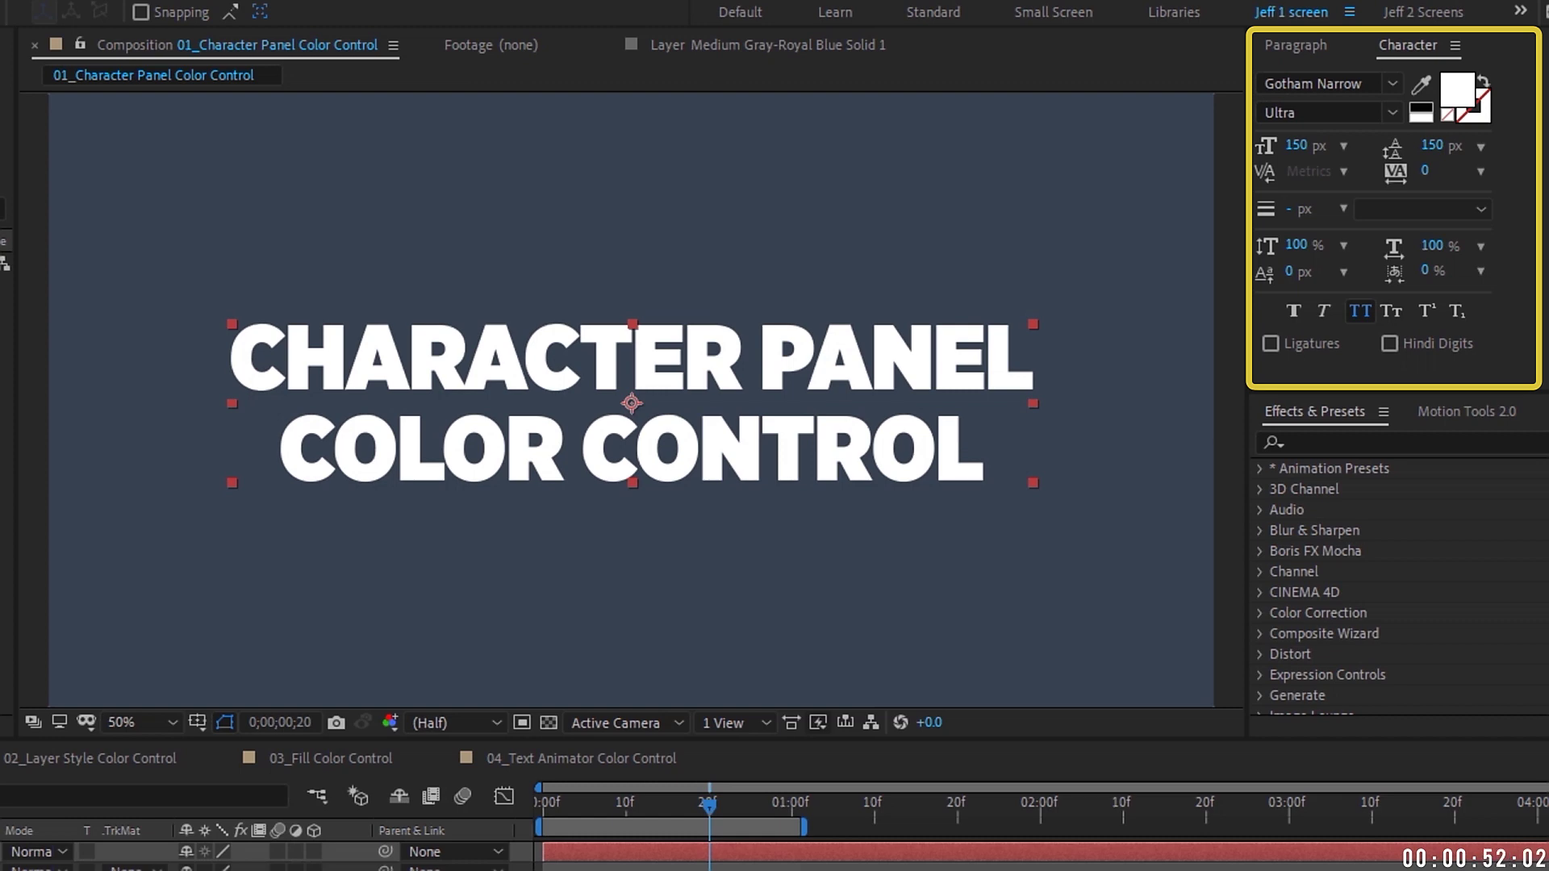
# Step: Select the word CHARACTER in the title and give it an orange fill
pyautogui.click(447, 372)
pyautogui.doubleClick(447, 371)
pyautogui.doubleClick(447, 372)
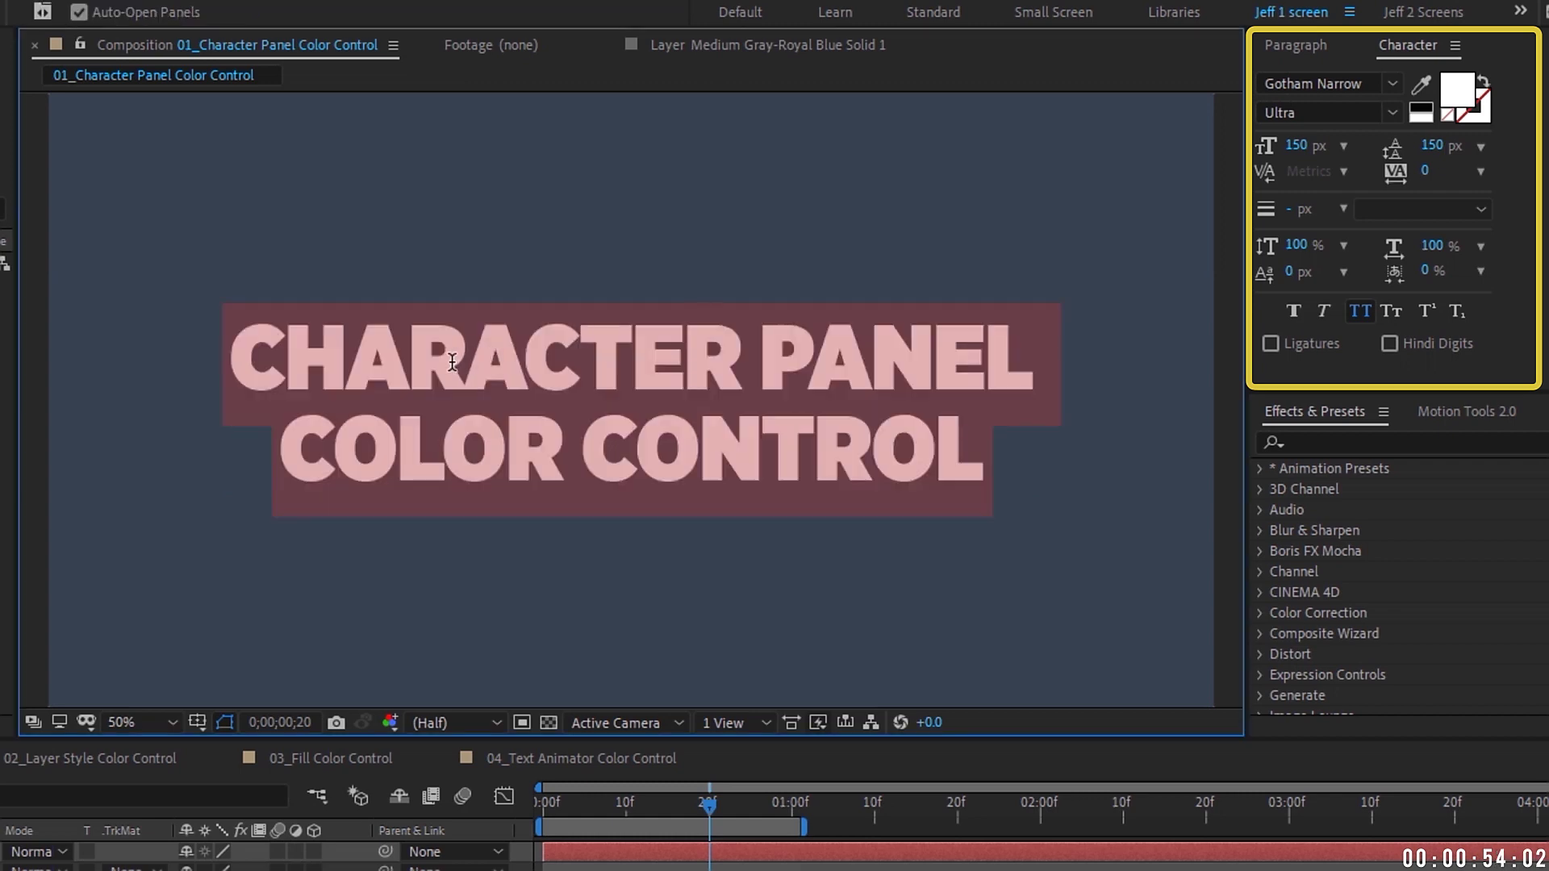
pyautogui.click(1449, 99)
pyautogui.click(796, 256)
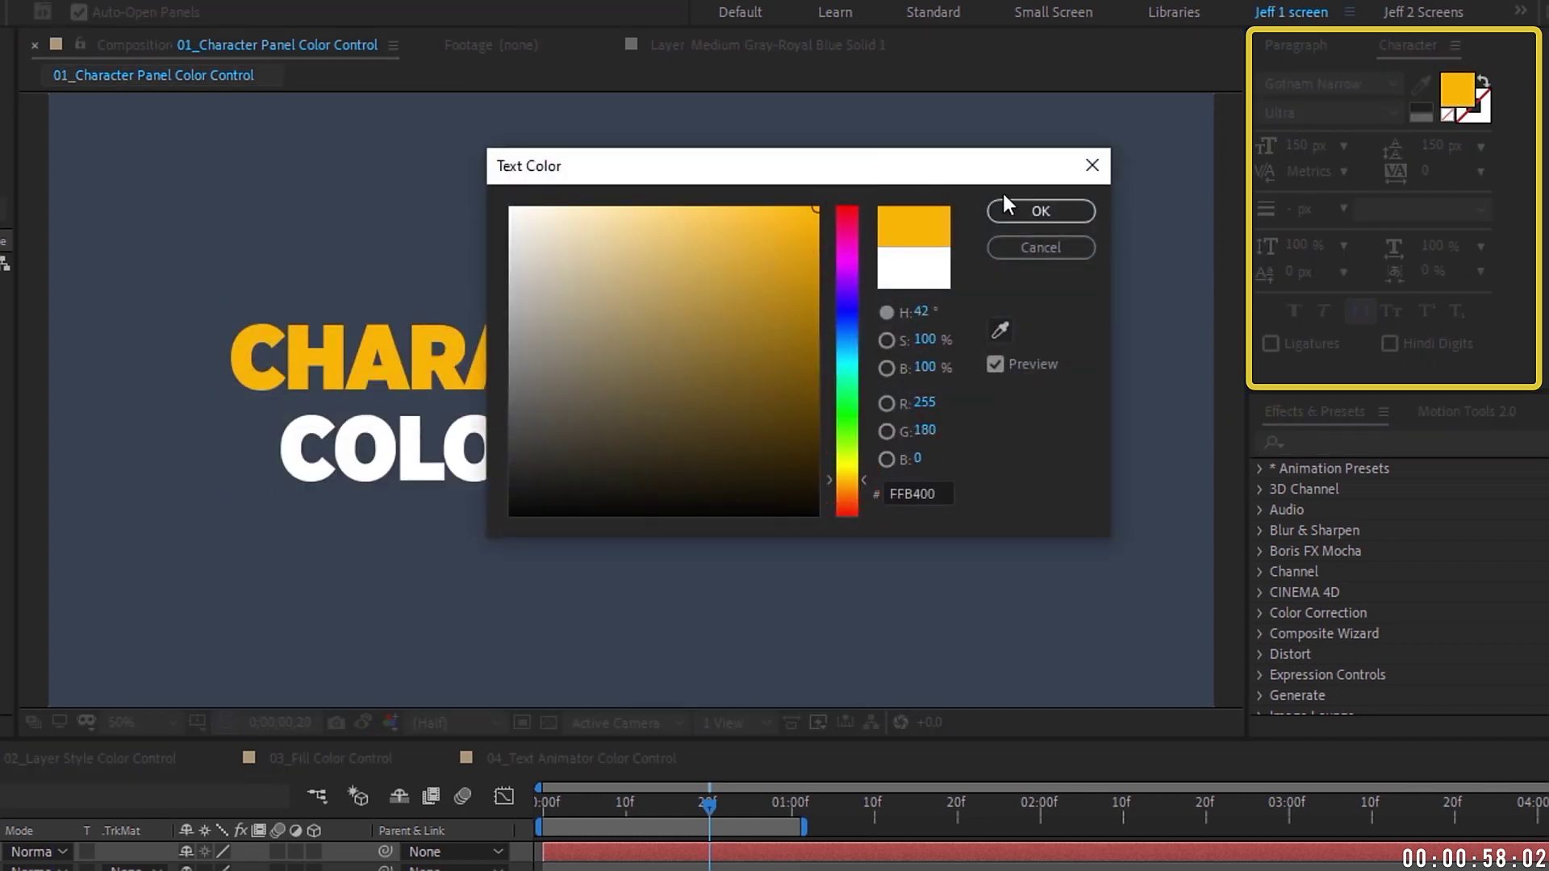
pyautogui.click(1041, 211)
pyautogui.click(637, 448)
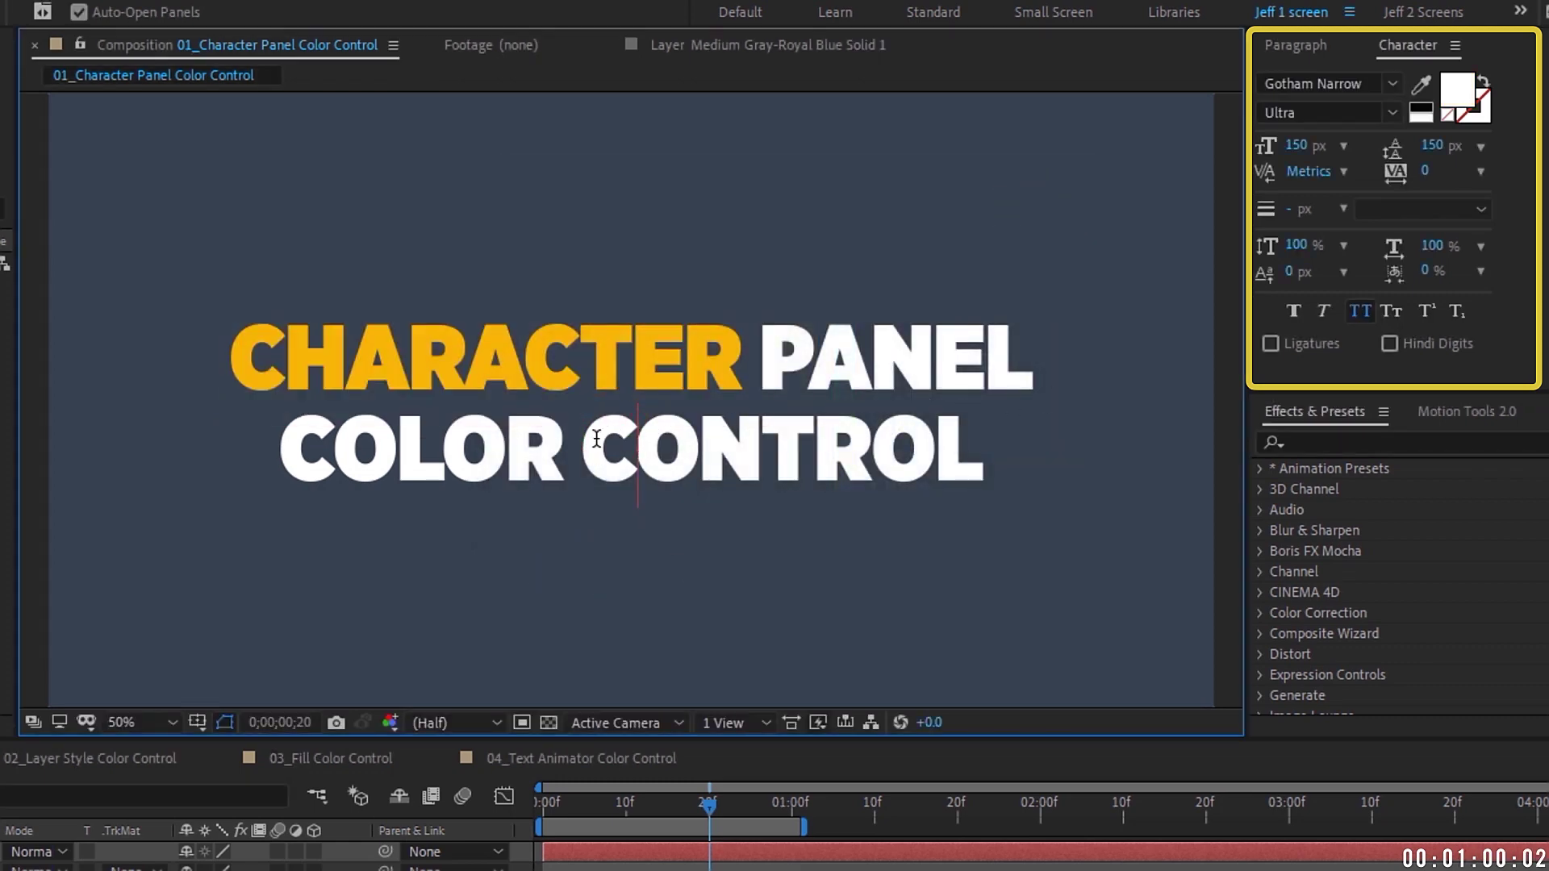
# Step: Give CHARACTER a red 8 px stroke with Fill Over Stroke ordering
pyautogui.doubleClick(631, 355)
pyautogui.click(1473, 105)
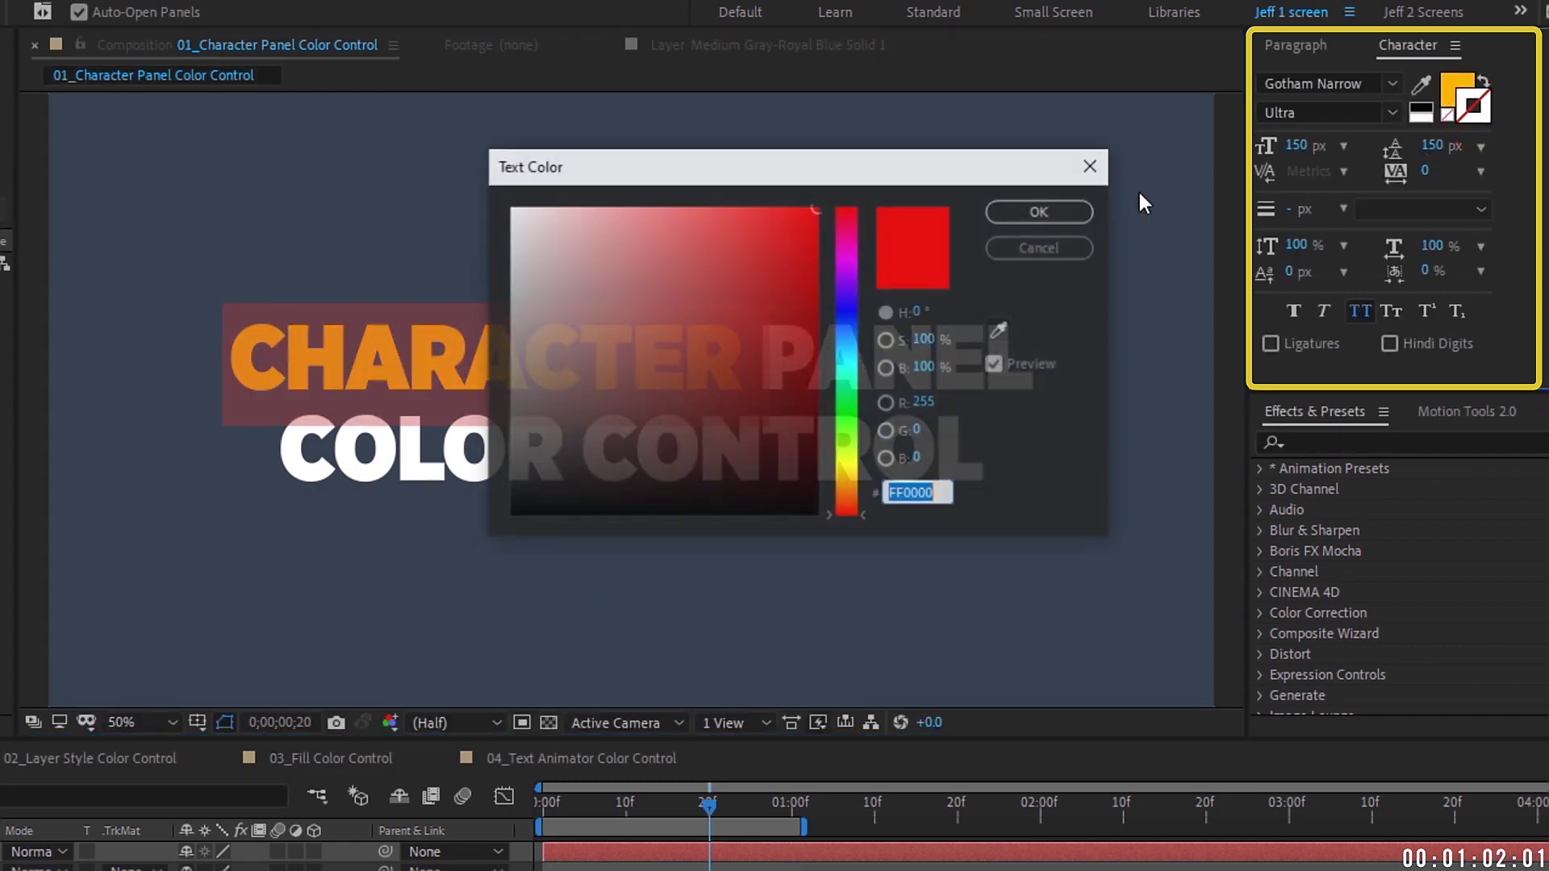
pyautogui.click(789, 259)
pyautogui.click(1044, 210)
pyautogui.moveTo(1289, 209); pyautogui.dragTo(1300, 209)
pyautogui.click(1420, 211)
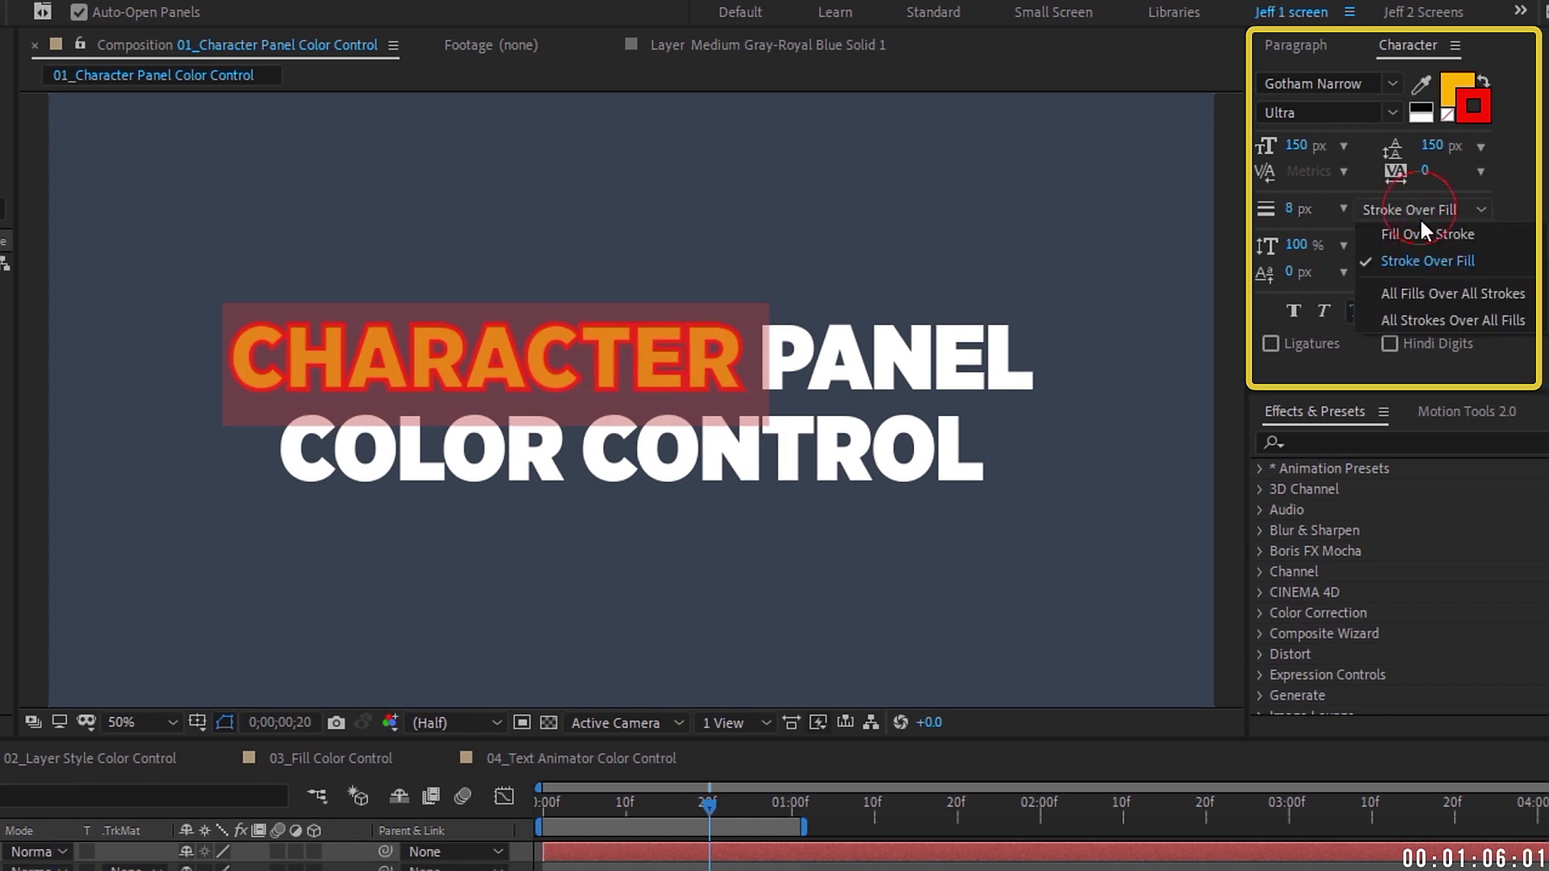
pyautogui.click(1424, 234)
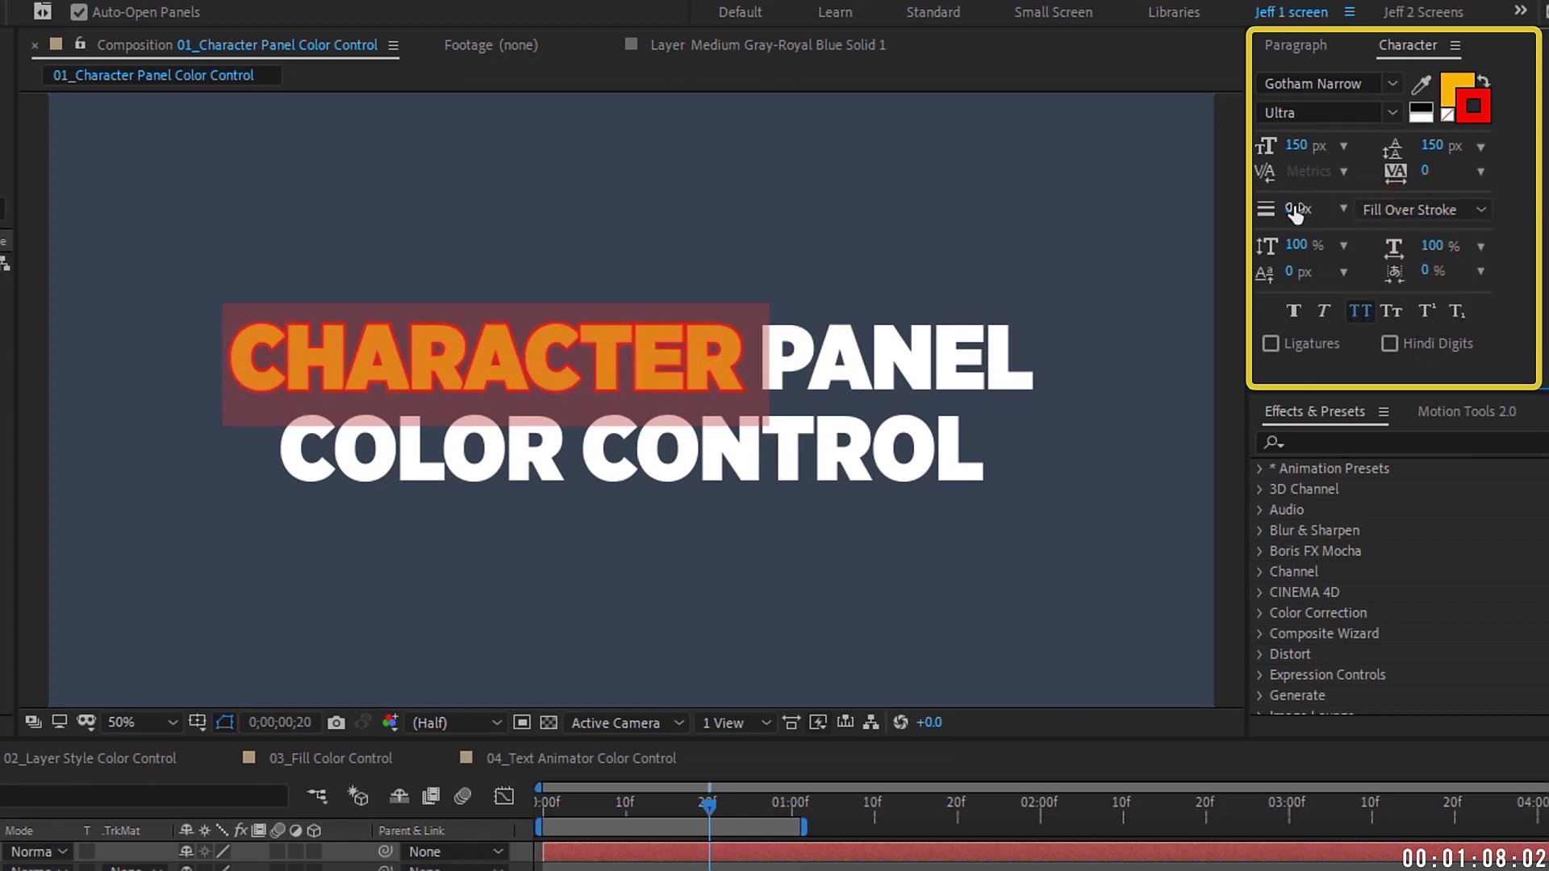
pyautogui.click(723, 468)
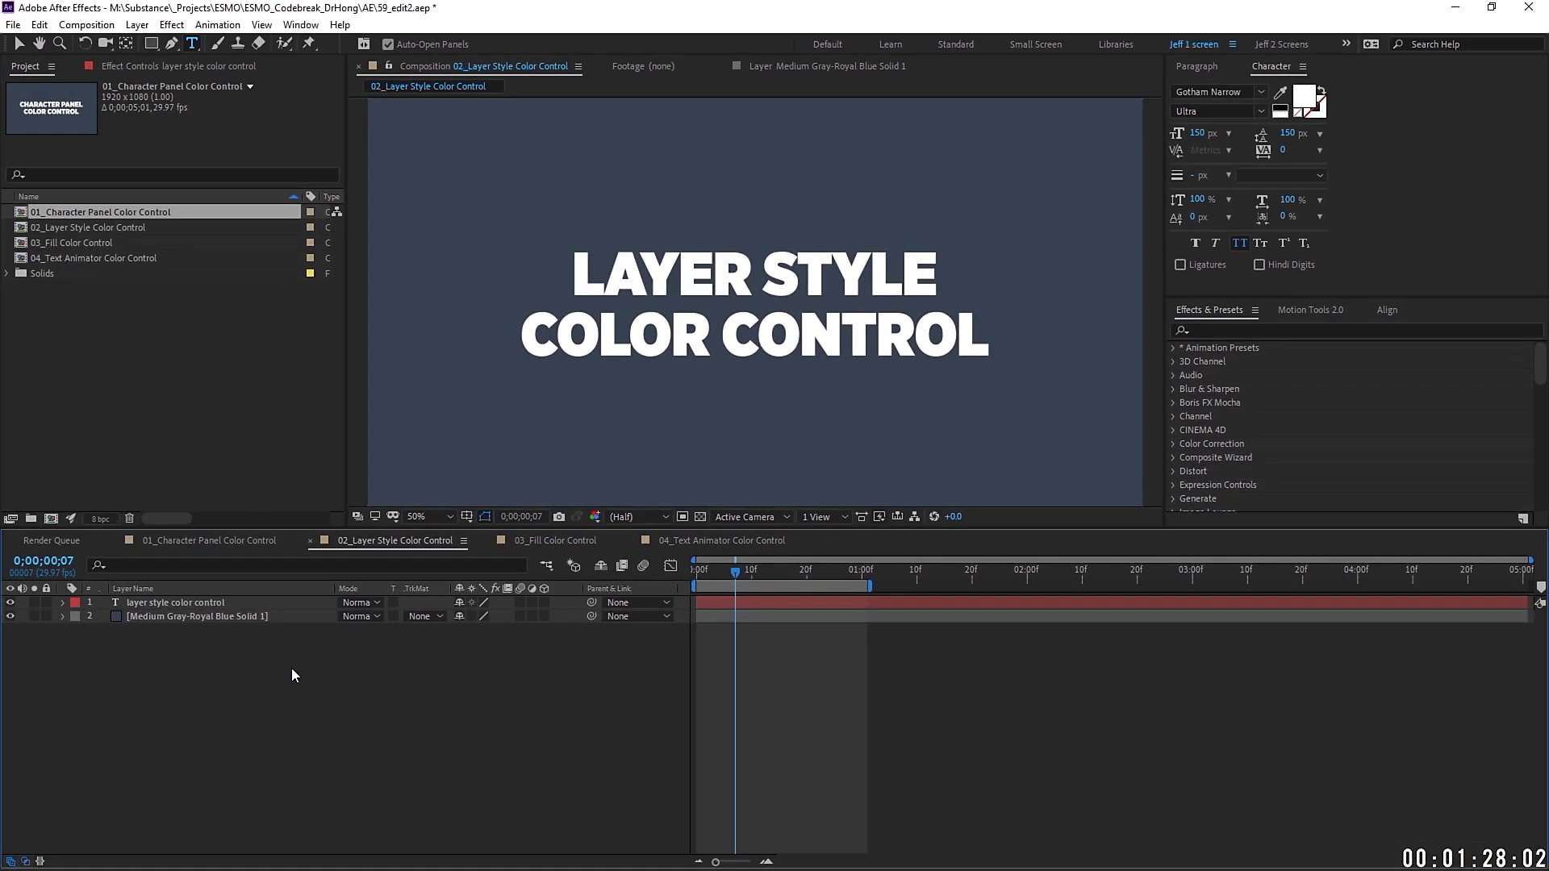
# Step: Add a Color Overlay layer style to the LAYER STYLE COLOR CONTROL text layer
pyautogui.click(185, 602)
pyautogui.click(144, 29)
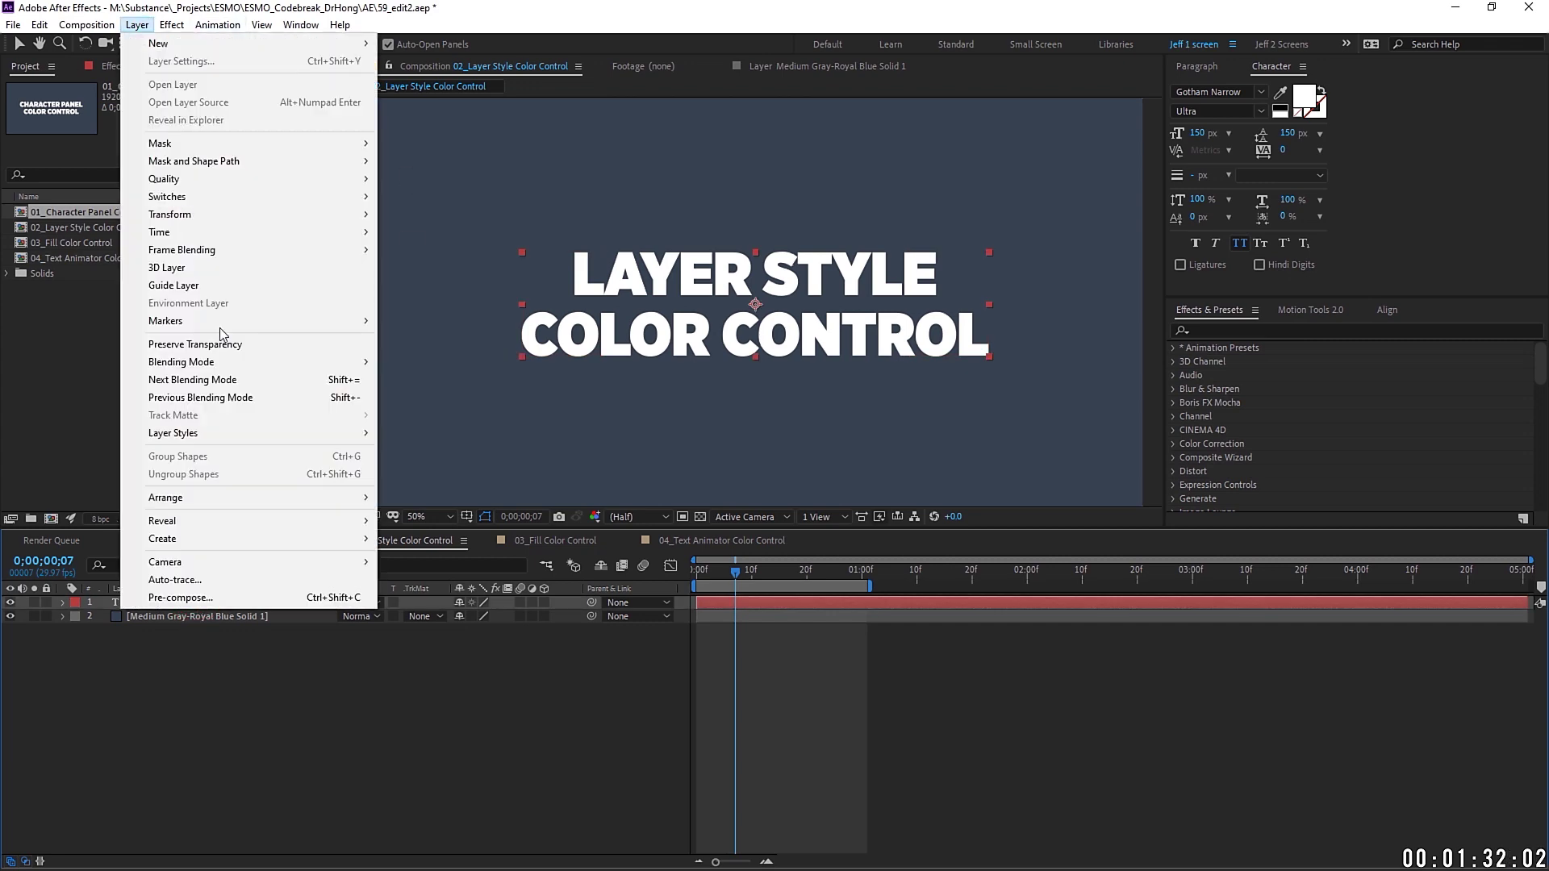
pyautogui.moveTo(211, 438)
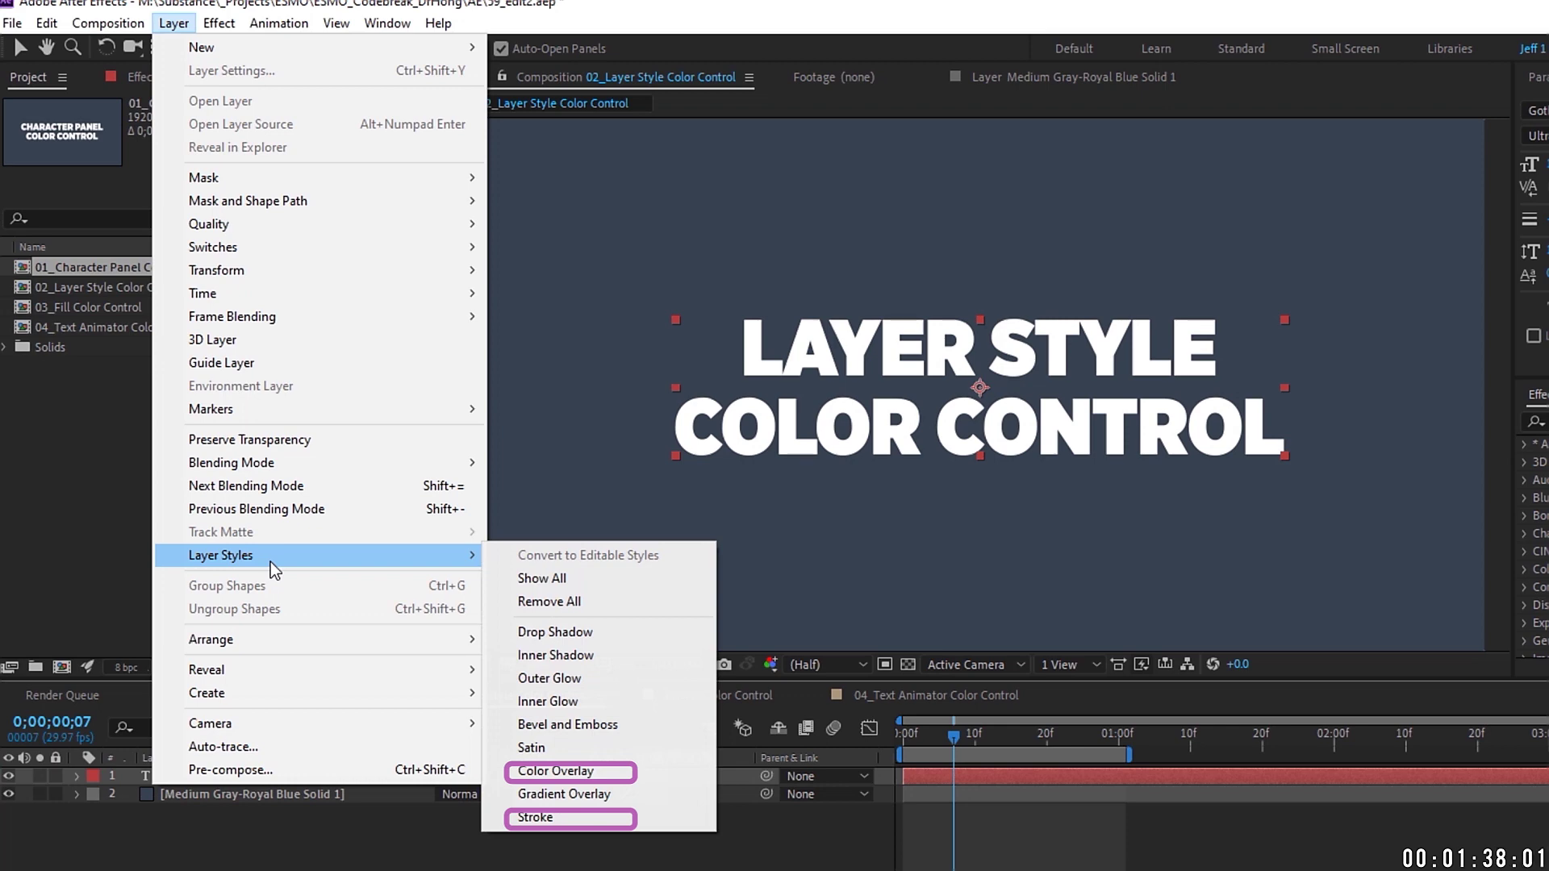
pyautogui.click(558, 775)
# Step: Add a Stroke layer style and expand both styles' settings in the timeline
pyautogui.click(174, 23)
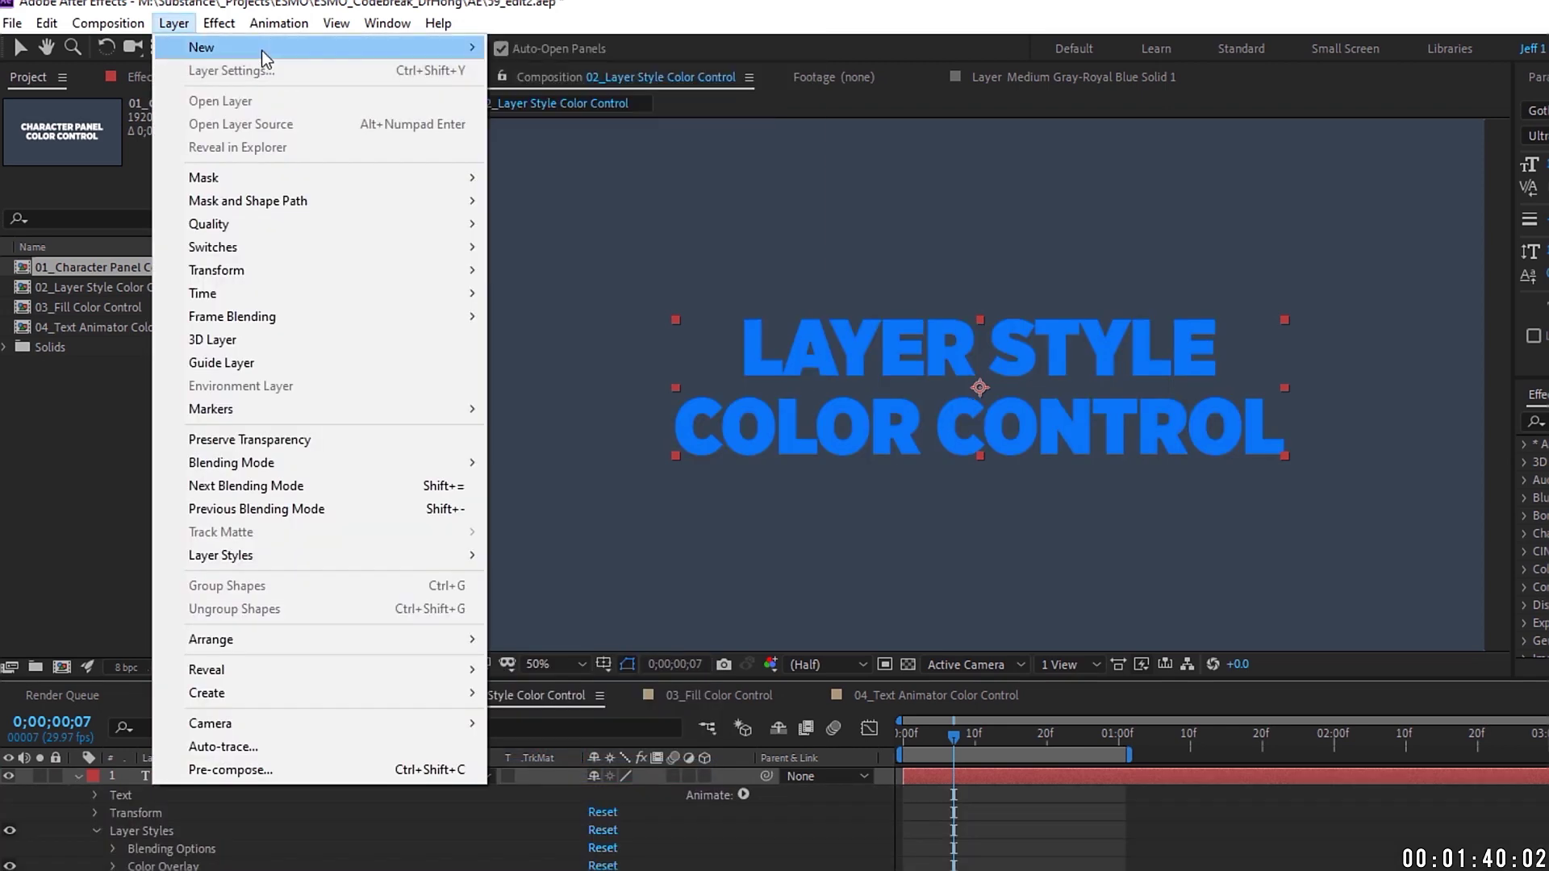
pyautogui.moveTo(290, 555)
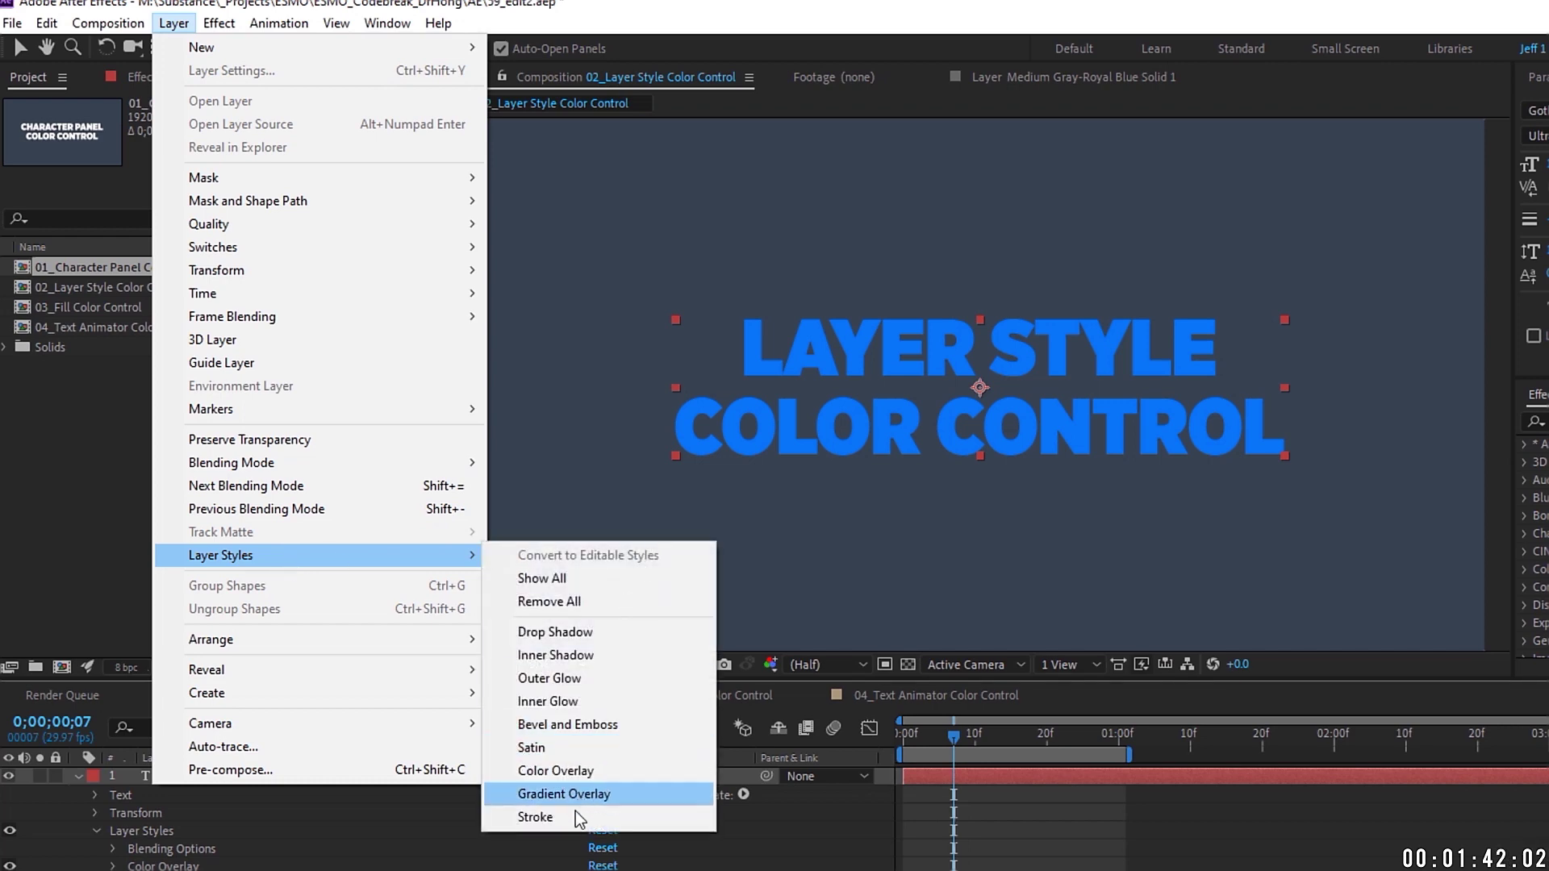
pyautogui.click(536, 817)
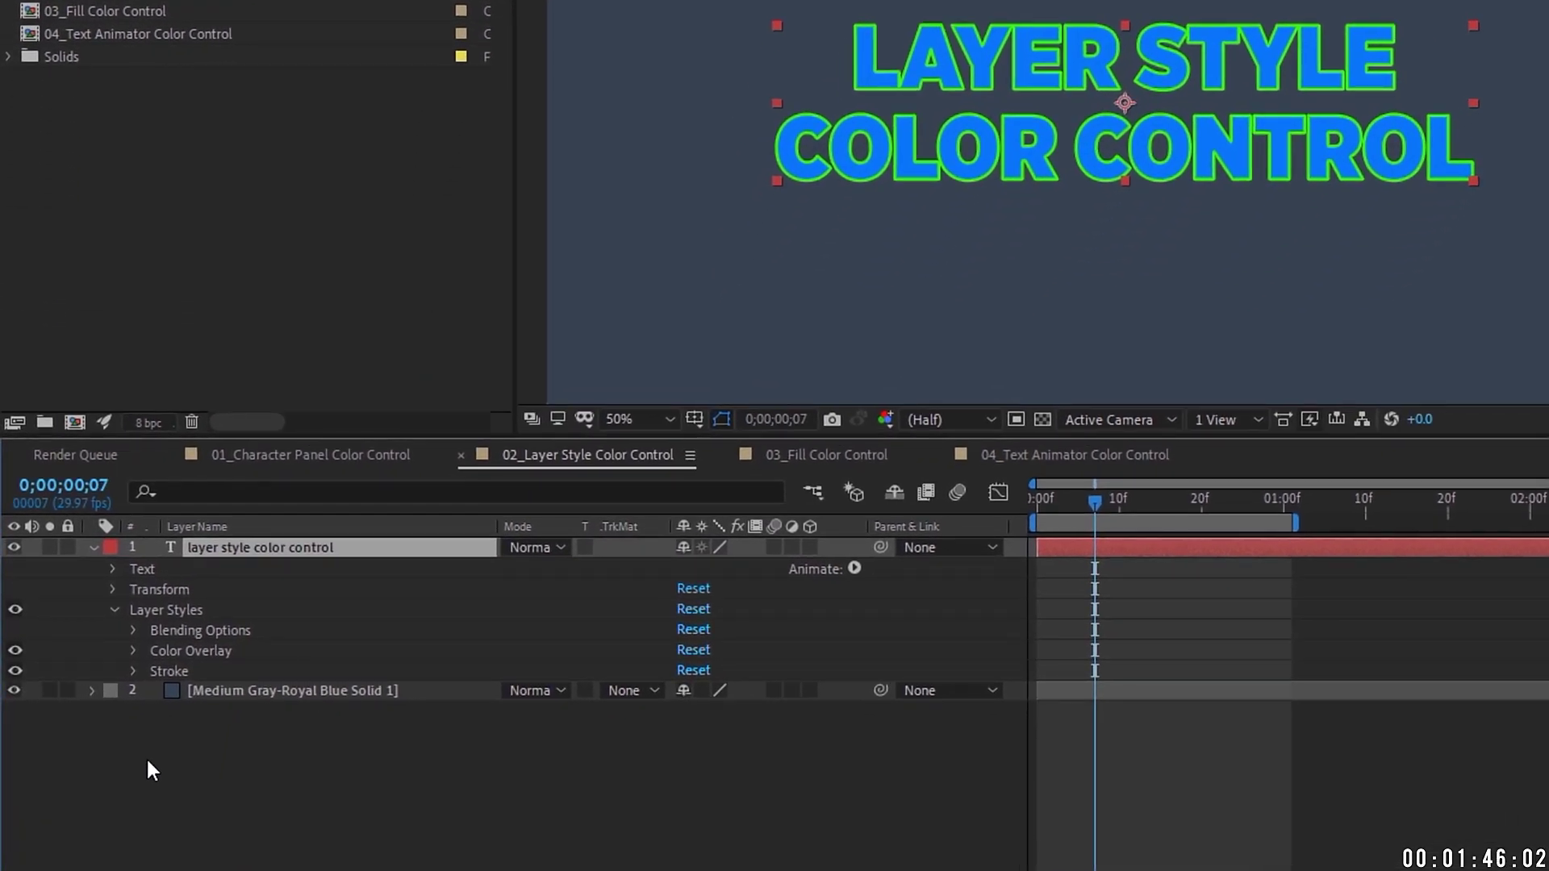
pyautogui.click(134, 651)
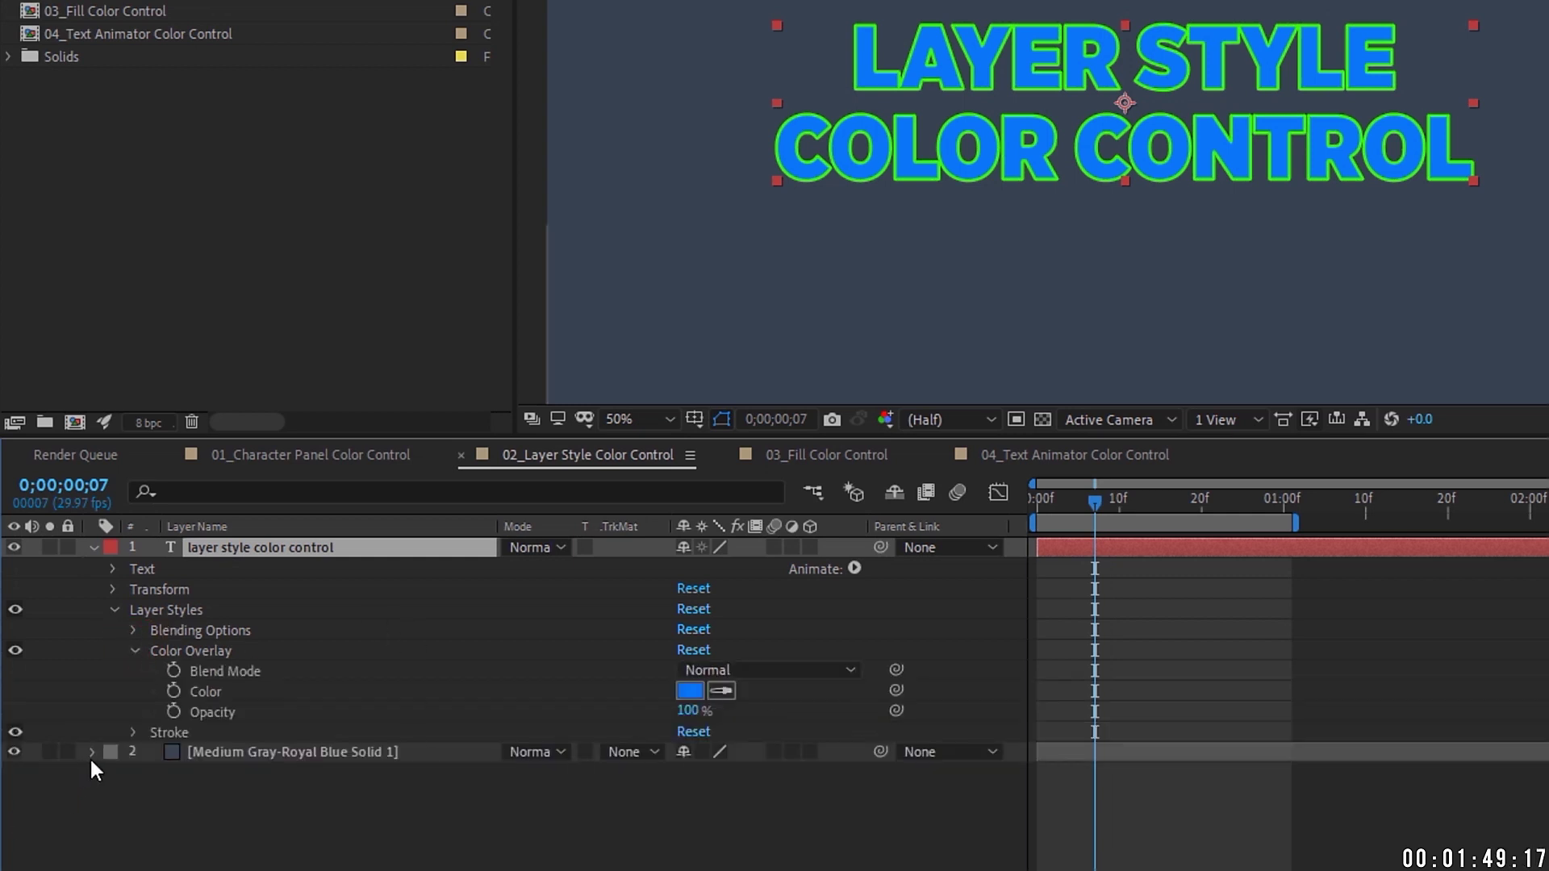
pyautogui.click(134, 733)
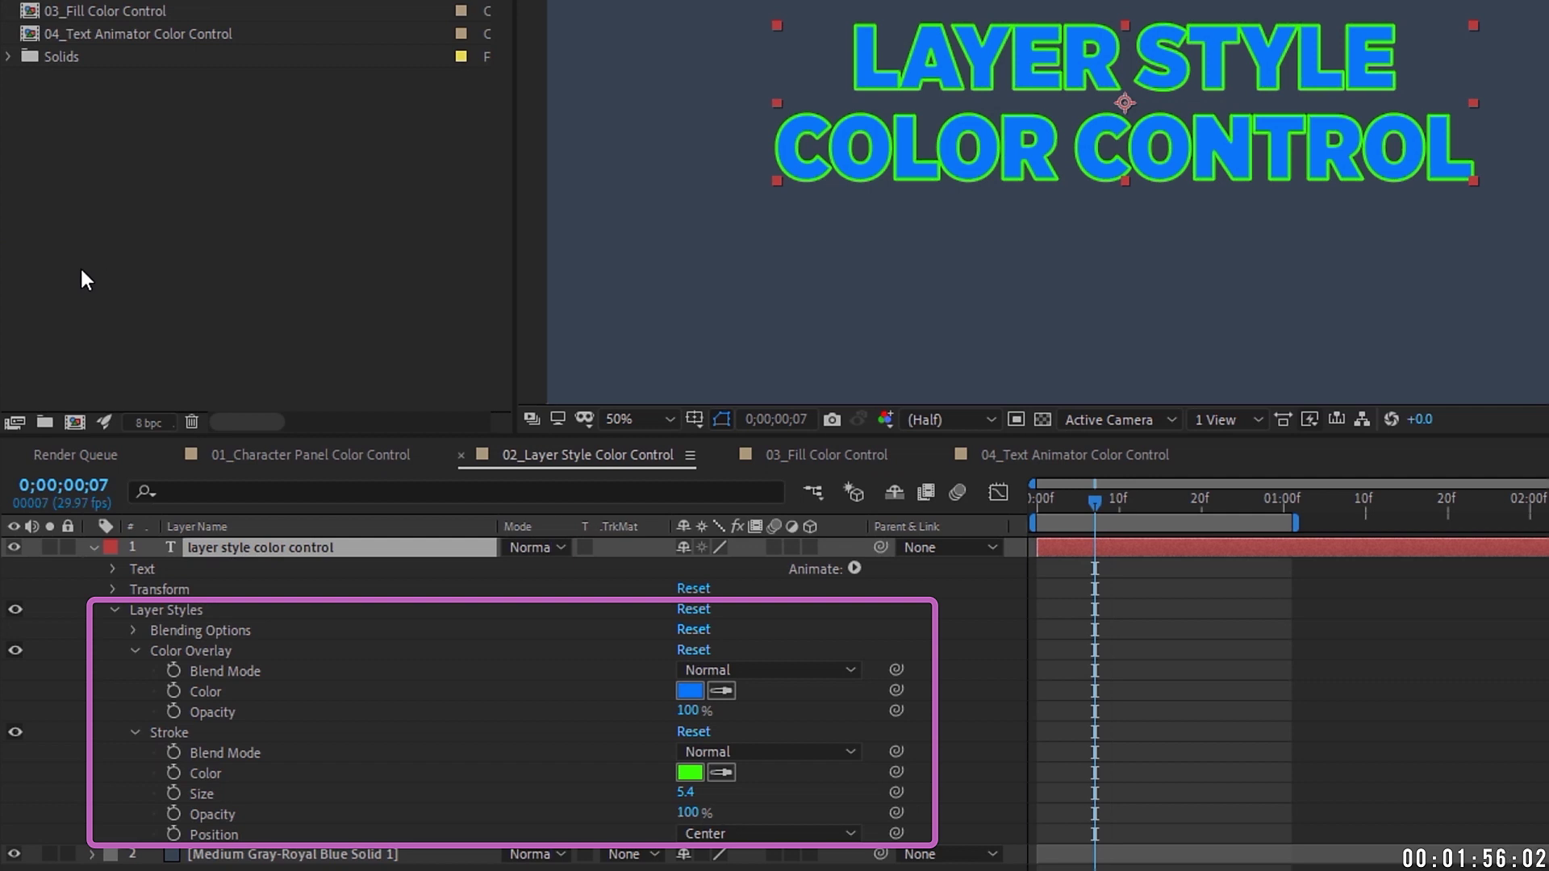
pyautogui.click(184, 650)
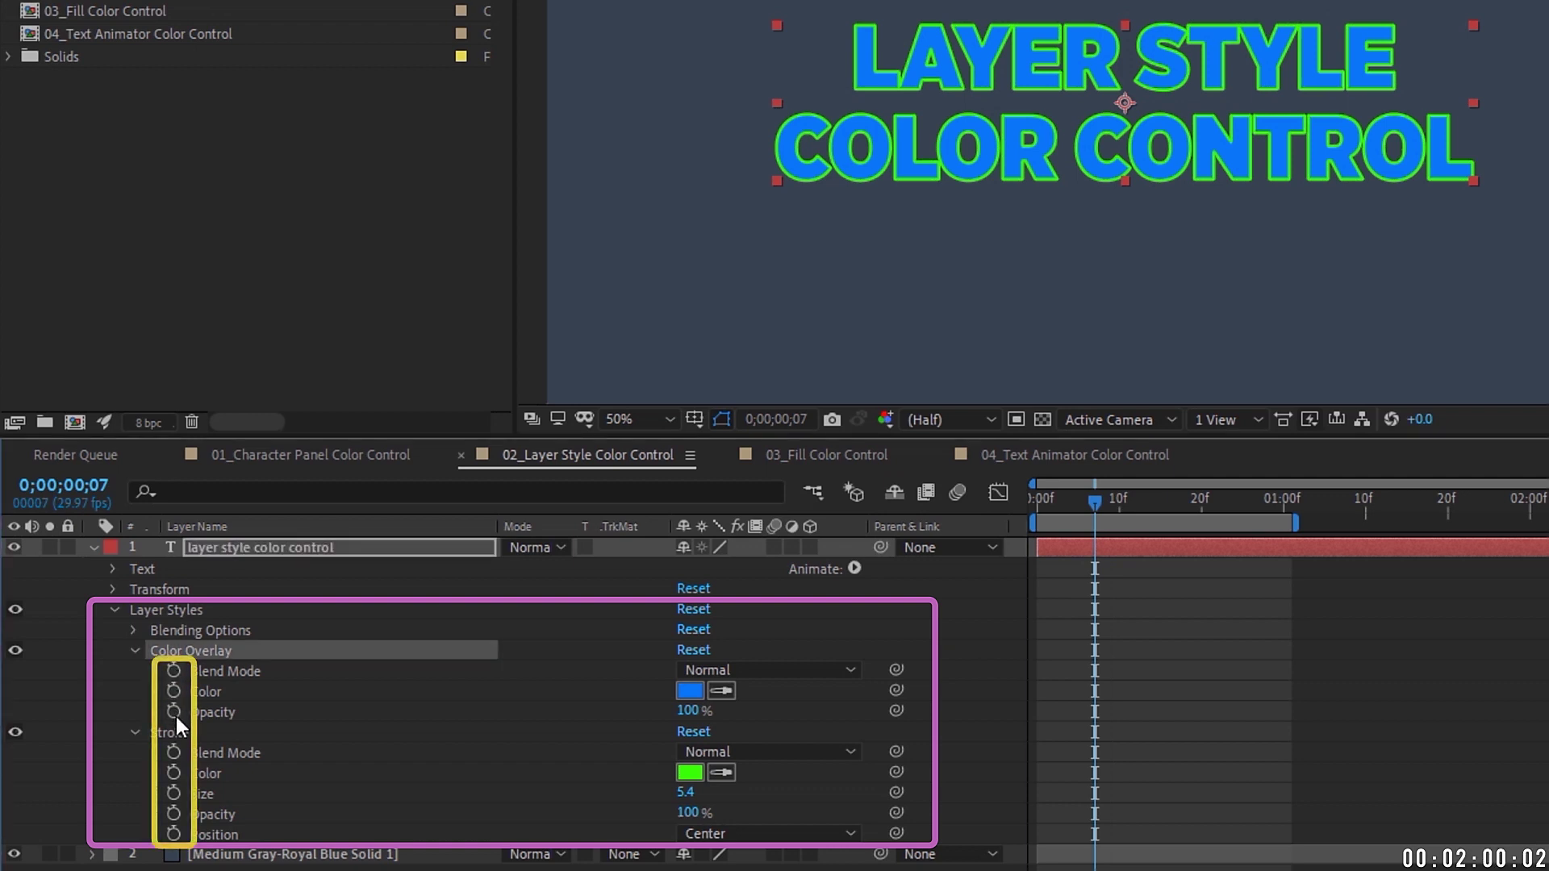
# Step: Keyframe the overlay colour from blue at frame 0 to red at frame 7 and preview
pyautogui.moveTo(1095, 501); pyautogui.dragTo(1038, 498)
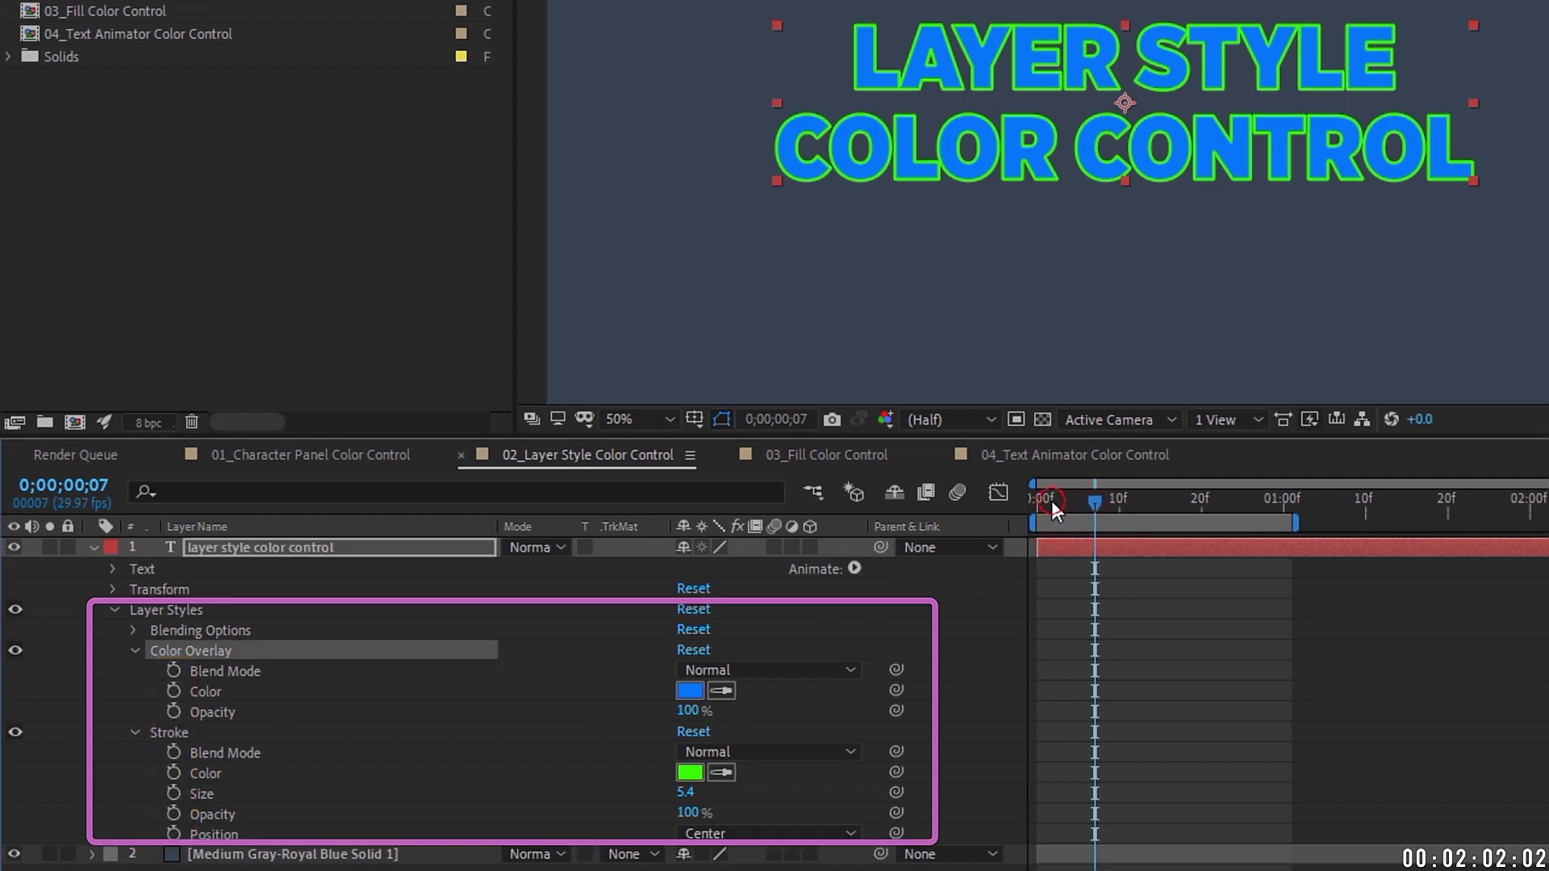
pyautogui.click(175, 692)
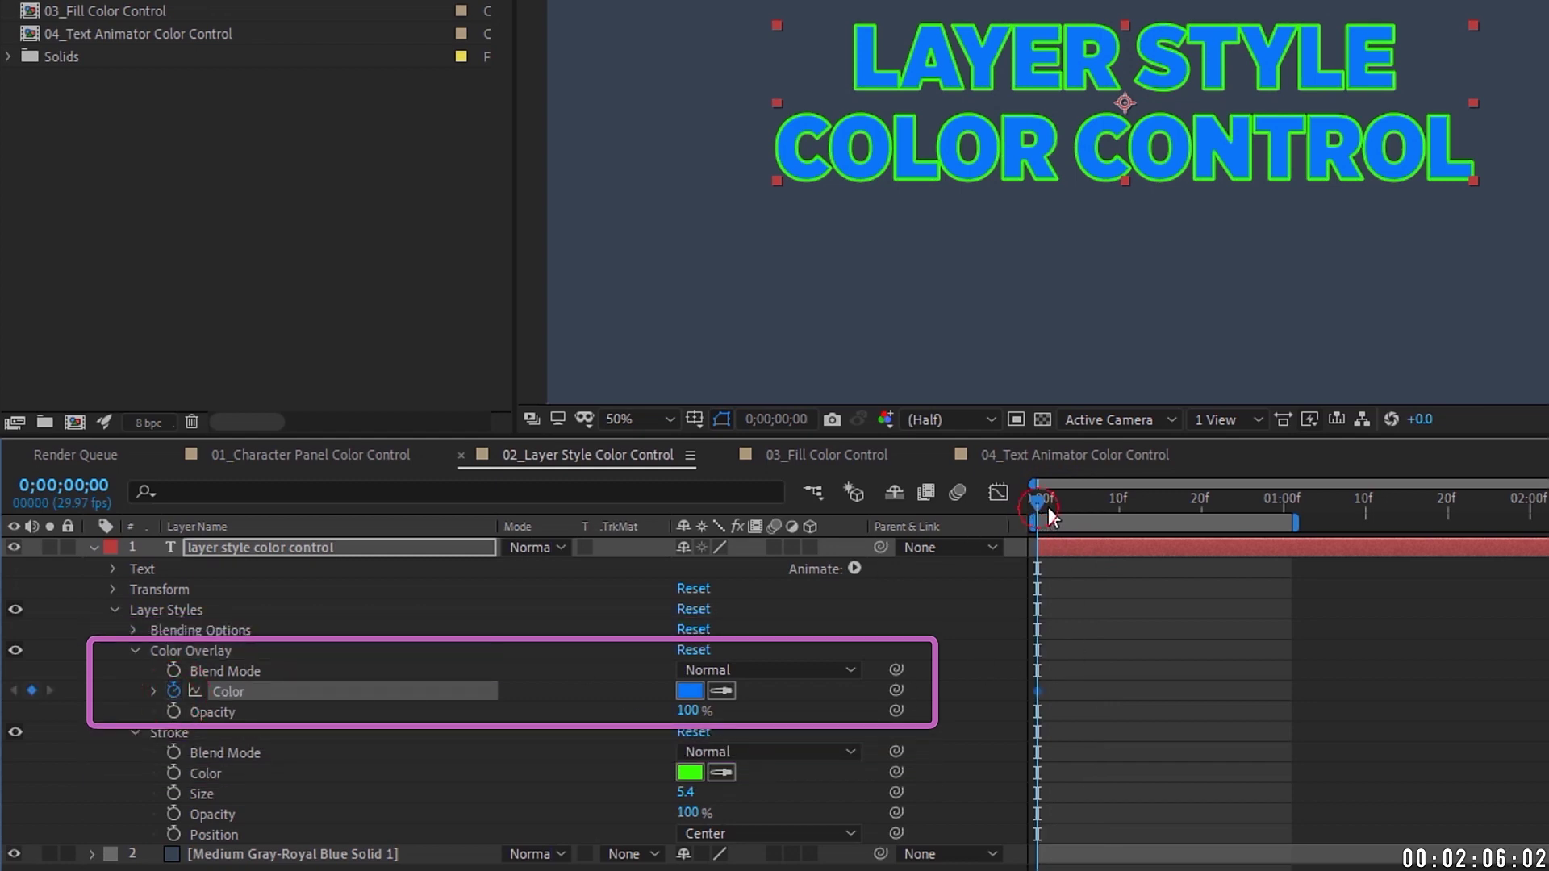
pyautogui.moveTo(1039, 500); pyautogui.dragTo(1096, 500)
pyautogui.click(690, 690)
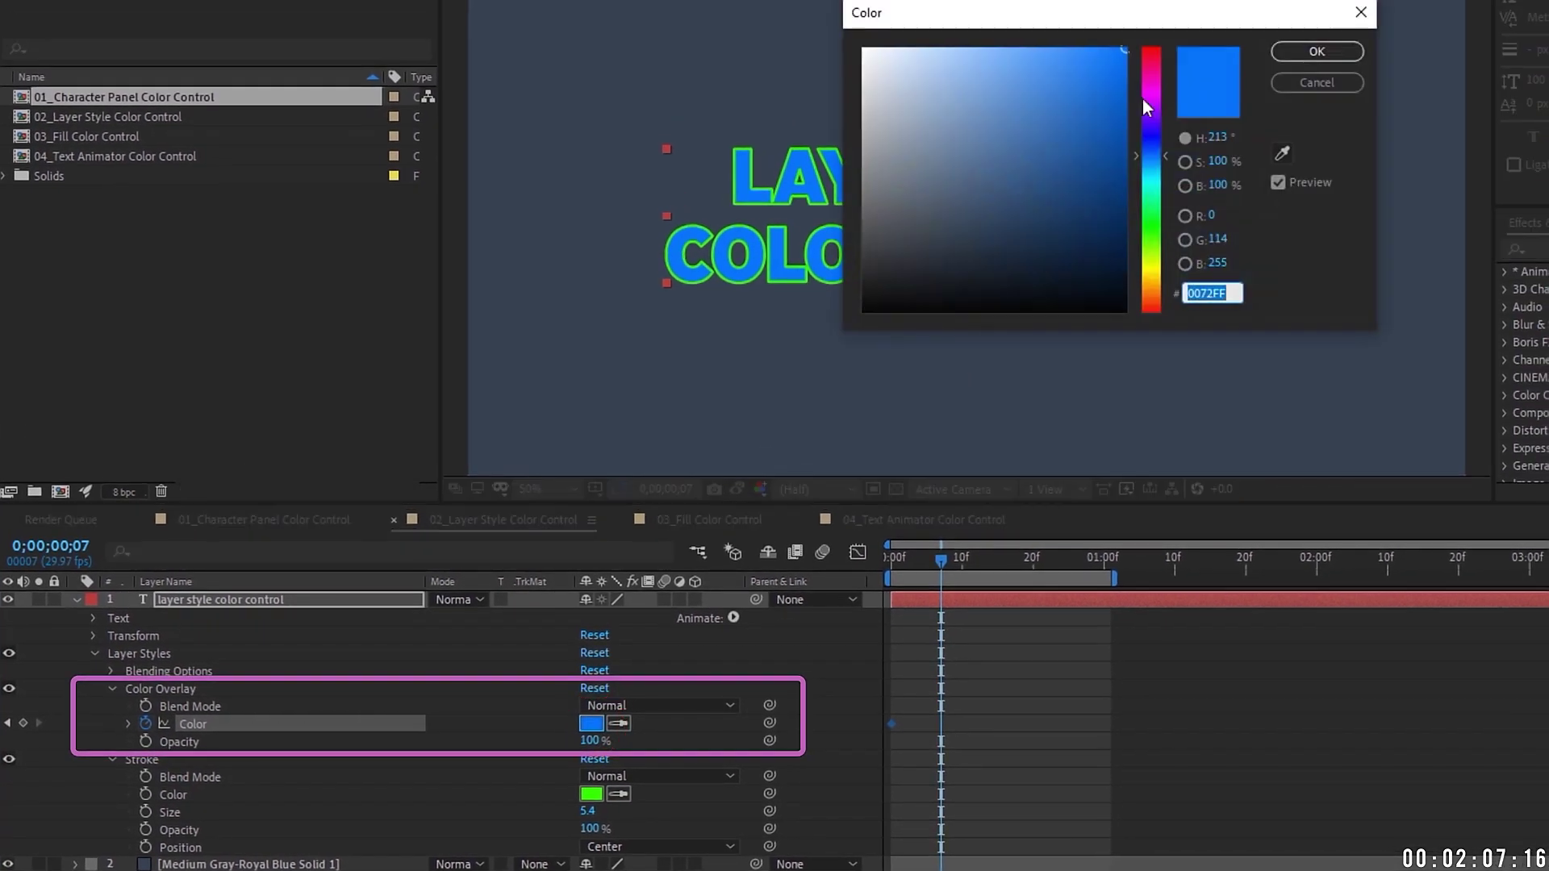
pyautogui.moveTo(1146, 99); pyautogui.dragTo(1149, 50)
pyautogui.click(1317, 51)
pyautogui.moveTo(937, 559); pyautogui.dragTo(897, 559)
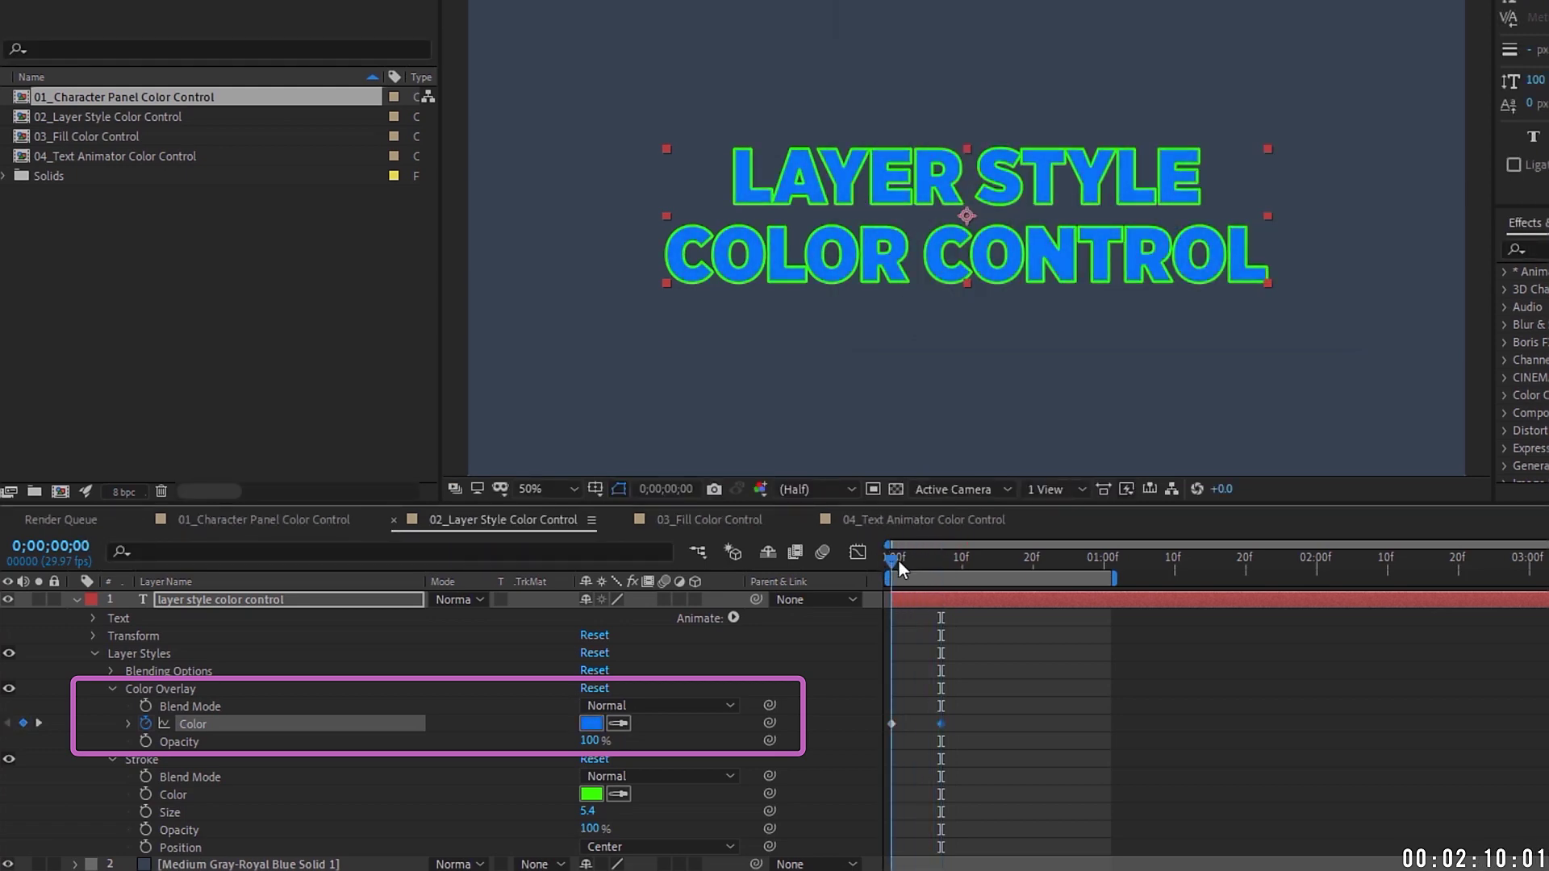
pyautogui.press('space')
# Step: Apply Easy Ease, then Hold interpolation, to both colour keyframes, previewing each
pyautogui.moveTo(964, 714); pyautogui.dragTo(883, 730)
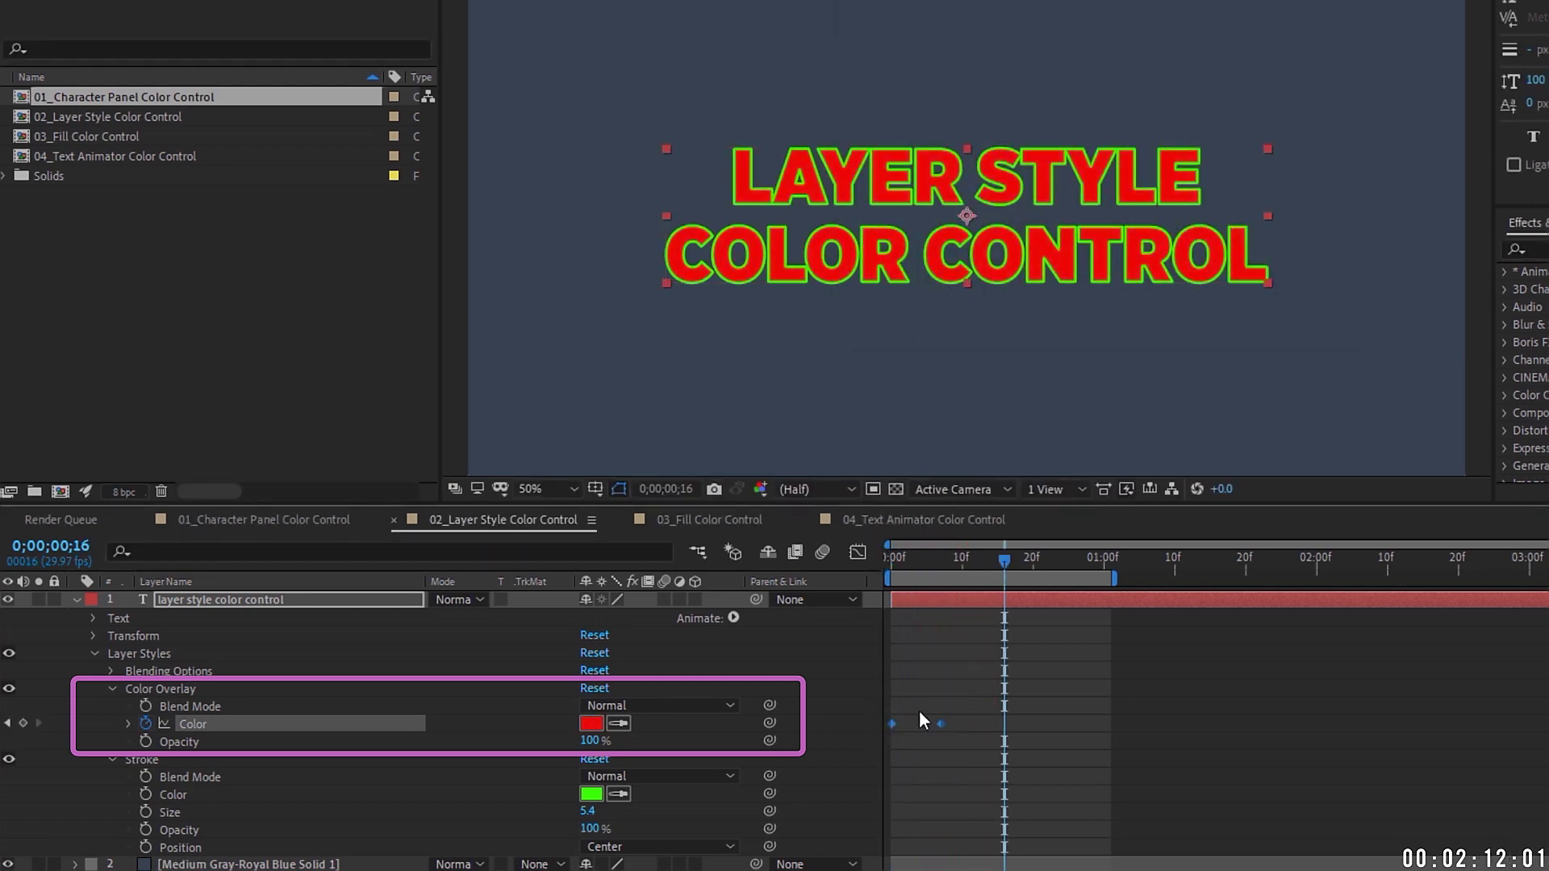
pyautogui.rightClick(940, 724)
pyautogui.click(1242, 773)
pyautogui.moveTo(928, 557); pyautogui.dragTo(877, 555)
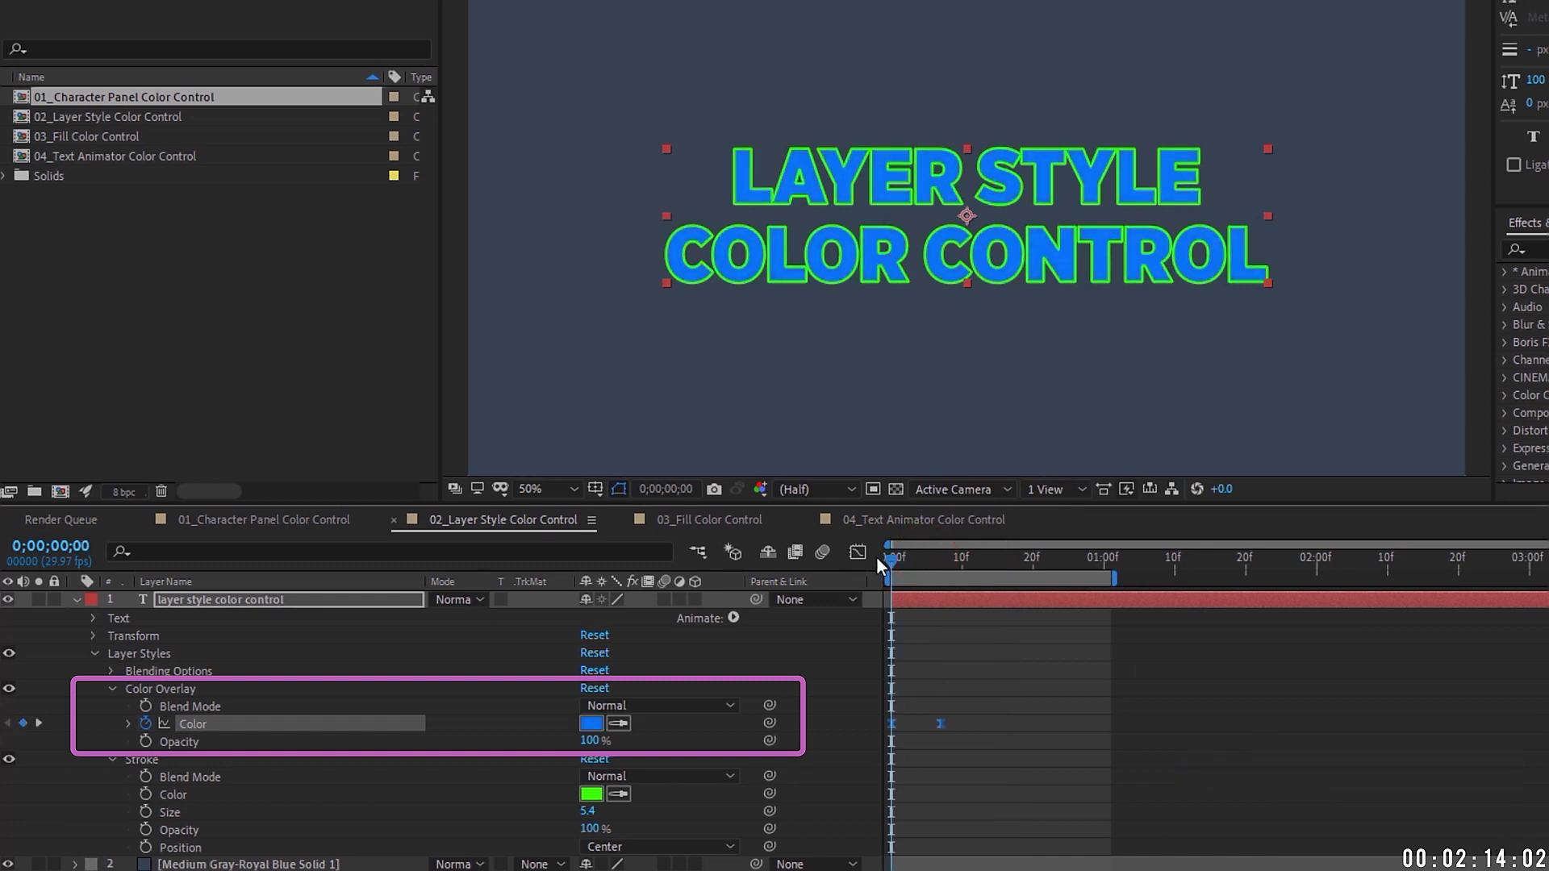
pyautogui.press('space')
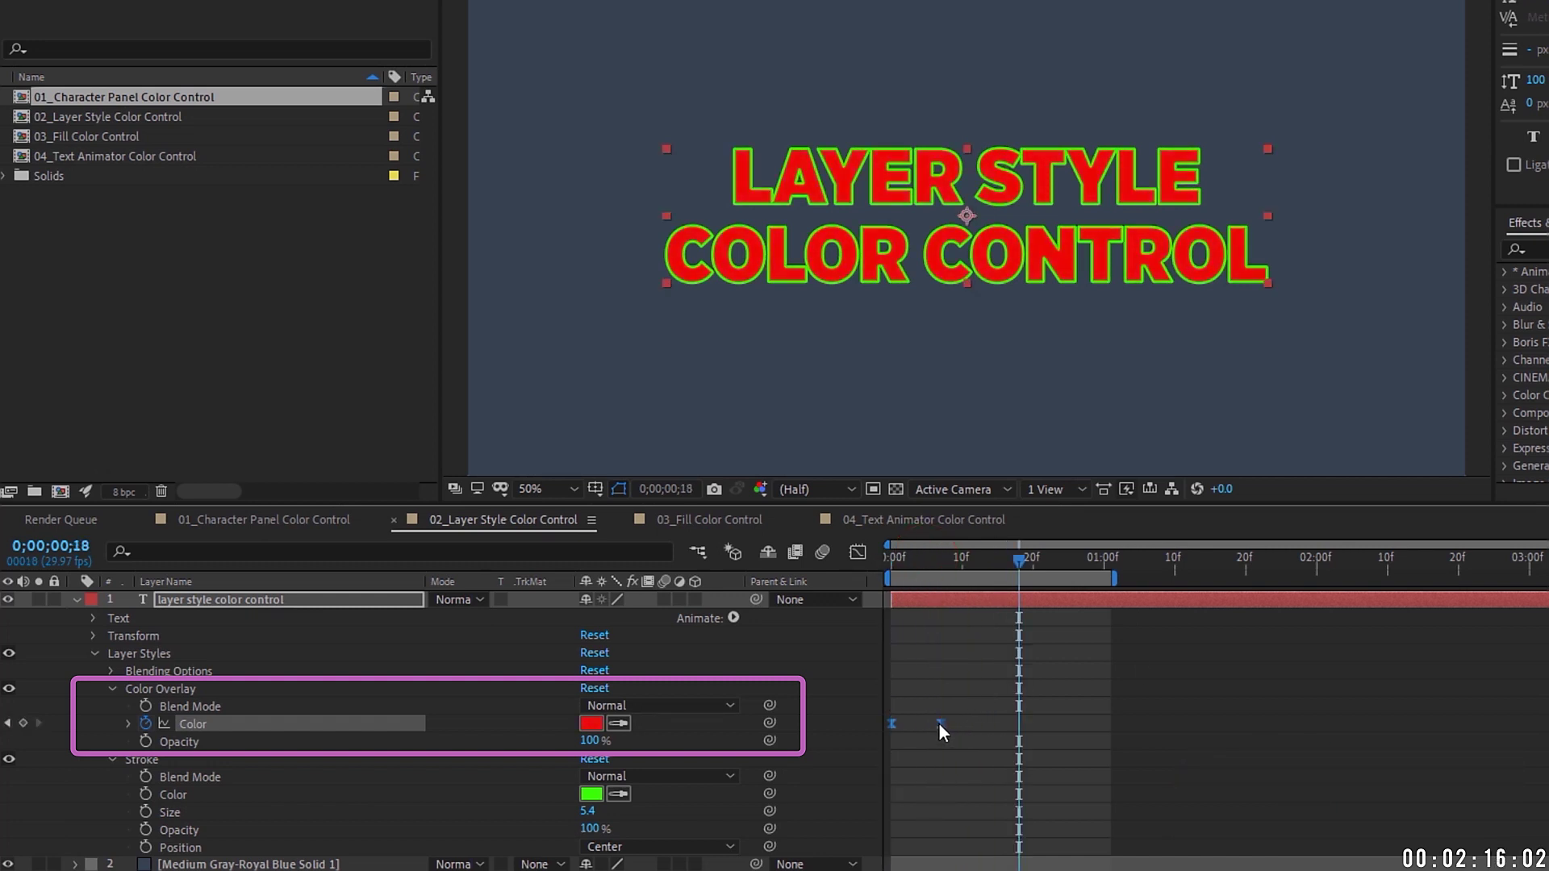
pyautogui.rightClick(939, 724)
pyautogui.click(1033, 613)
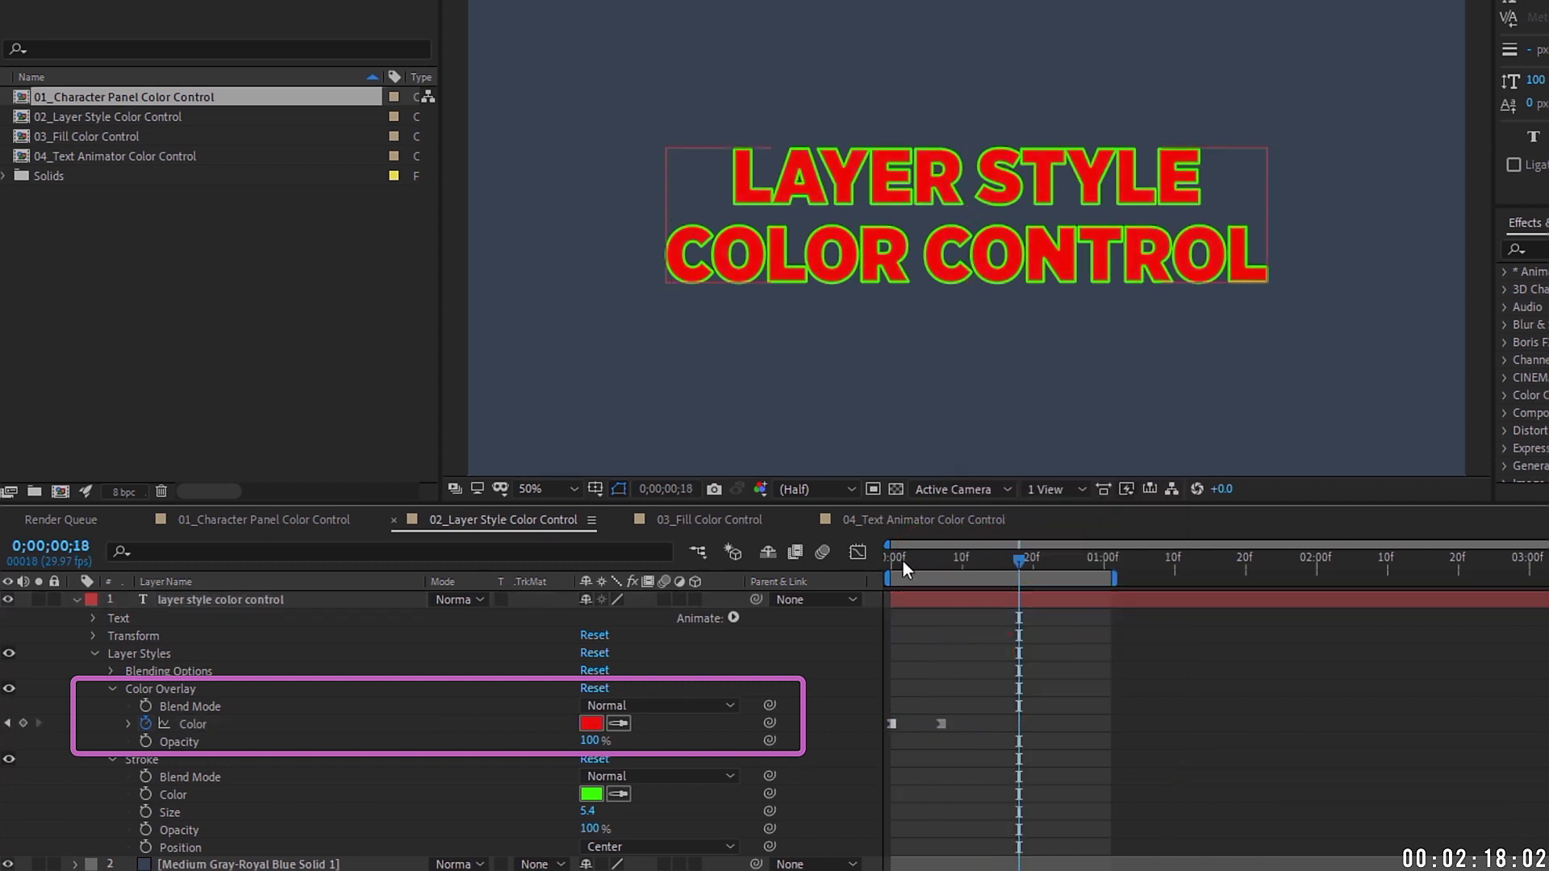
pyautogui.moveTo(902, 559); pyautogui.dragTo(873, 559)
pyautogui.press('space')
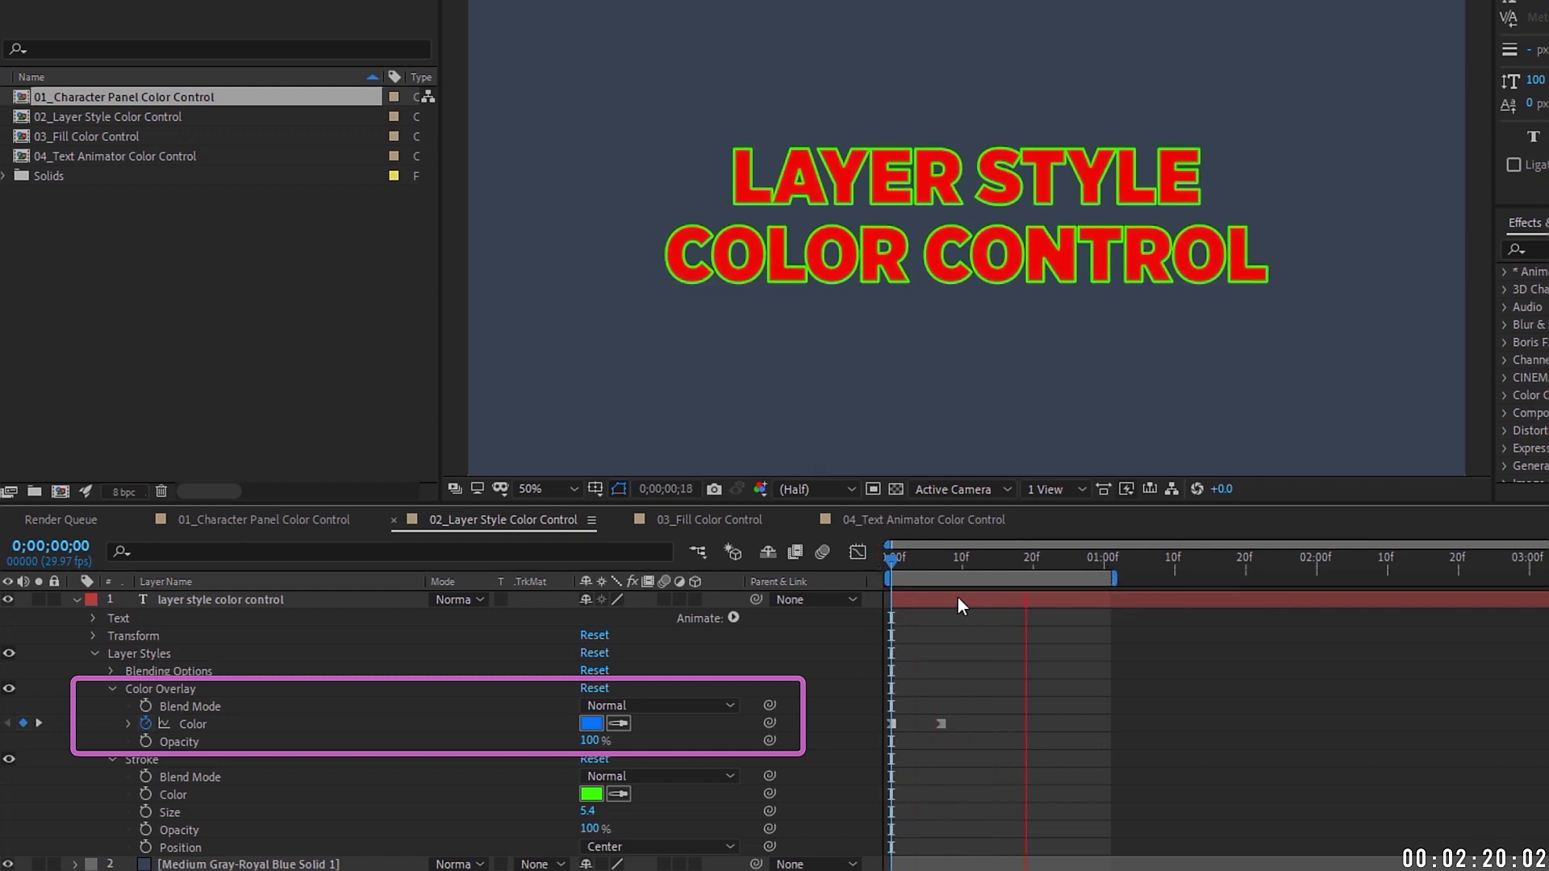
pyautogui.press('space')
# Step: Set the overlay colour to bright blue 001EFF and remove its colour keyframes
pyautogui.moveTo(887, 560); pyautogui.dragTo(947, 563)
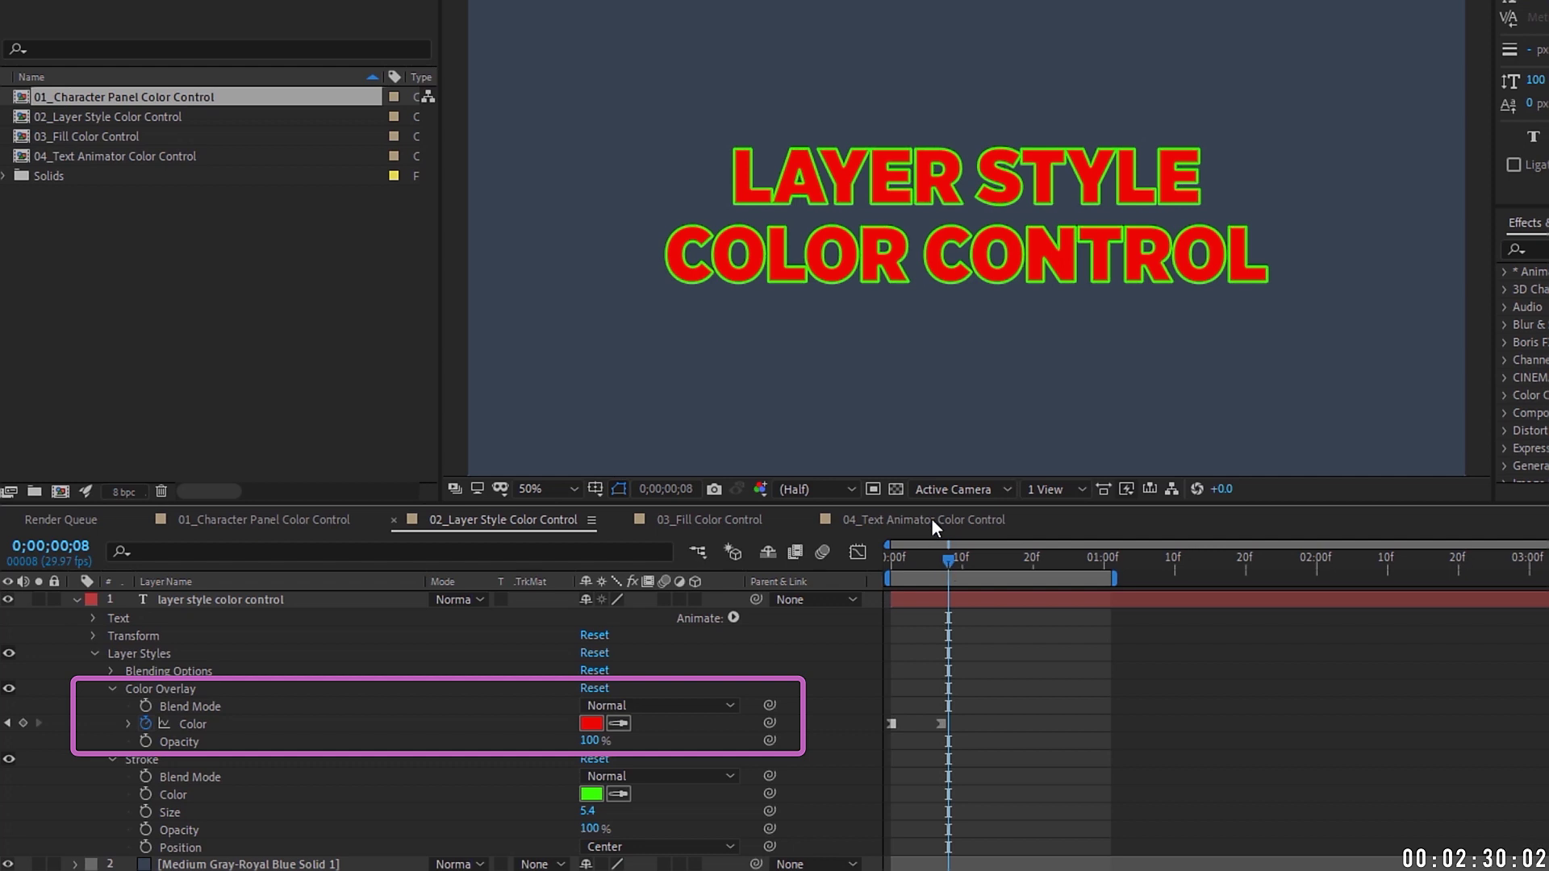
pyautogui.doubleClick(860, 169)
pyautogui.click(593, 723)
pyautogui.click(1151, 141)
pyautogui.click(1125, 50)
pyautogui.click(1307, 51)
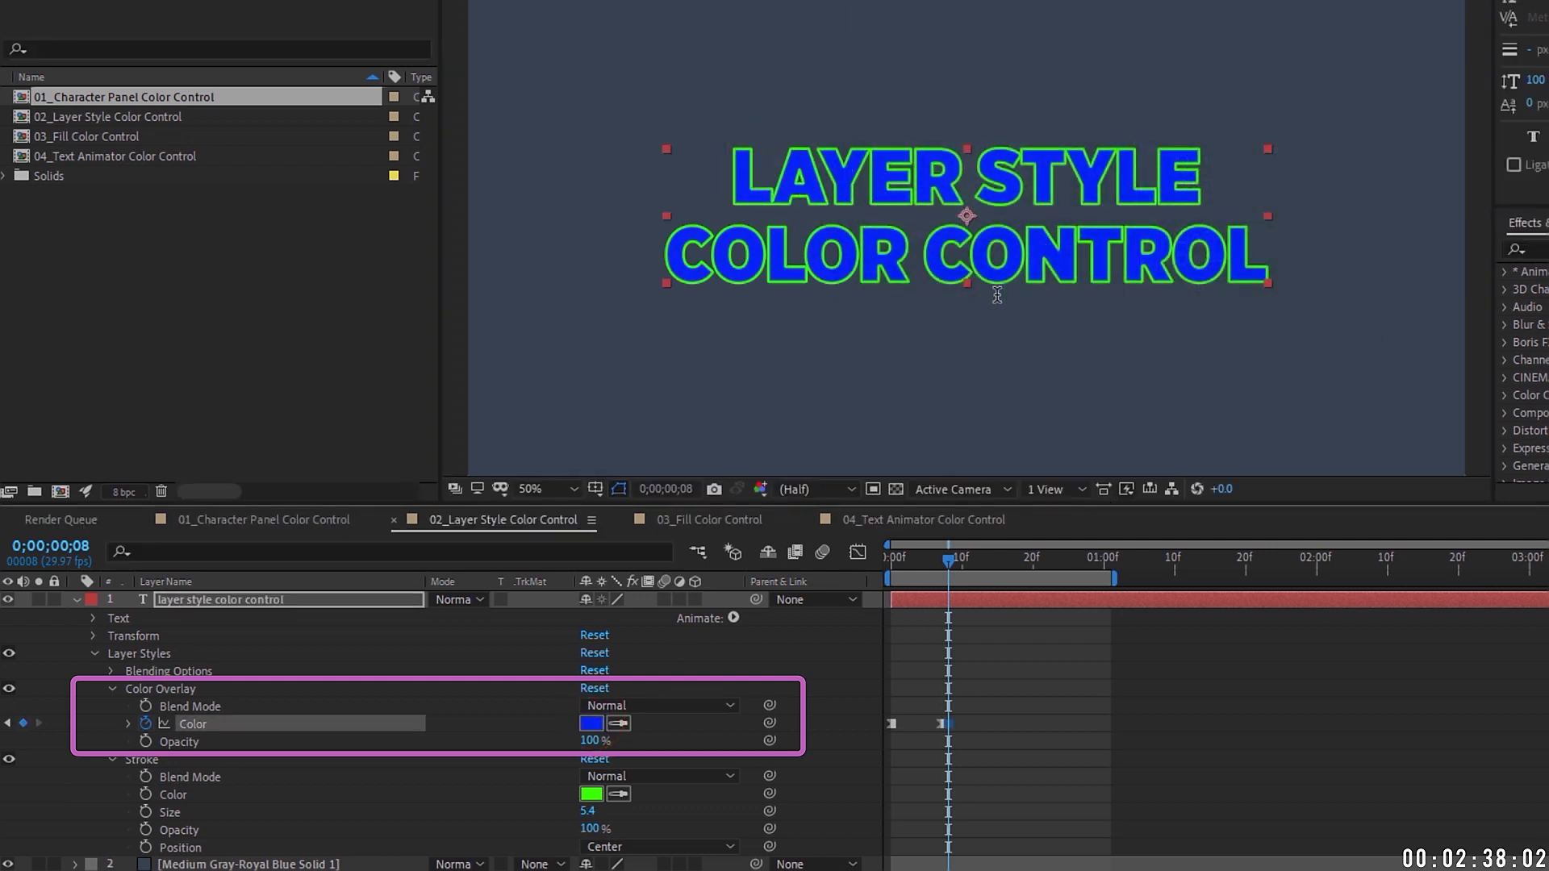
pyautogui.click(955, 723)
pyautogui.press('Delete')
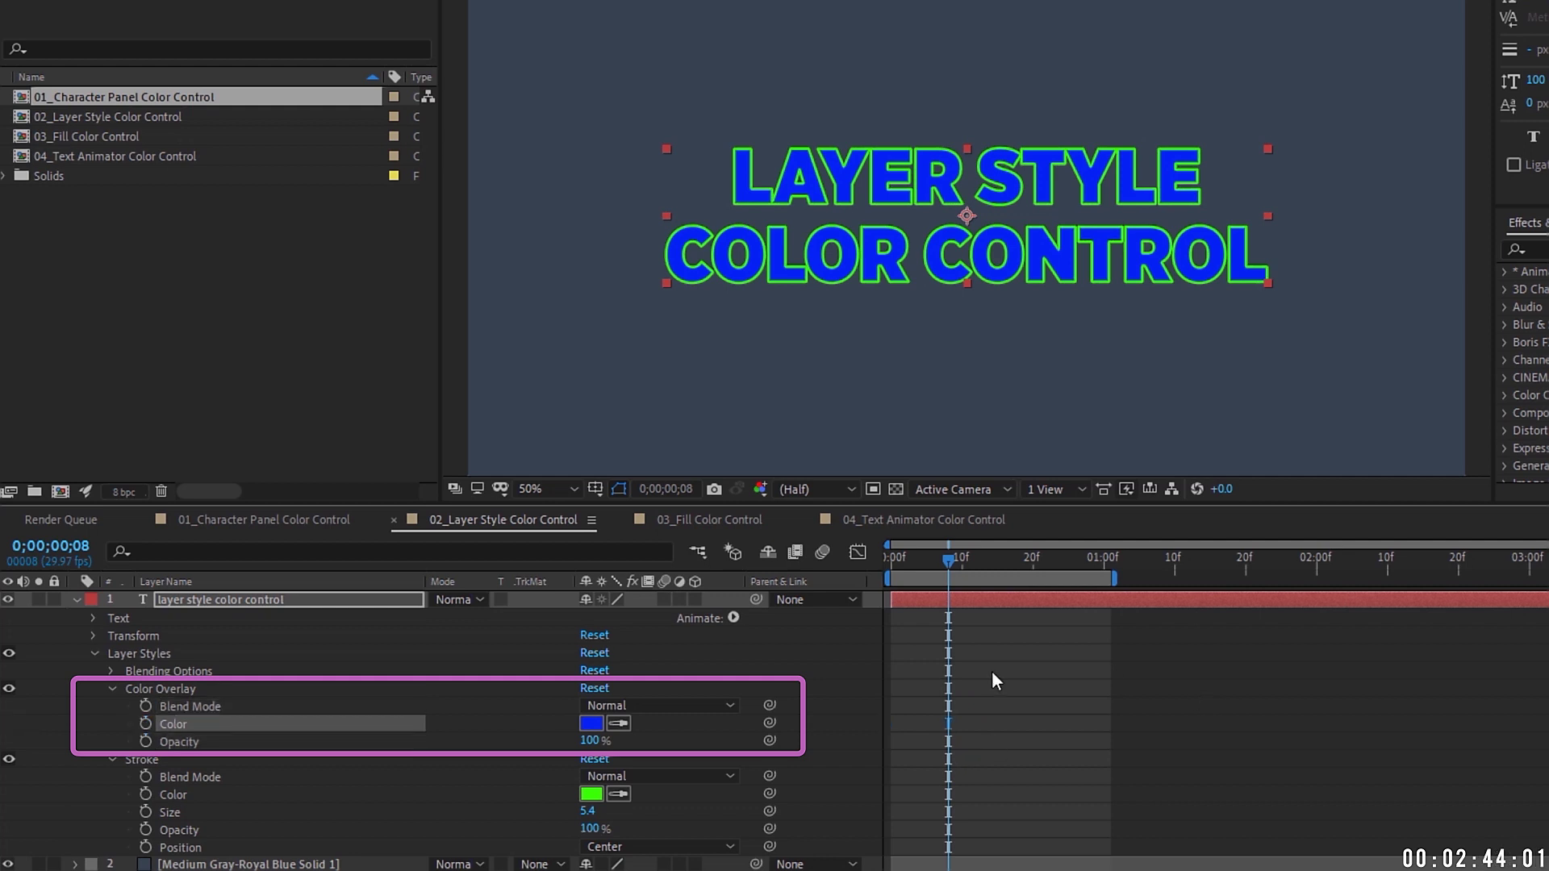
# Step: Lower the overlay opacity to about half, set the text fill red, then restore 100% opacity
pyautogui.click(176, 742)
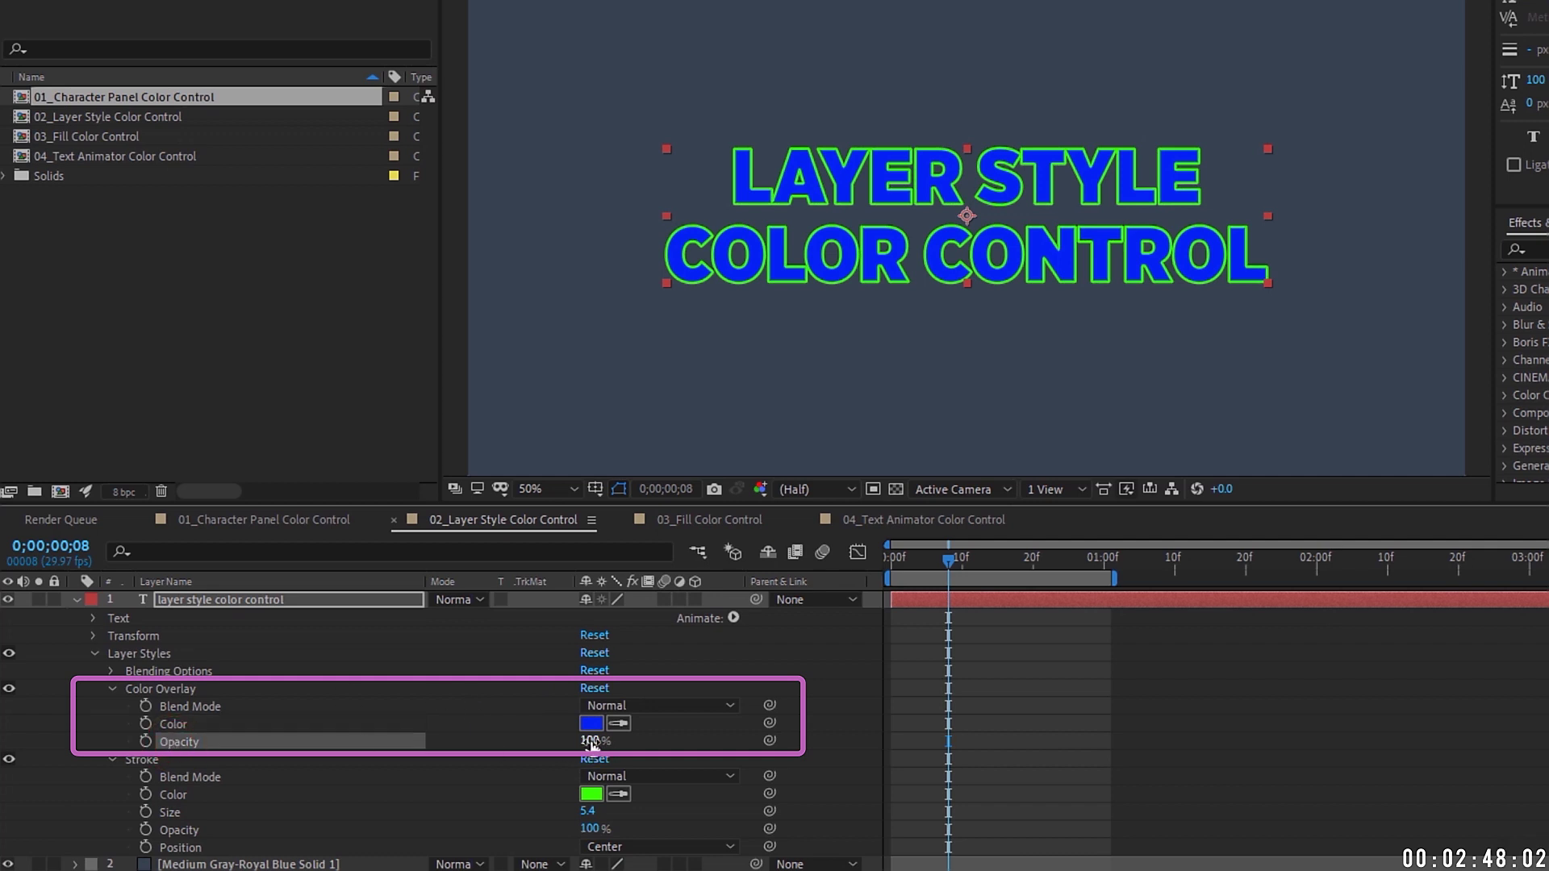
pyautogui.moveTo(592, 743); pyautogui.dragTo(381, 731)
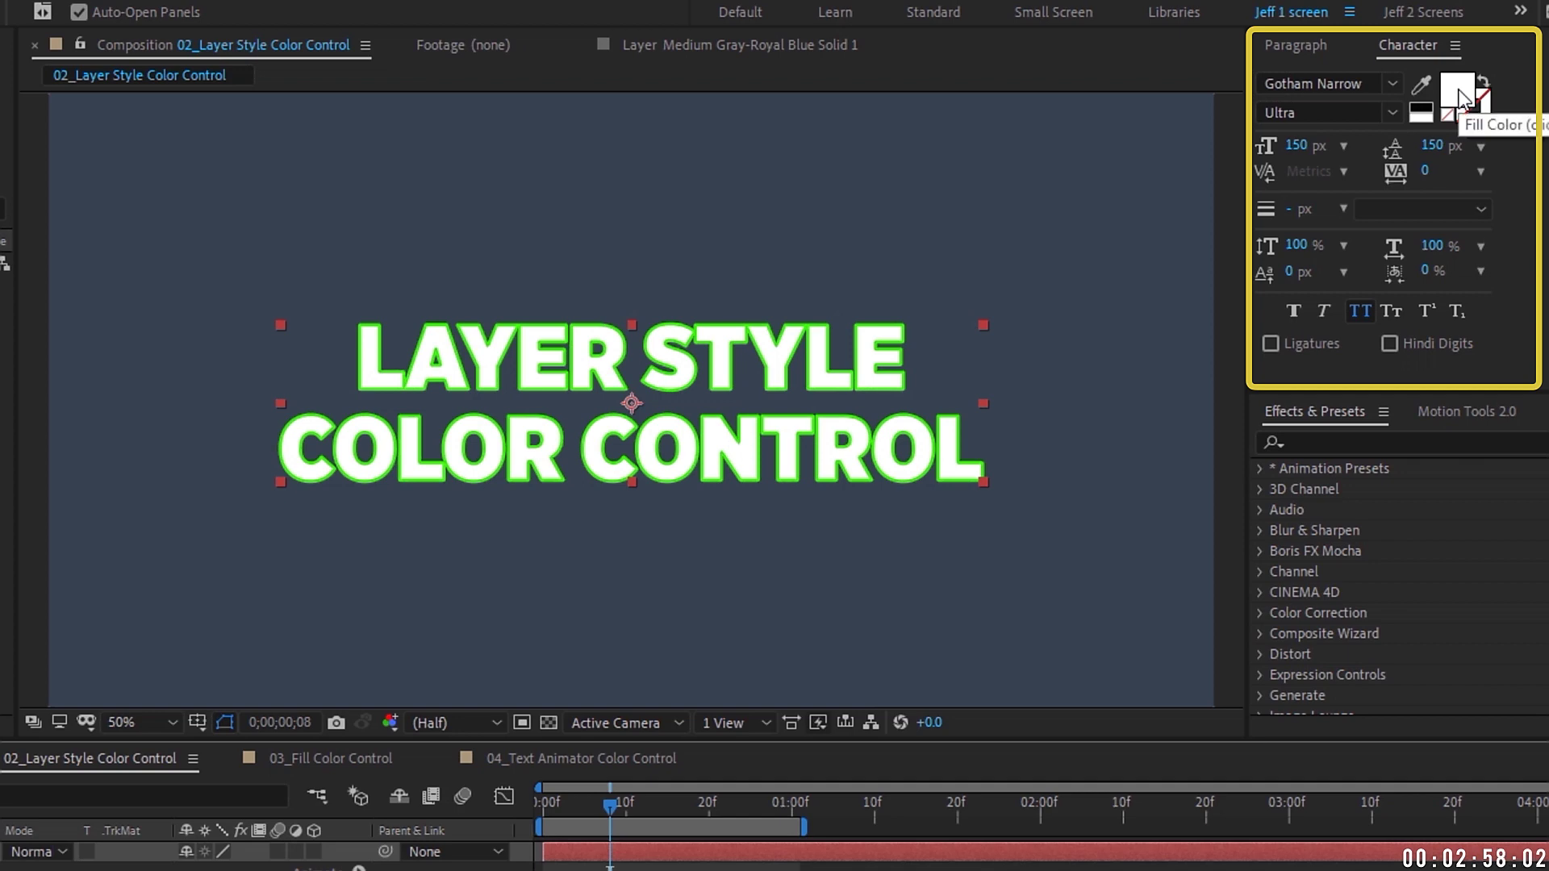
pyautogui.click(1459, 95)
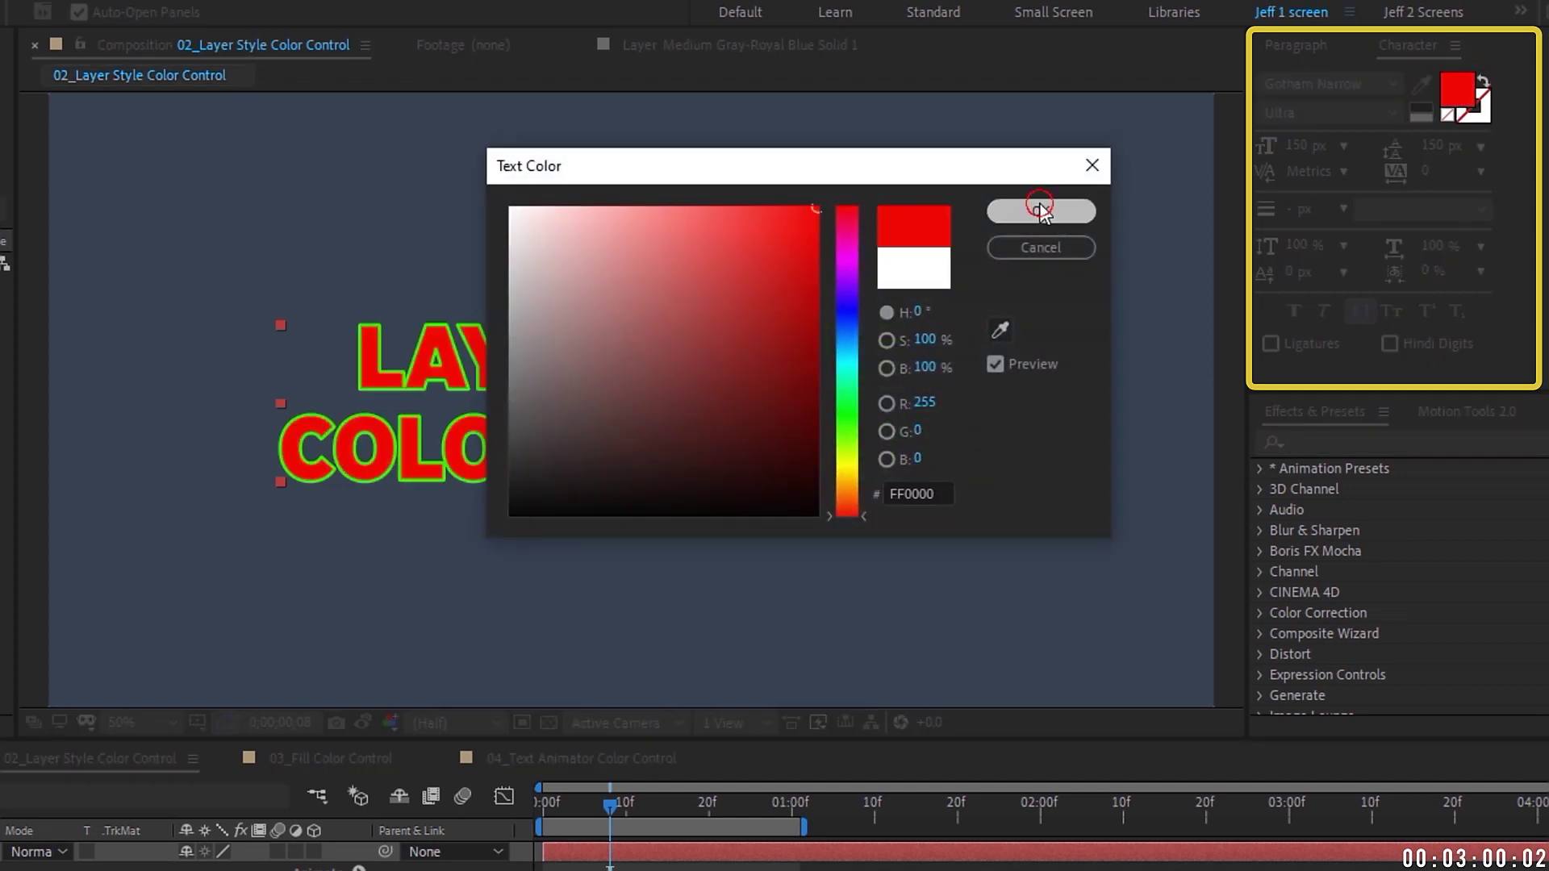
pyautogui.click(1044, 208)
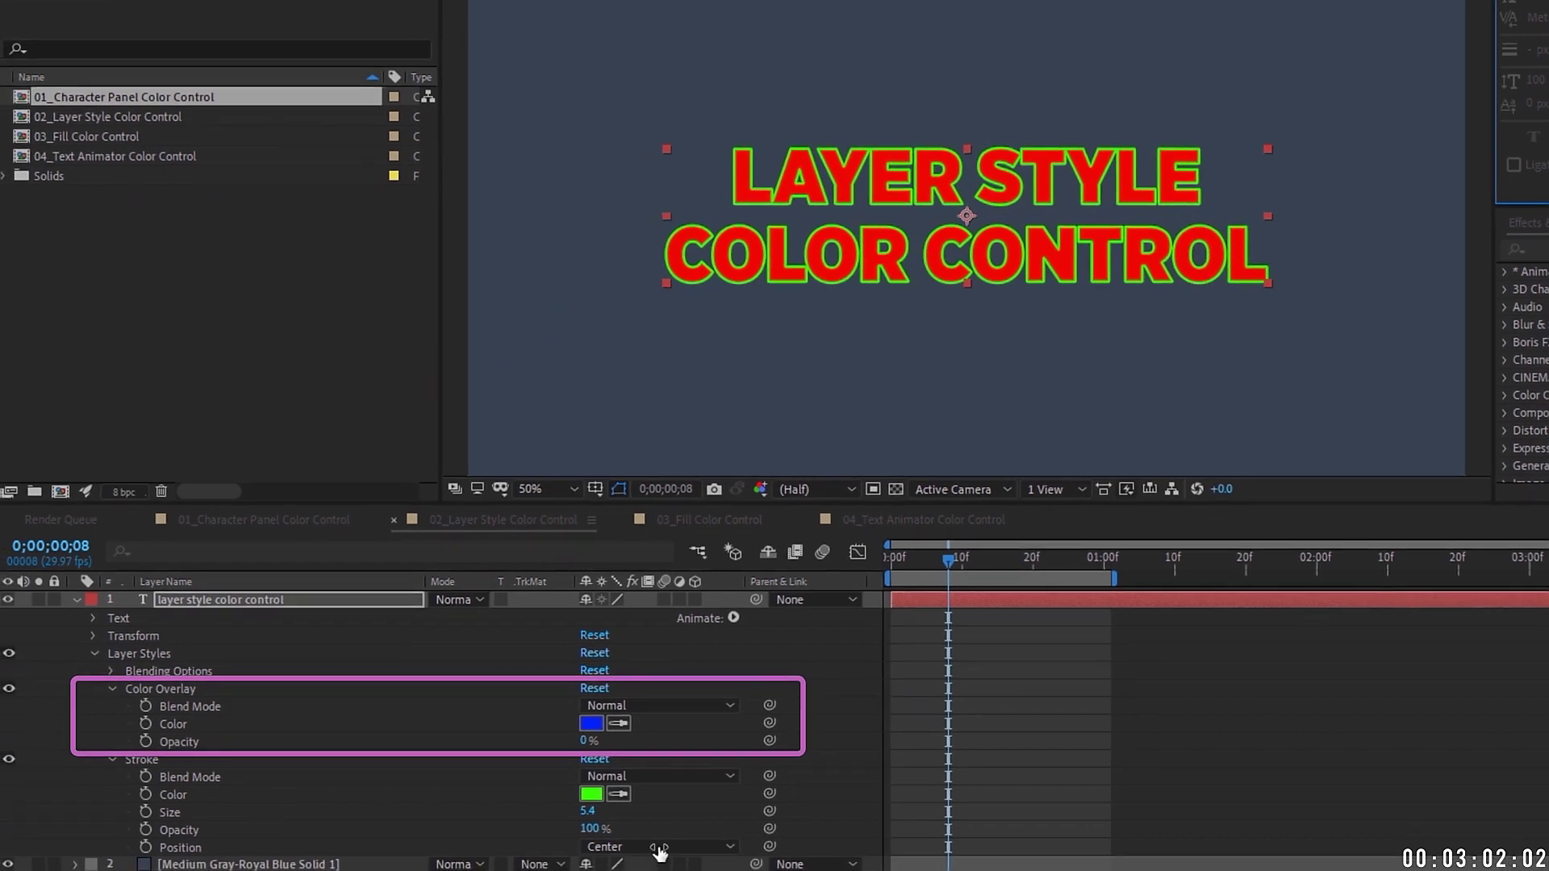
pyautogui.moveTo(584, 741); pyautogui.dragTo(714, 748)
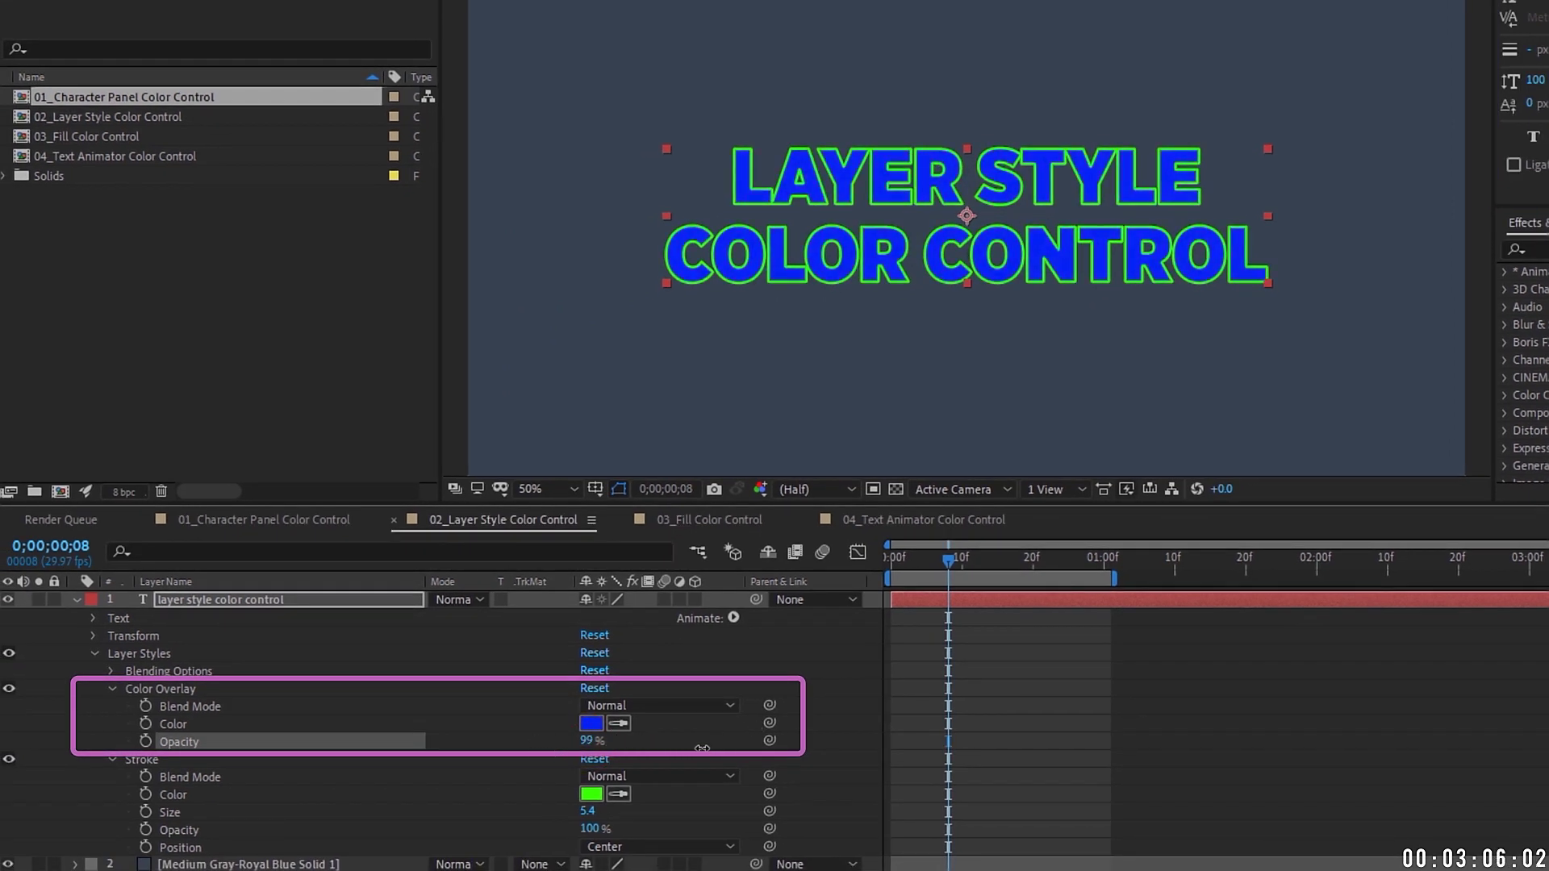
# Step: Try Screen and Multiply blend modes on the Color Overlay, then return to Normal
pyautogui.click(168, 689)
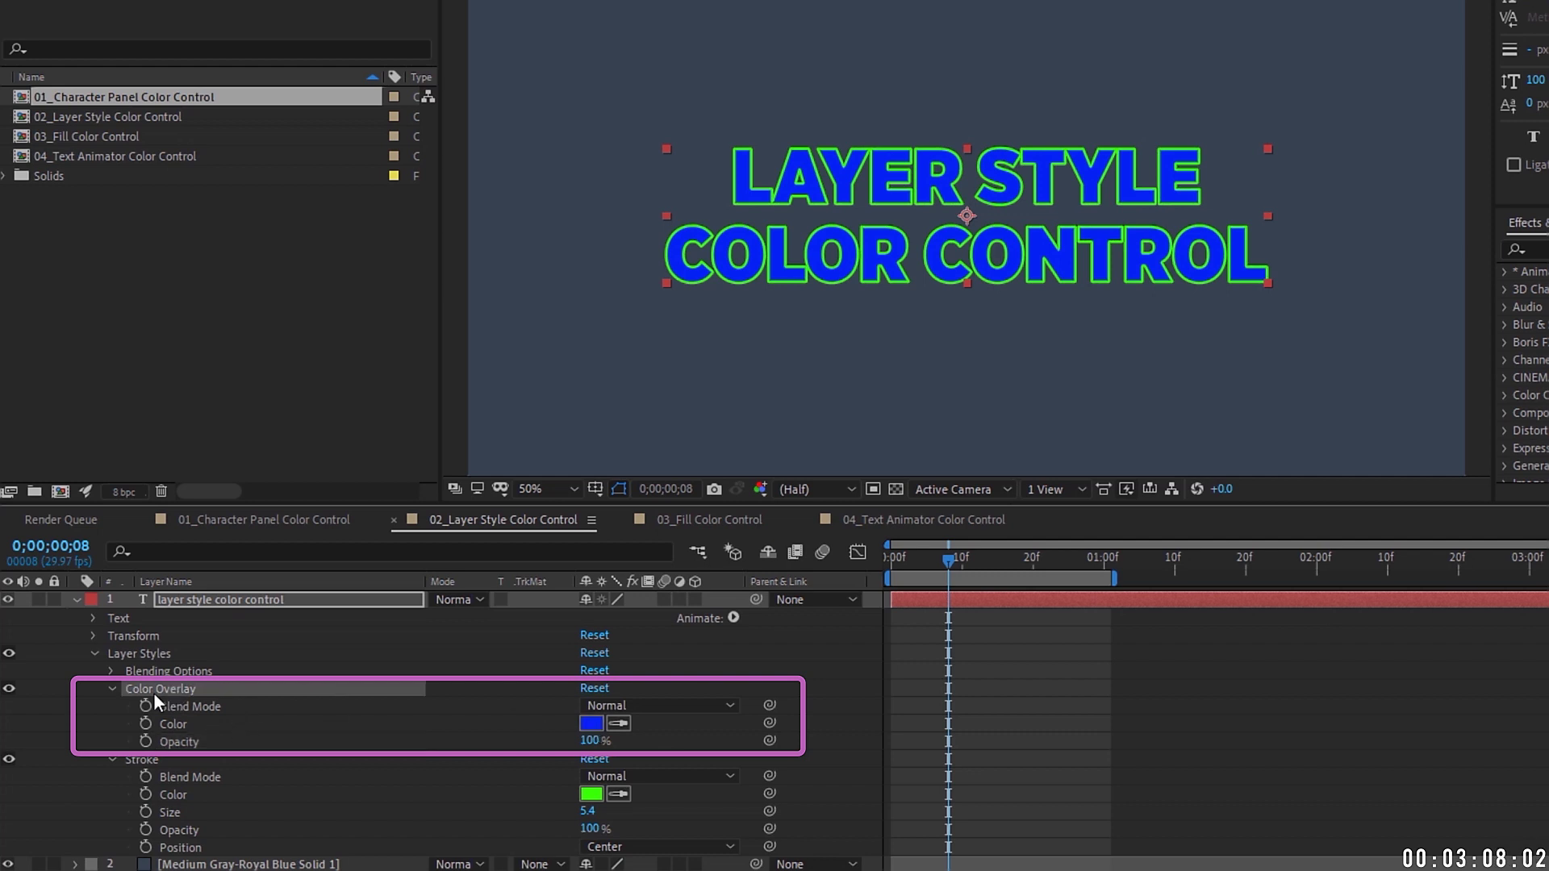
pyautogui.click(625, 707)
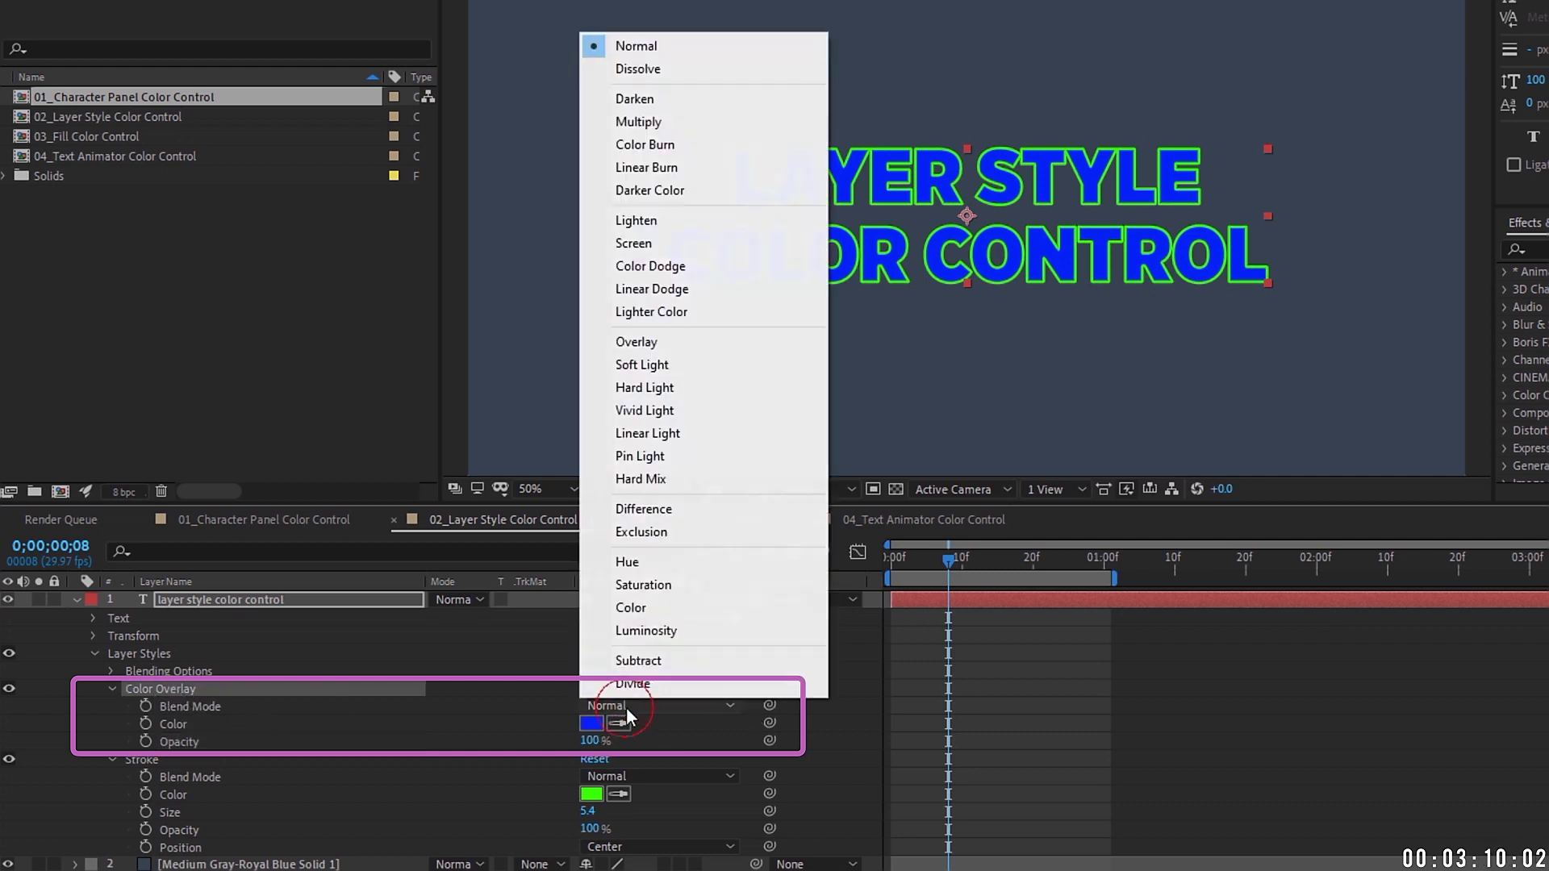
pyautogui.click(668, 242)
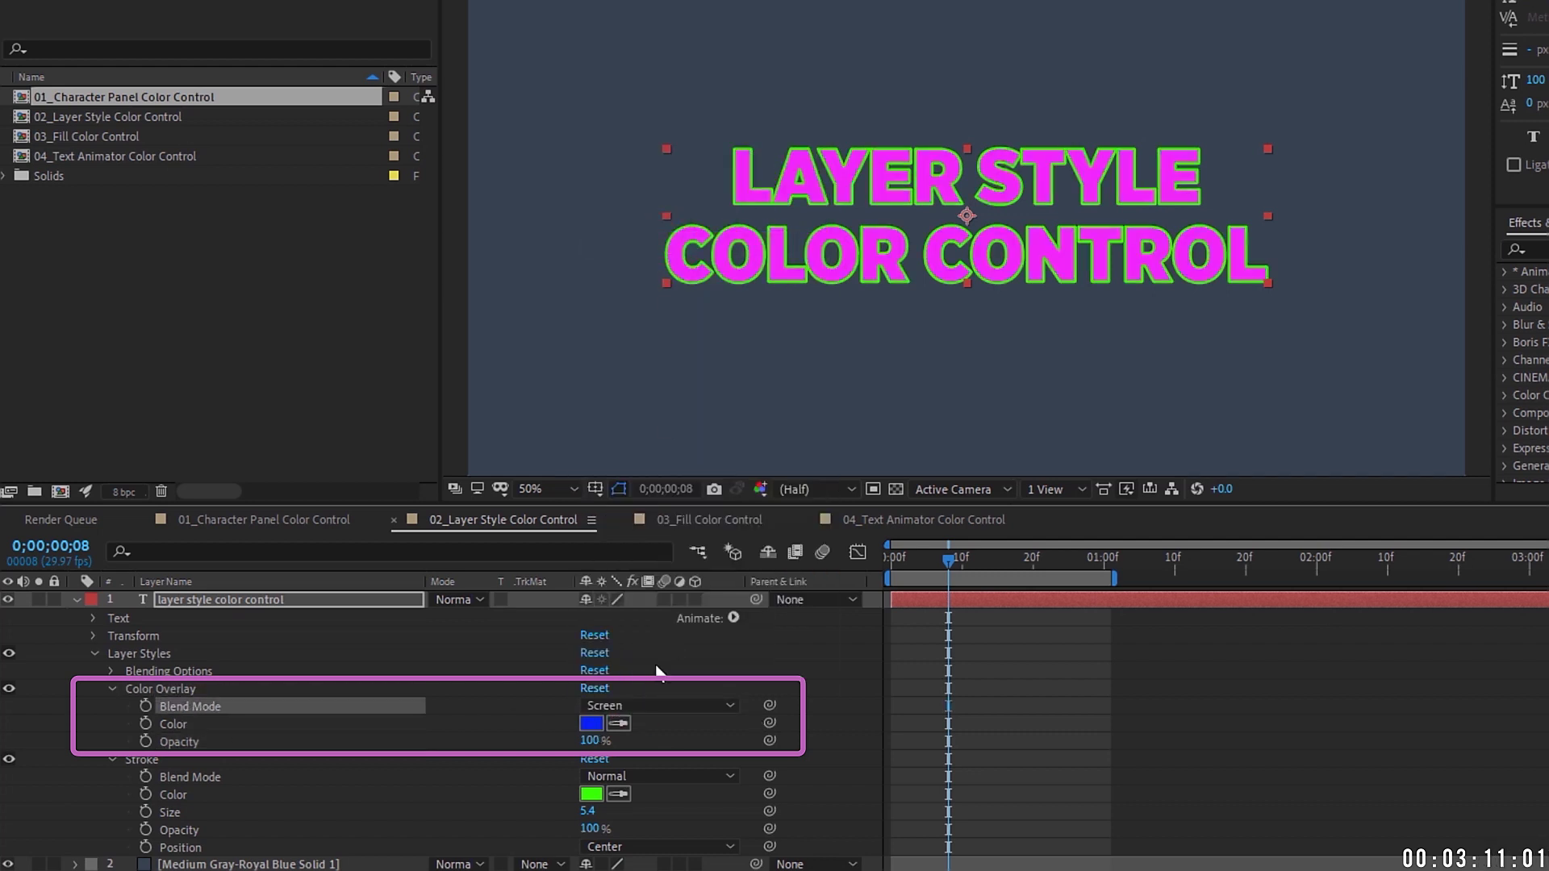
pyautogui.click(632, 707)
pyautogui.click(646, 123)
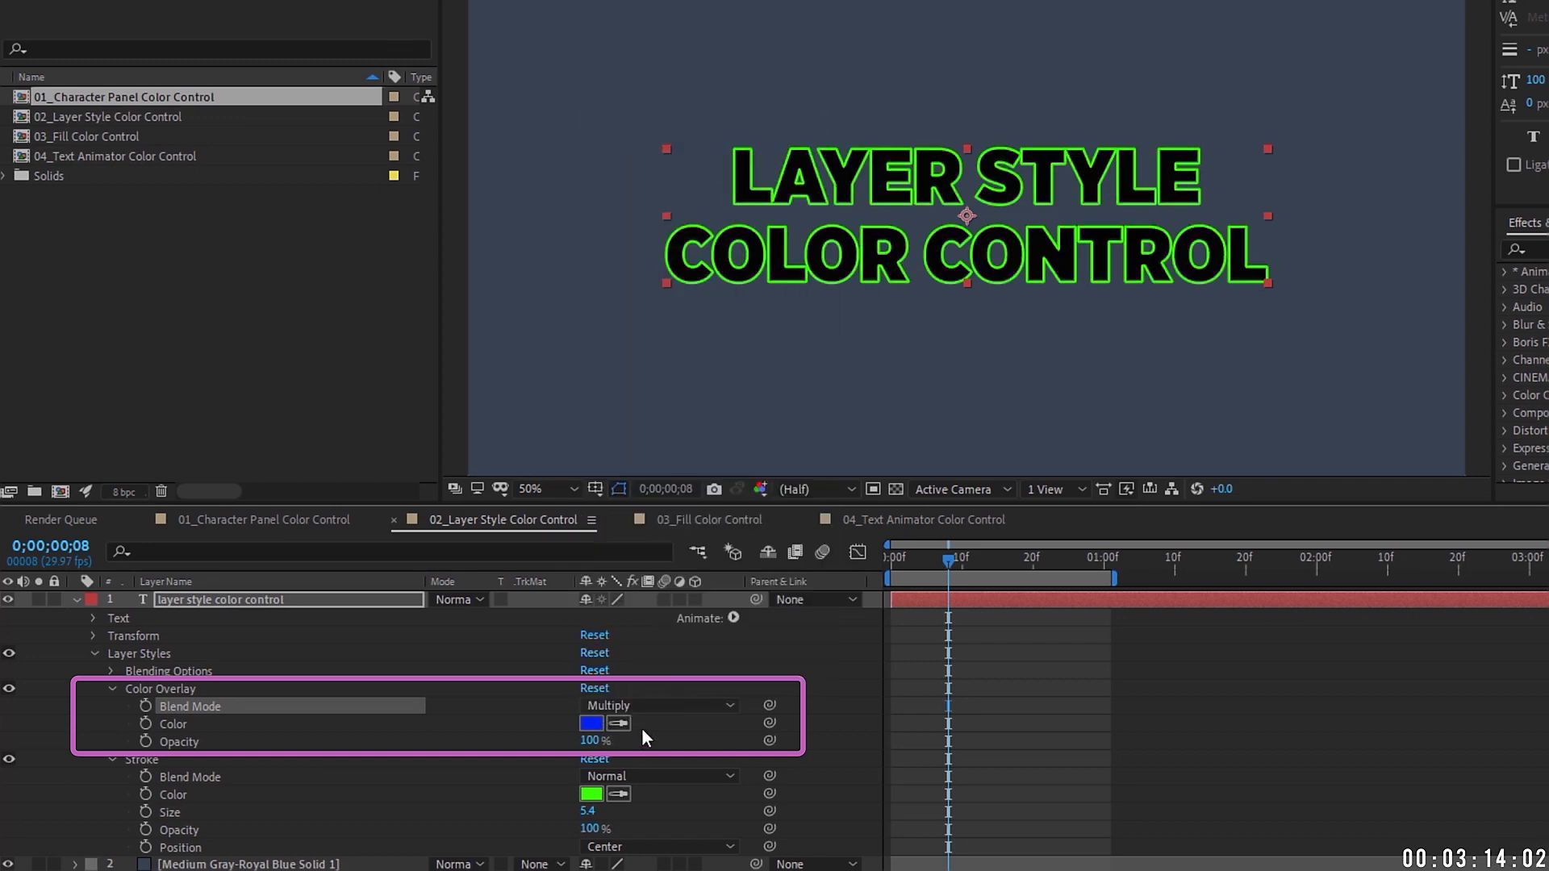
pyautogui.click(650, 707)
pyautogui.click(637, 46)
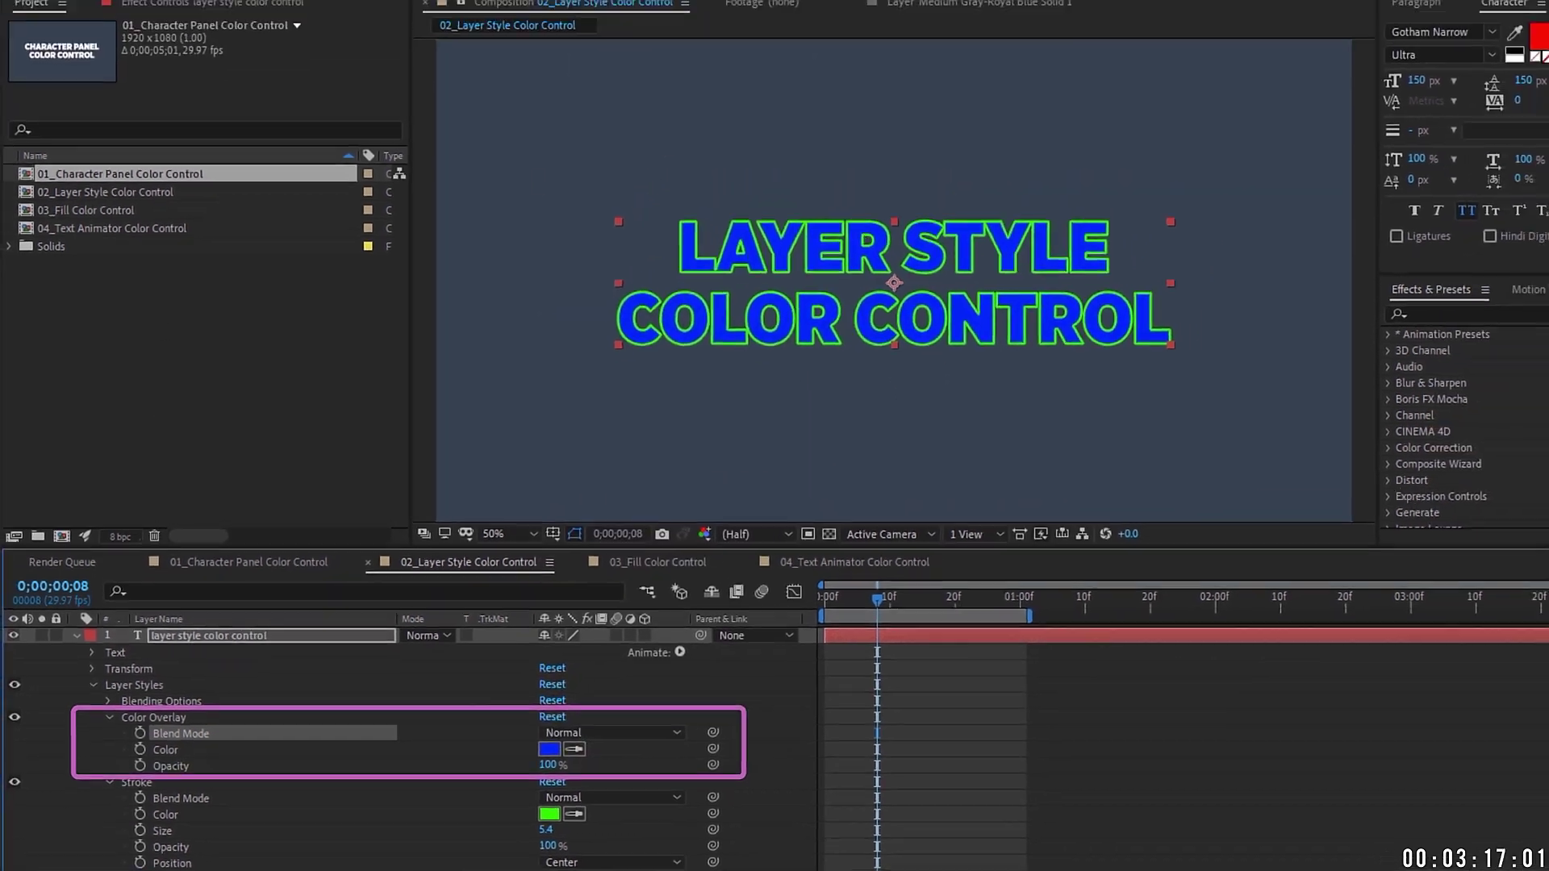
pyautogui.click(158, 14)
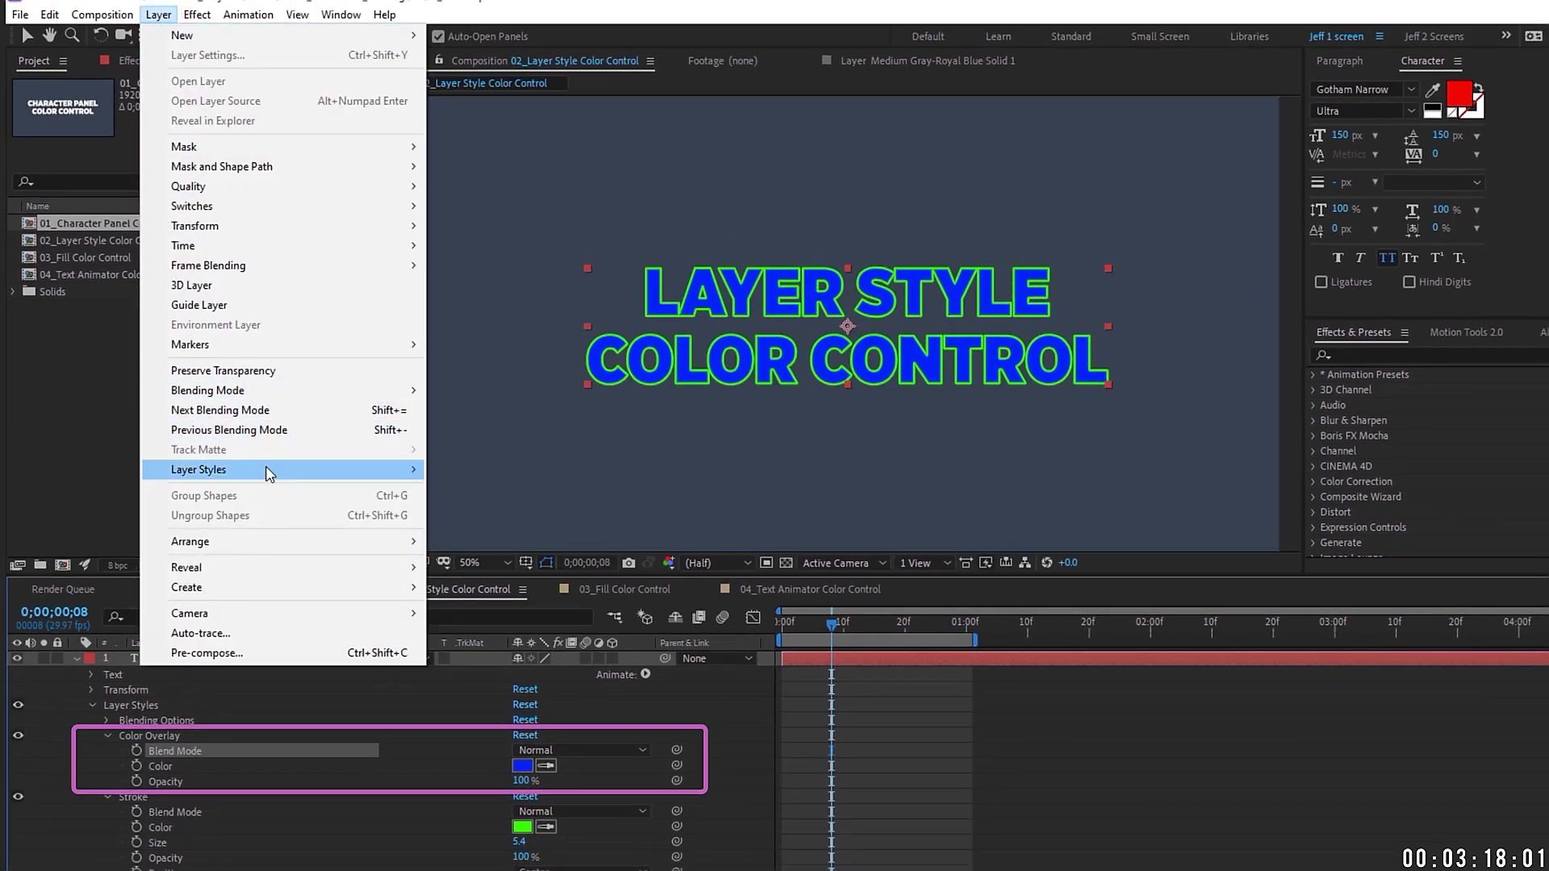
pyautogui.moveTo(268, 476)
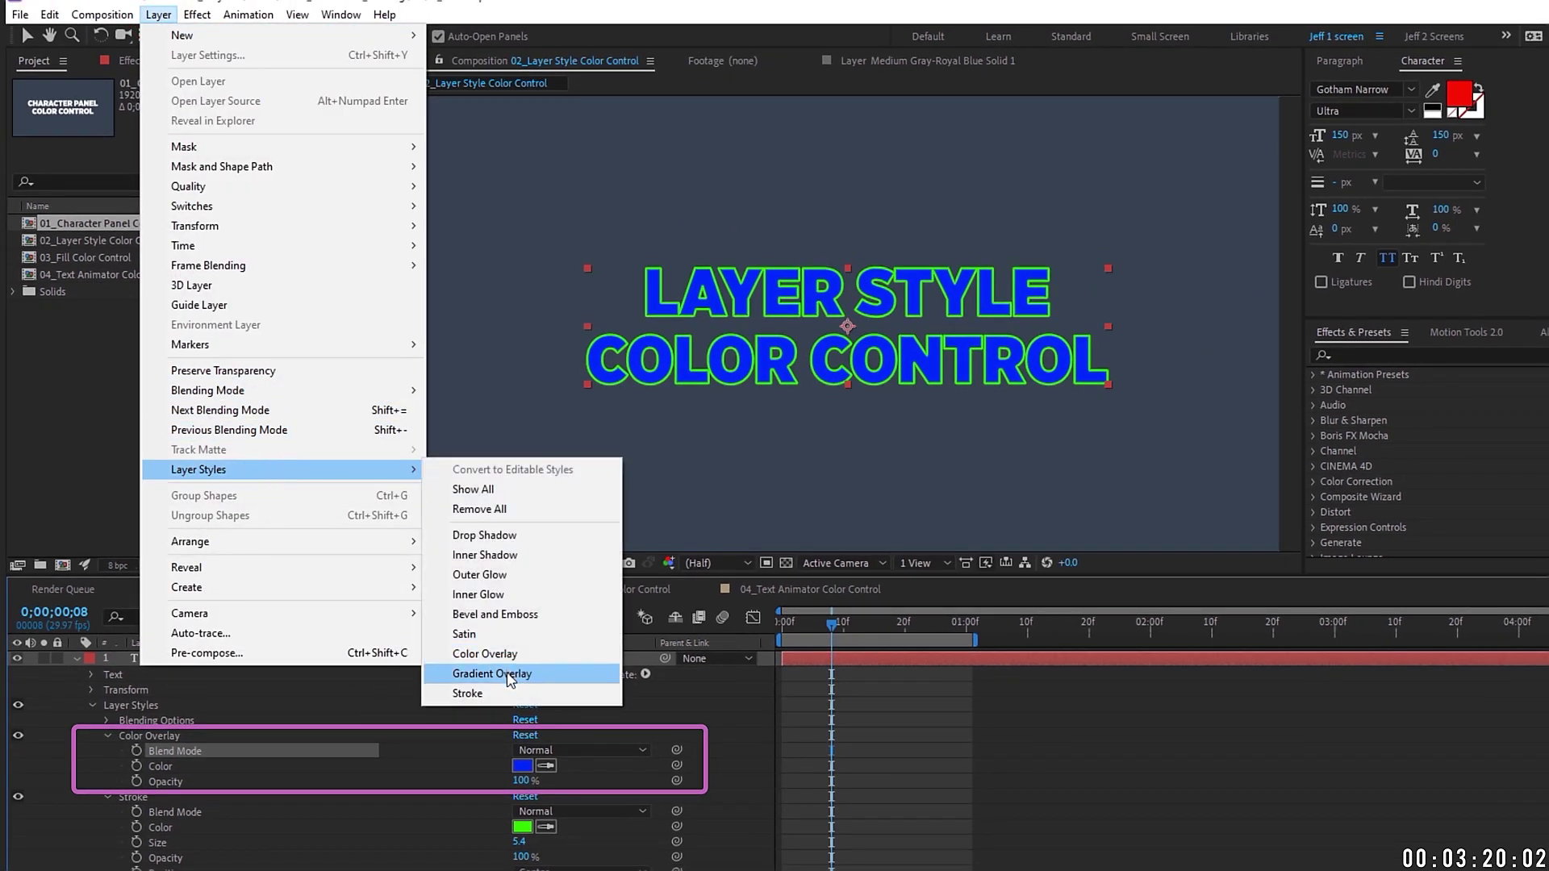
pyautogui.click(503, 676)
pyautogui.click(107, 797)
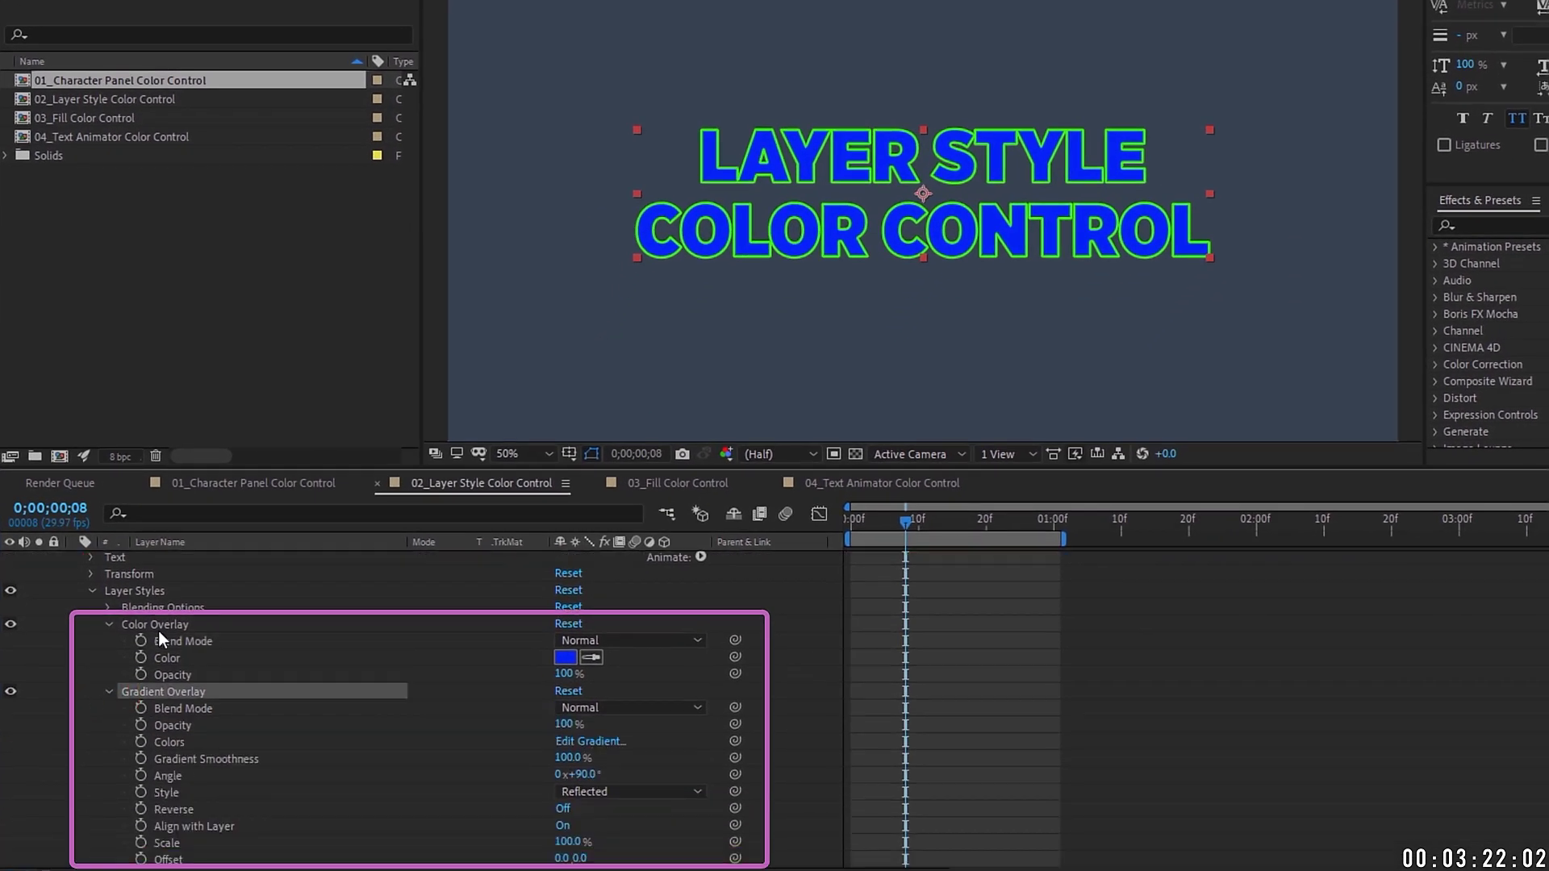
pyautogui.click(167, 626)
pyautogui.click(657, 641)
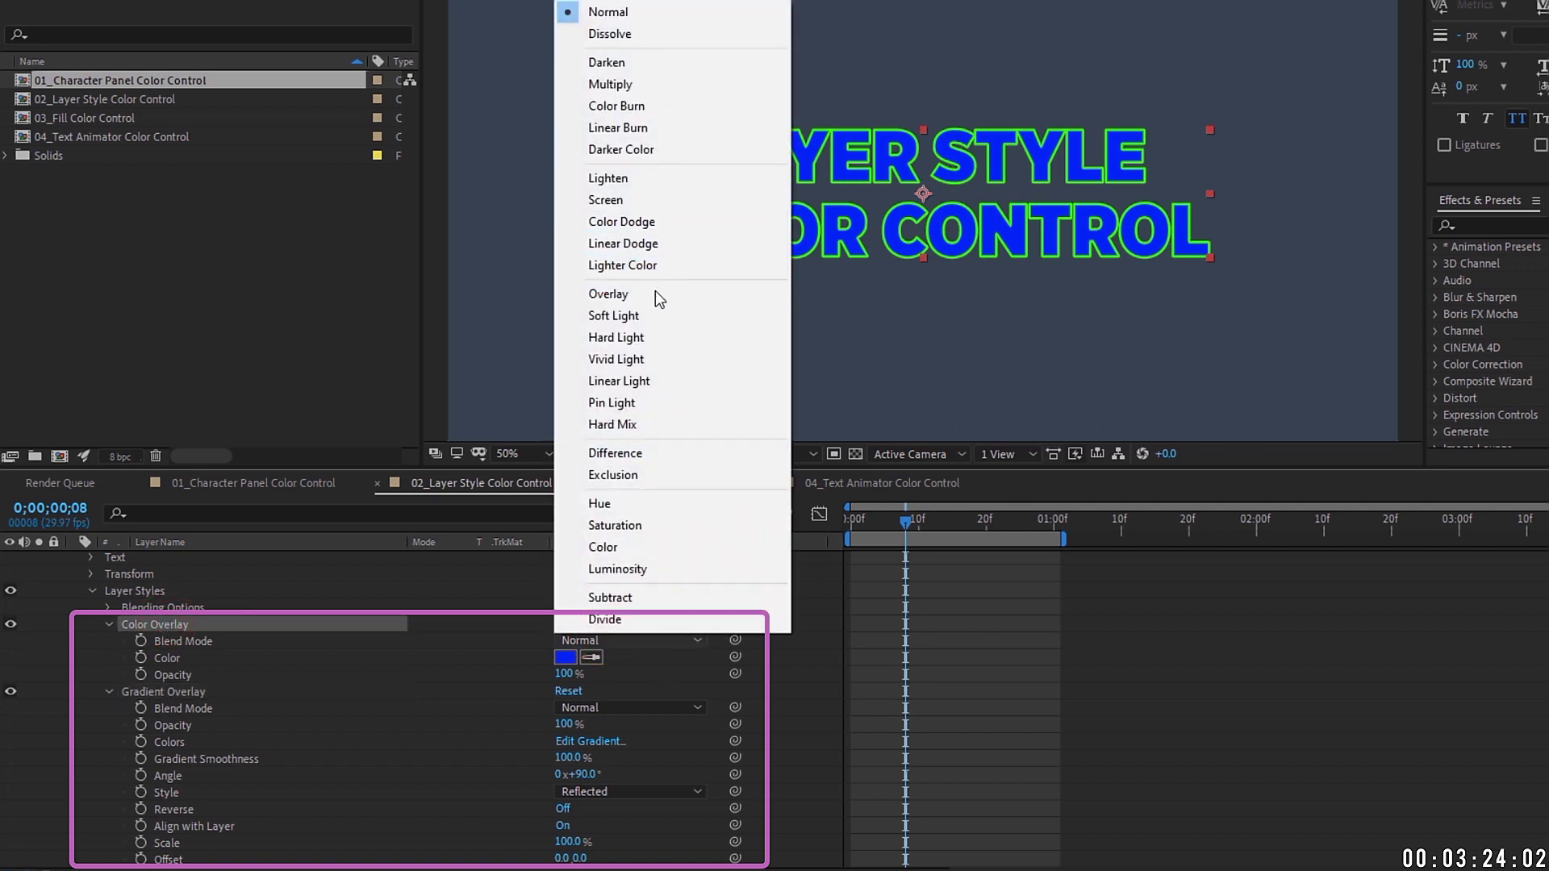
pyautogui.click(658, 294)
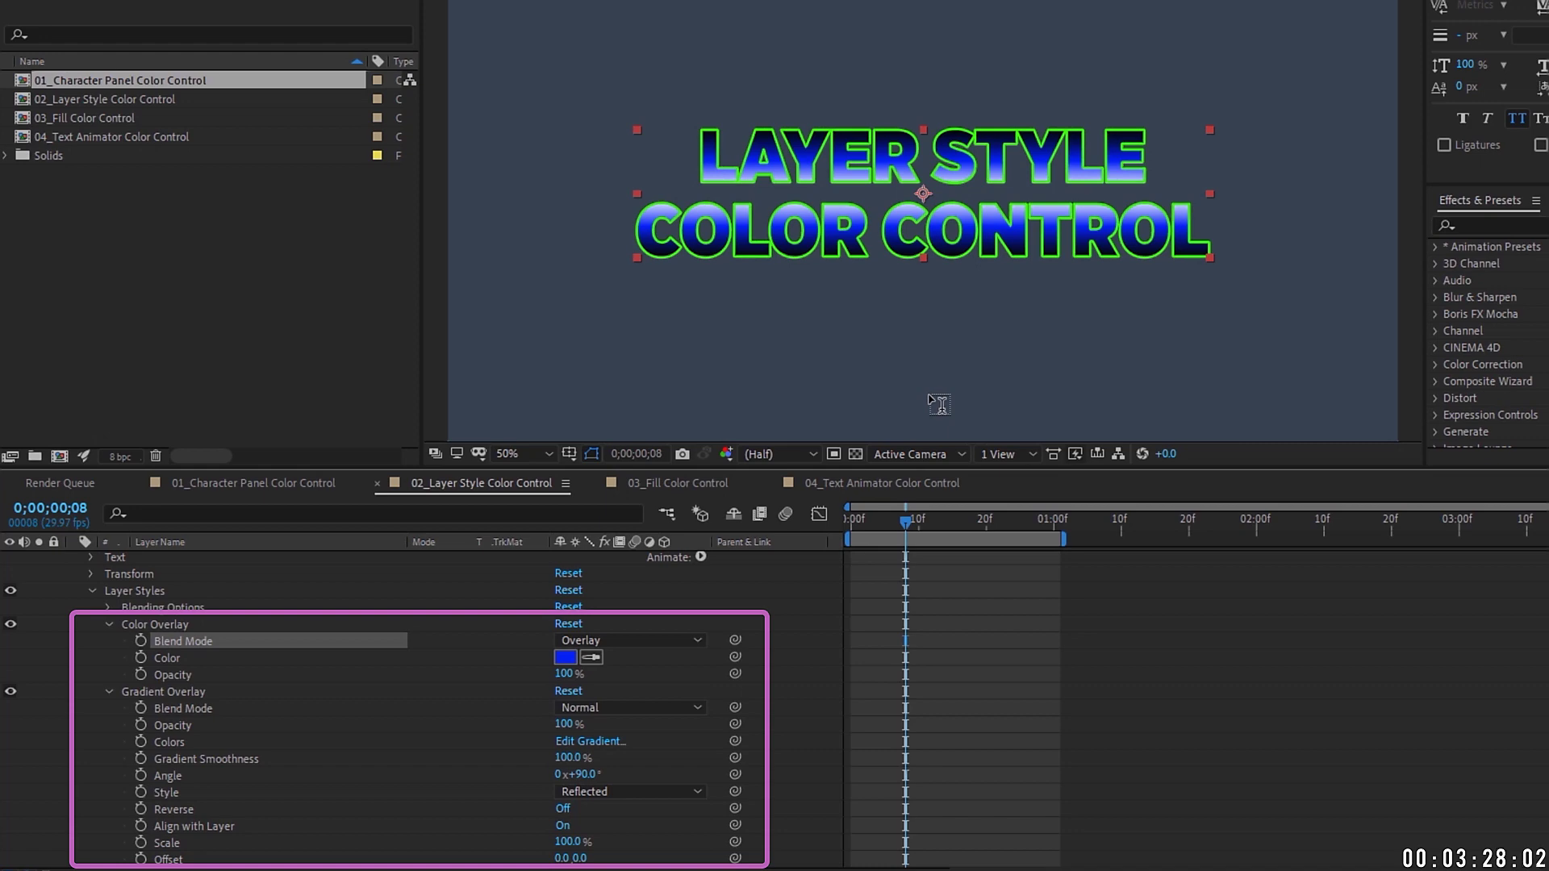
pyautogui.click(613, 641)
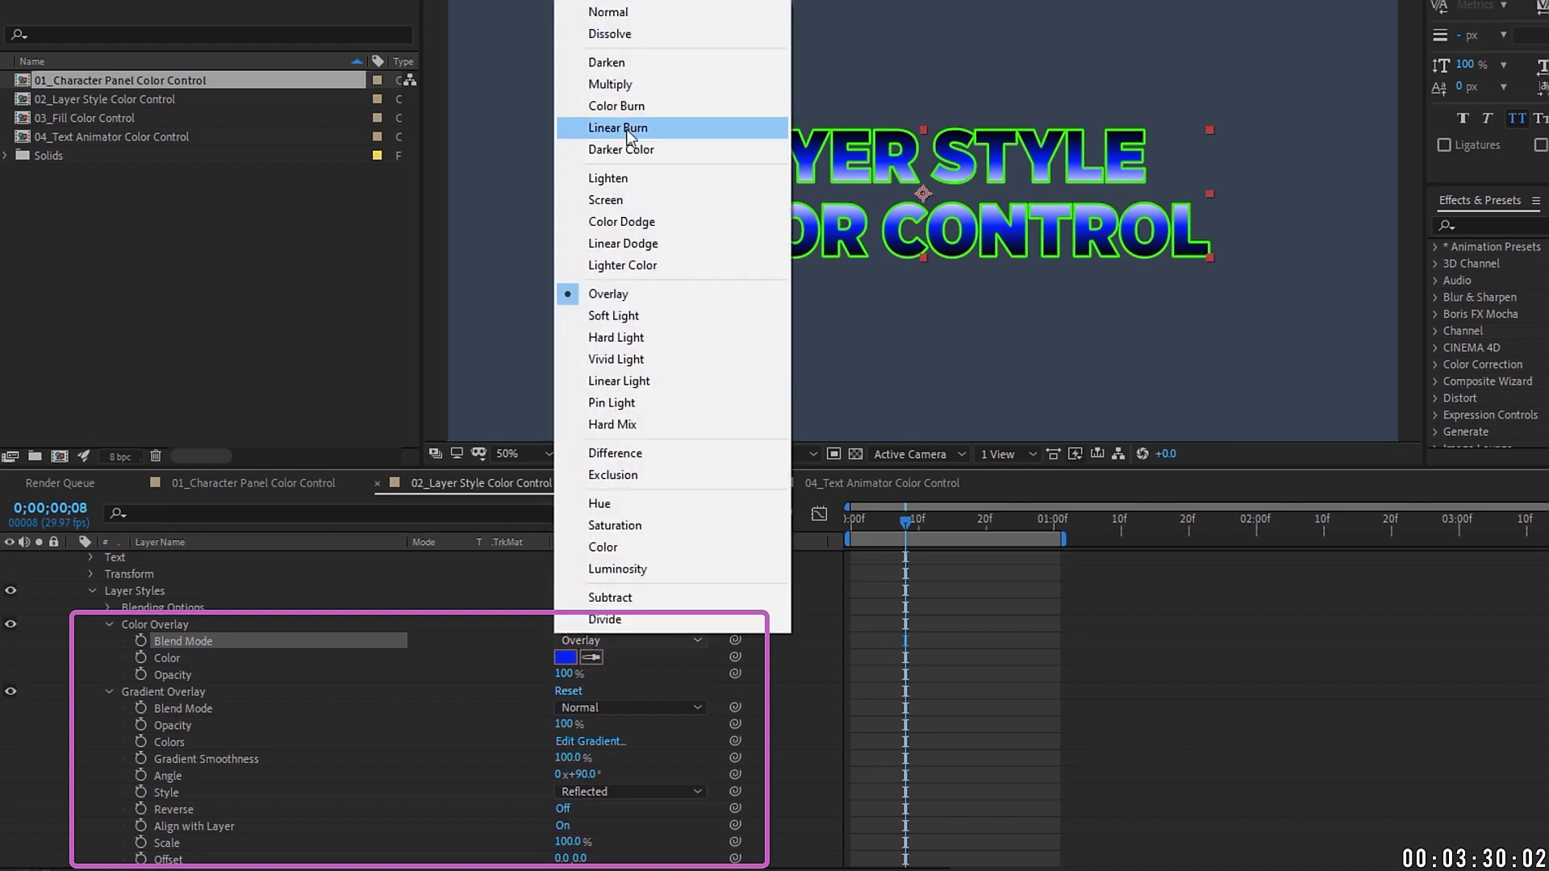
pyautogui.click(633, 12)
pyautogui.click(621, 660)
pyautogui.click(625, 263)
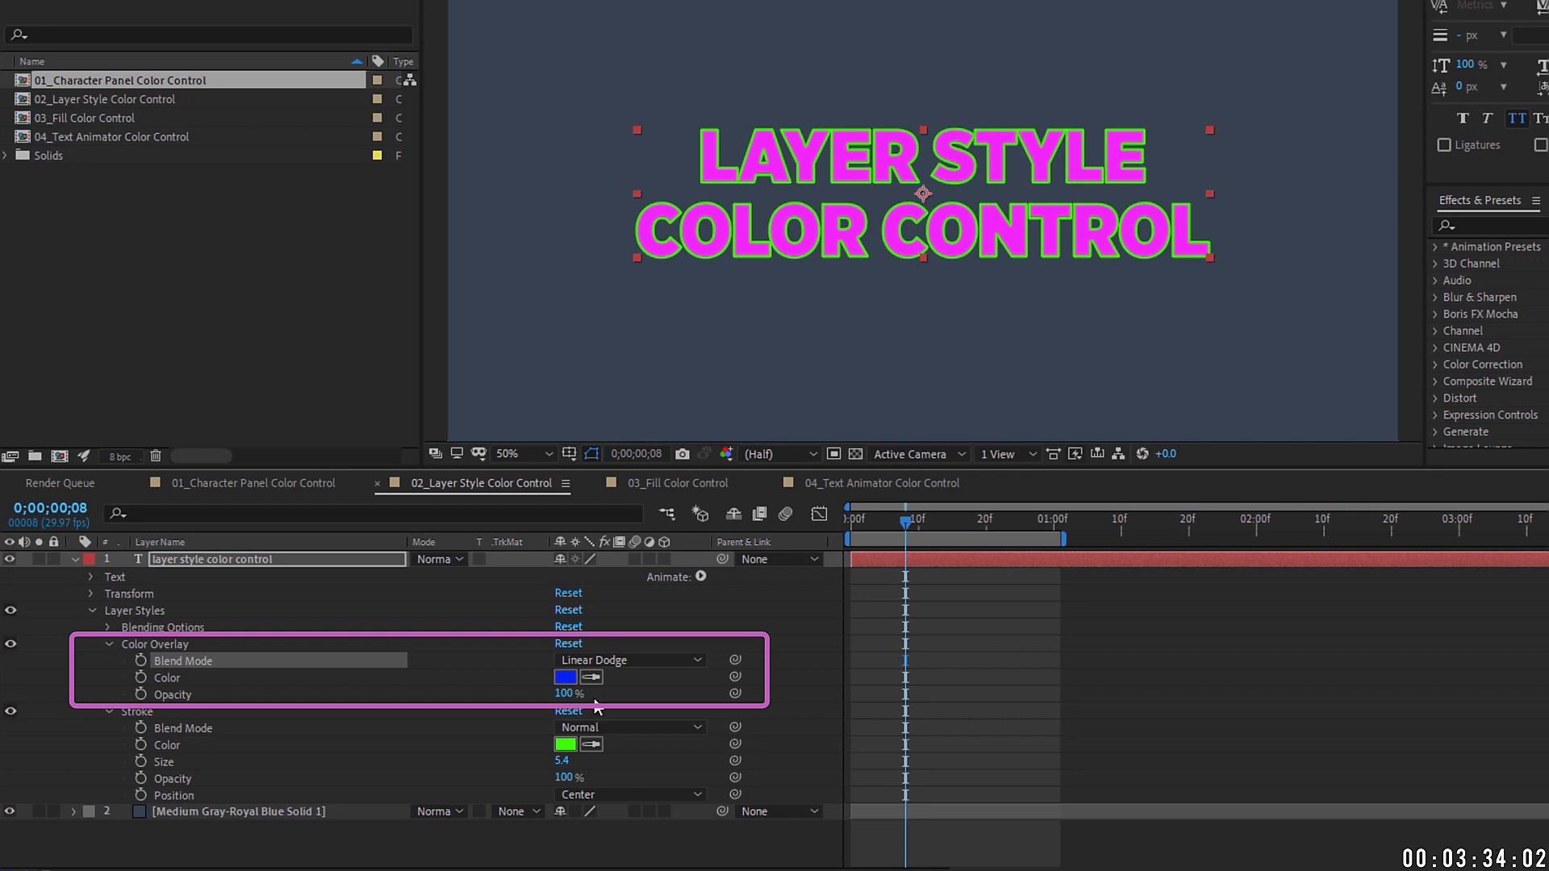
pyautogui.click(614, 660)
pyautogui.click(629, 32)
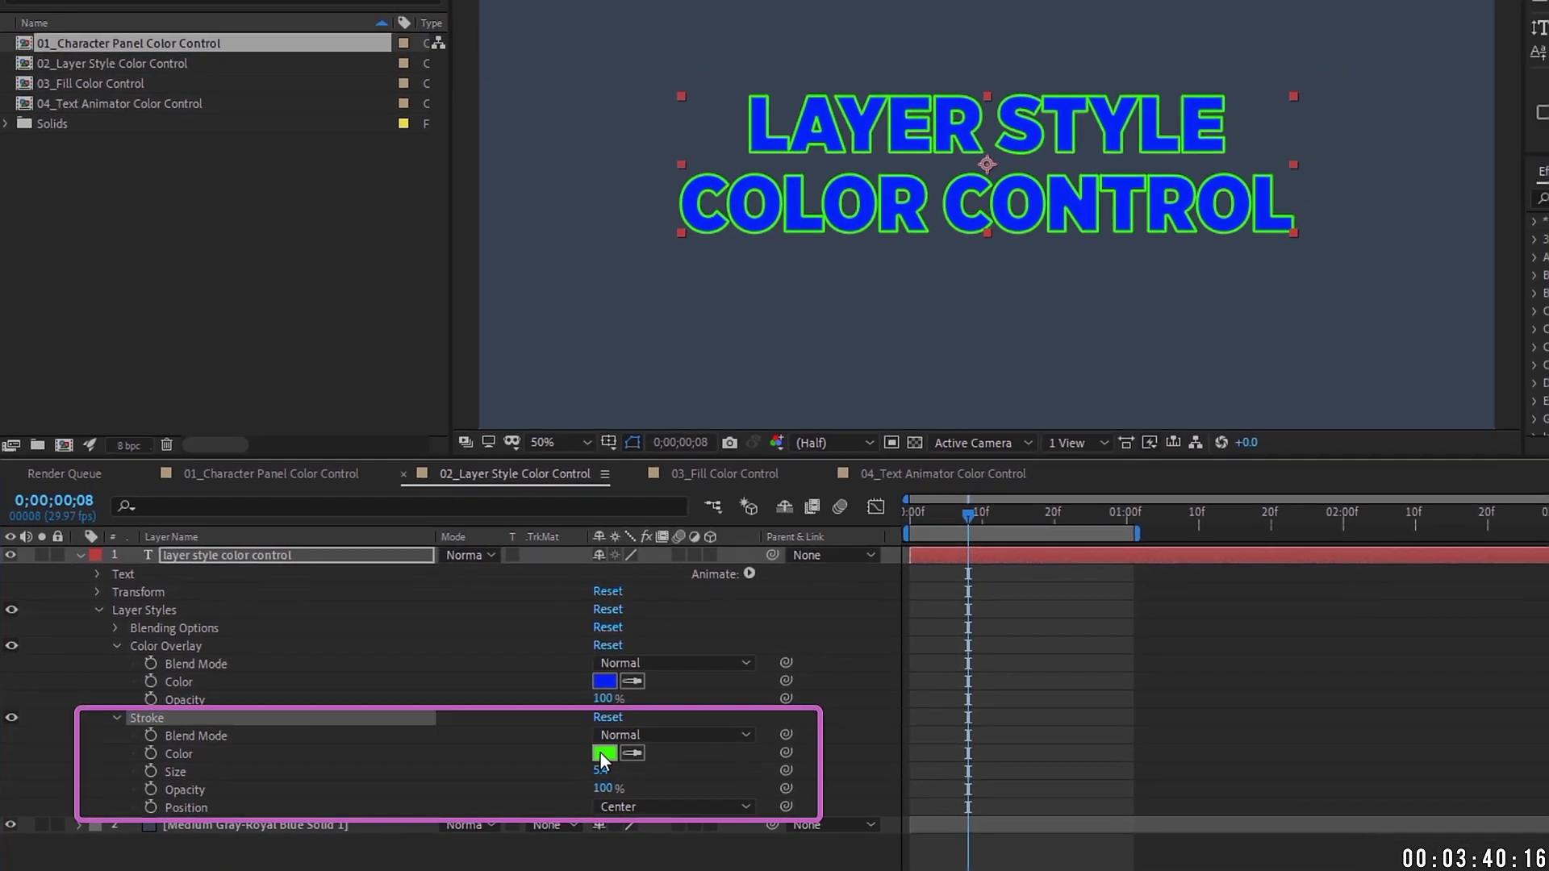
# Step: Set the Stroke style colour to pink FF004E and its size to 7.8
pyautogui.click(680, 769)
pyautogui.click(1111, 46)
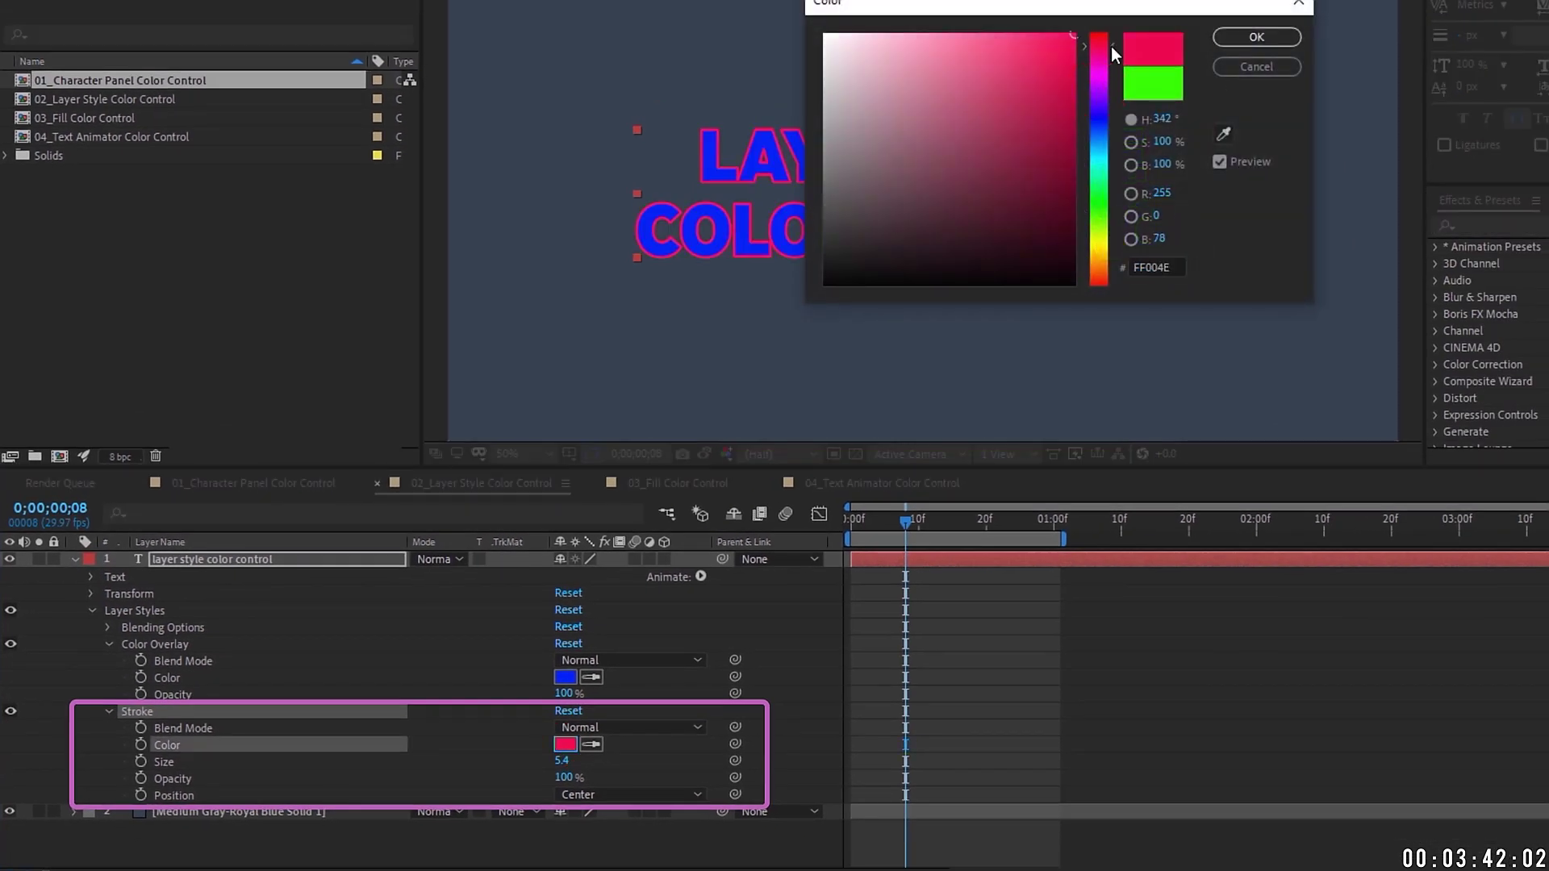
pyautogui.click(1257, 37)
pyautogui.moveTo(562, 761); pyautogui.dragTo(655, 755)
pyautogui.moveTo(788, 782)
pyautogui.mouseDown()
pyautogui.moveTo(565, 779)
pyautogui.moveTo(796, 778)
pyautogui.moveTo(586, 776)
pyautogui.moveTo(646, 775)
pyautogui.moveTo(511, 802)
pyautogui.moveTo(726, 803)
pyautogui.moveTo(467, 801)
pyautogui.moveTo(793, 788)
pyautogui.mouseUp()
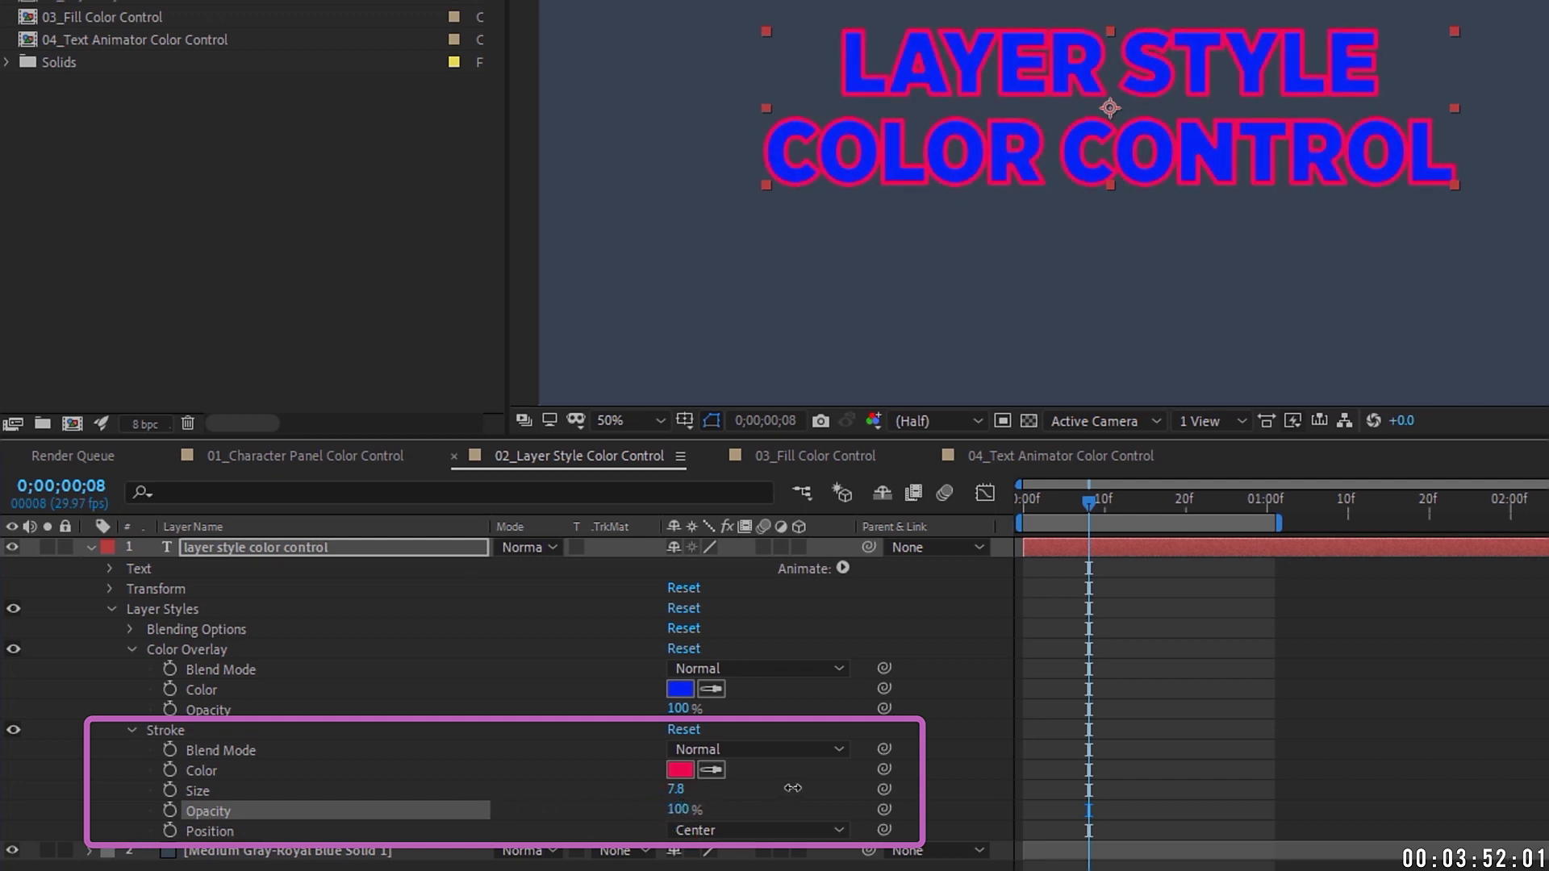
# Step: Test the stroke Position as Inside and Outside, then set it to Center
pyautogui.click(211, 828)
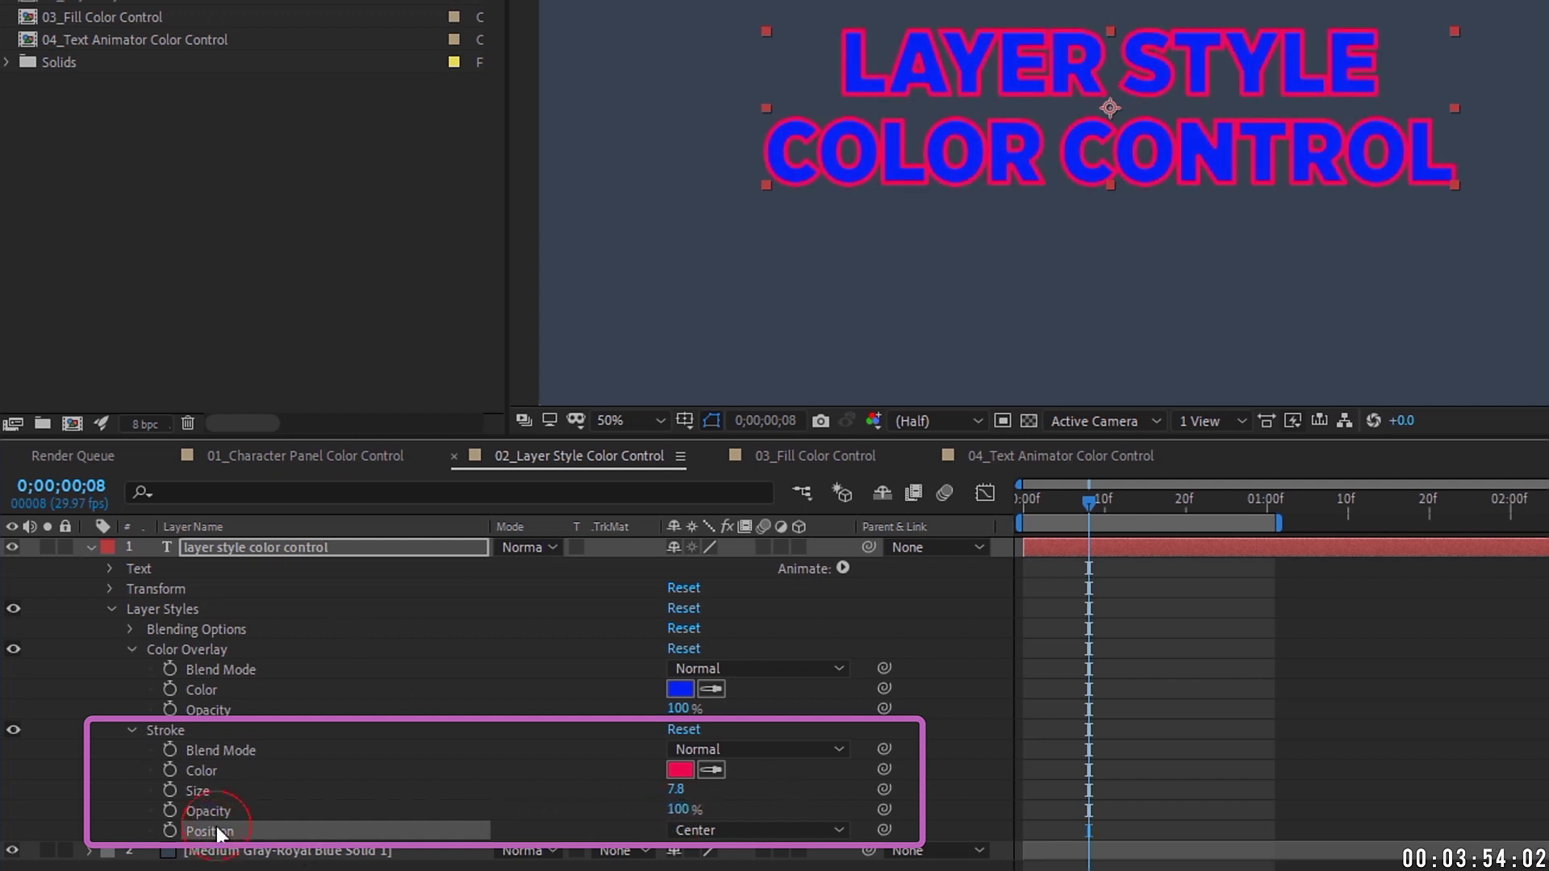
pyautogui.click(700, 786)
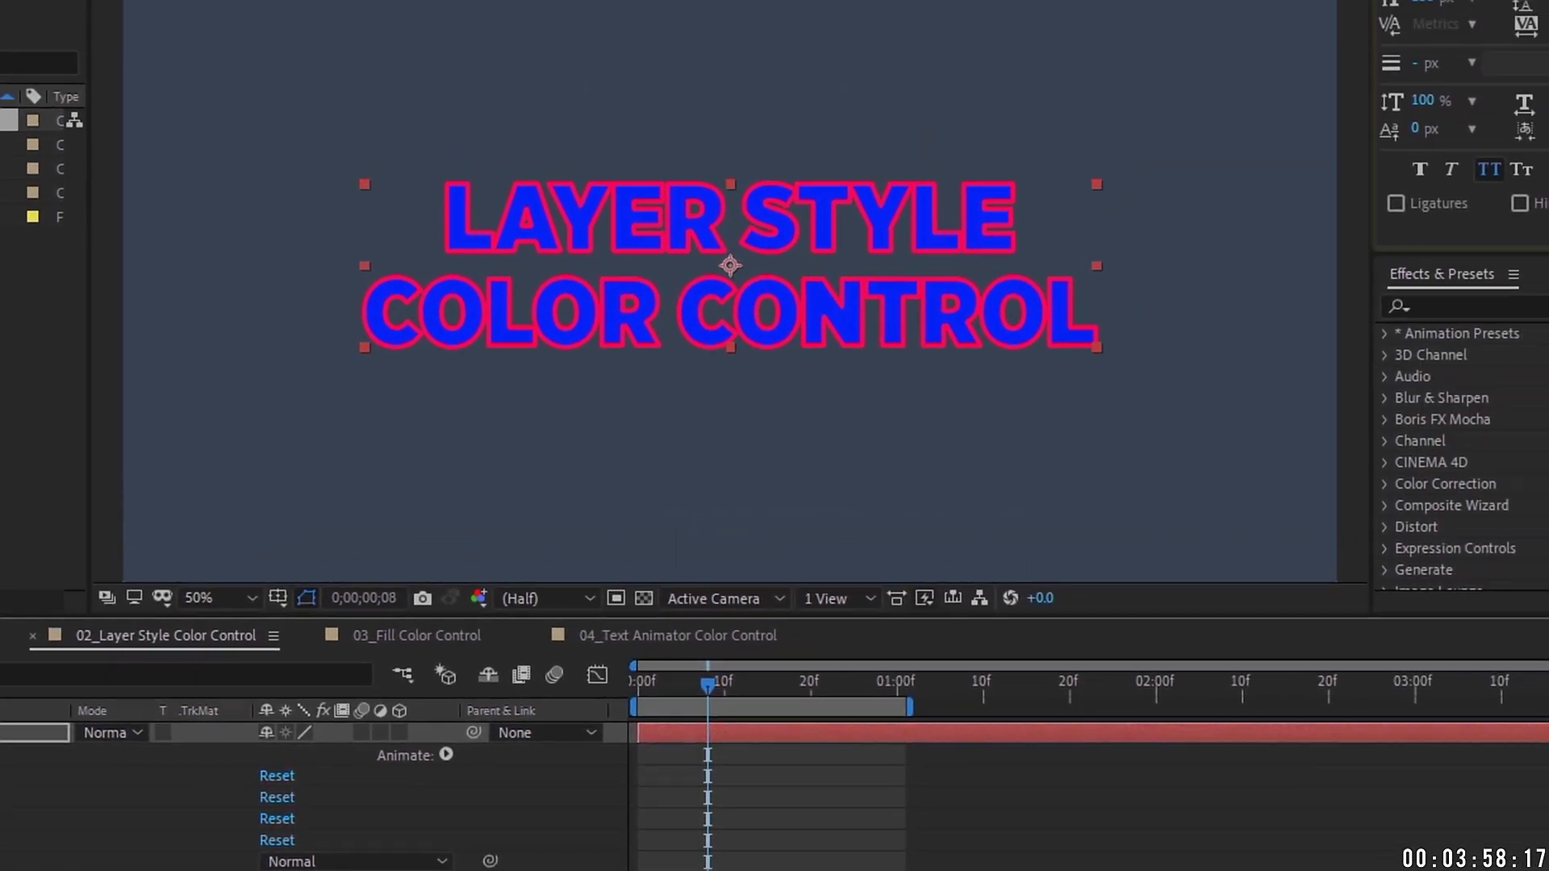
pyautogui.click(1368, 211)
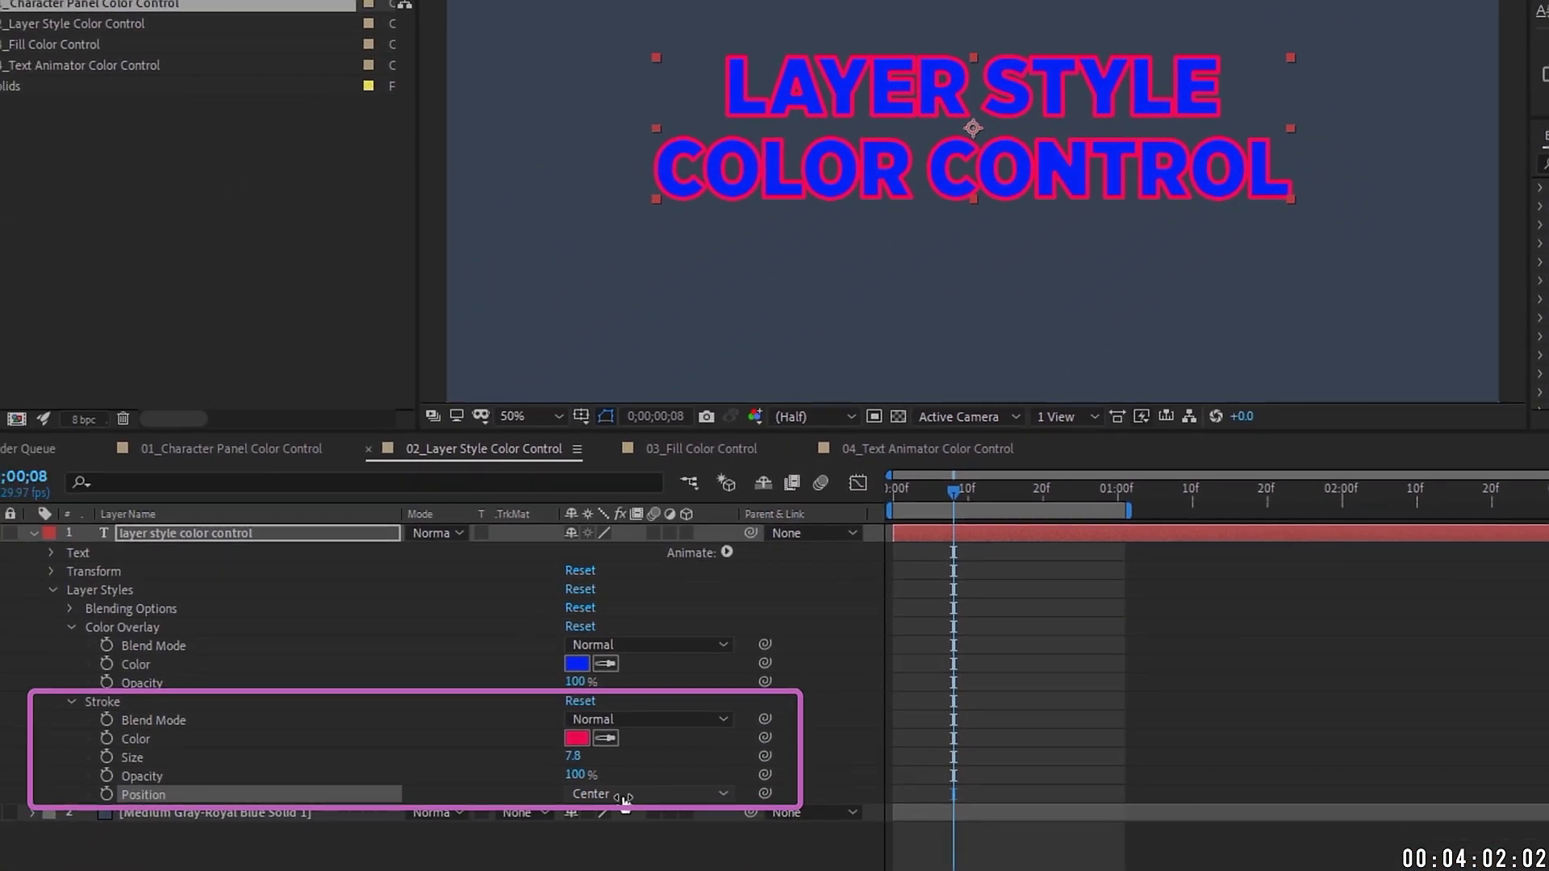
pyautogui.click(686, 763)
pyautogui.click(674, 811)
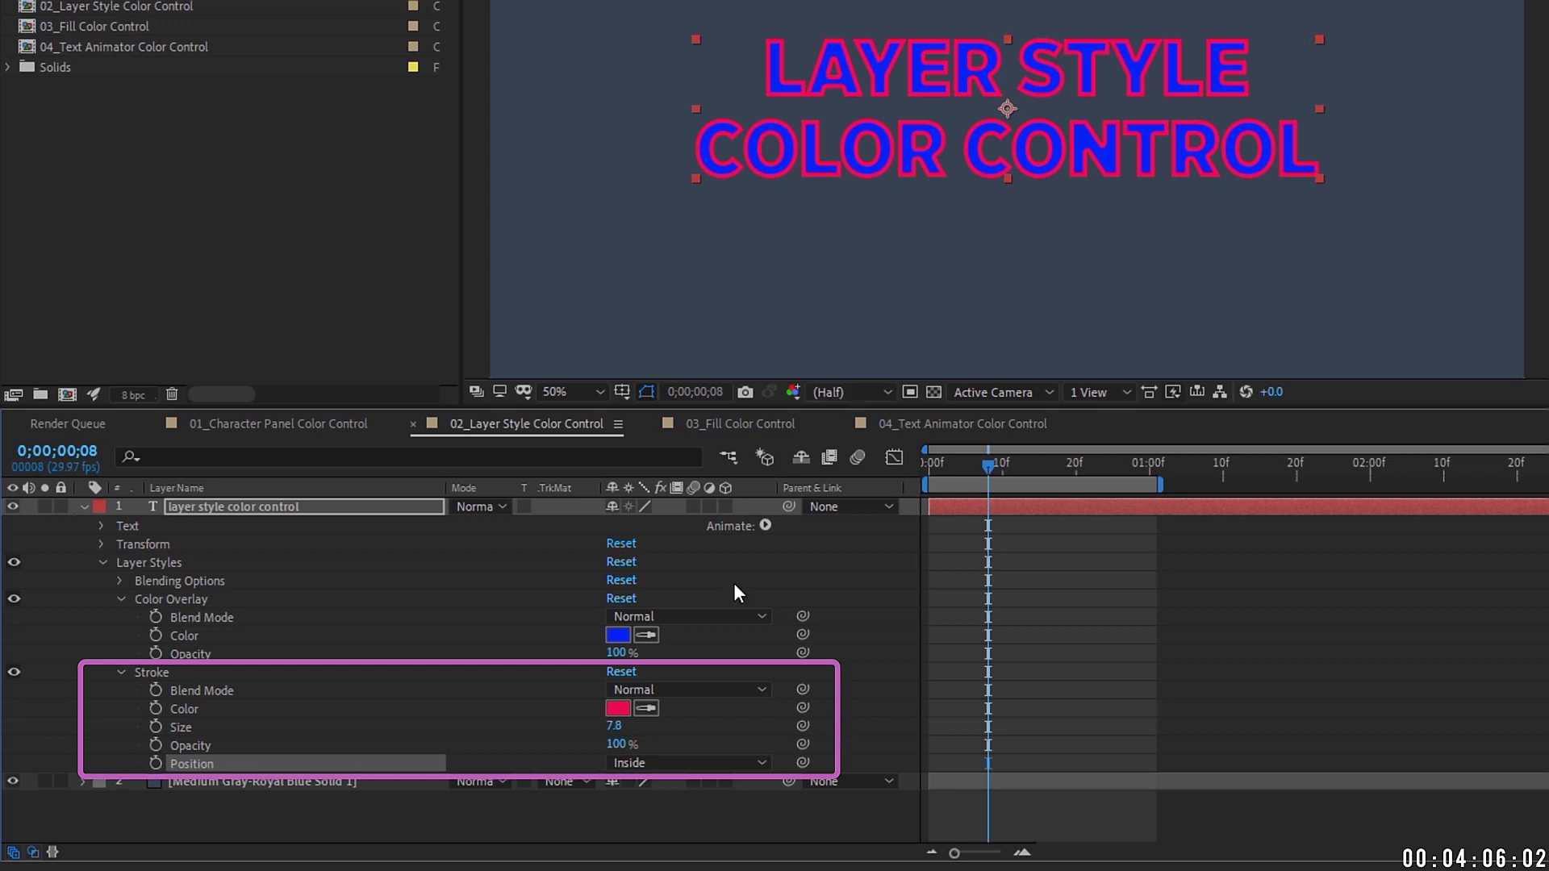
pyautogui.click(670, 763)
pyautogui.click(670, 787)
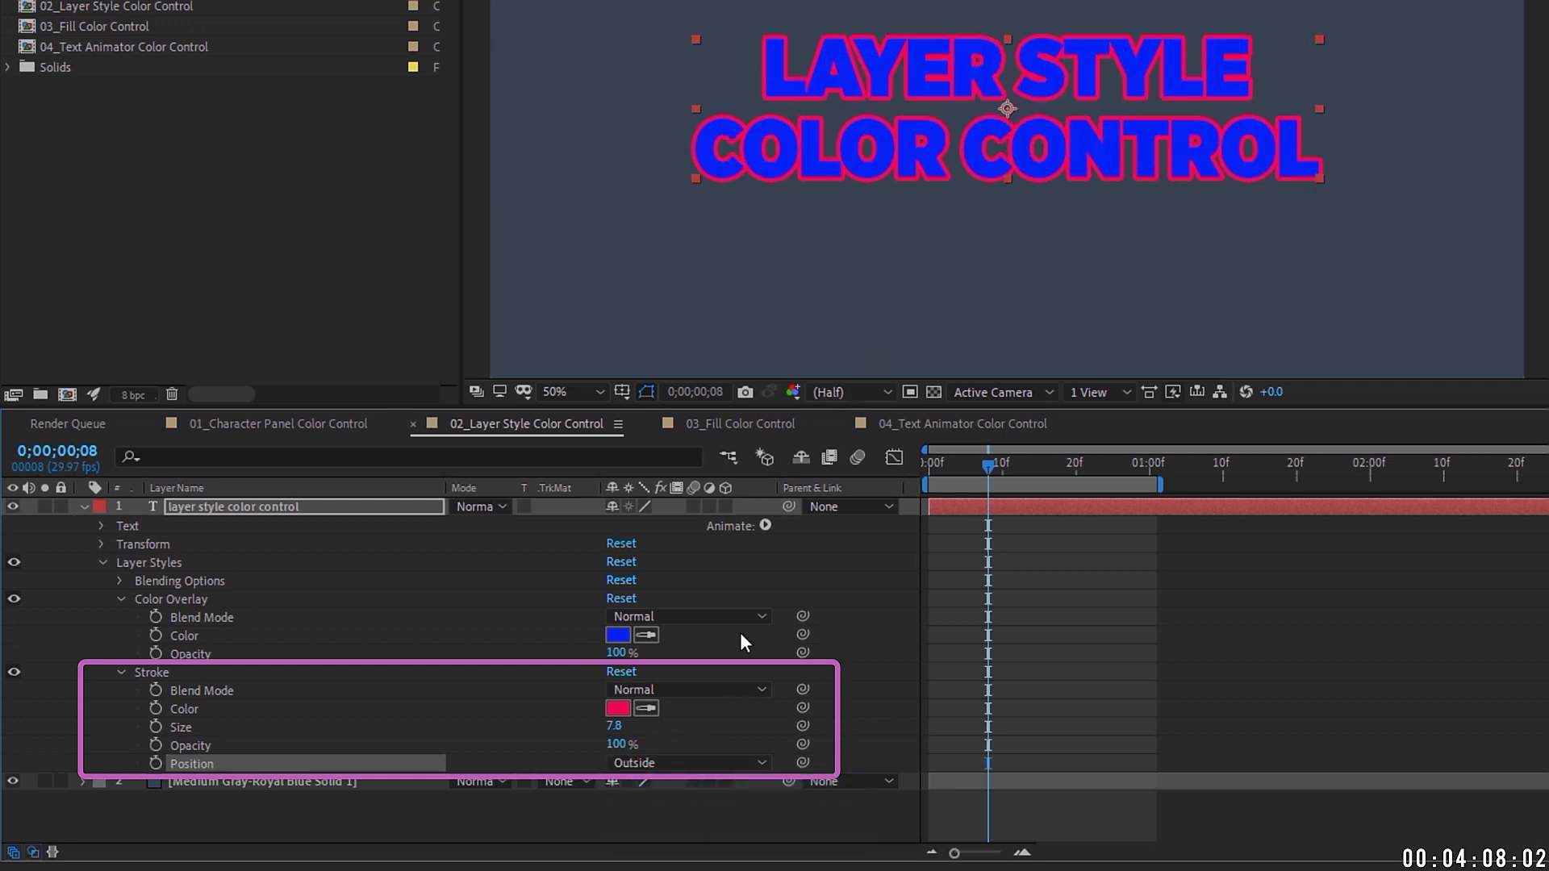
pyautogui.click(645, 764)
pyautogui.click(685, 833)
pyautogui.click(685, 763)
# Step: Set the stroke Position to Outside and toggle Stroke Over Fill back to Fill Over Stroke
pyautogui.click(676, 789)
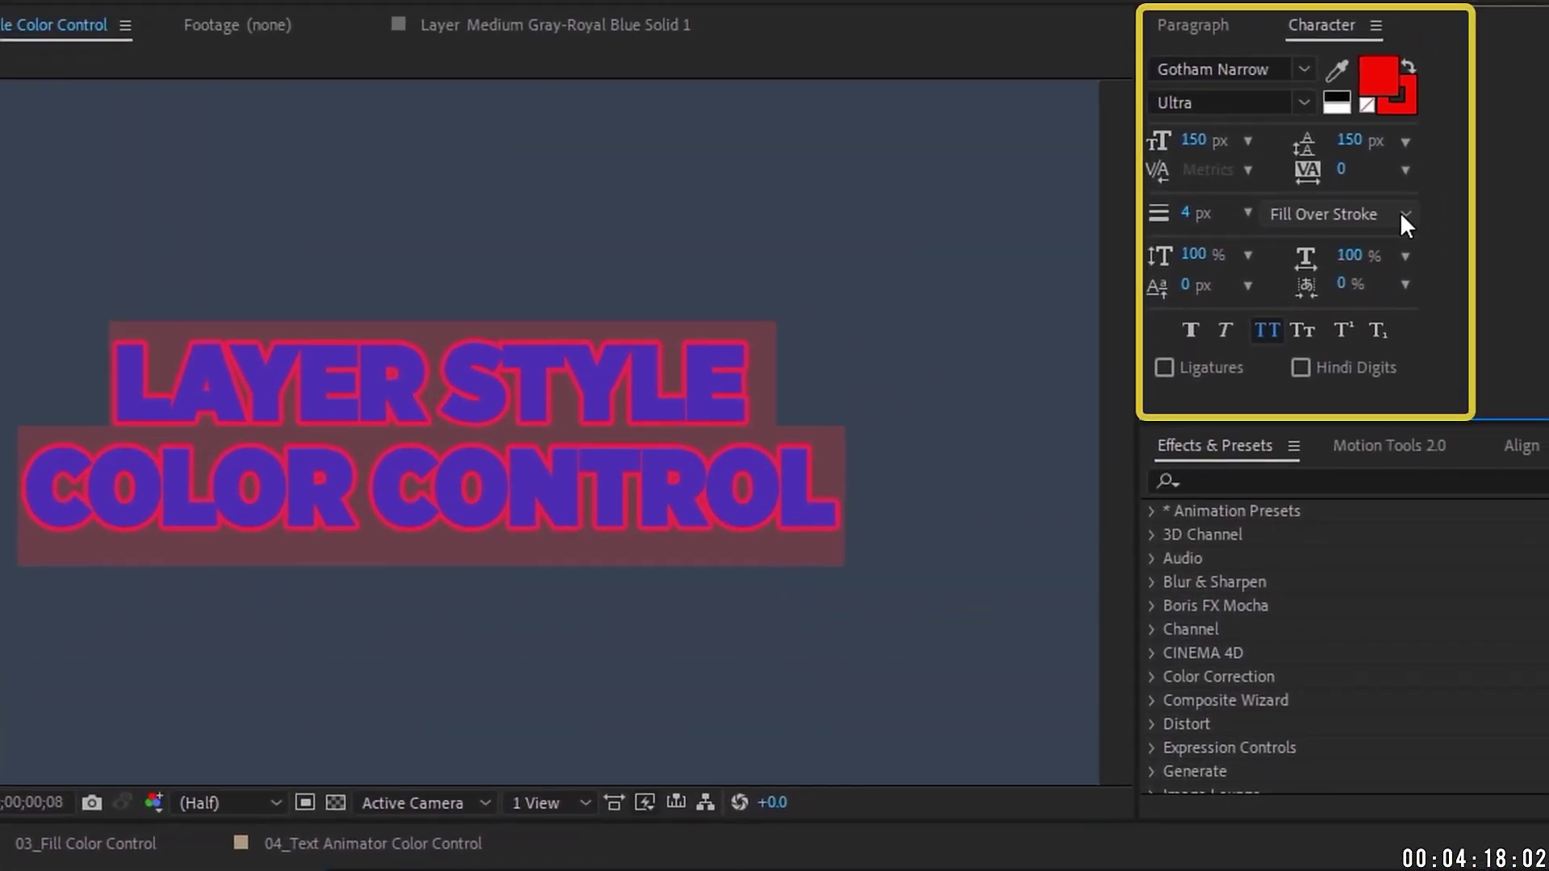
pyautogui.click(1401, 212)
pyautogui.click(1352, 265)
pyautogui.click(1401, 211)
pyautogui.click(1348, 239)
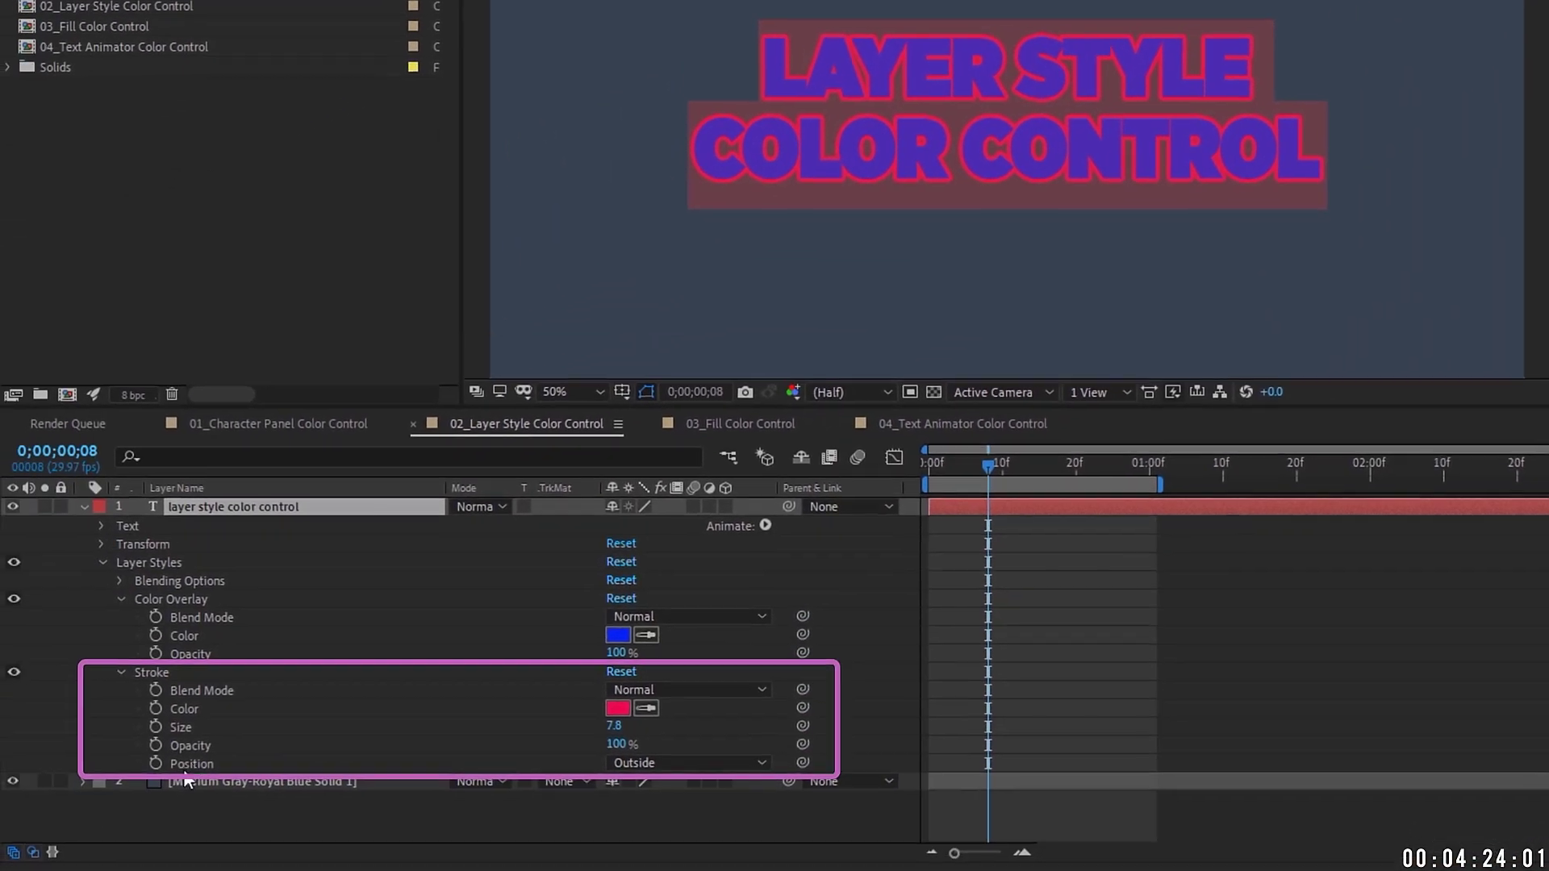
pyautogui.click(88, 868)
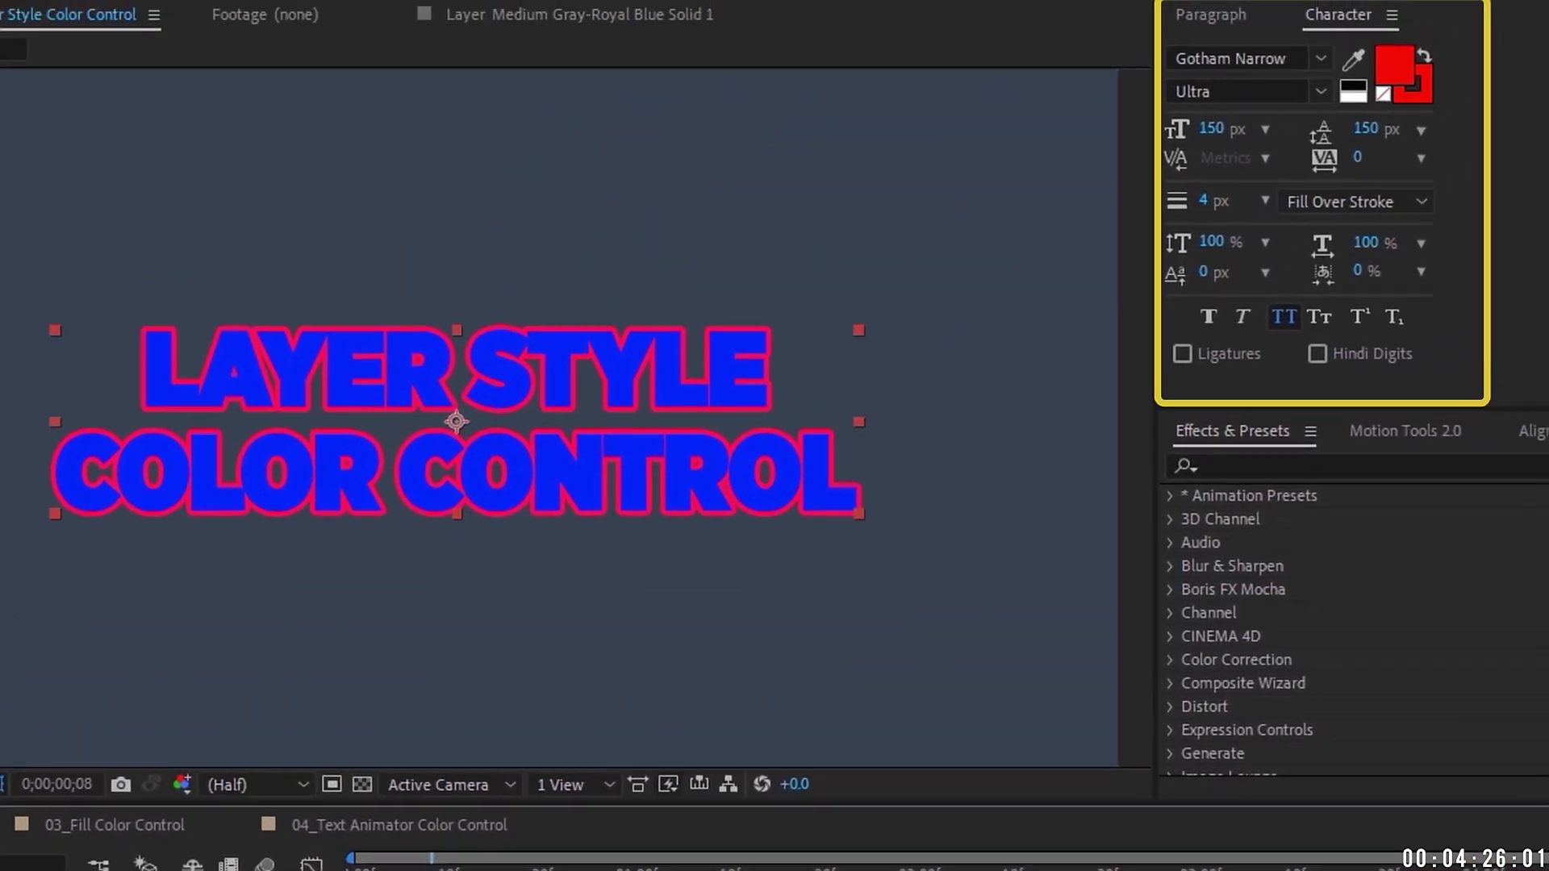
# Step: With all text selected, keep Fill Over Stroke, vary the character stroke width, and set Stroke size 8.8
pyautogui.doubleClick(1040, 322)
pyautogui.click(1542, 77)
pyautogui.click(1349, 273)
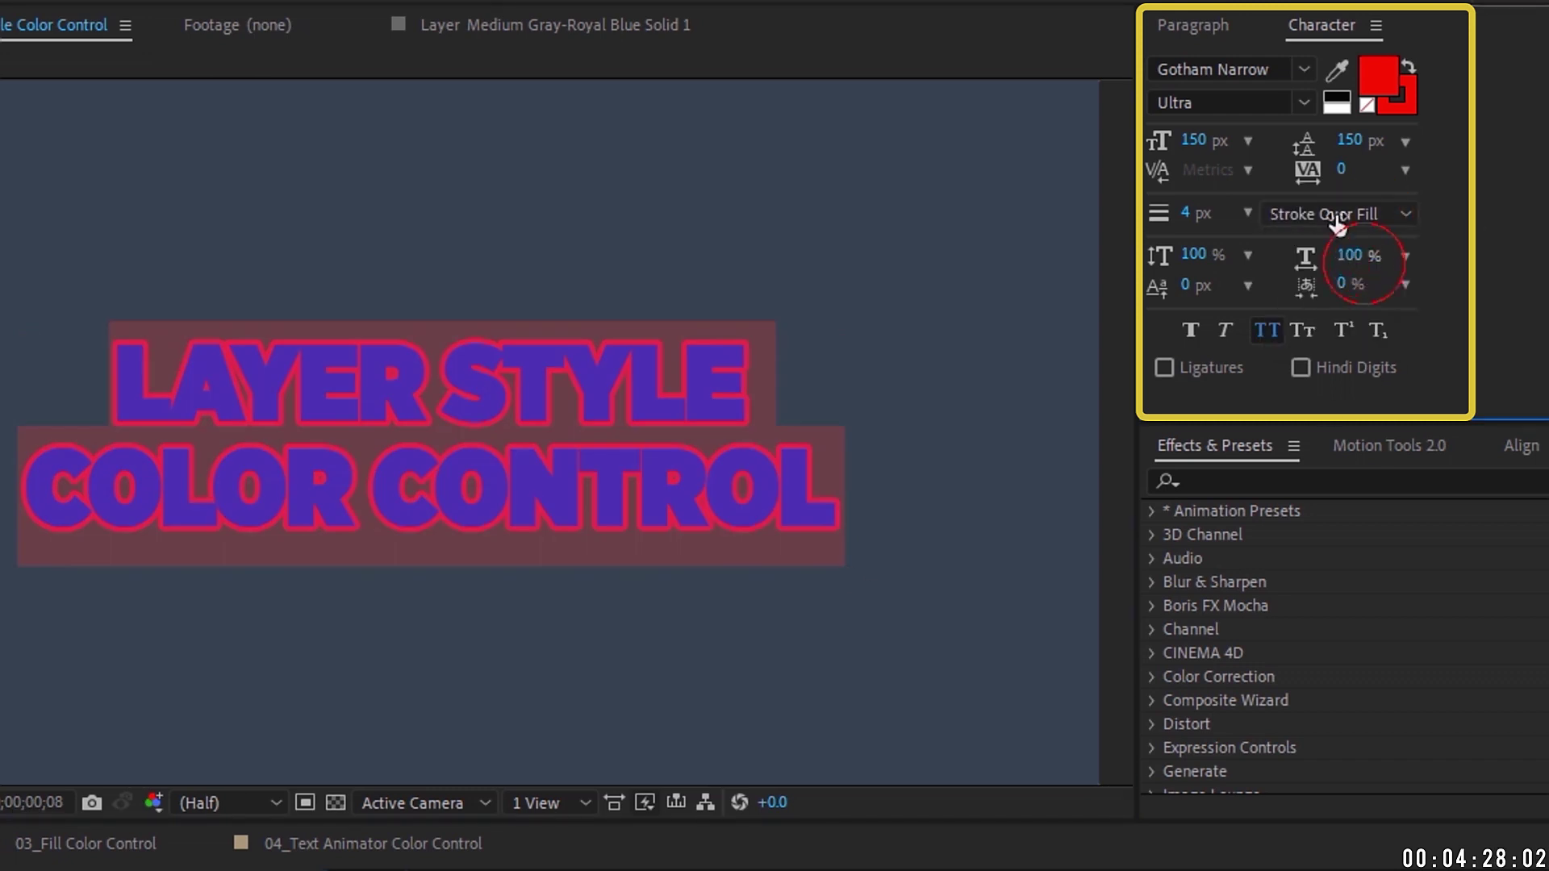
pyautogui.click(1369, 208)
pyautogui.click(1367, 242)
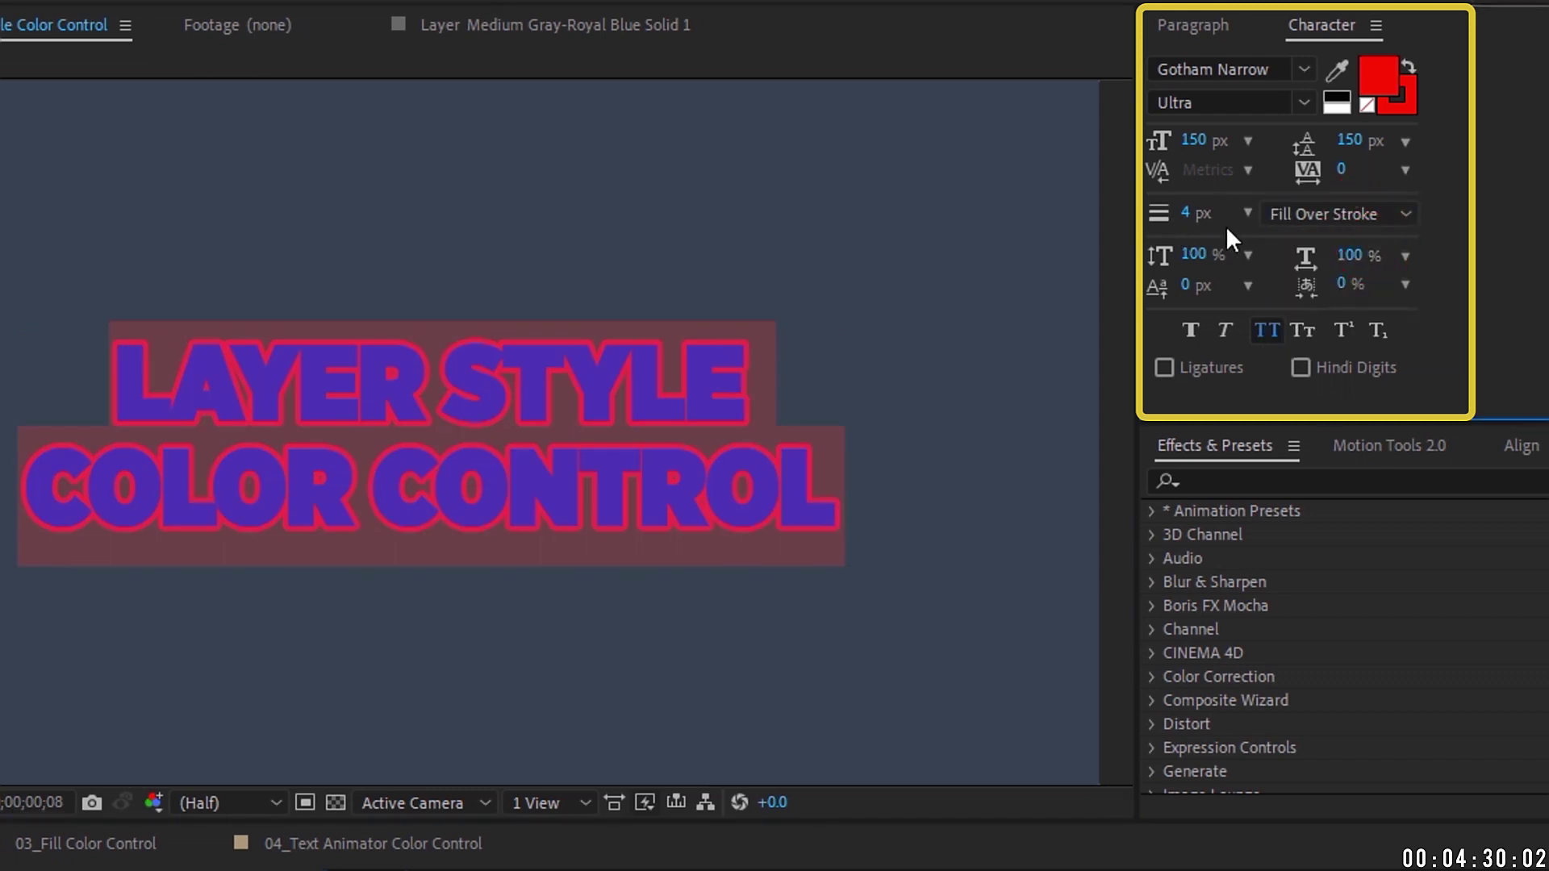
pyautogui.moveTo(1192, 214)
pyautogui.mouseDown()
pyautogui.moveTo(1230, 209)
pyautogui.moveTo(1049, 215)
pyautogui.mouseUp()
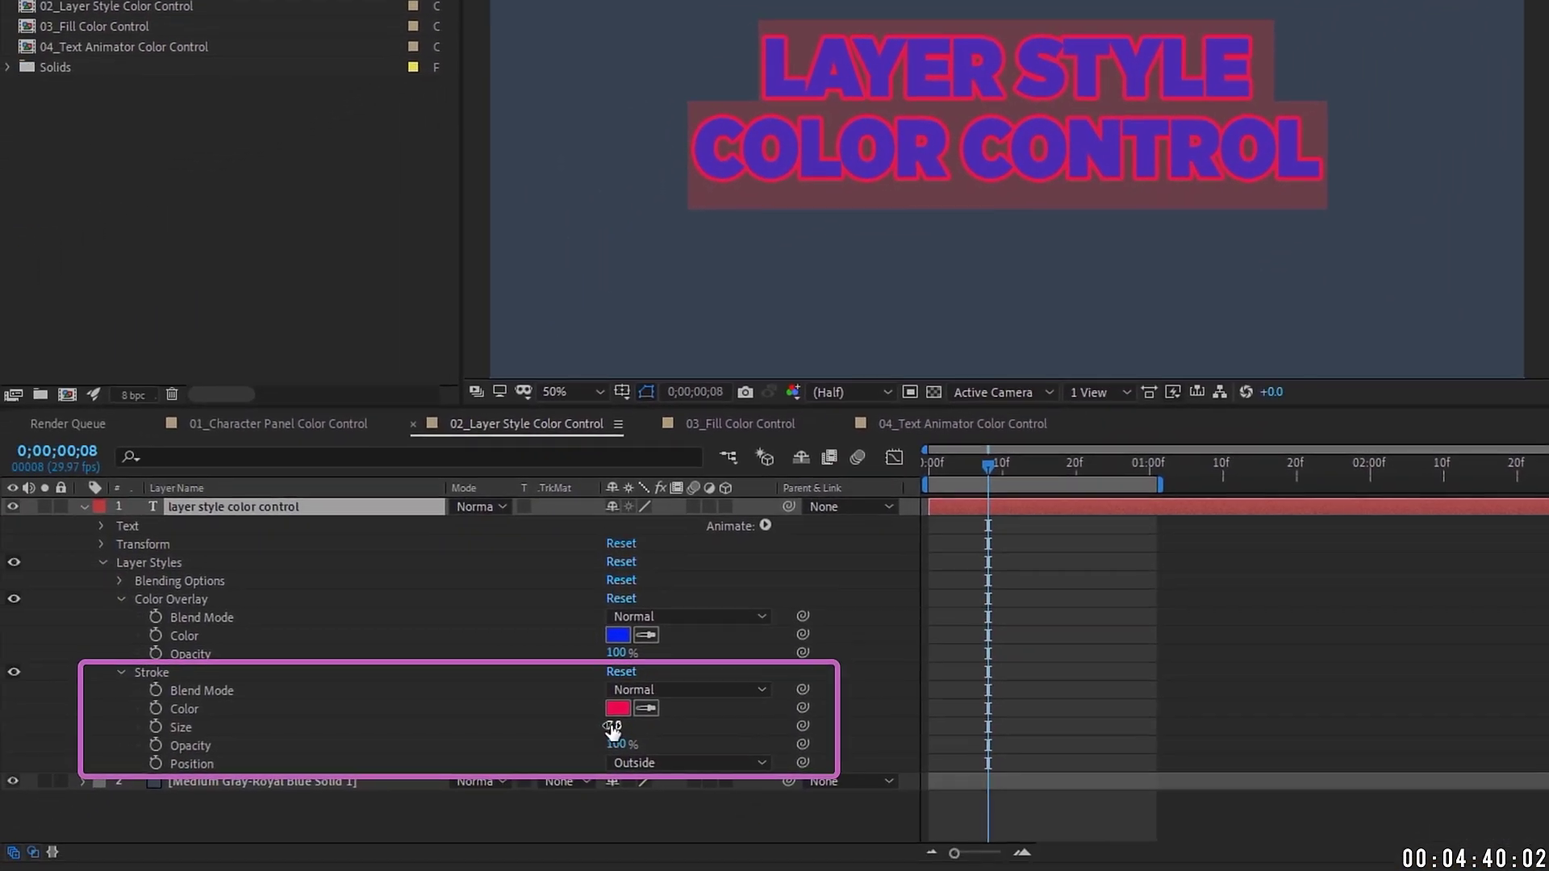
pyautogui.moveTo(612, 729); pyautogui.dragTo(677, 728)
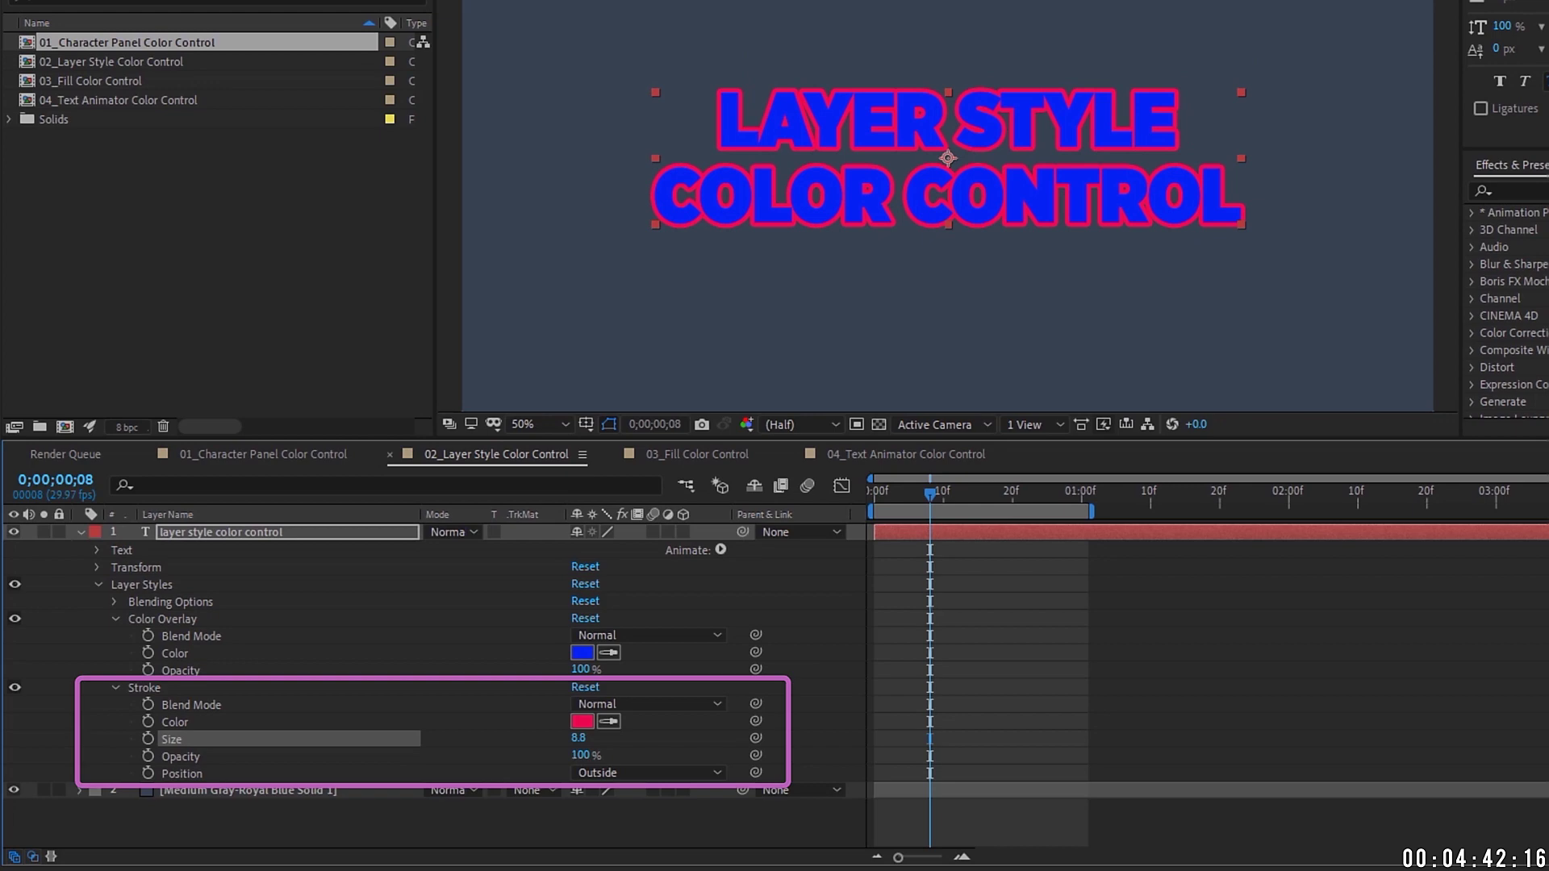
# Step: Fade the blue Color Overlay to 0% opacity and thin the layer-style Stroke outline
pyautogui.click(1381, 58)
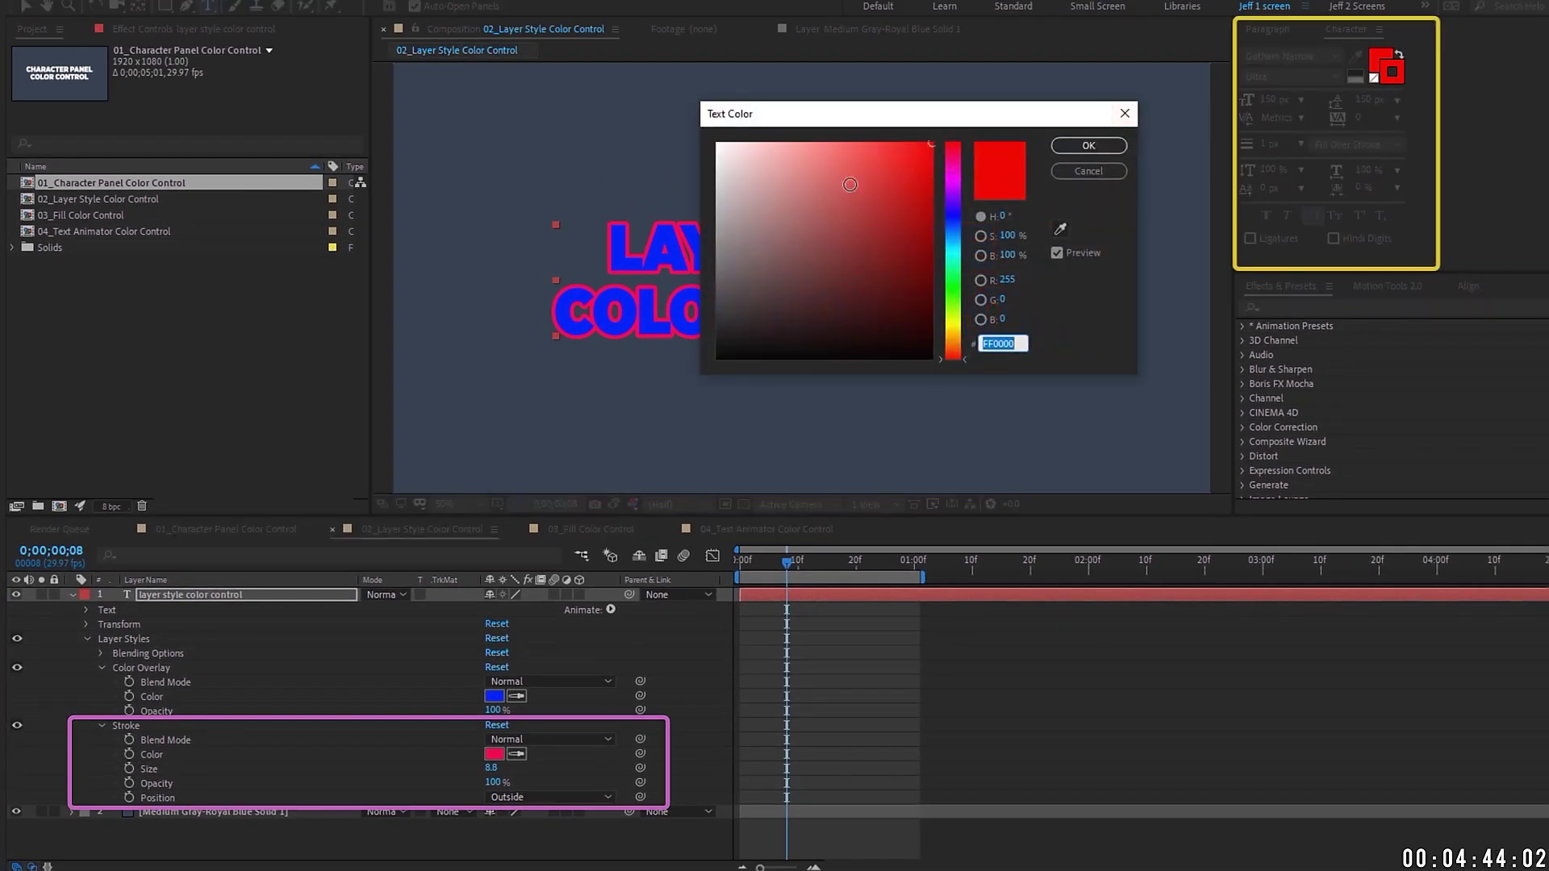
pyautogui.click(1088, 171)
pyautogui.click(127, 727)
pyautogui.click(144, 670)
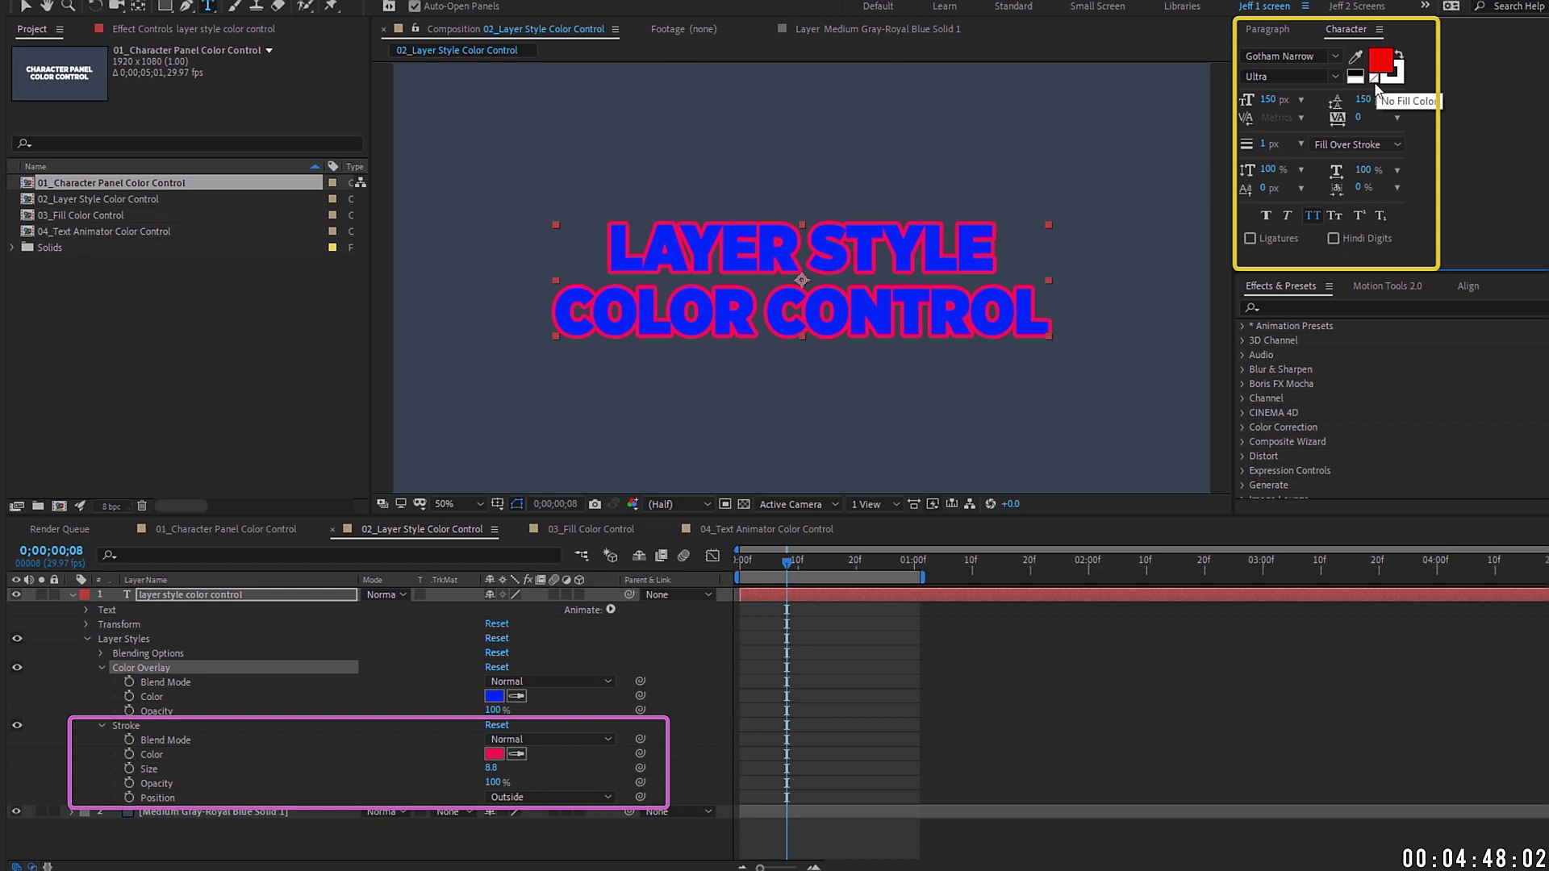
pyautogui.click(1373, 78)
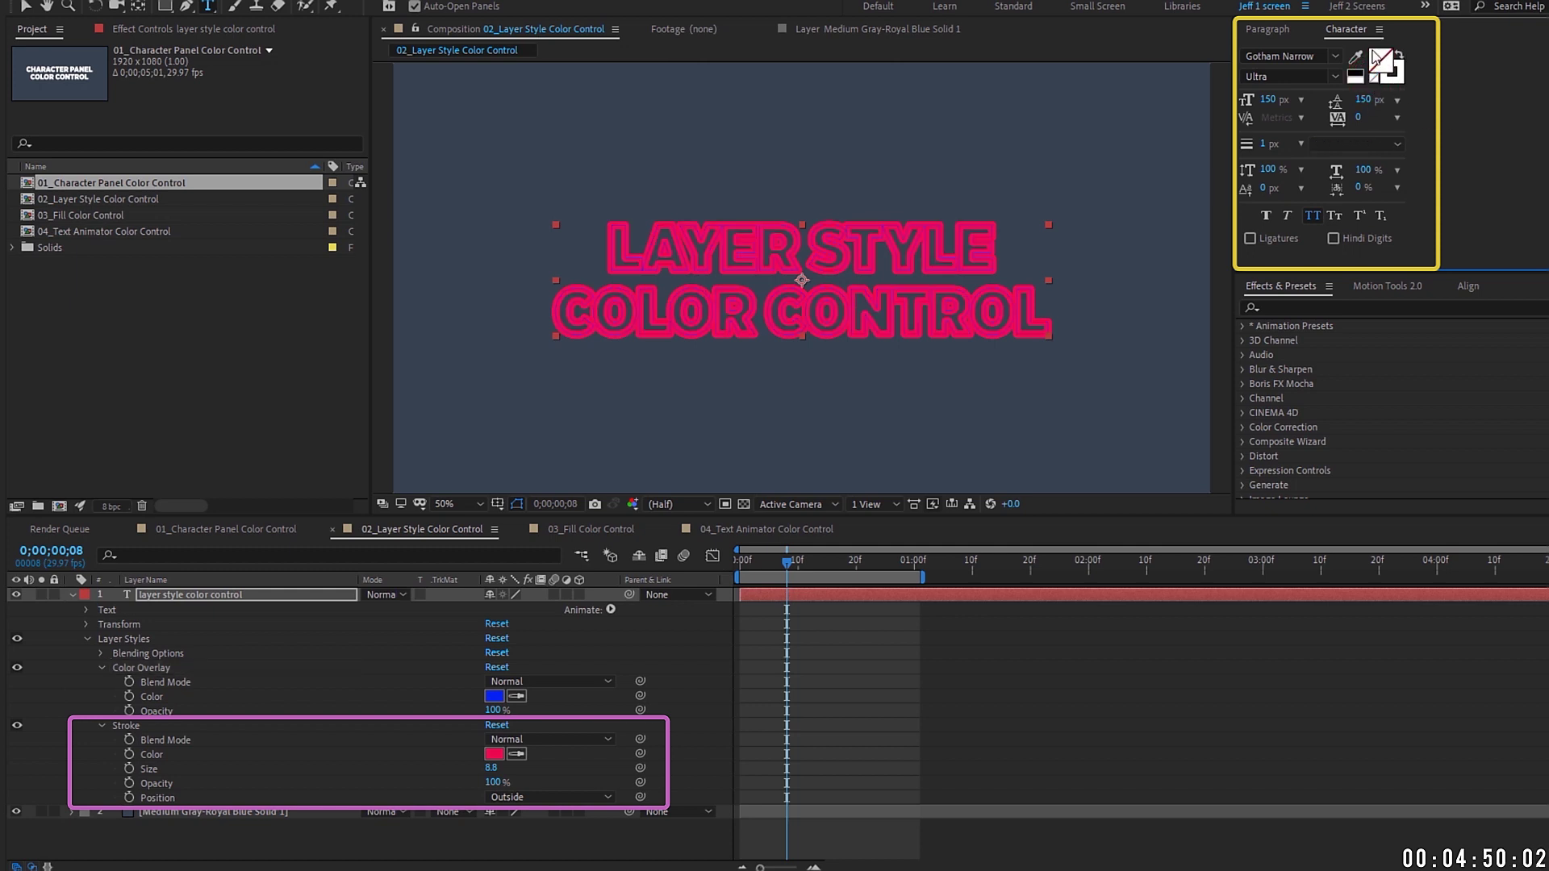
pyautogui.moveTo(491, 710); pyautogui.dragTo(461, 698)
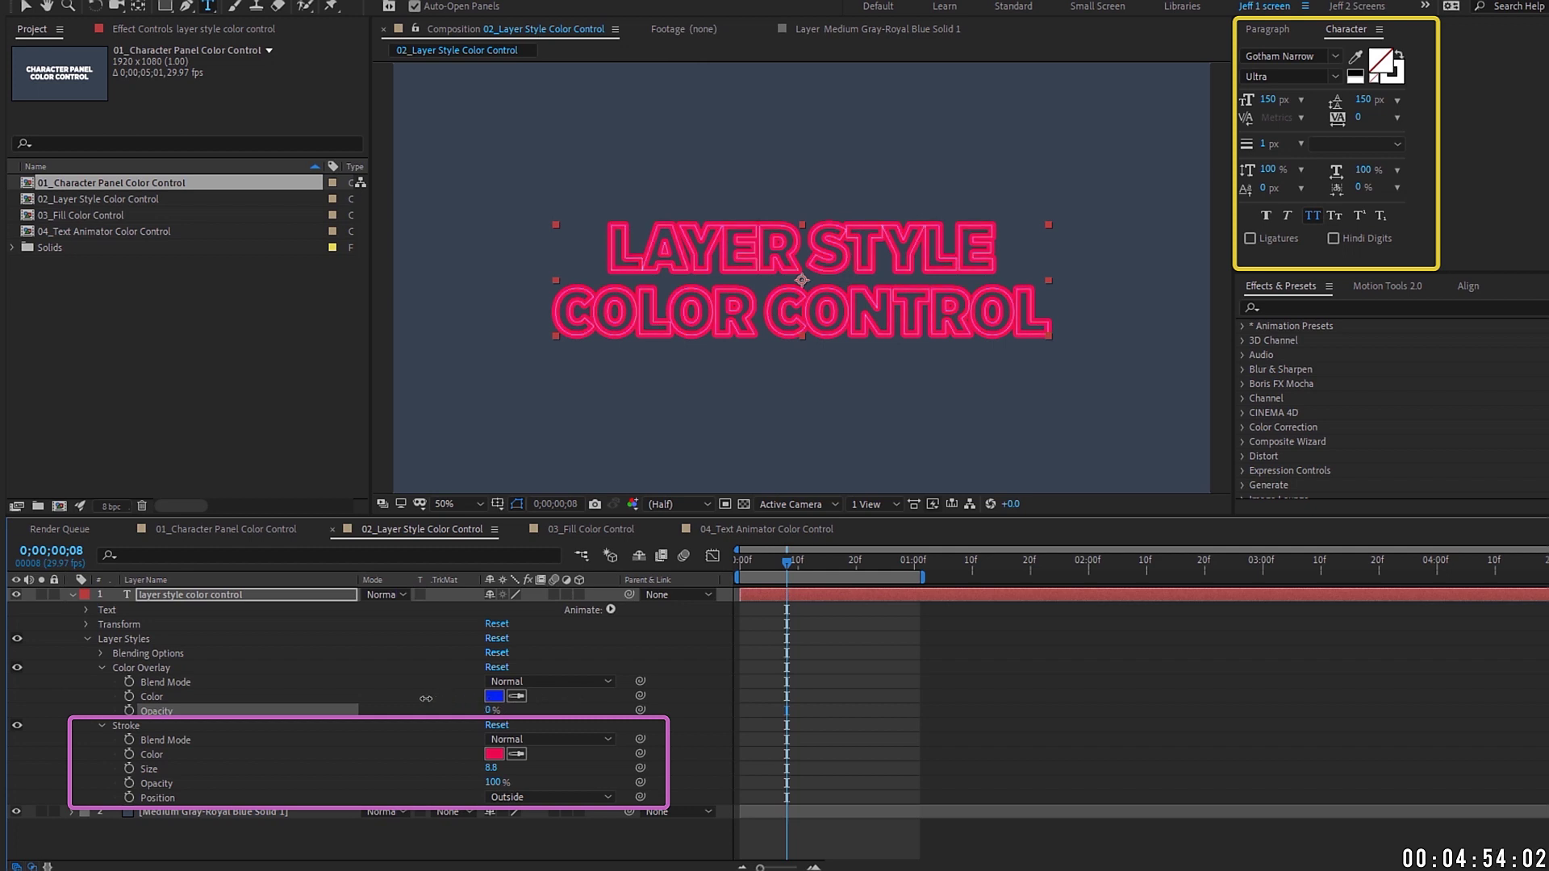
pyautogui.click(17, 668)
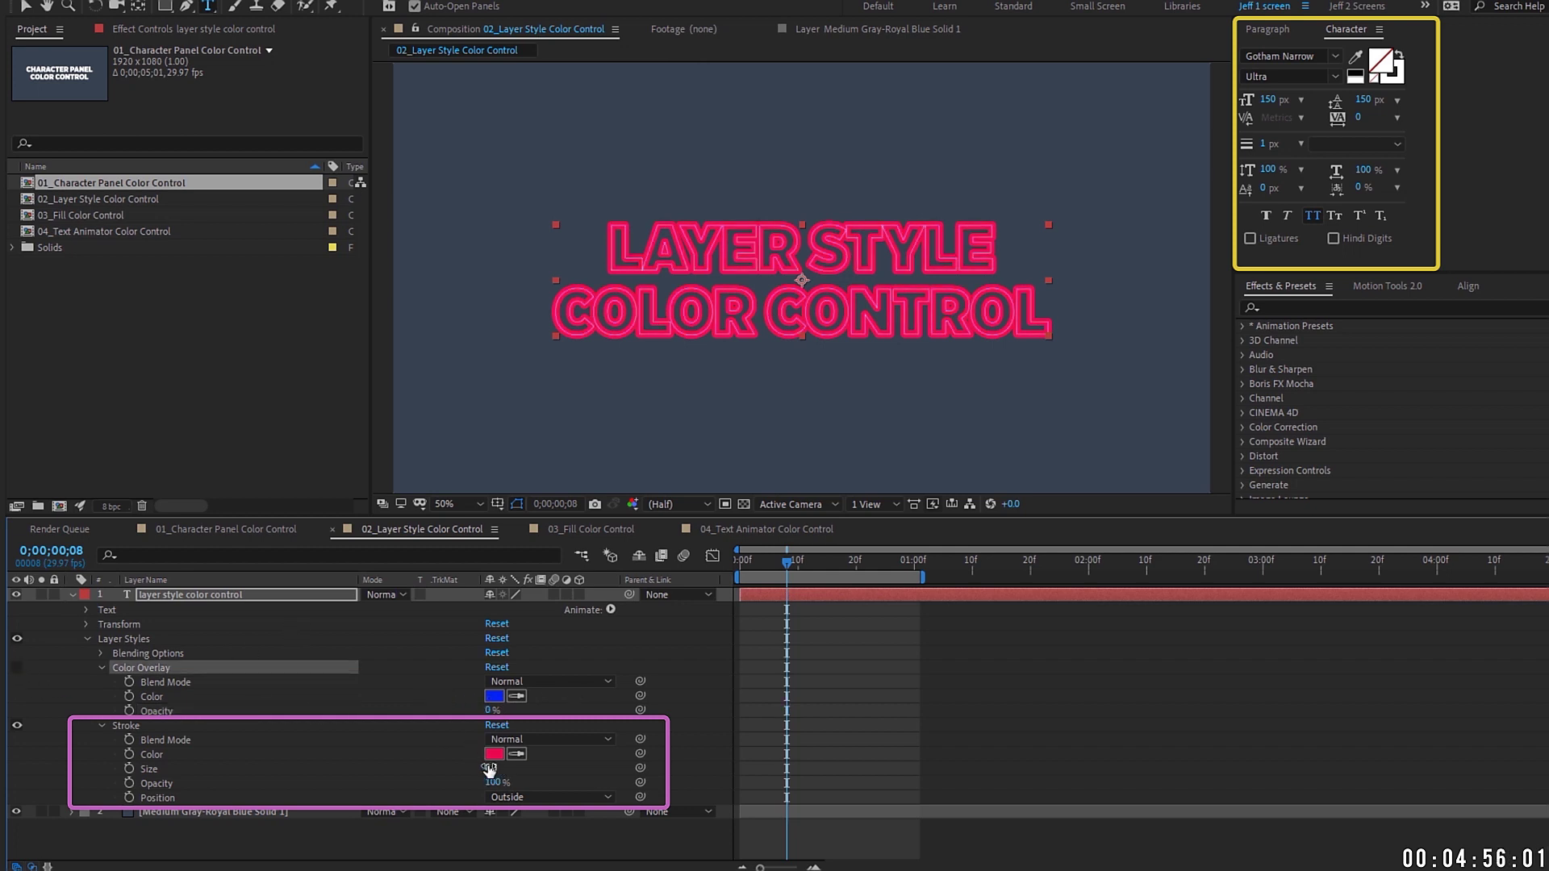
pyautogui.moveTo(489, 769); pyautogui.dragTo(454, 764)
pyautogui.click(17, 668)
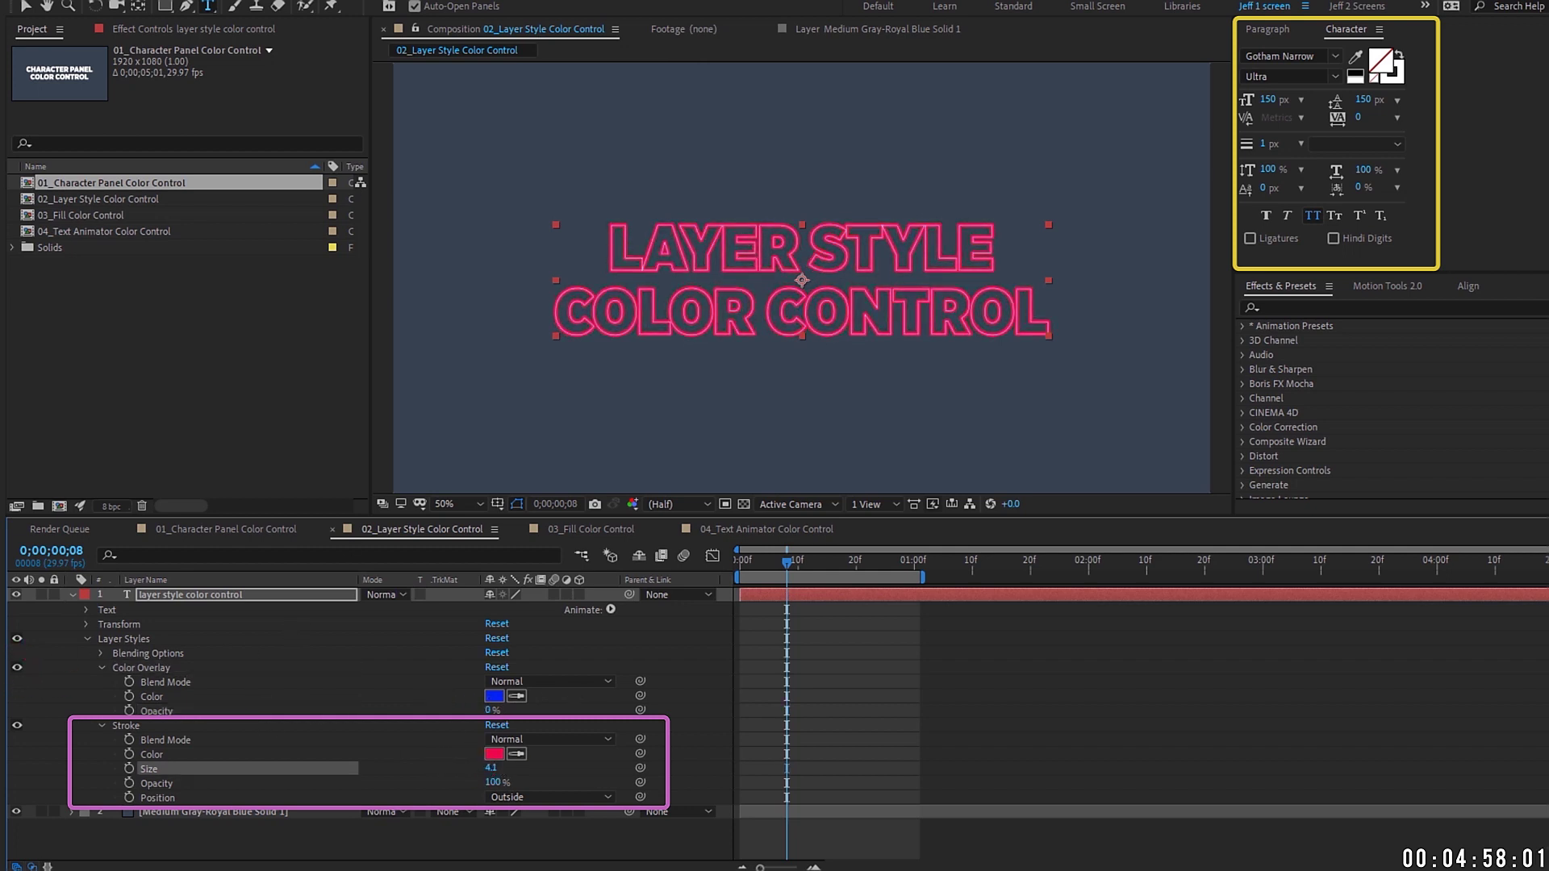
# Step: Set the character stroke colour to red and the text fill to orange
pyautogui.click(1381, 62)
pyautogui.click(1093, 145)
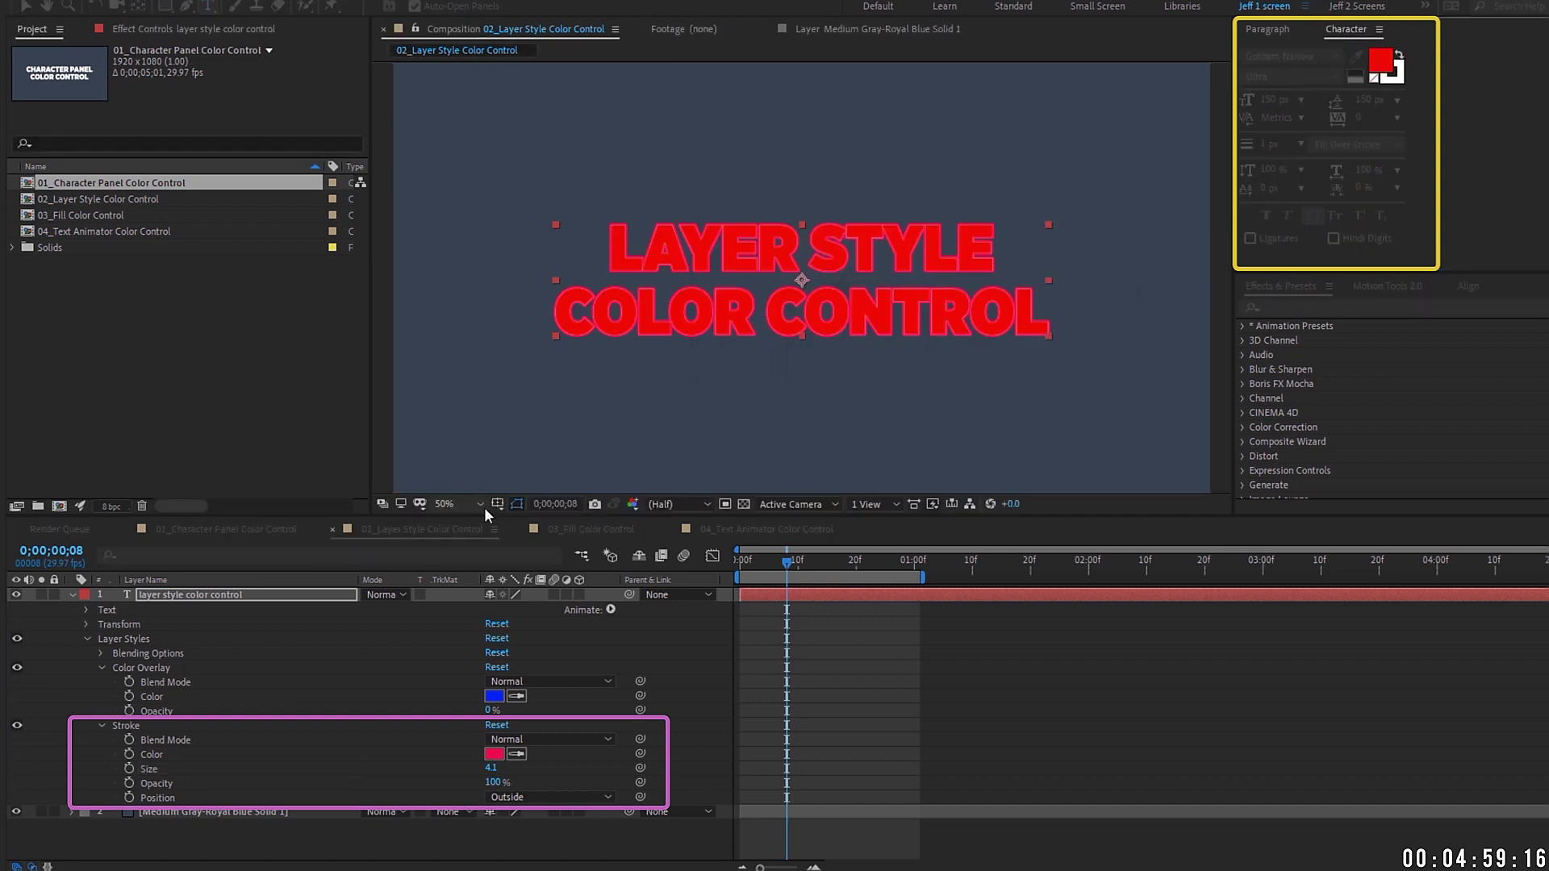
pyautogui.click(145, 670)
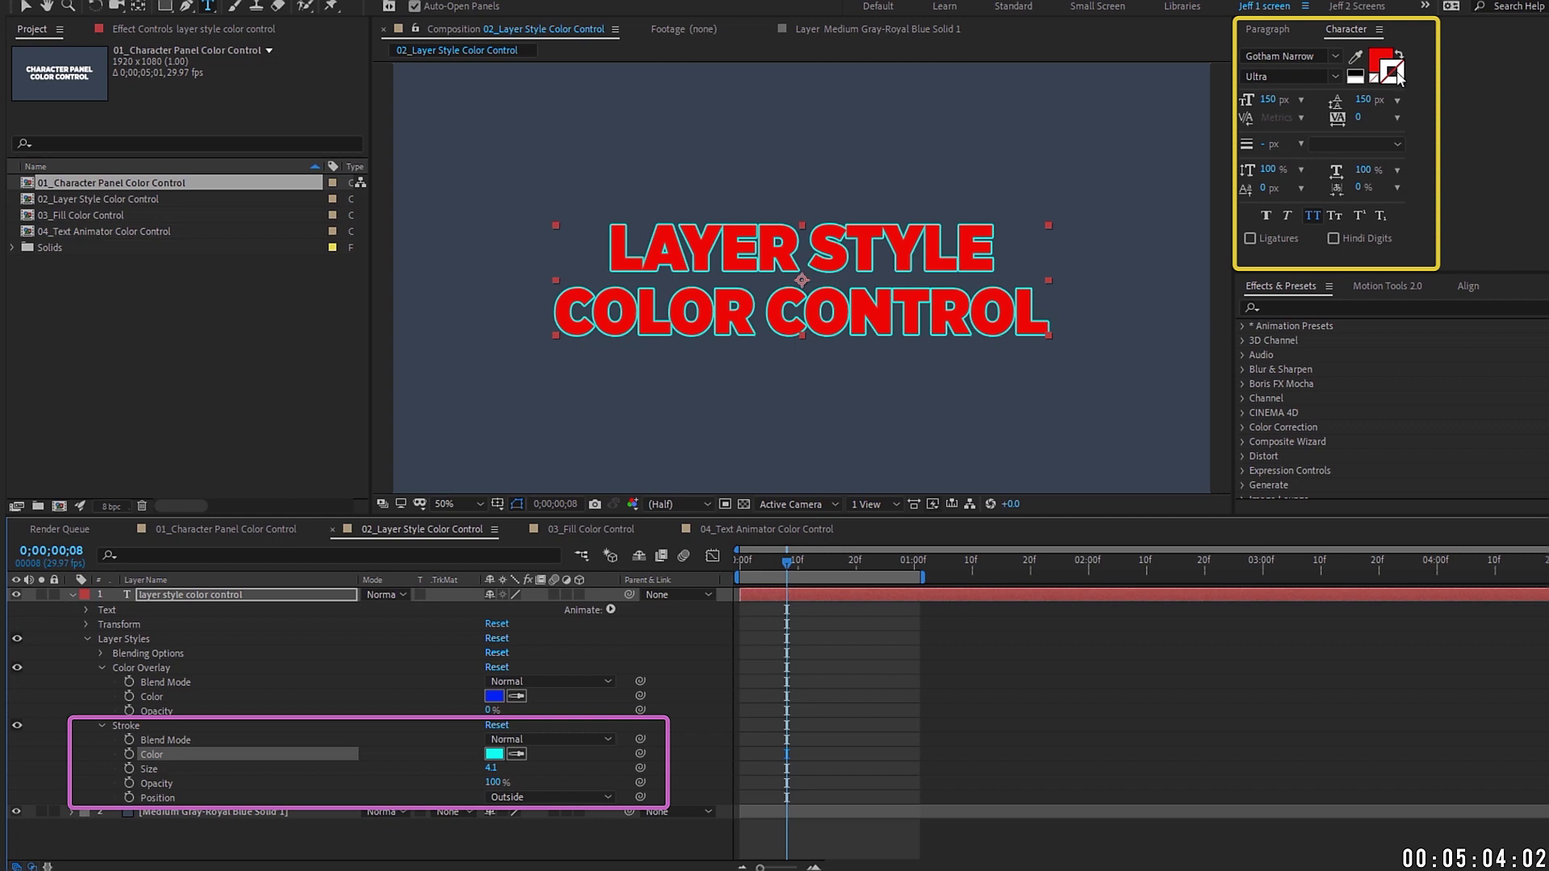
pyautogui.click(1398, 76)
pyautogui.click(1092, 145)
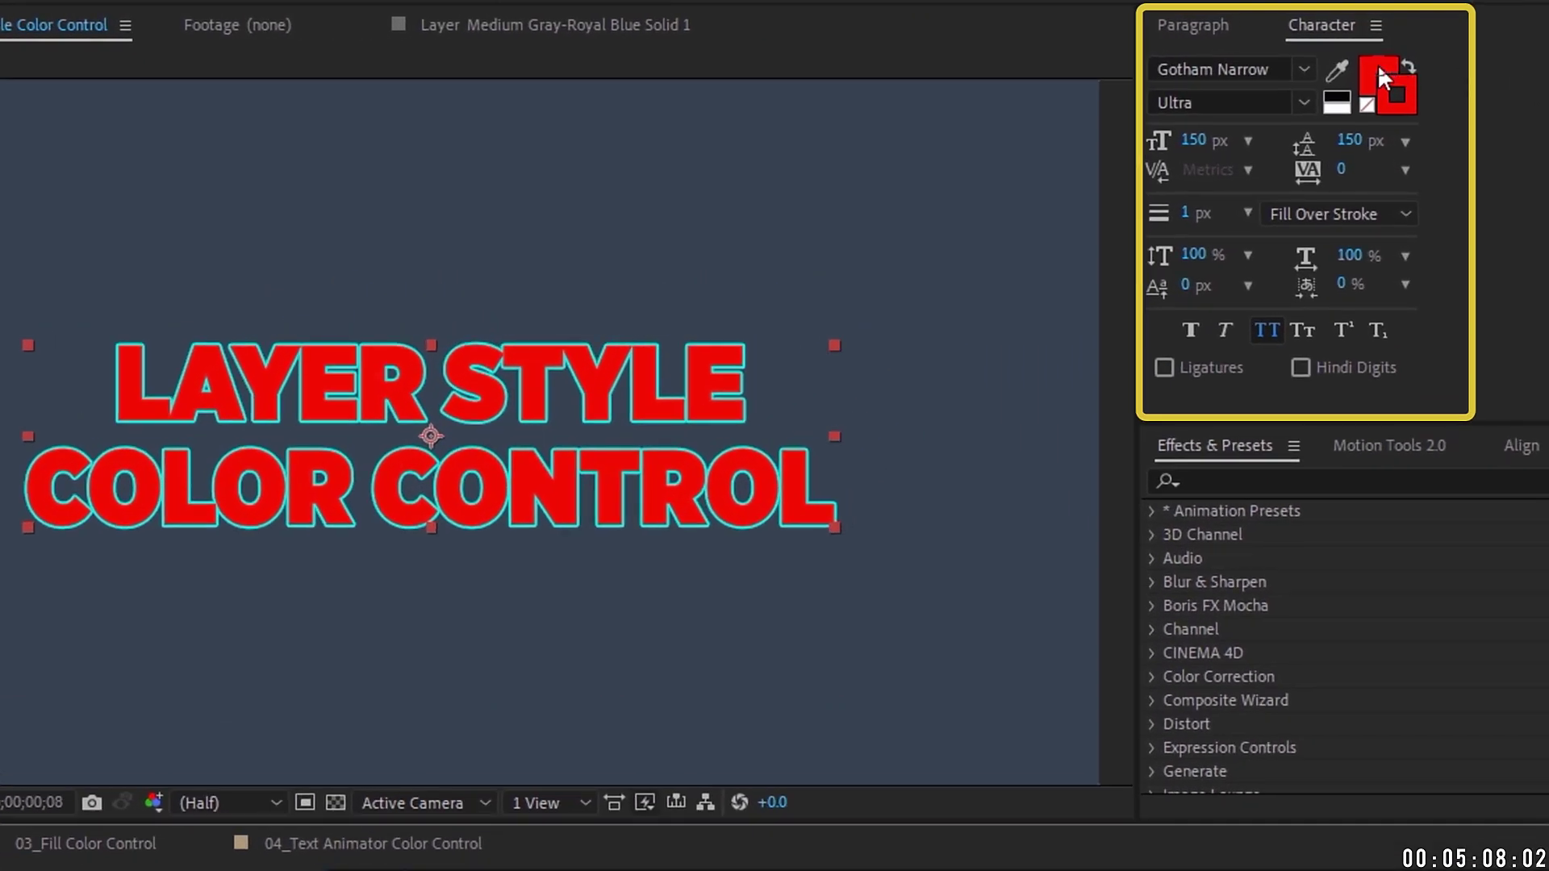
pyautogui.click(1381, 74)
pyautogui.click(677, 403)
pyautogui.moveTo(680, 521); pyautogui.dragTo(680, 546)
pyautogui.click(900, 216)
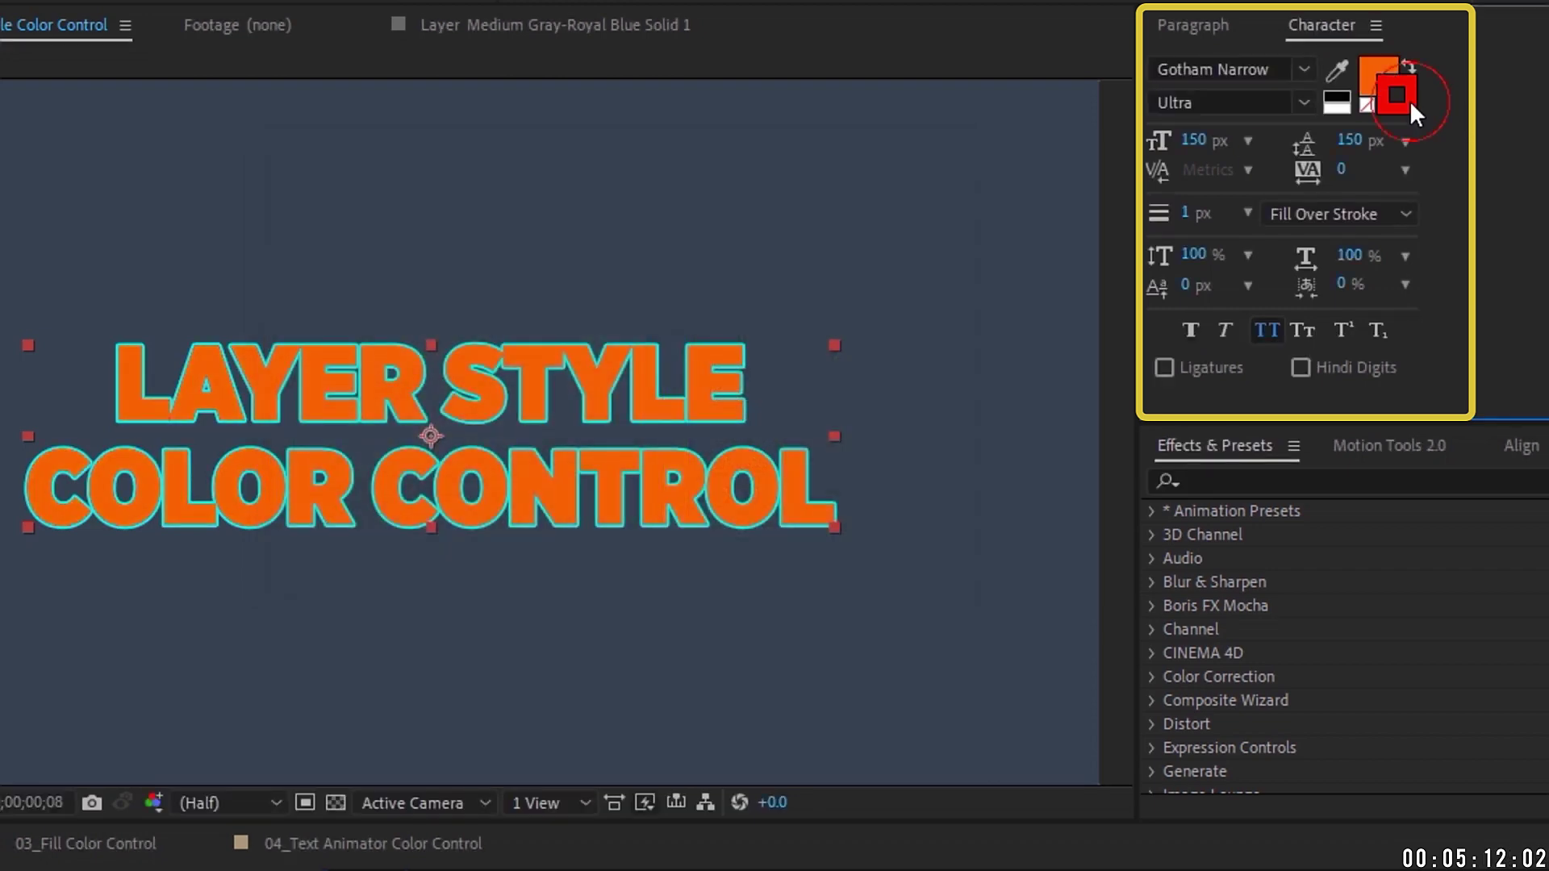
# Step: Set the character stroke width to 18 px and zoom in on the text
pyautogui.click(1196, 216)
pyautogui.write('18')
pyautogui.press('Return')
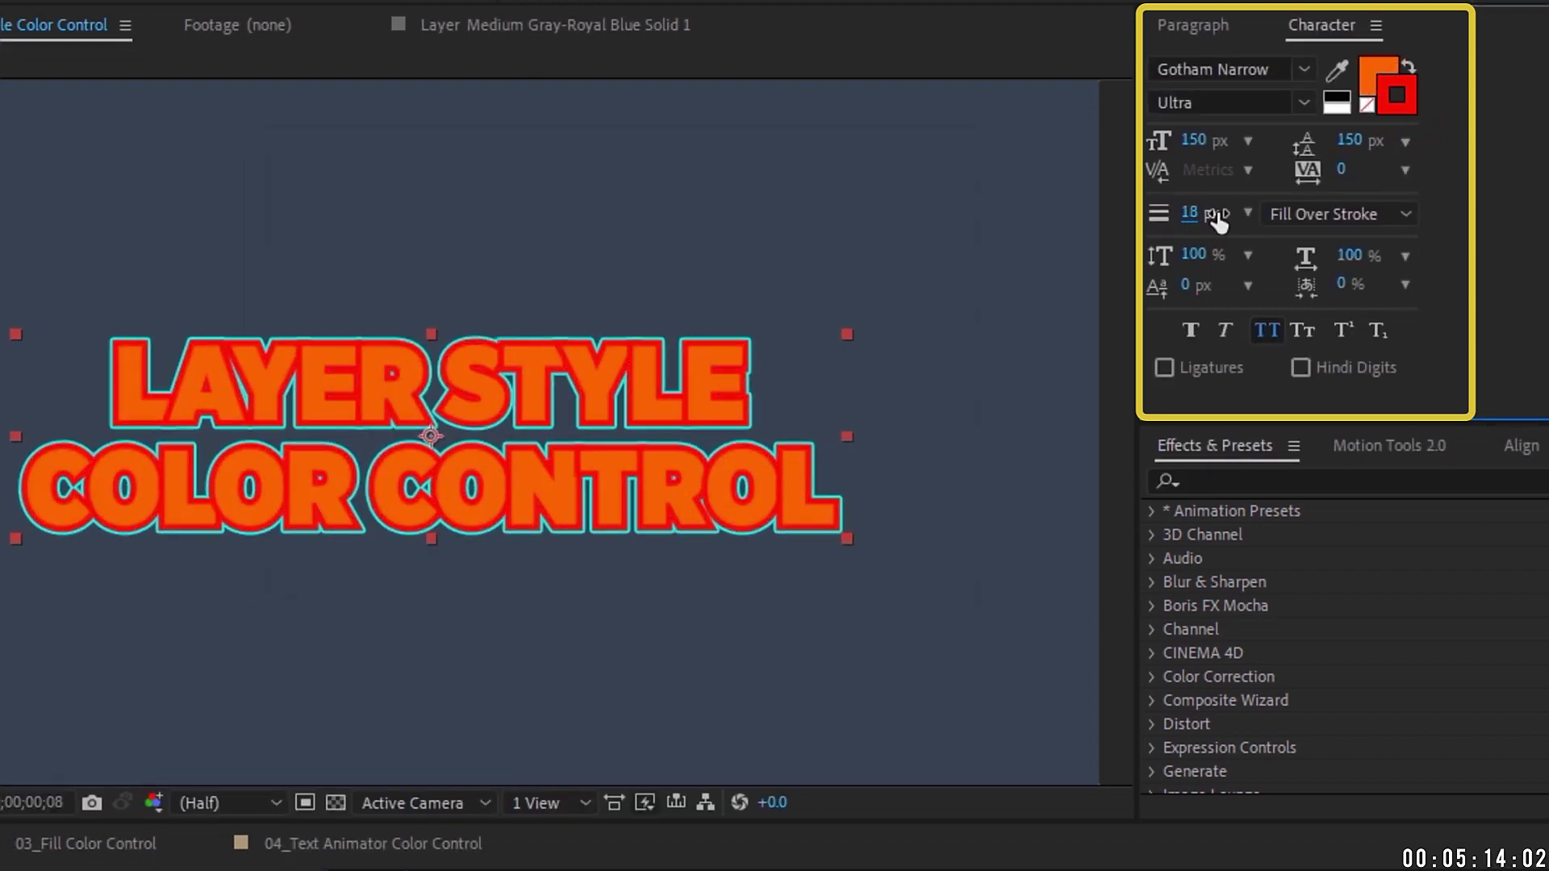
pyautogui.press('.')
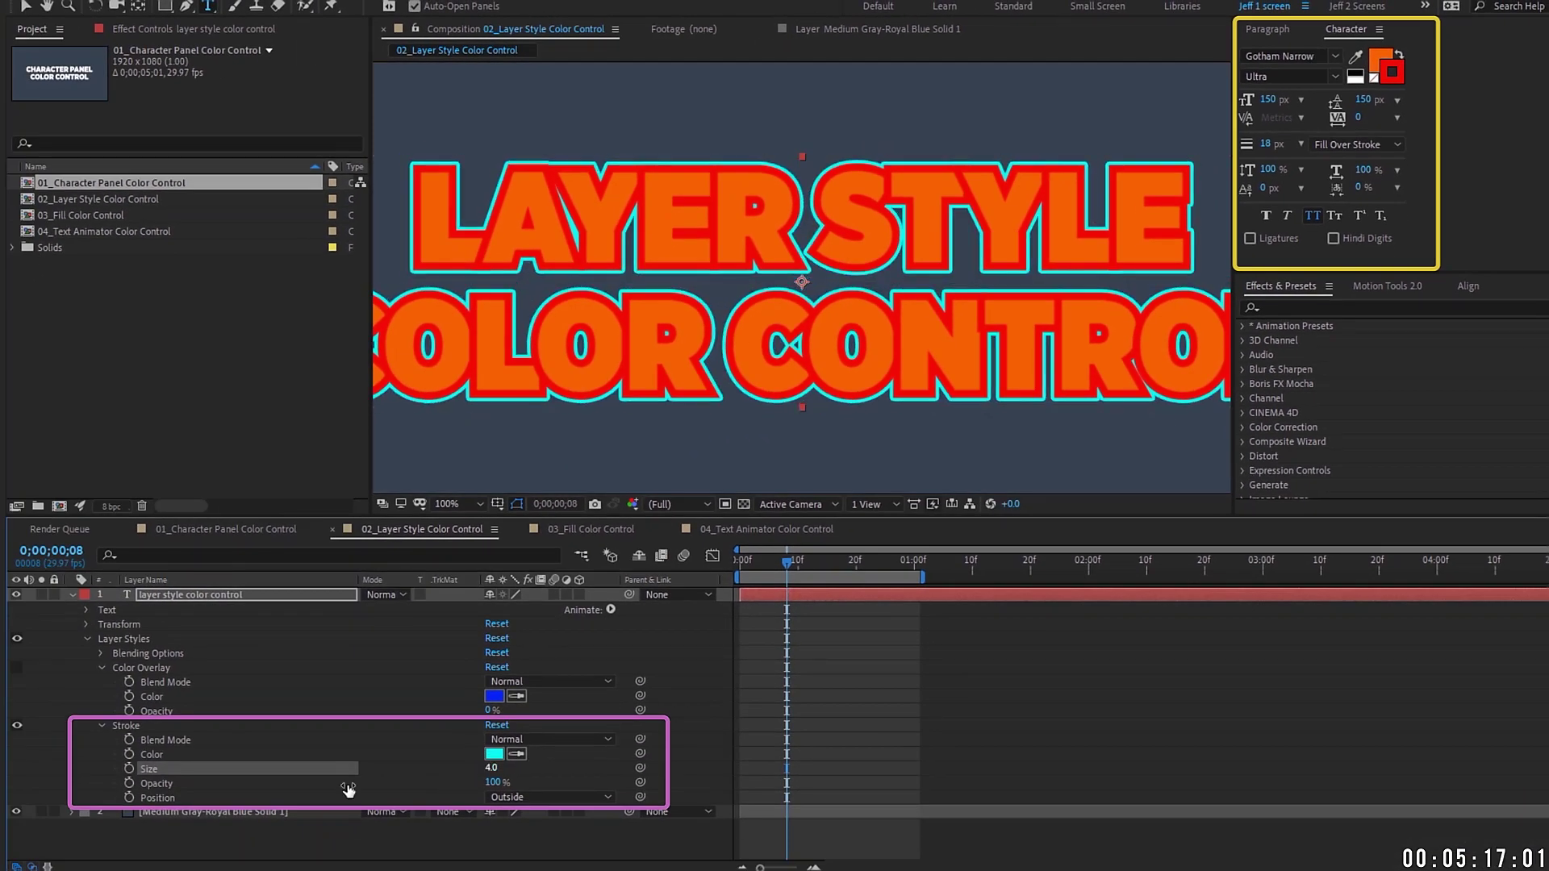
# Step: Set the cyan Stroke style Position to Inside, then scrub the overlay opacity down and back to full
pyautogui.click(572, 795)
pyautogui.click(529, 835)
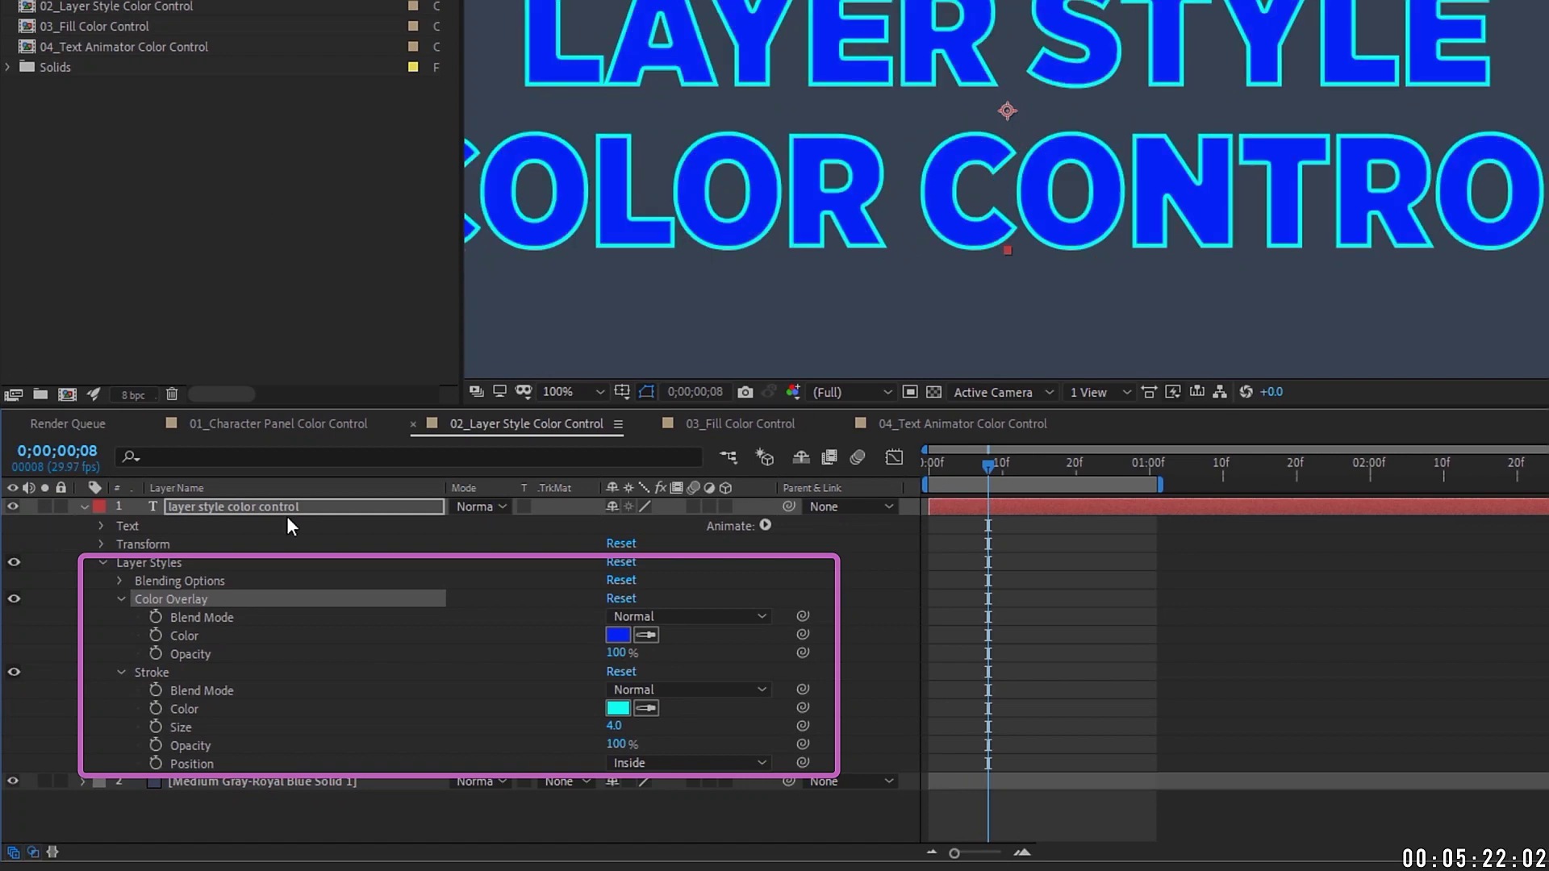
pyautogui.press(',')
pyautogui.press(',')
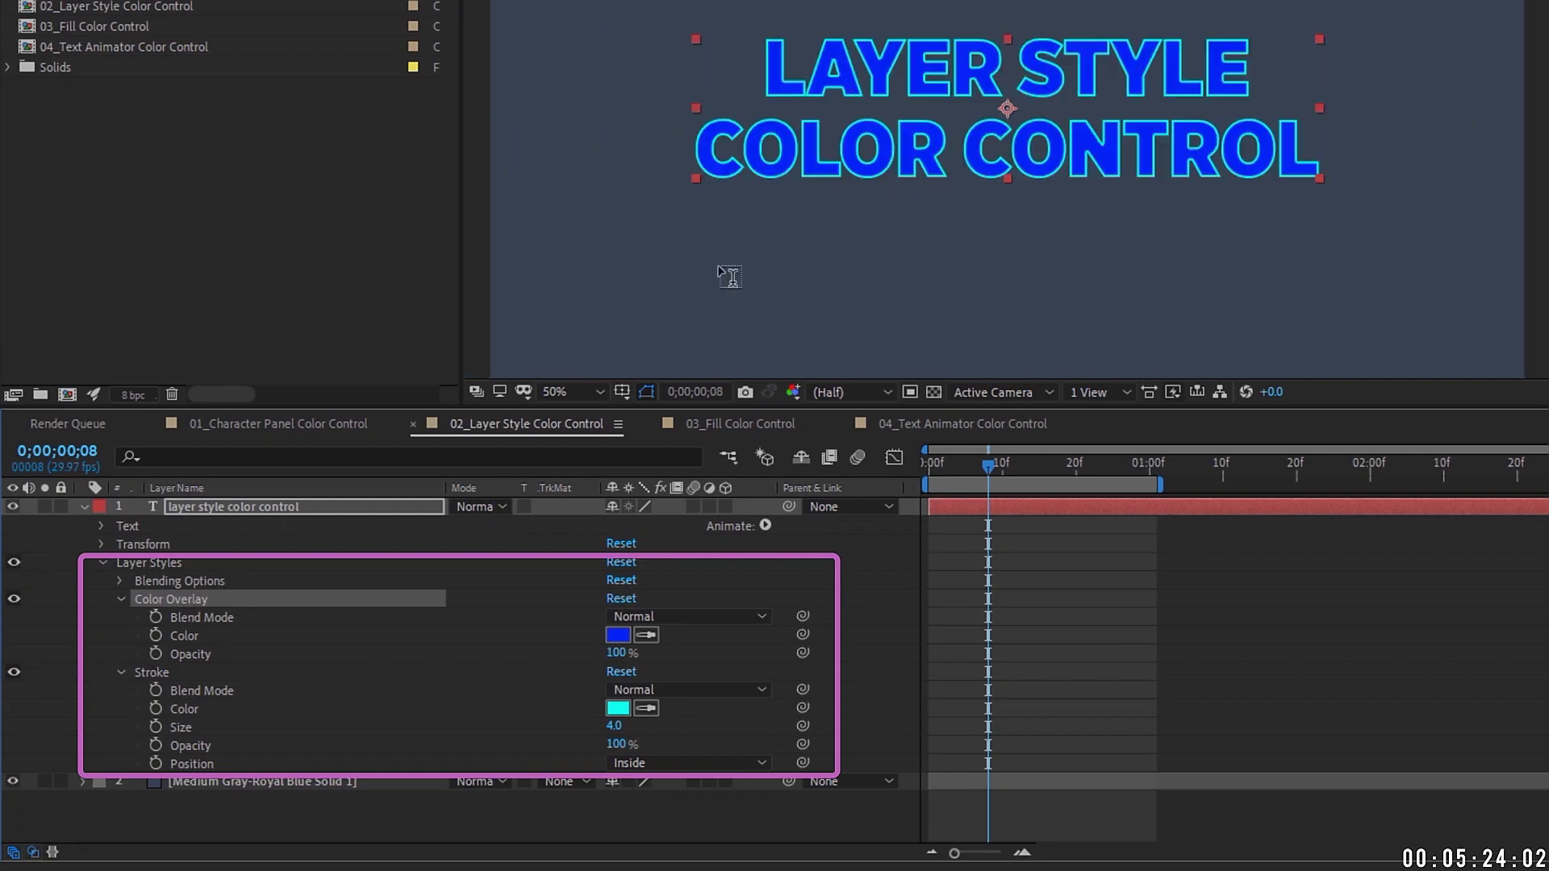
pyautogui.moveTo(621, 655); pyautogui.dragTo(692, 637)
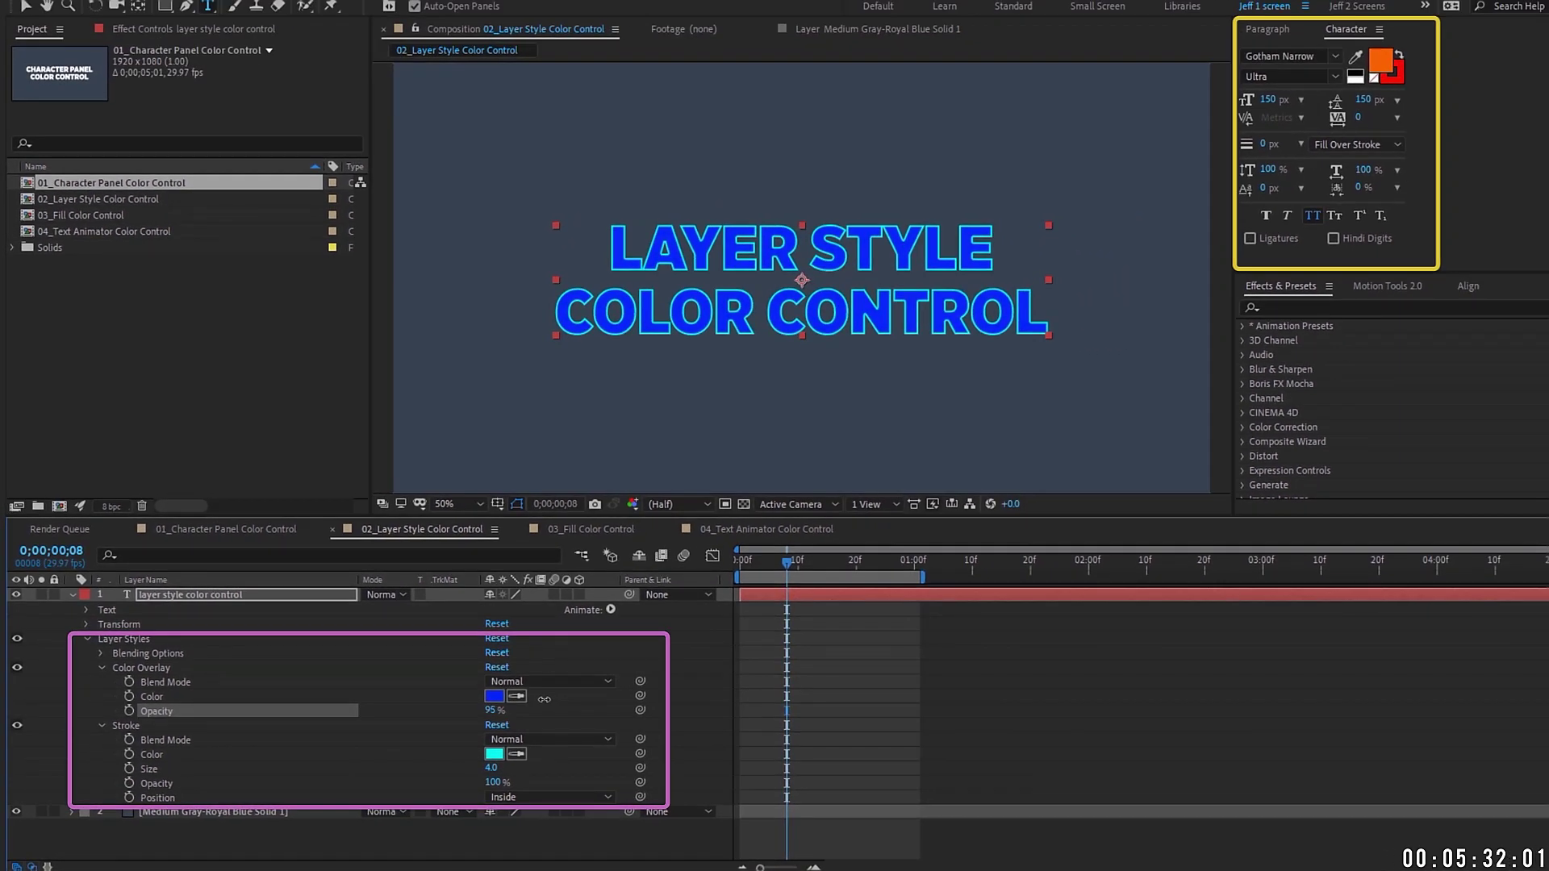
pyautogui.moveTo(544, 699); pyautogui.dragTo(436, 687)
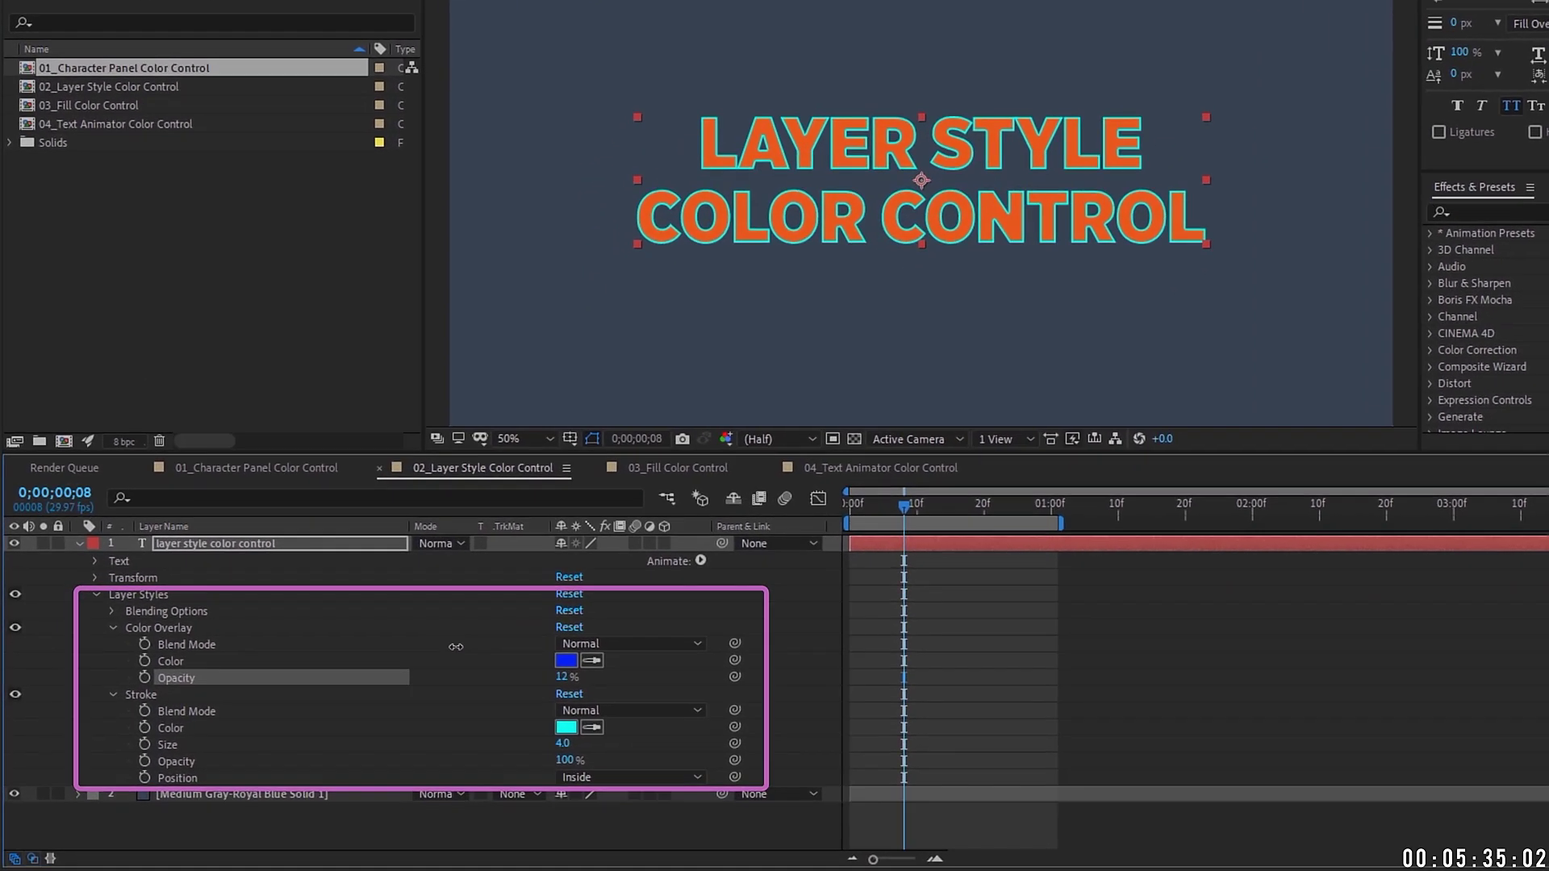
pyautogui.moveTo(382, 686); pyautogui.dragTo(542, 674)
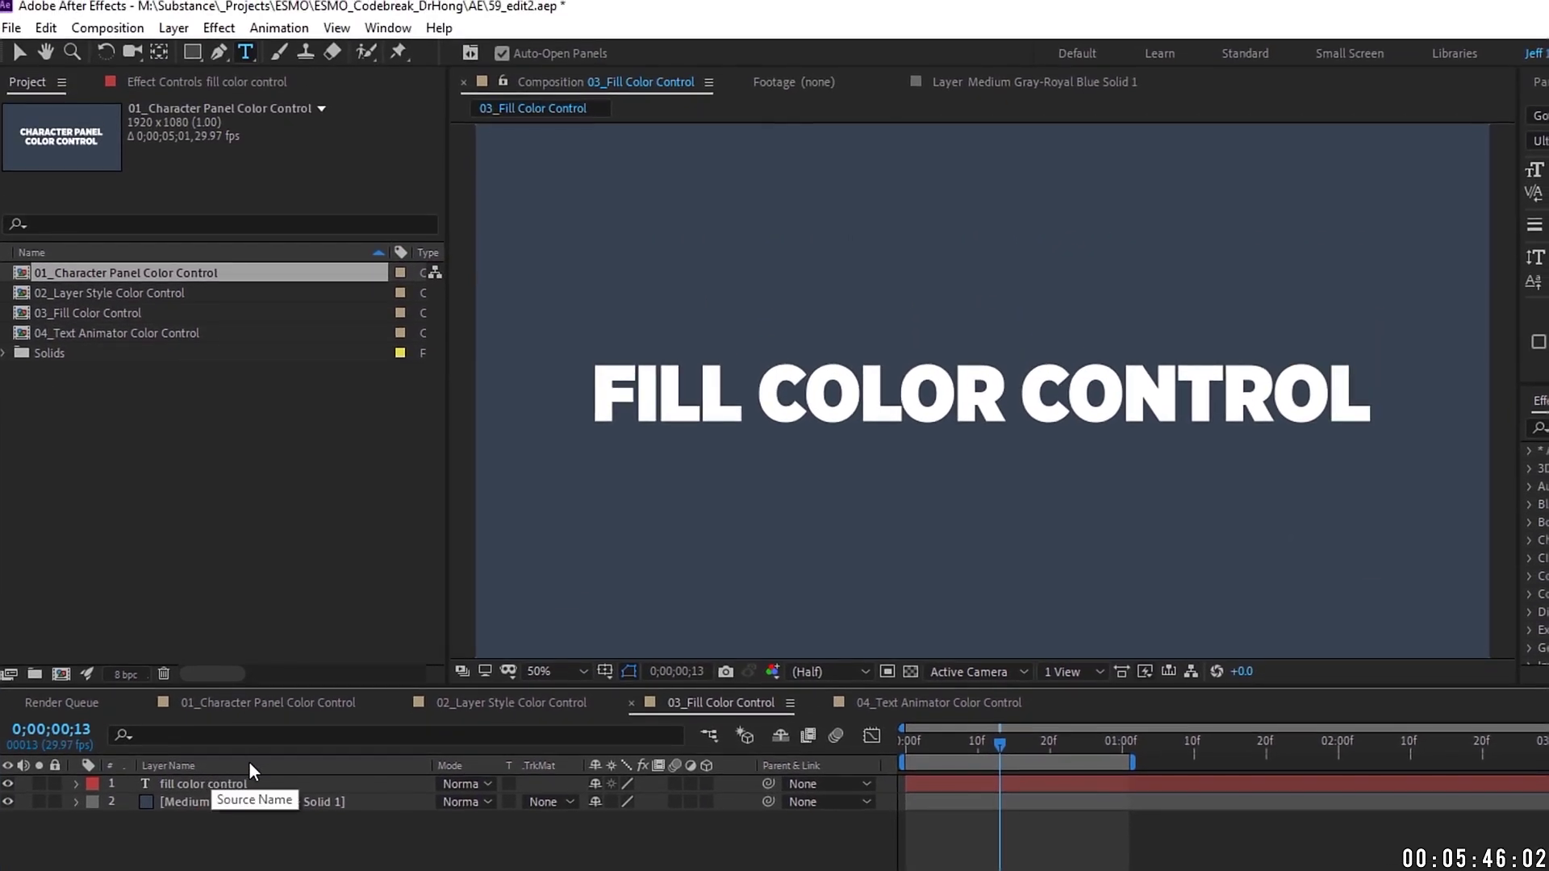
# Step: Apply a Fill effect to the FILL COLOR CONTROL text layer and set it blue
pyautogui.click(238, 783)
pyautogui.click(218, 28)
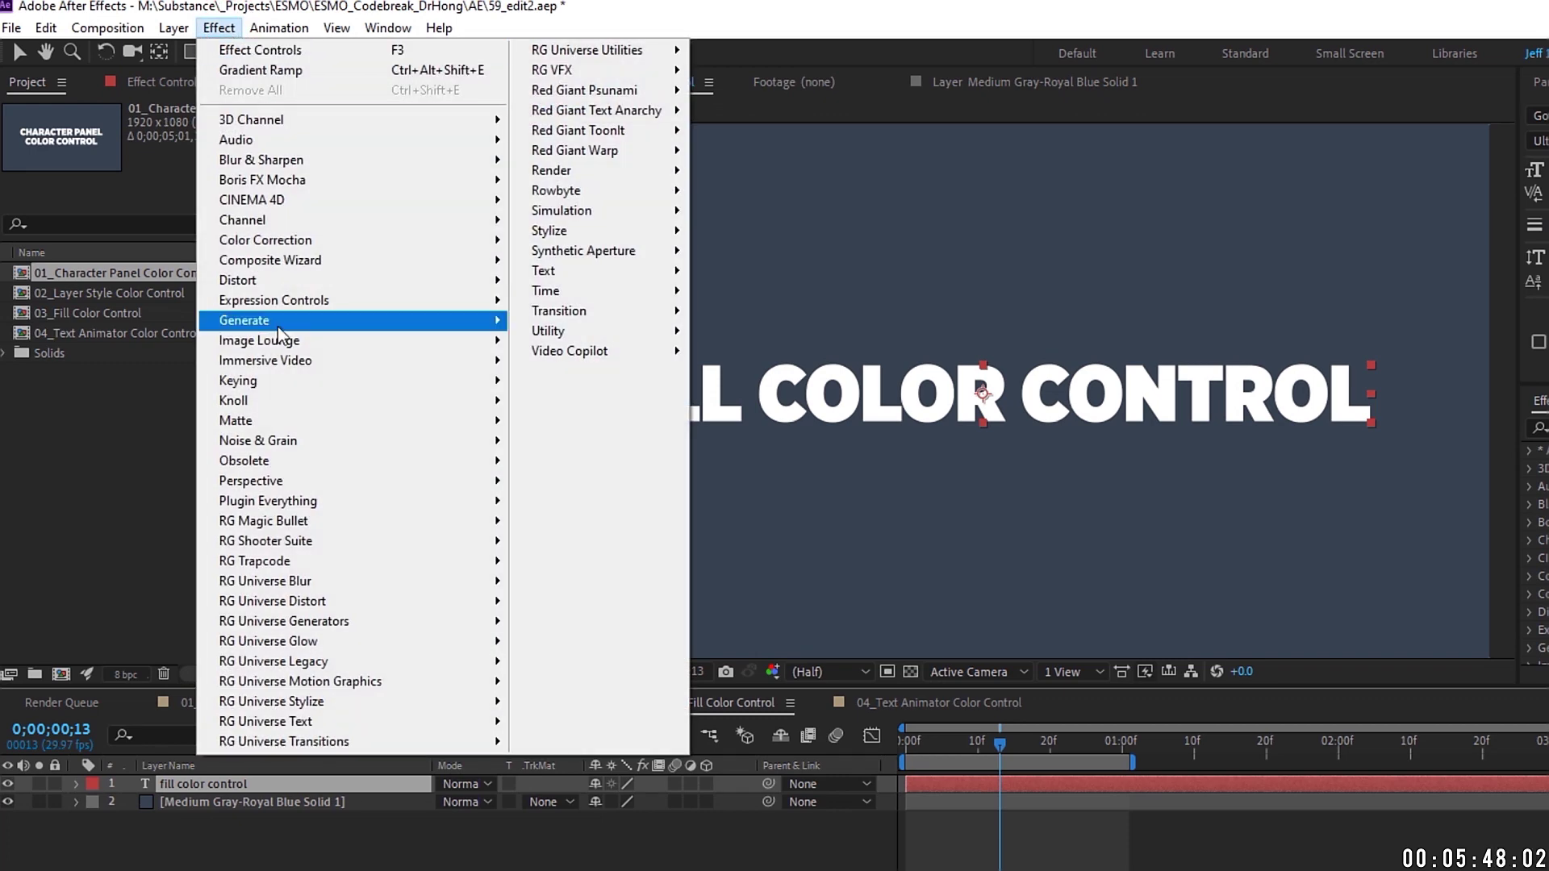
pyautogui.moveTo(283, 327)
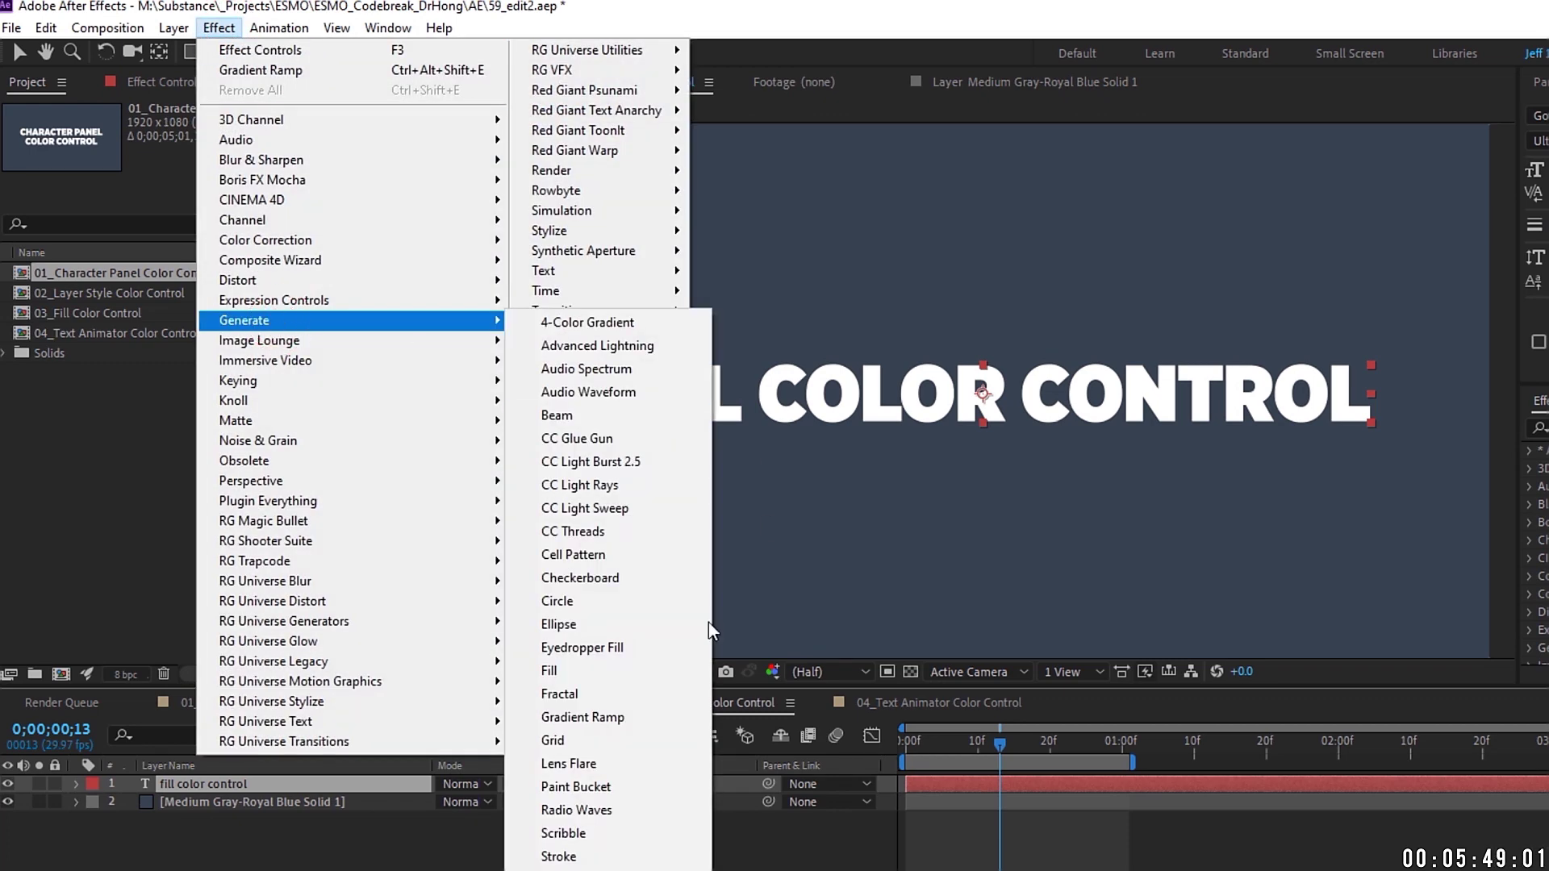
pyautogui.click(610, 665)
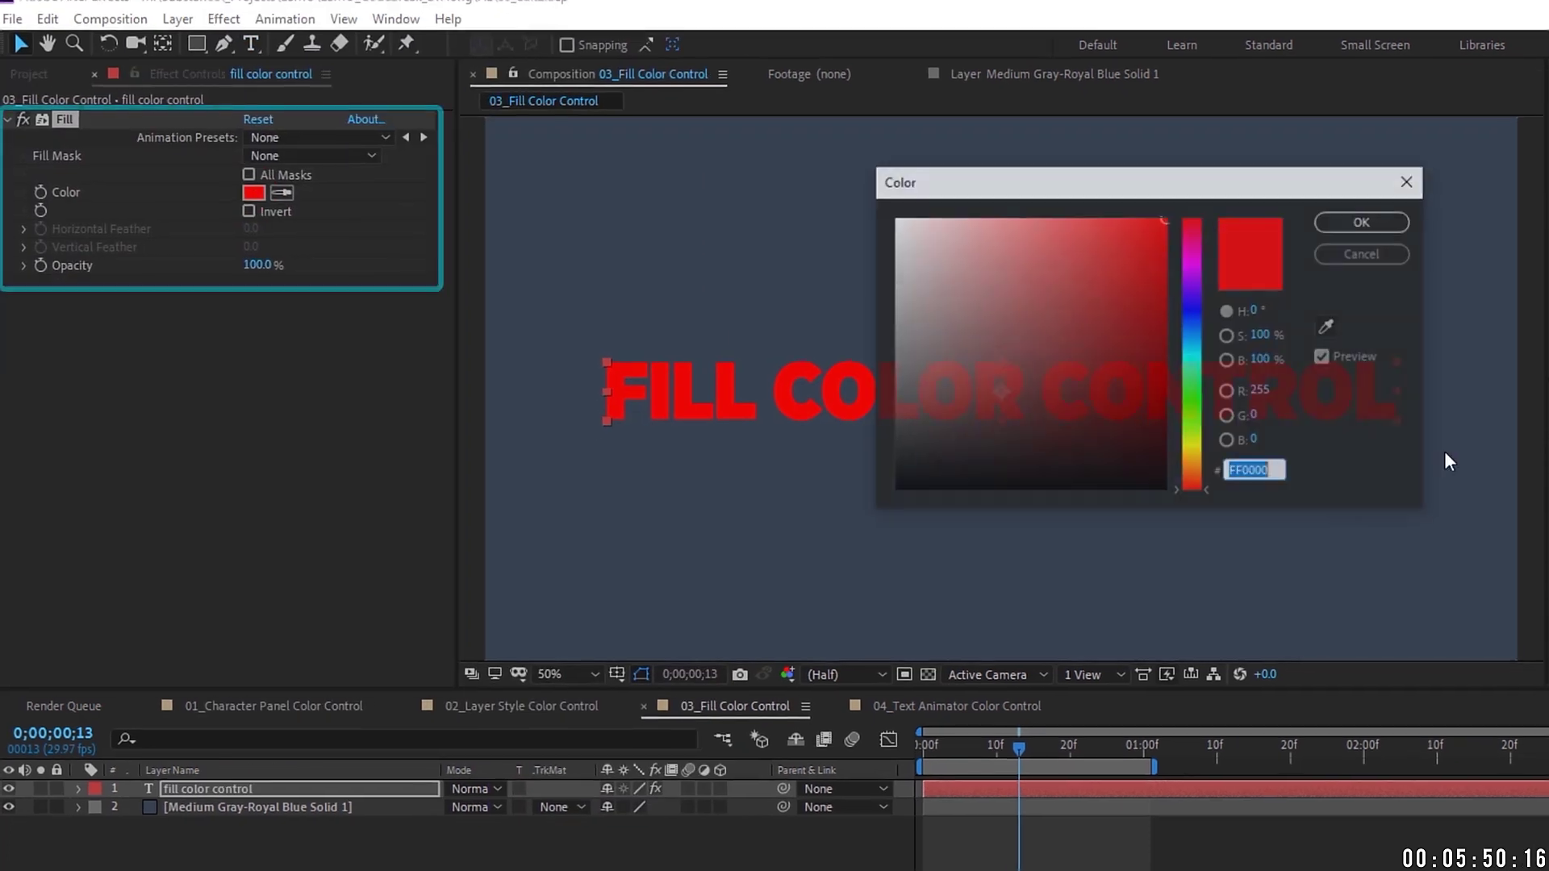
pyautogui.click(1361, 222)
pyautogui.click(254, 193)
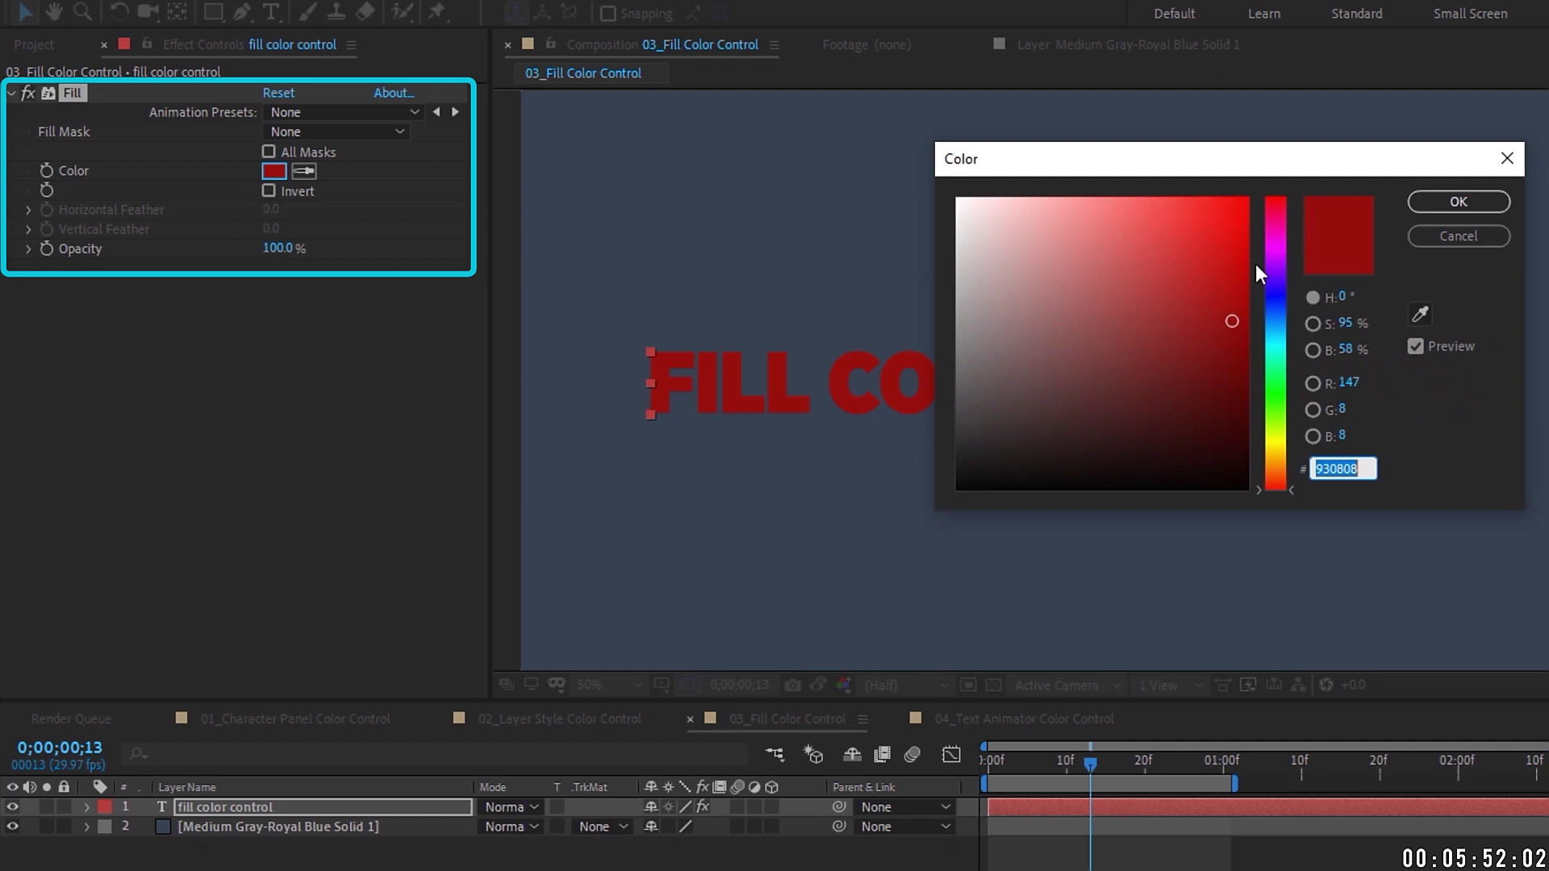
pyautogui.click(1192, 324)
pyautogui.click(1459, 201)
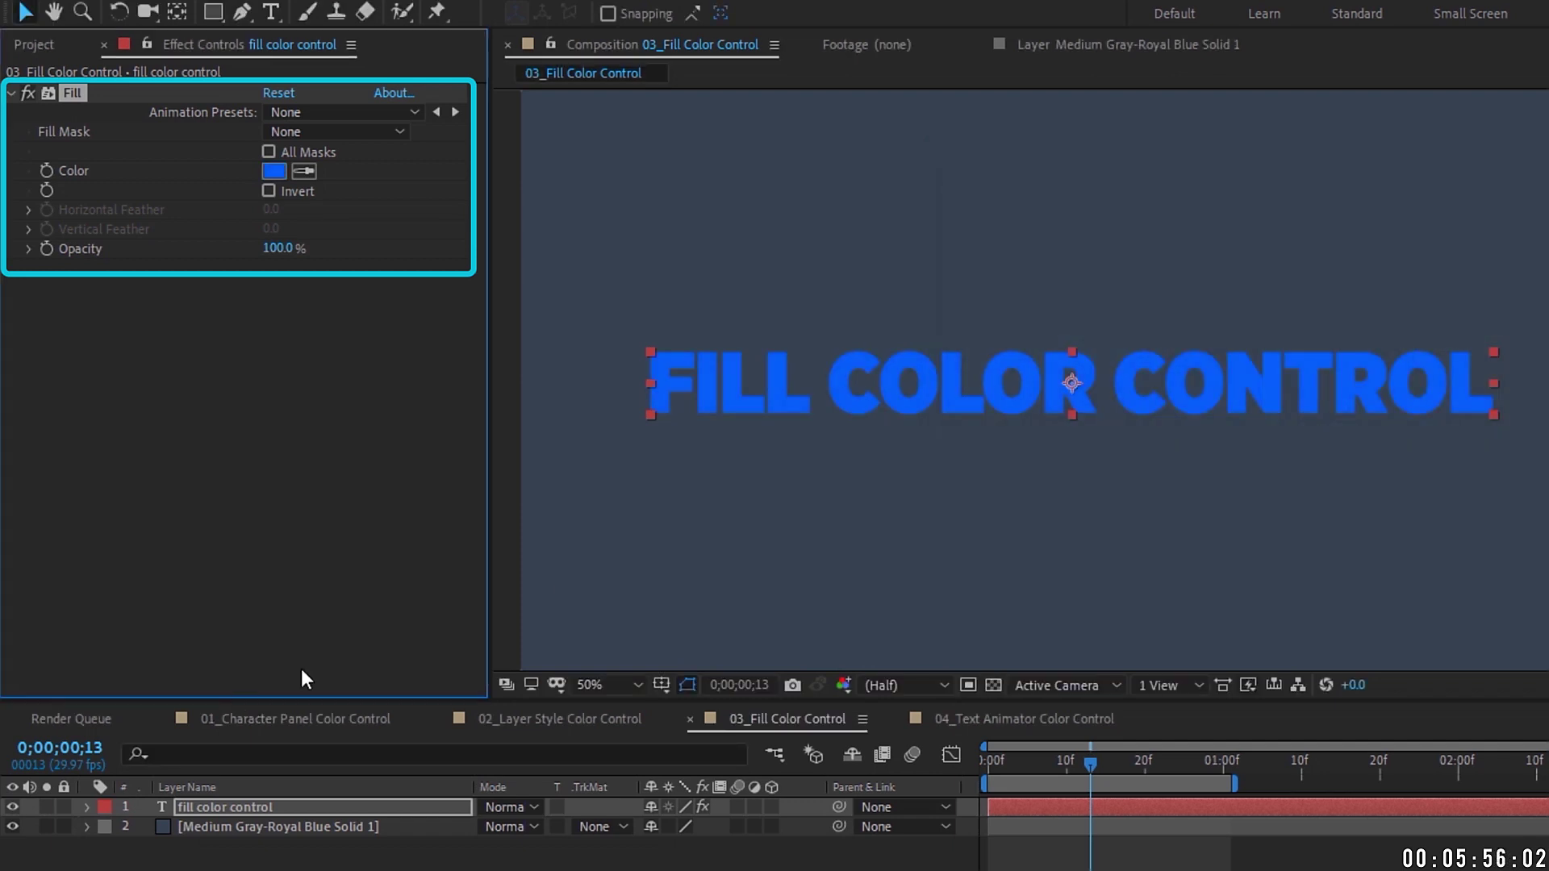
# Step: Change the Fill effect colour to yellow
pyautogui.hotkey('ctrl', 't')
pyautogui.doubleClick(1018, 391)
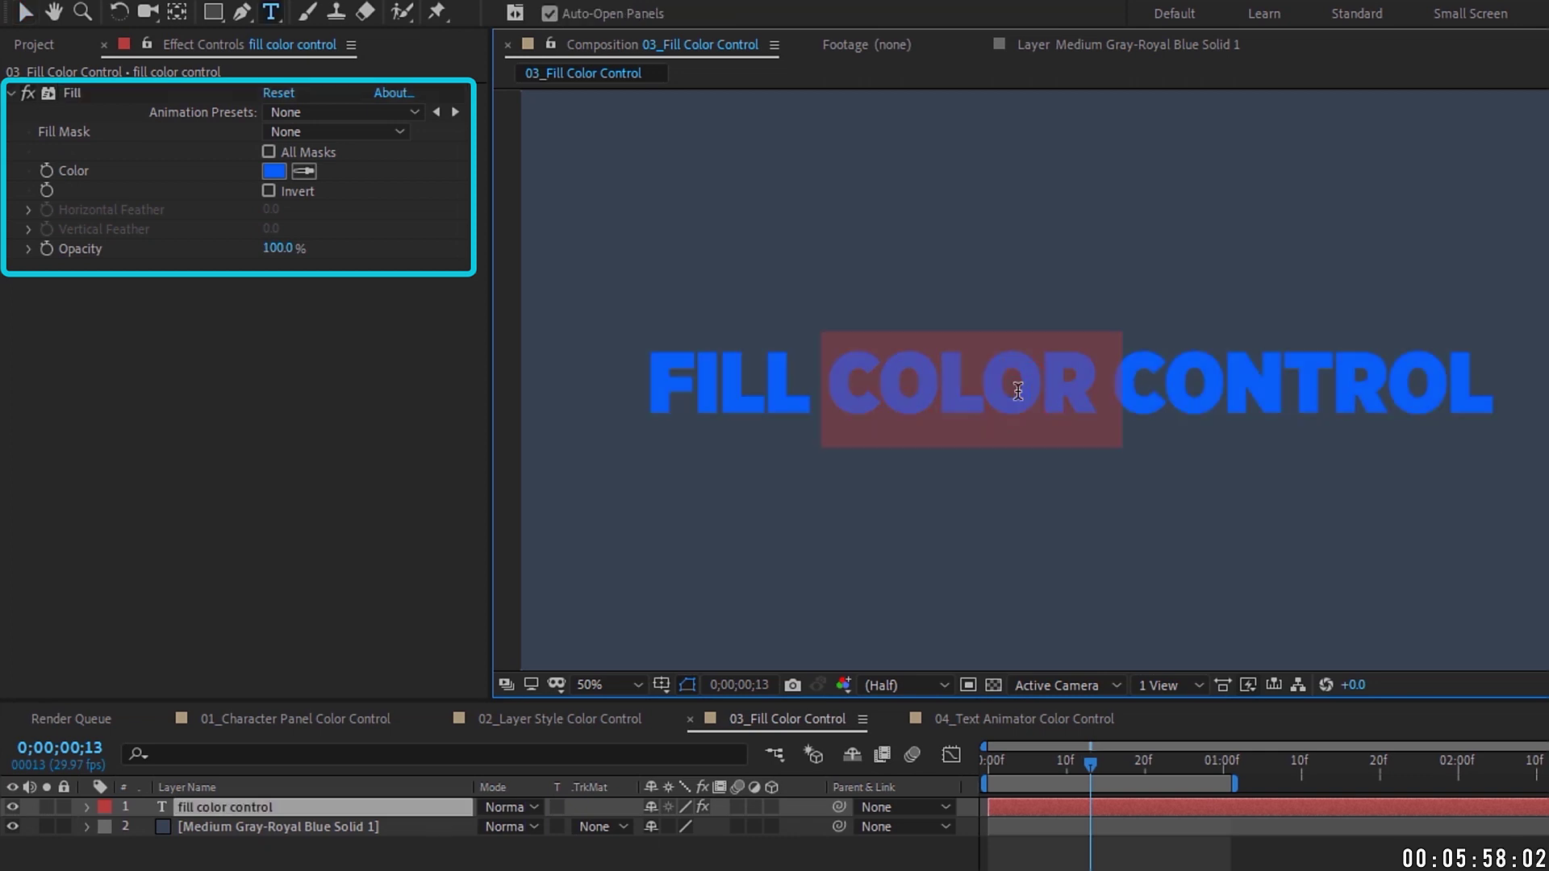
pyautogui.click(274, 171)
pyautogui.click(1276, 439)
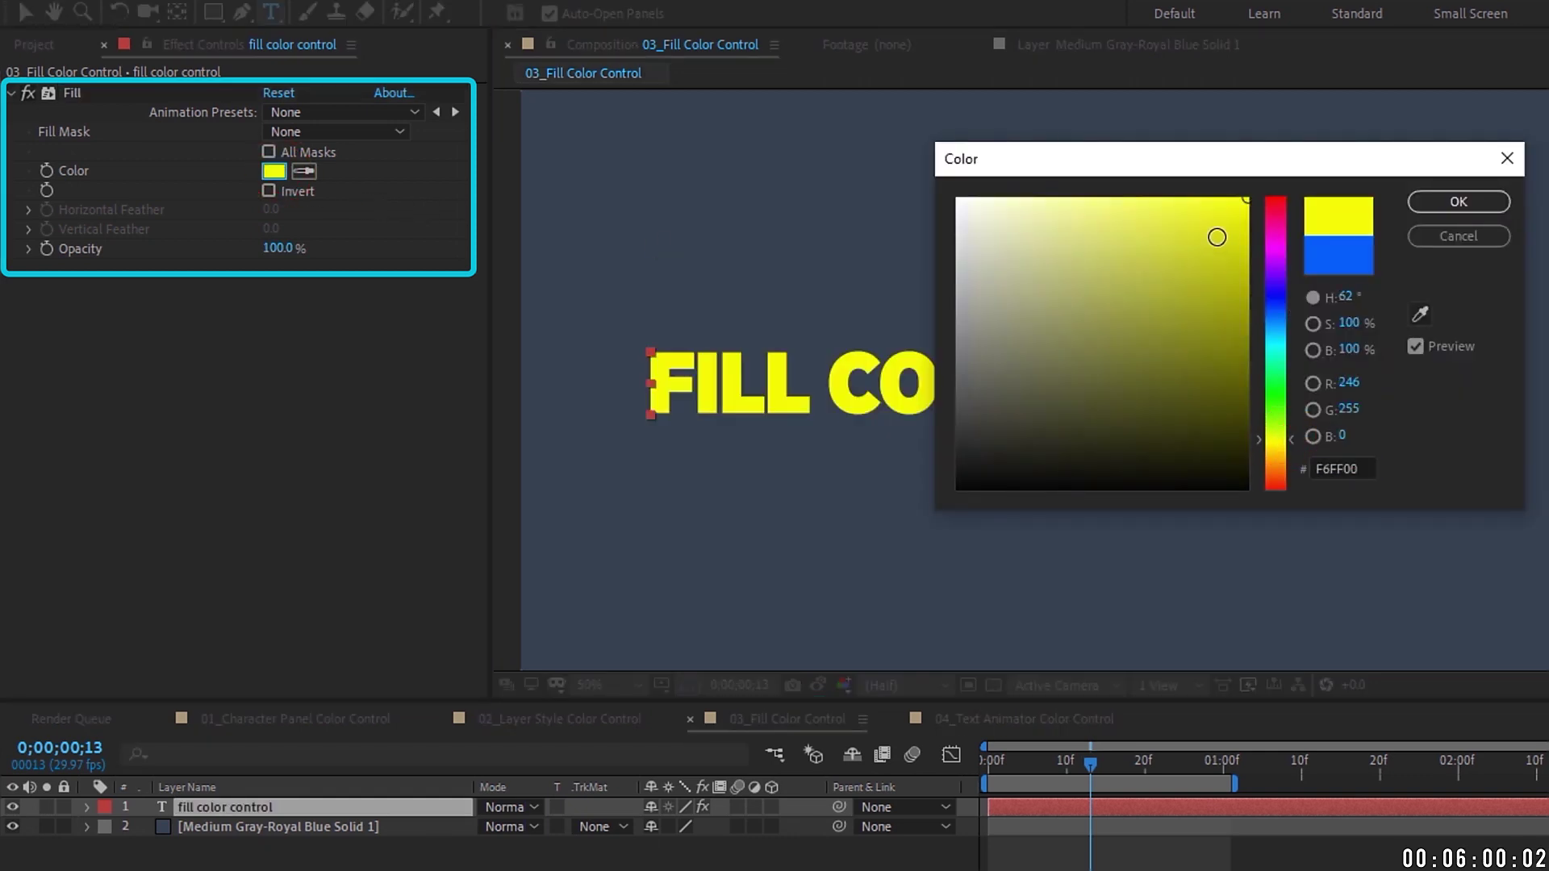
pyautogui.click(1460, 202)
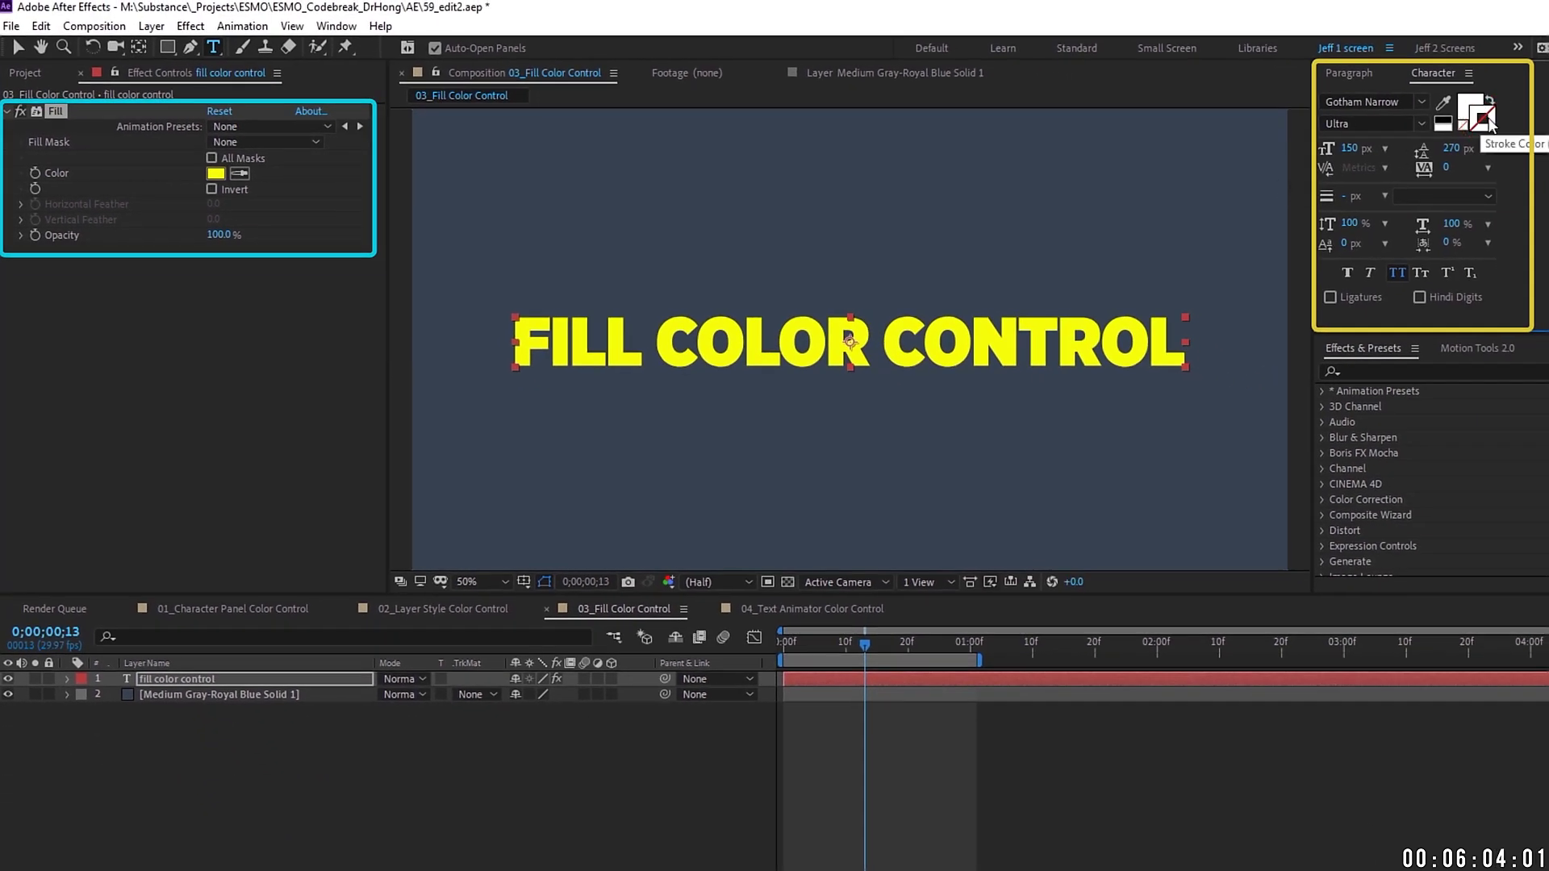
# Step: Try a thick red character stroke and undo it, then toggle the Fill effect's Invert on and off
pyautogui.click(1488, 121)
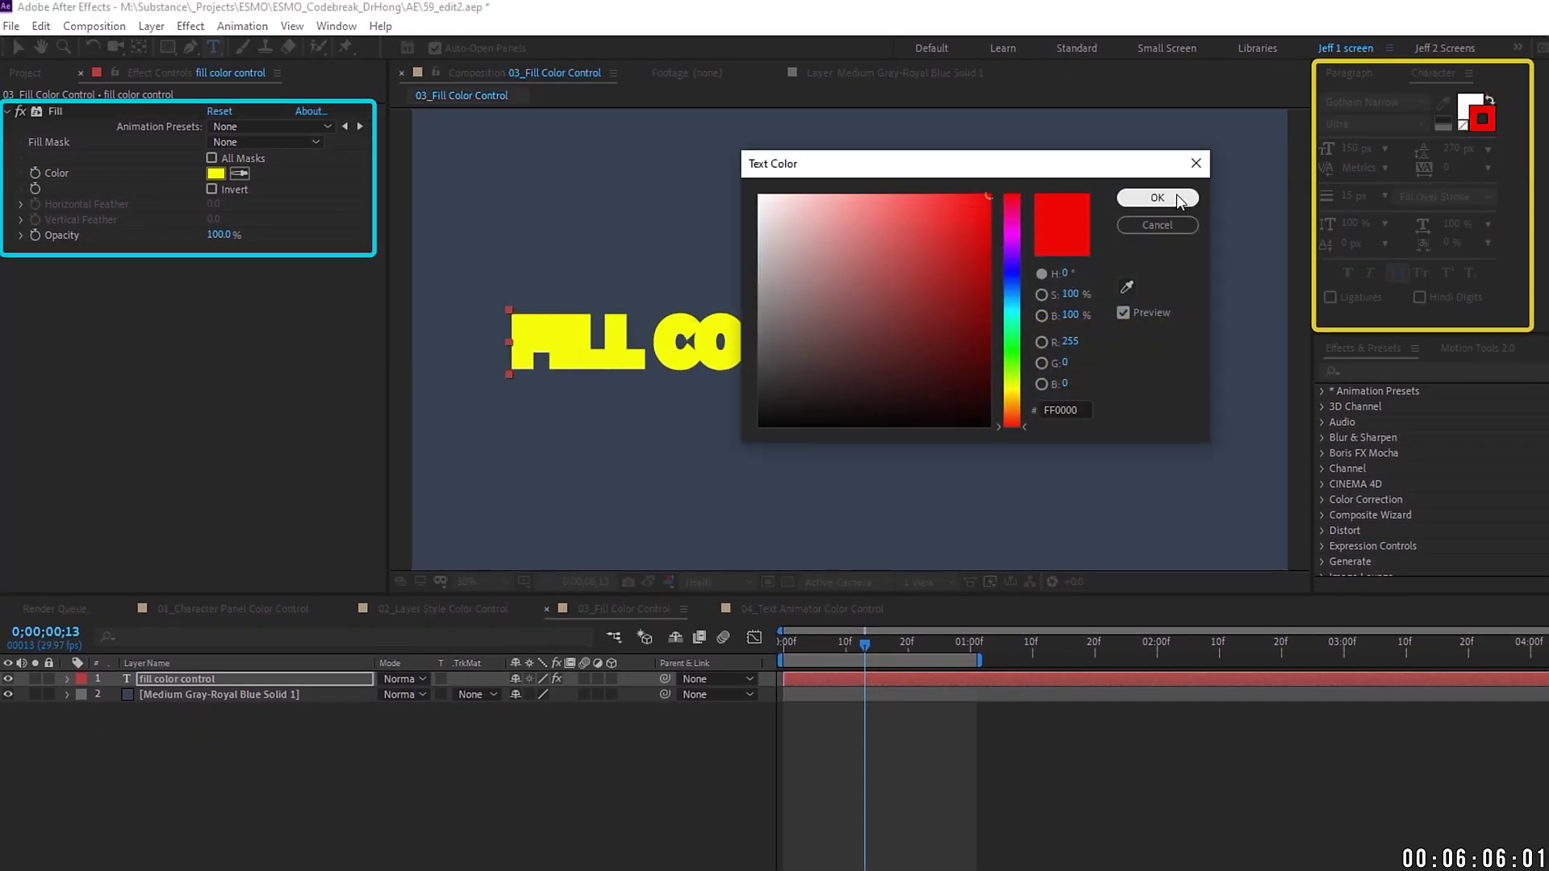
pyautogui.click(1178, 199)
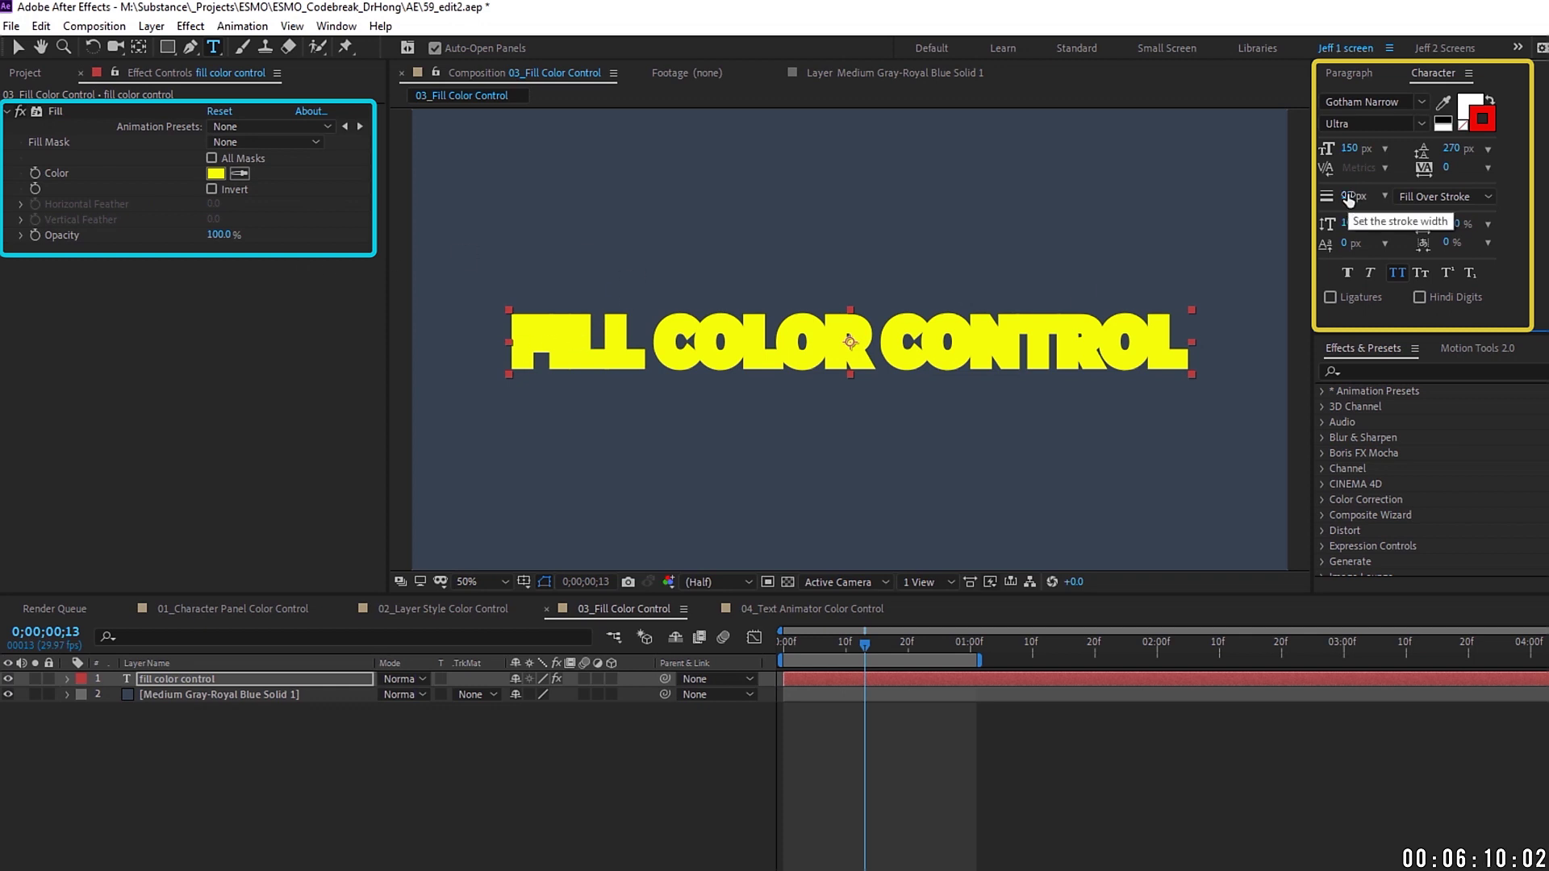
pyautogui.moveTo(1352, 199)
pyautogui.mouseDown()
pyautogui.moveTo(1396, 199)
pyautogui.moveTo(1308, 197)
pyautogui.moveTo(1372, 197)
pyautogui.mouseUp()
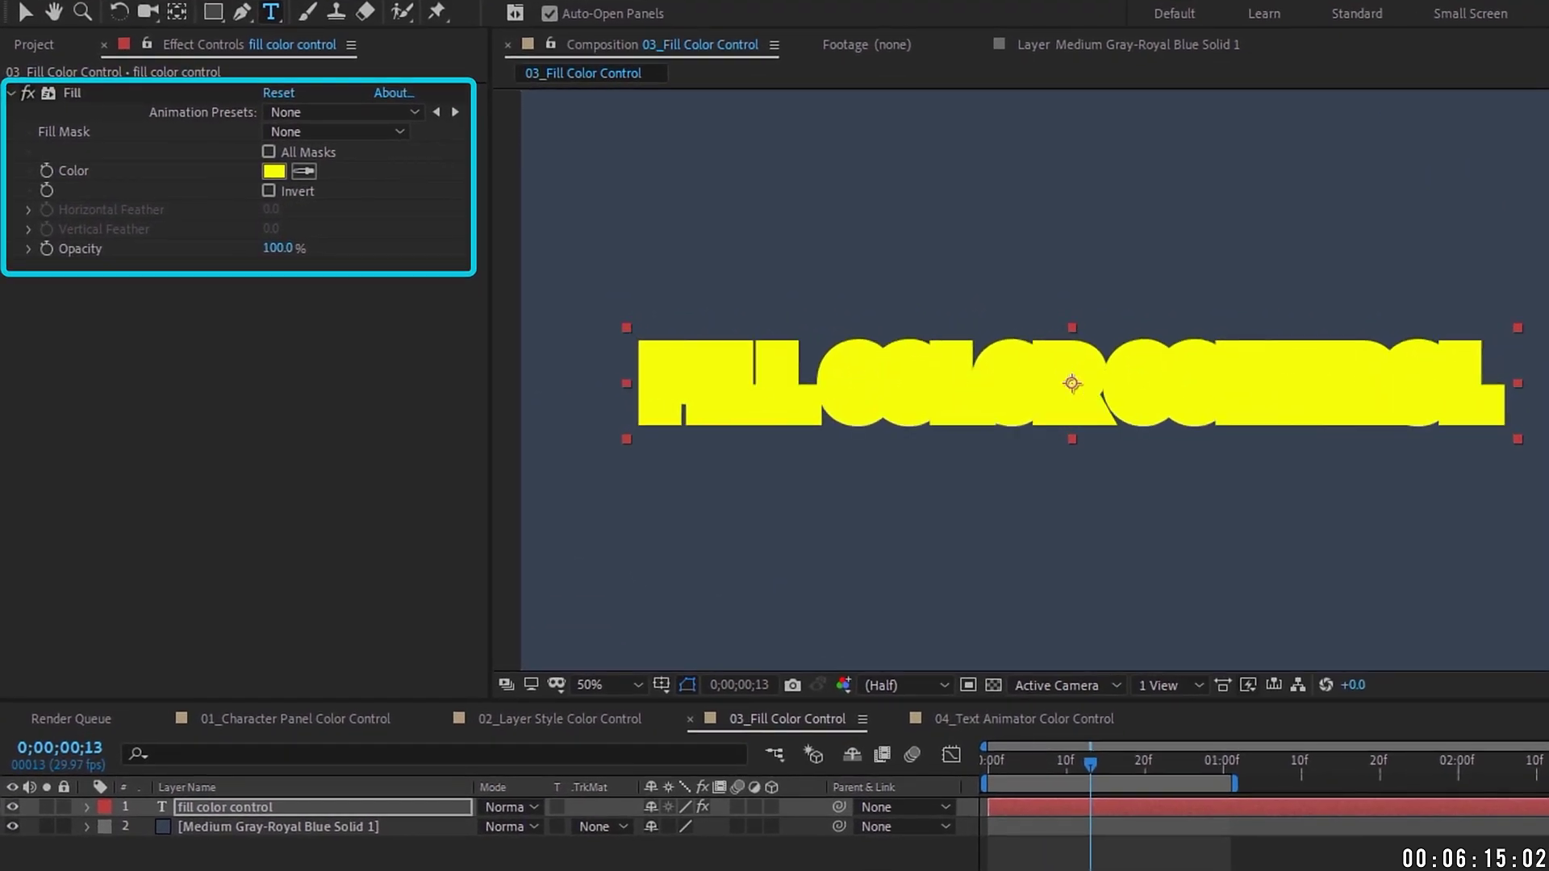
pyautogui.hotkey('ctrl', 'z')
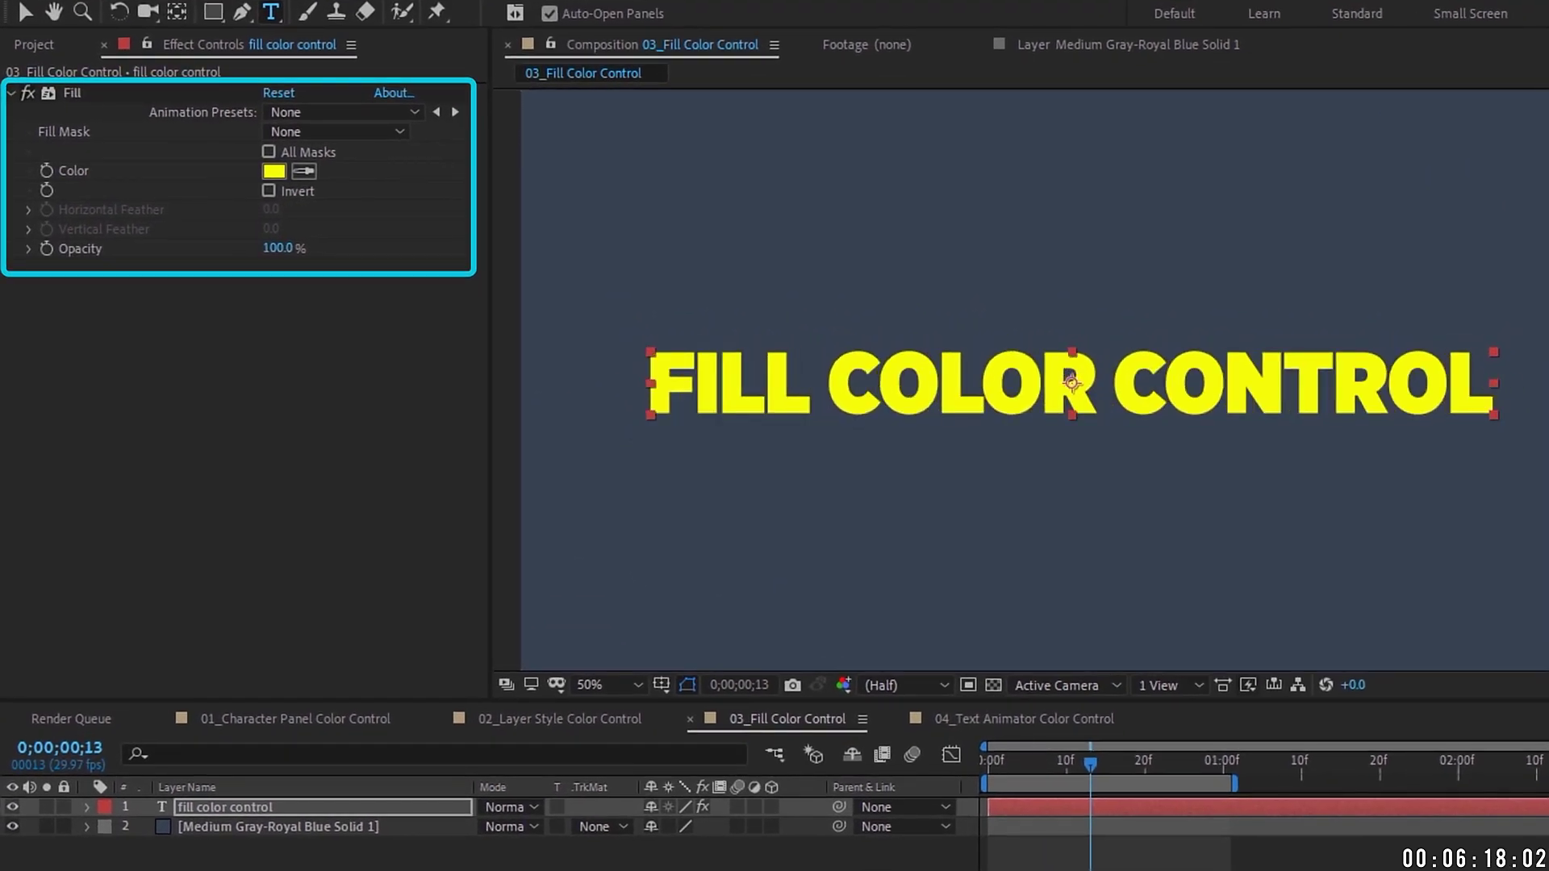
pyautogui.click(269, 191)
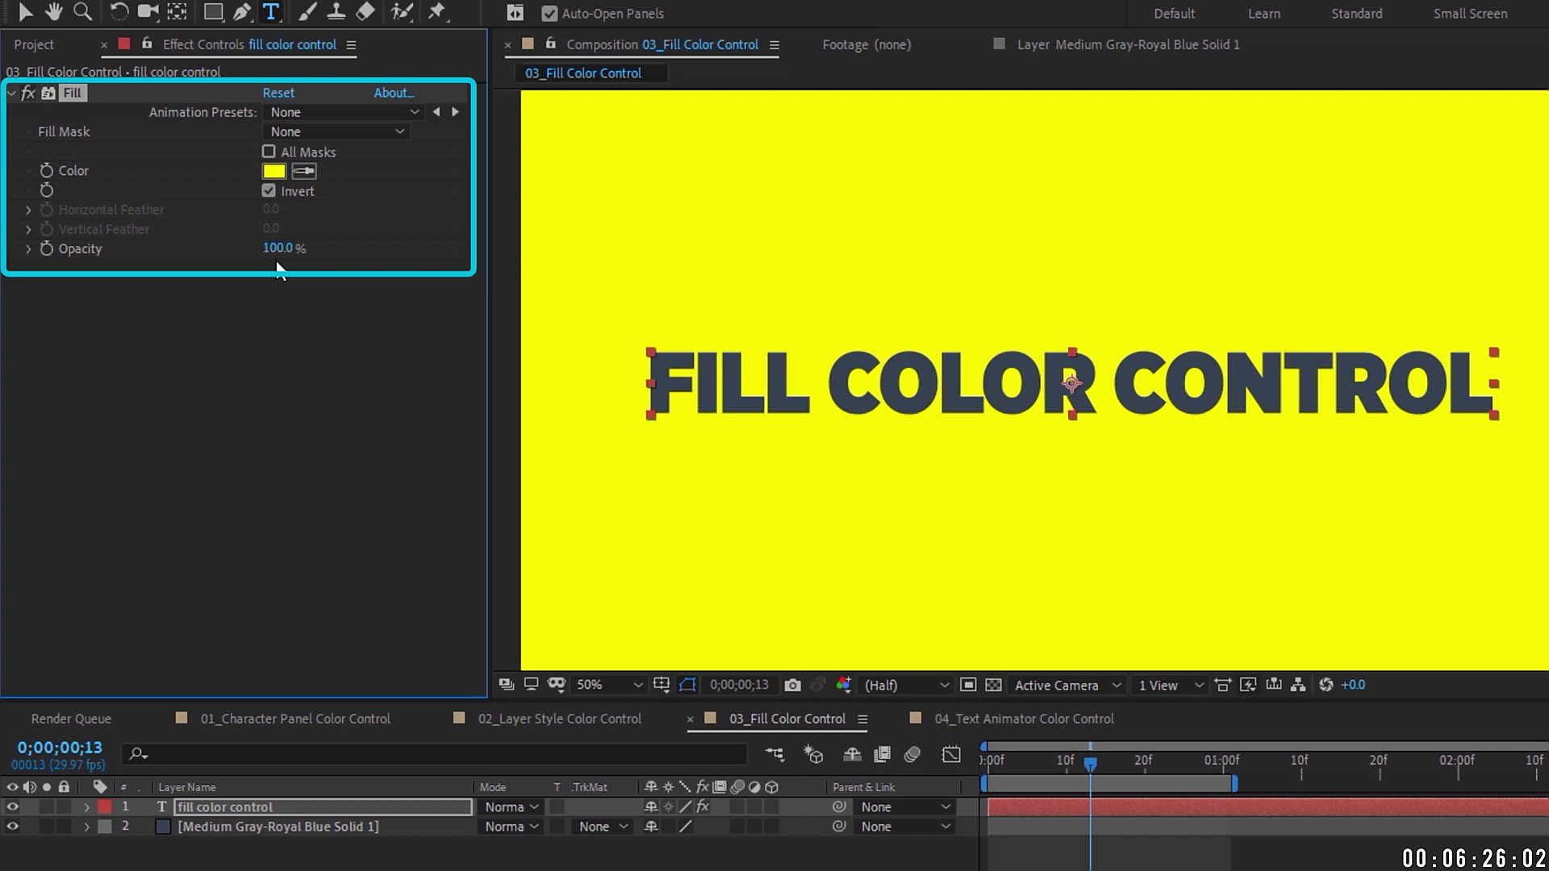
pyautogui.click(271, 190)
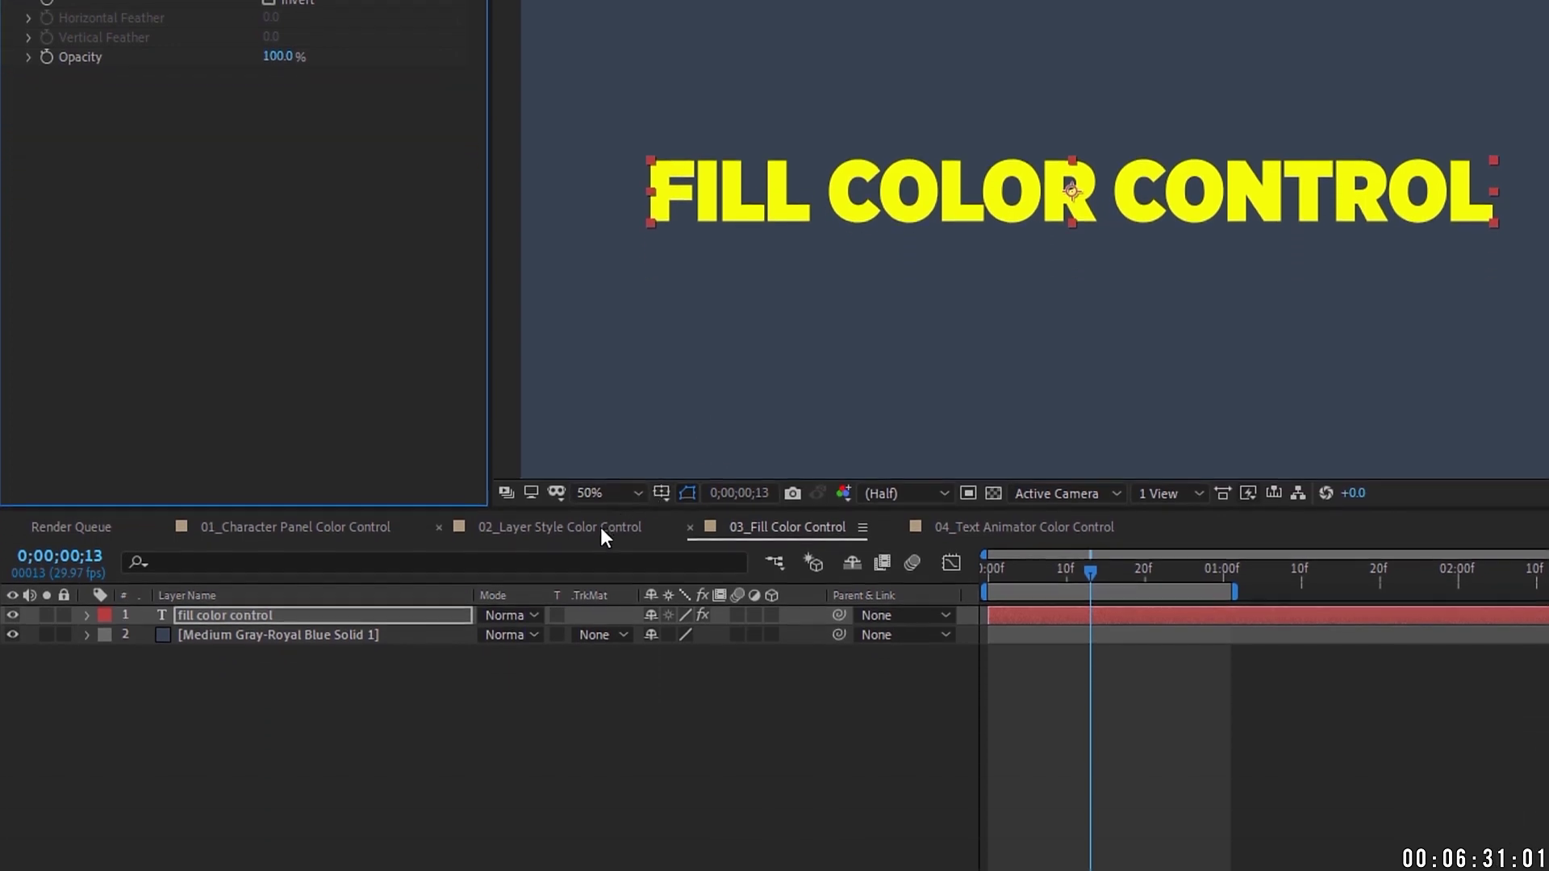
pyautogui.click(605, 718)
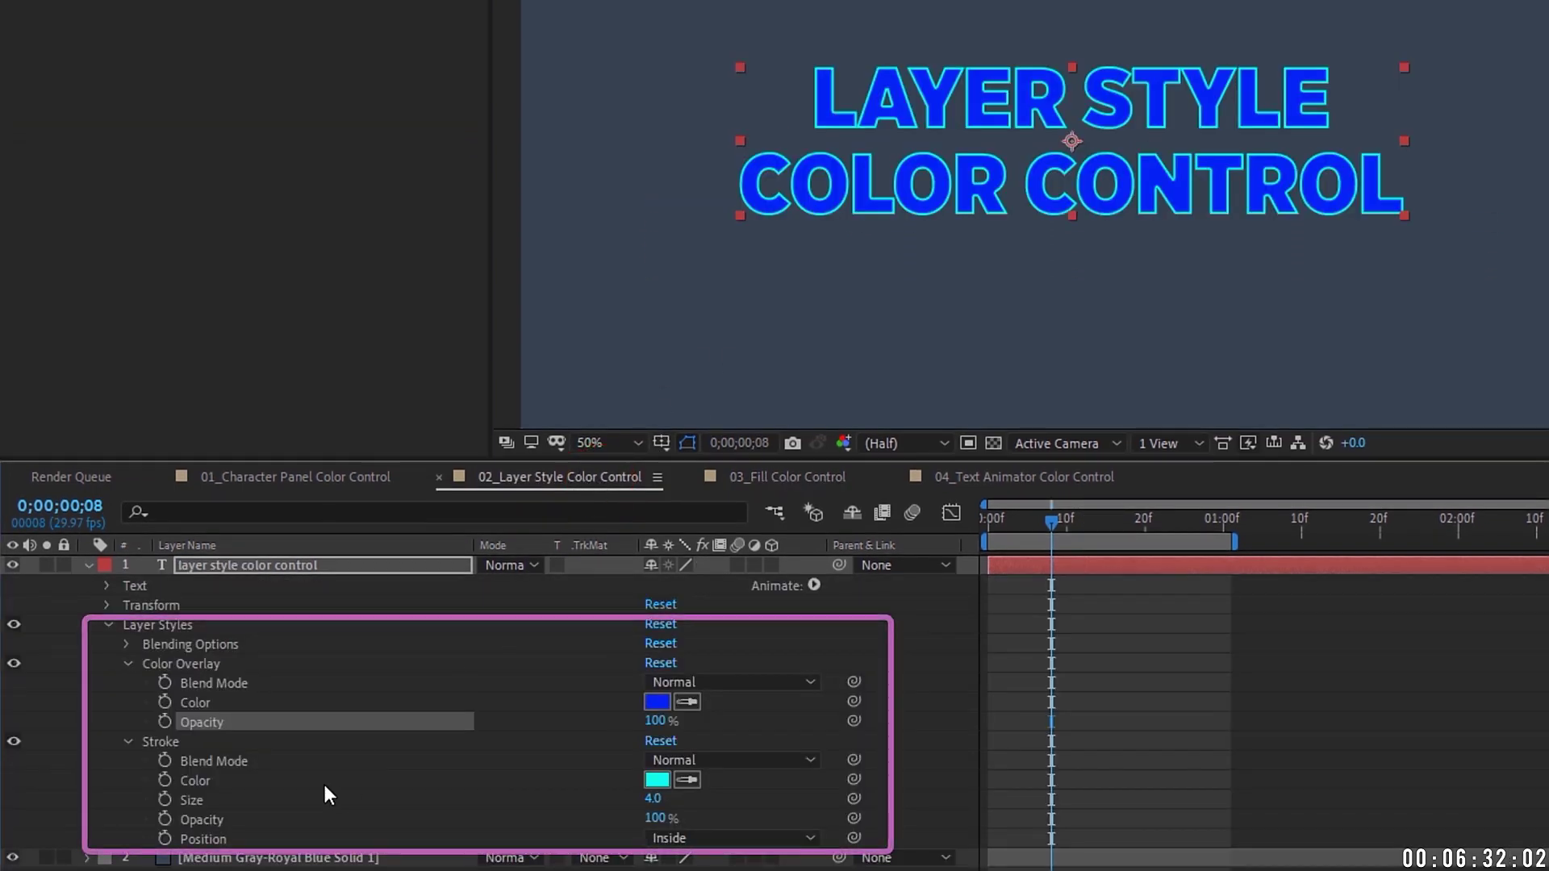
pyautogui.moveTo(655, 720)
pyautogui.mouseDown()
pyautogui.moveTo(456, 720)
pyautogui.moveTo(734, 721)
pyautogui.moveTo(643, 719)
pyautogui.mouseUp()
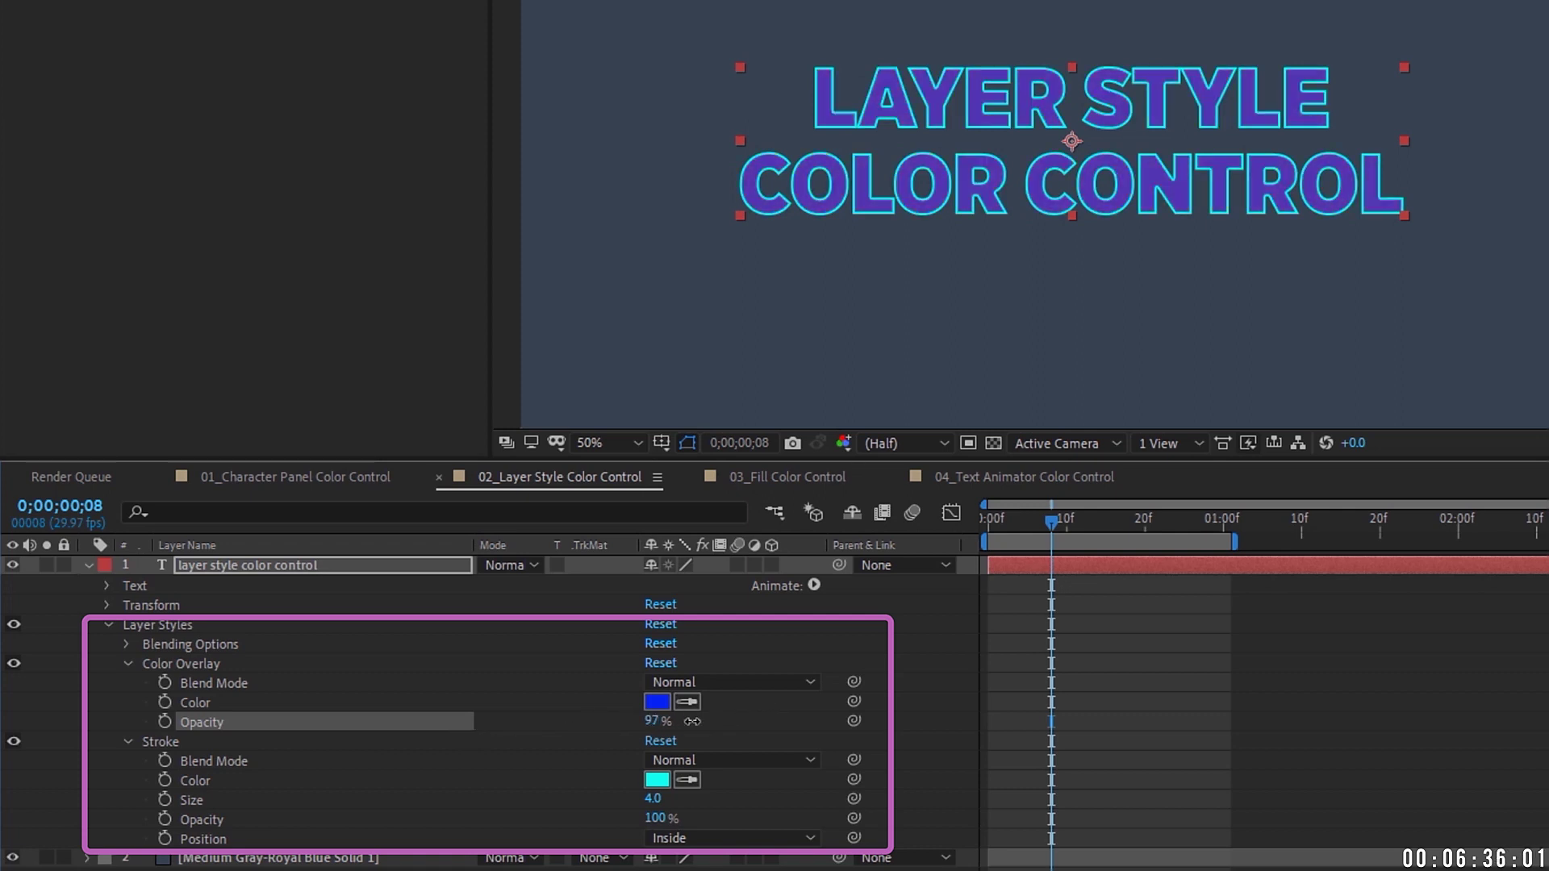
pyautogui.click(822, 478)
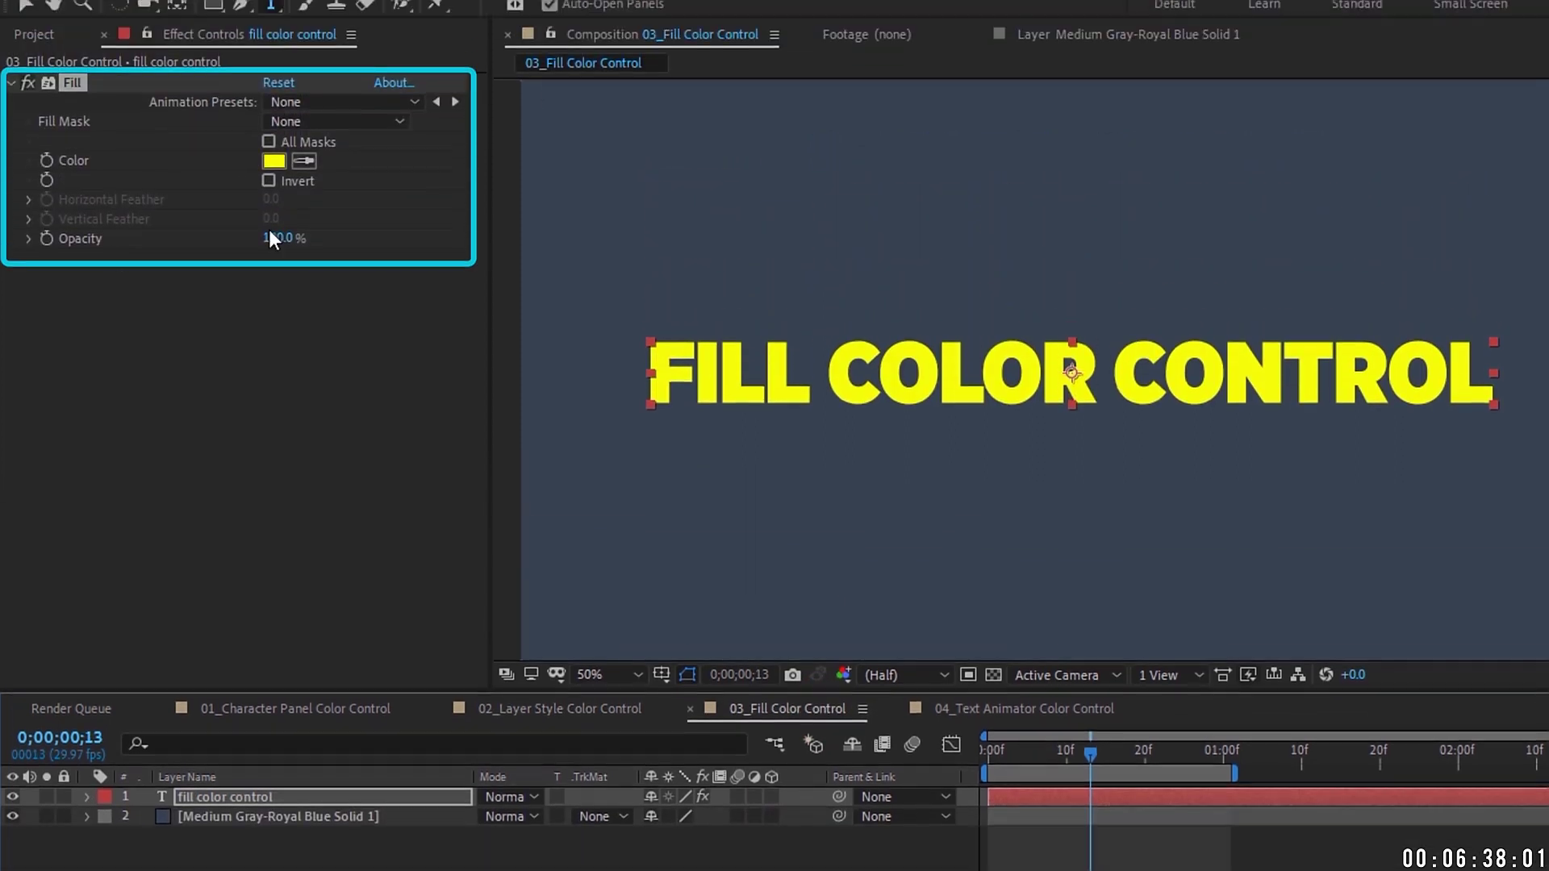
pyautogui.moveTo(294, 128); pyautogui.dragTo(259, 111)
pyautogui.moveTo(258, 232); pyautogui.dragTo(338, 249)
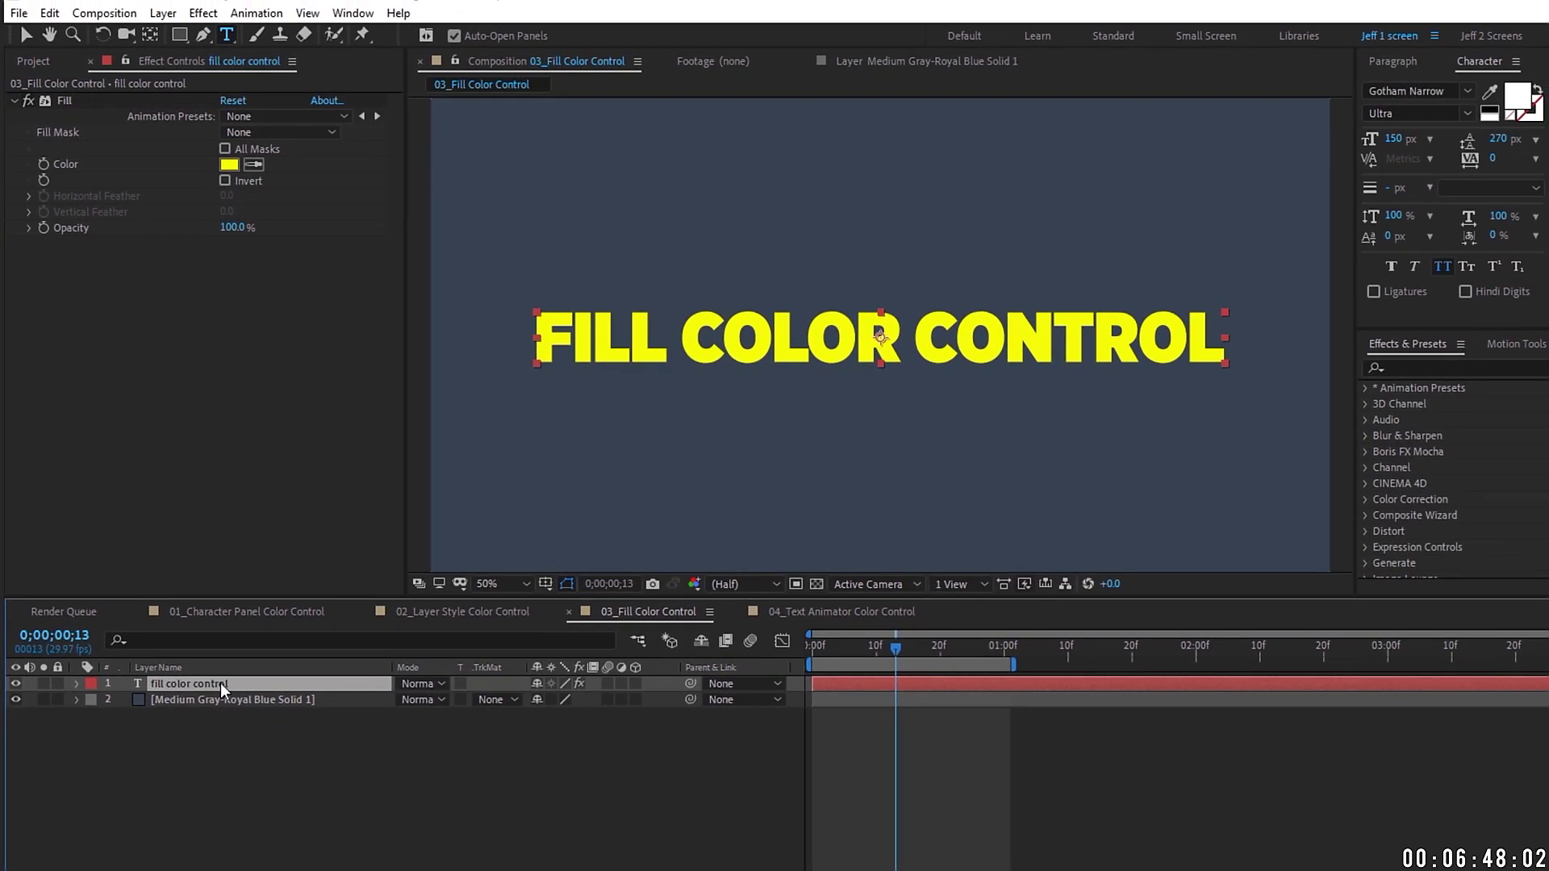
# Step: Add a Color Overlay layer style to the text with pink color FF006C
pyautogui.click(163, 13)
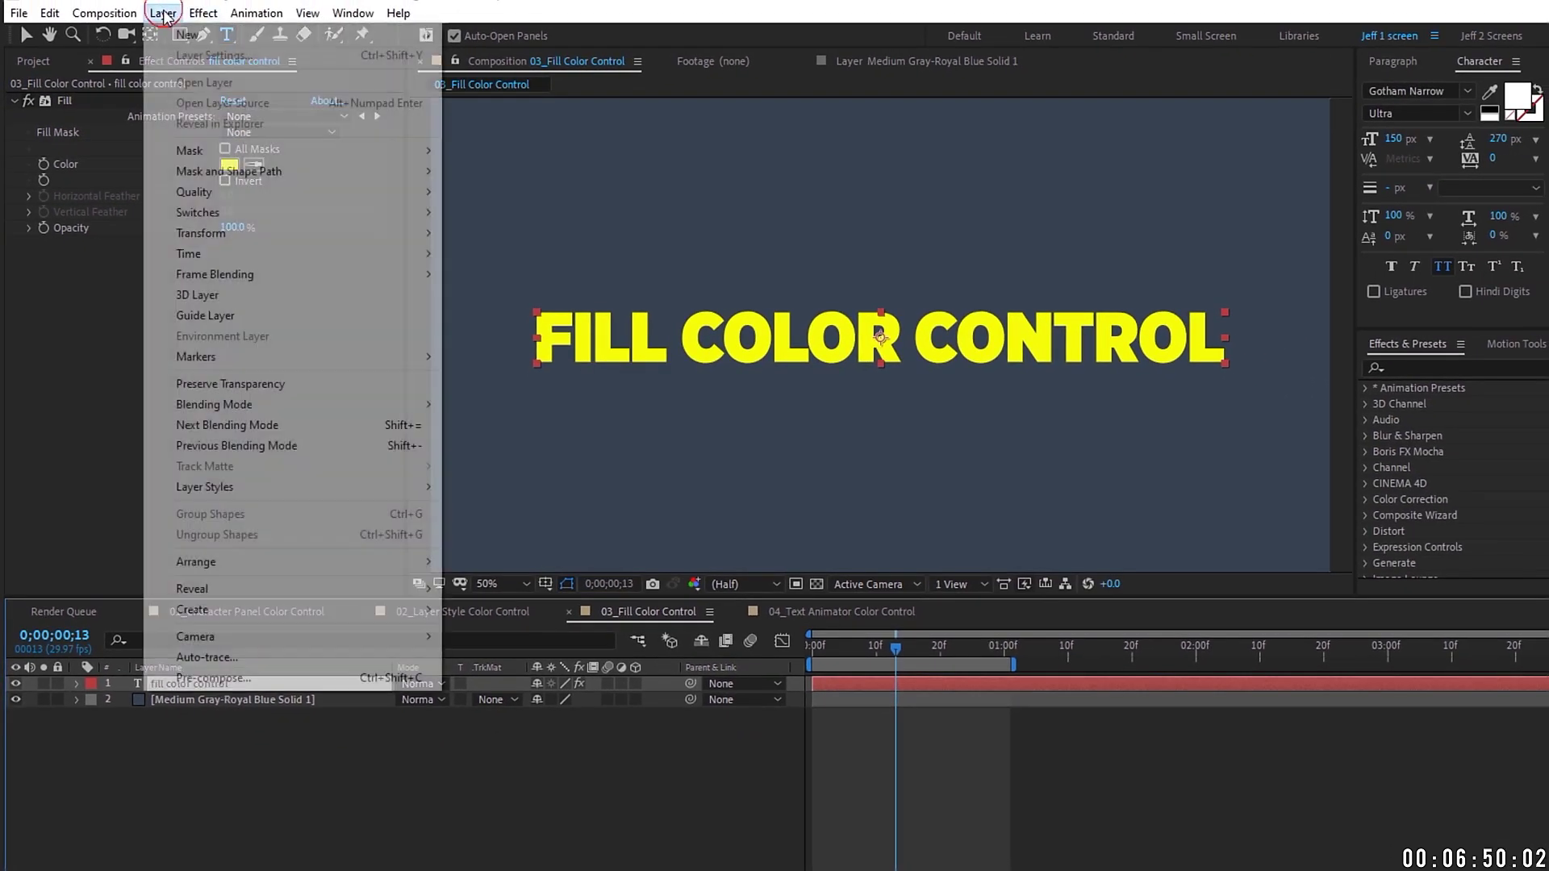
pyautogui.moveTo(245, 494)
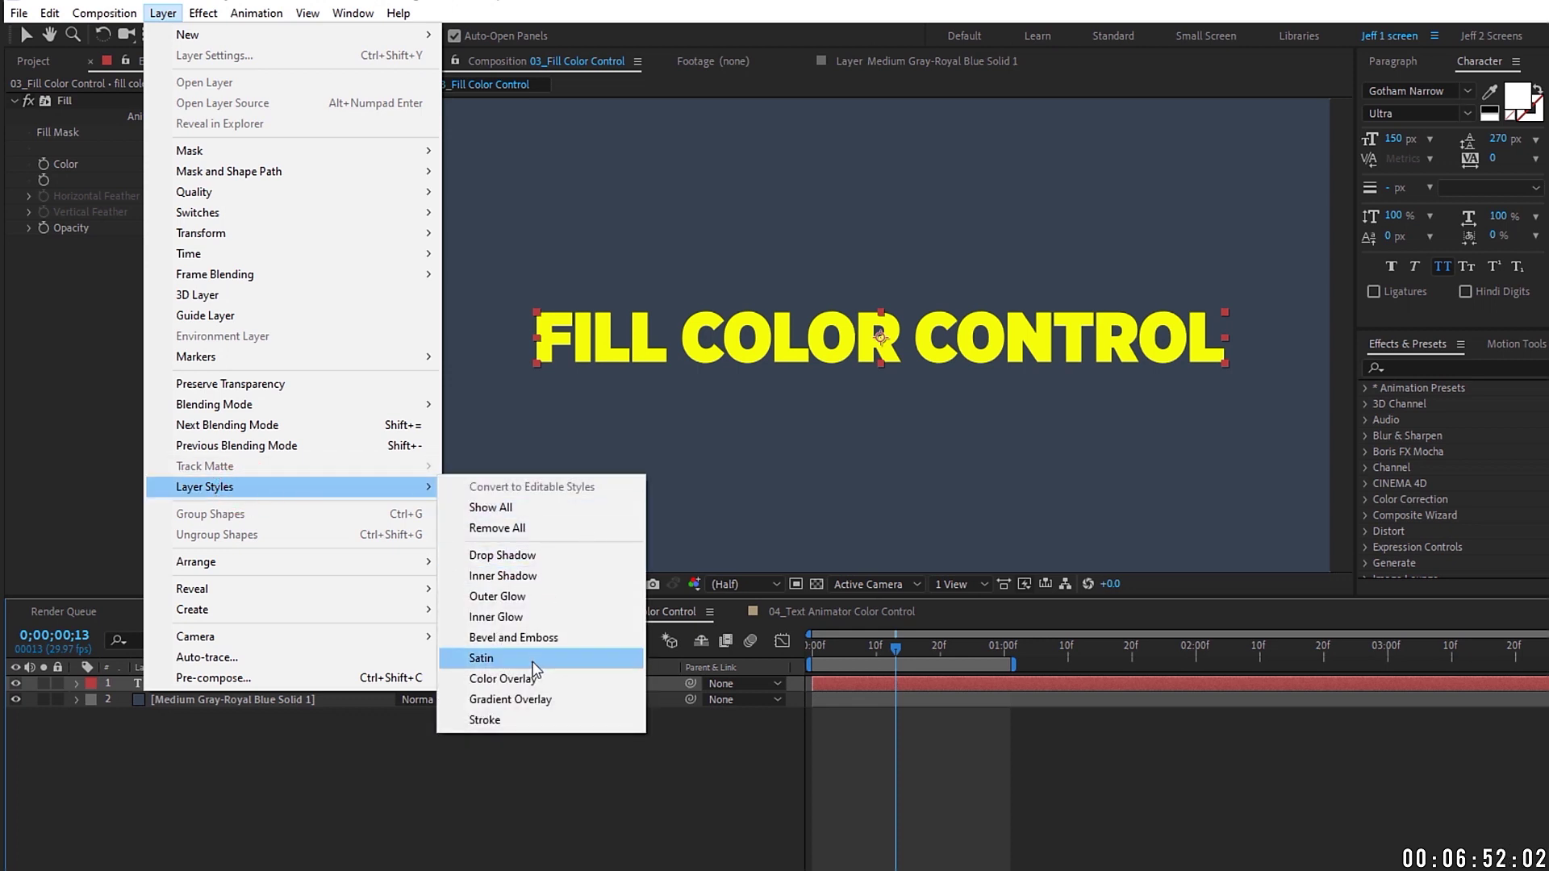
pyautogui.click(503, 678)
pyautogui.click(110, 796)
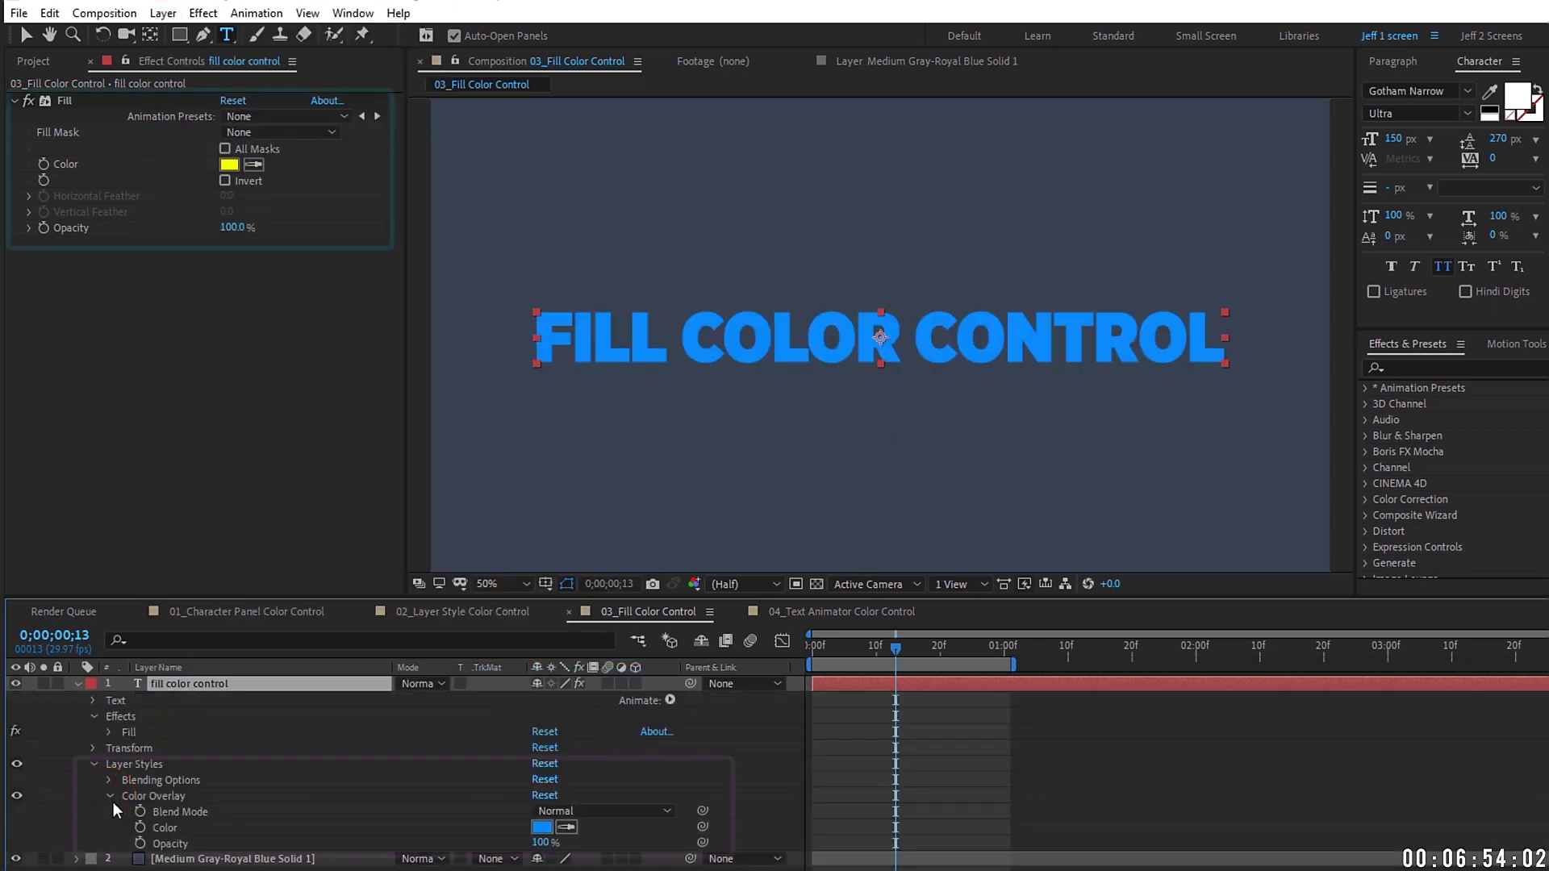
pyautogui.click(541, 827)
pyautogui.moveTo(1058, 244); pyautogui.dragTo(1068, 201)
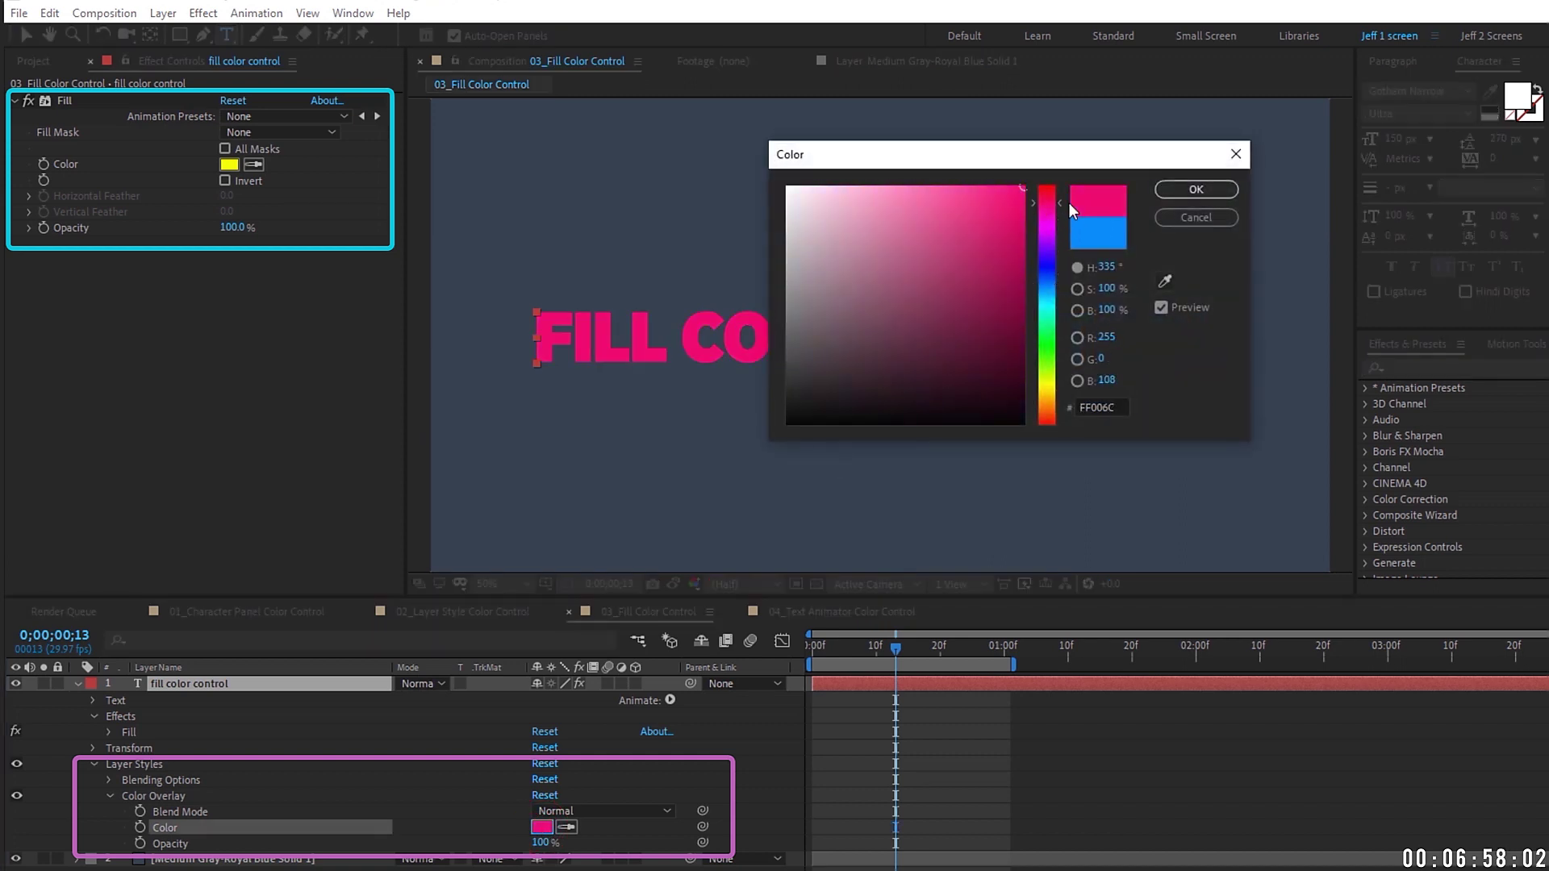
pyautogui.click(1228, 189)
# Step: Scrub the overlay opacity to 0% and back to 100%, then lower the Fill effect opacity to 0%
pyautogui.moveTo(538, 842); pyautogui.dragTo(393, 837)
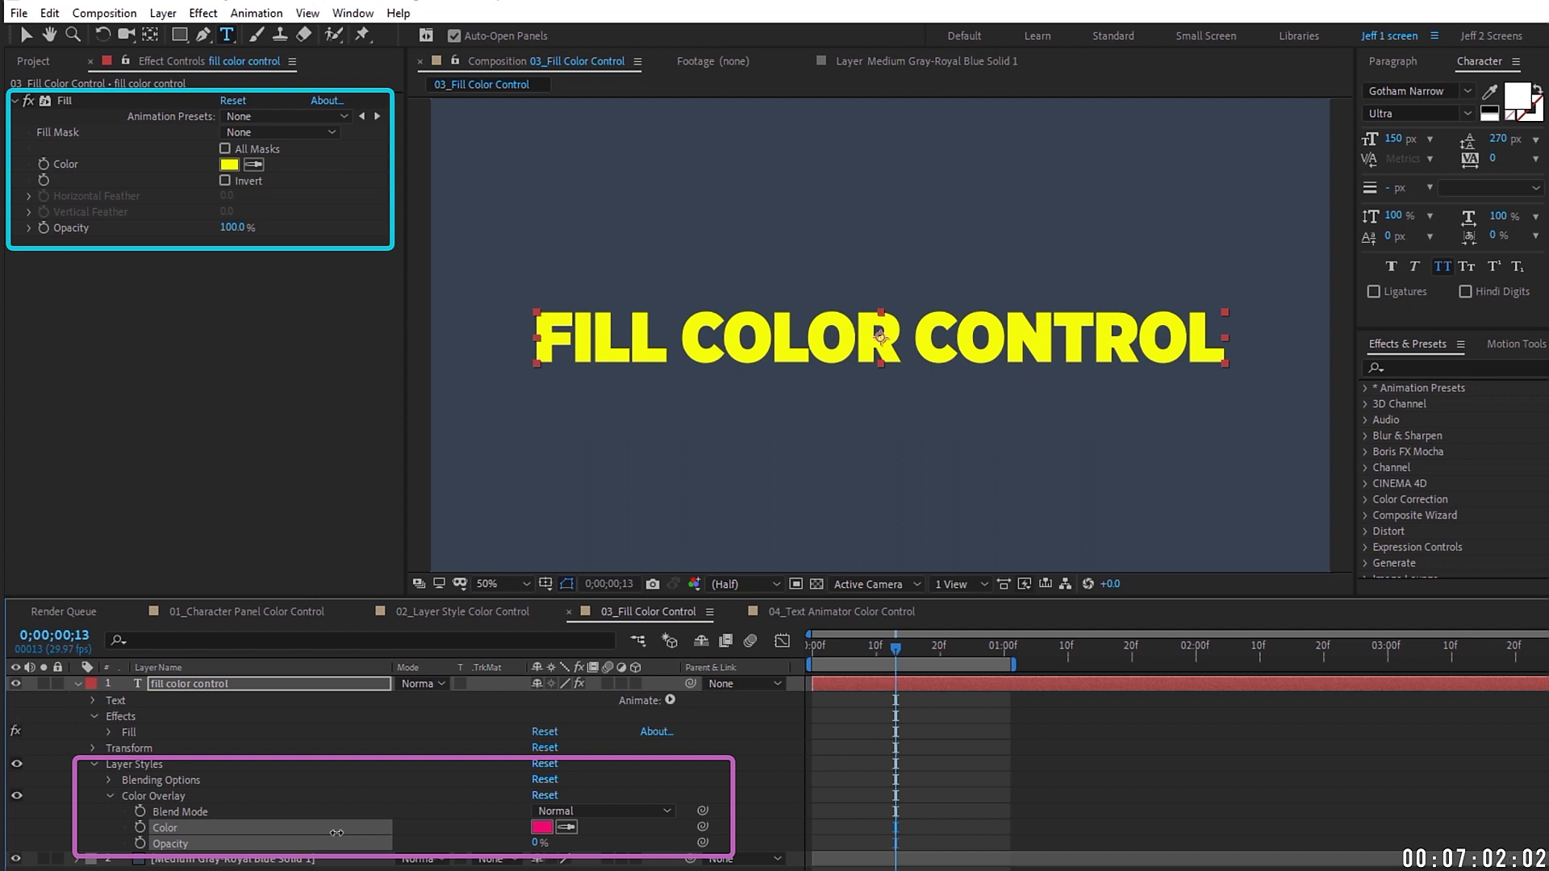
pyautogui.moveTo(336, 832); pyautogui.dragTo(772, 827)
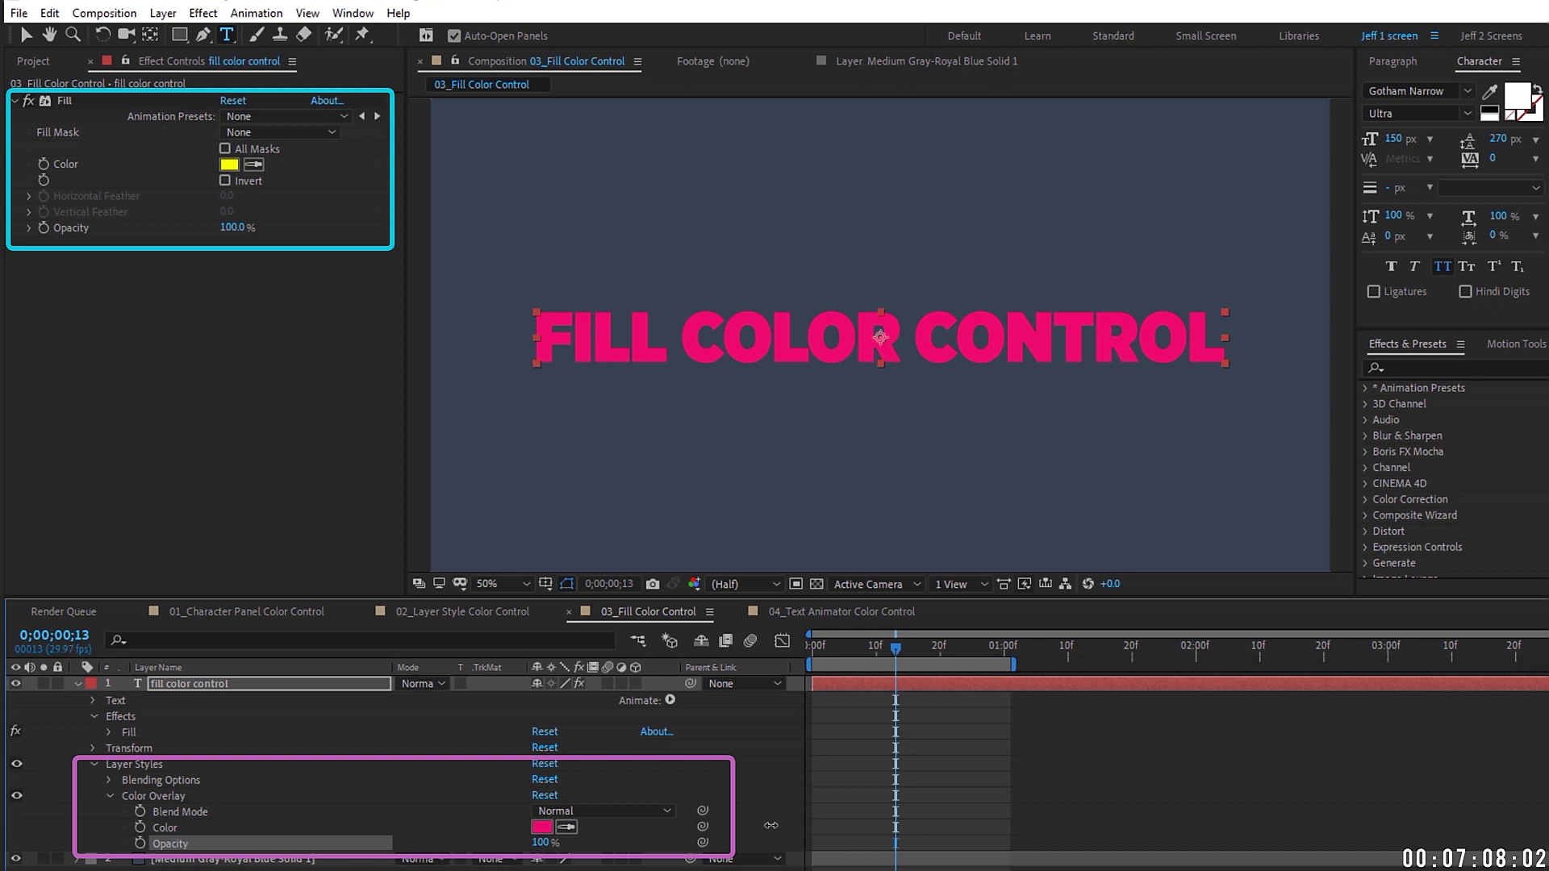
pyautogui.click(65, 100)
pyautogui.moveTo(233, 228); pyautogui.dragTo(260, 208)
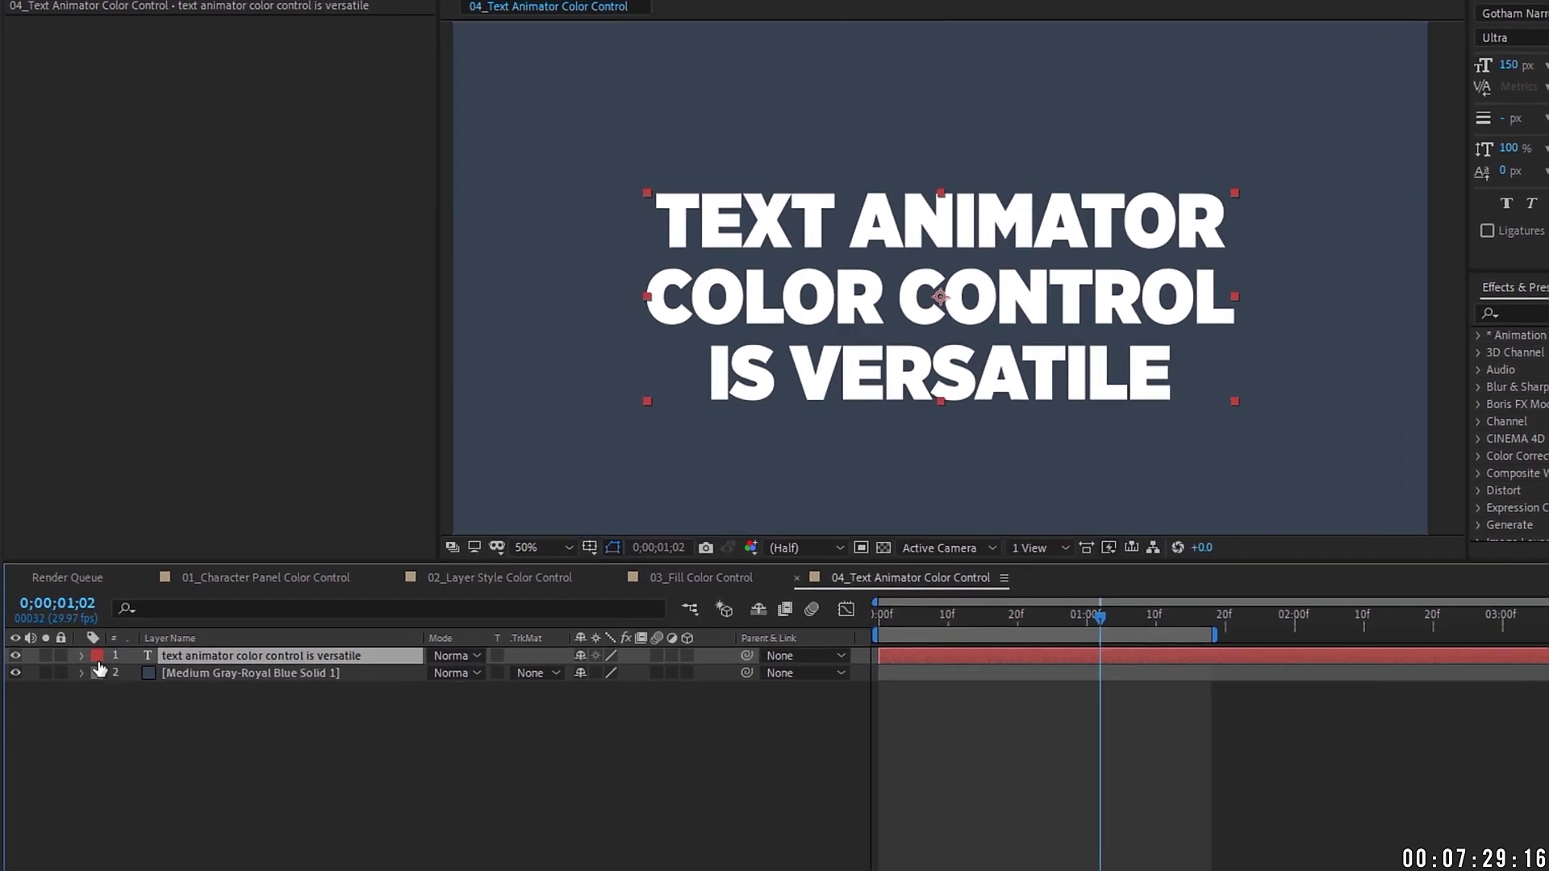
# Step: Expand the title layer's Text group and add an RGB Fill Color animator (Animator 1)
pyautogui.click(81, 655)
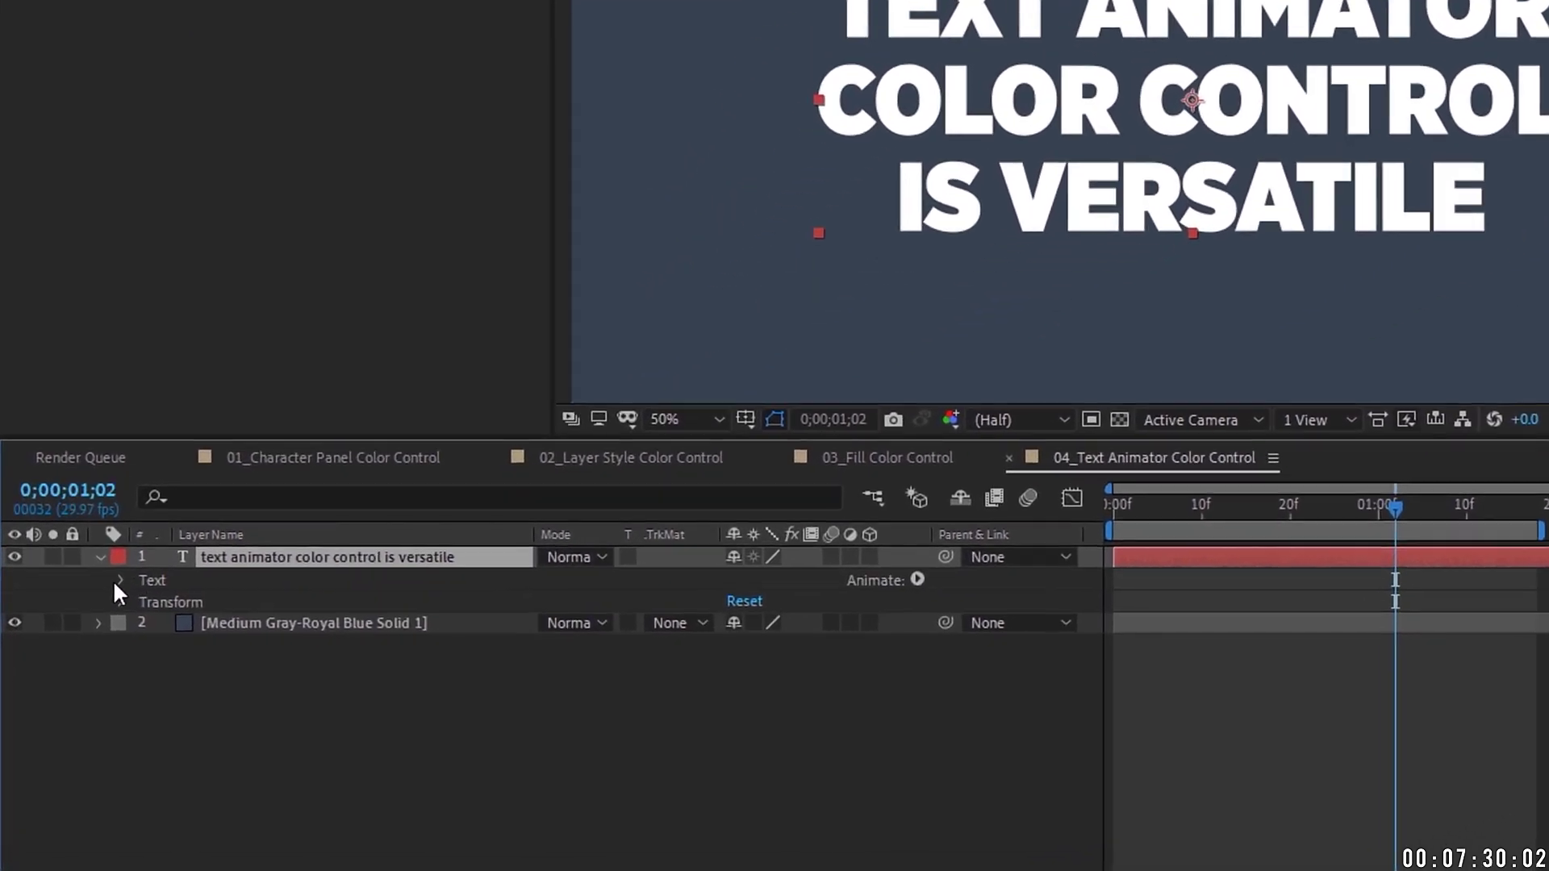
pyautogui.click(99, 674)
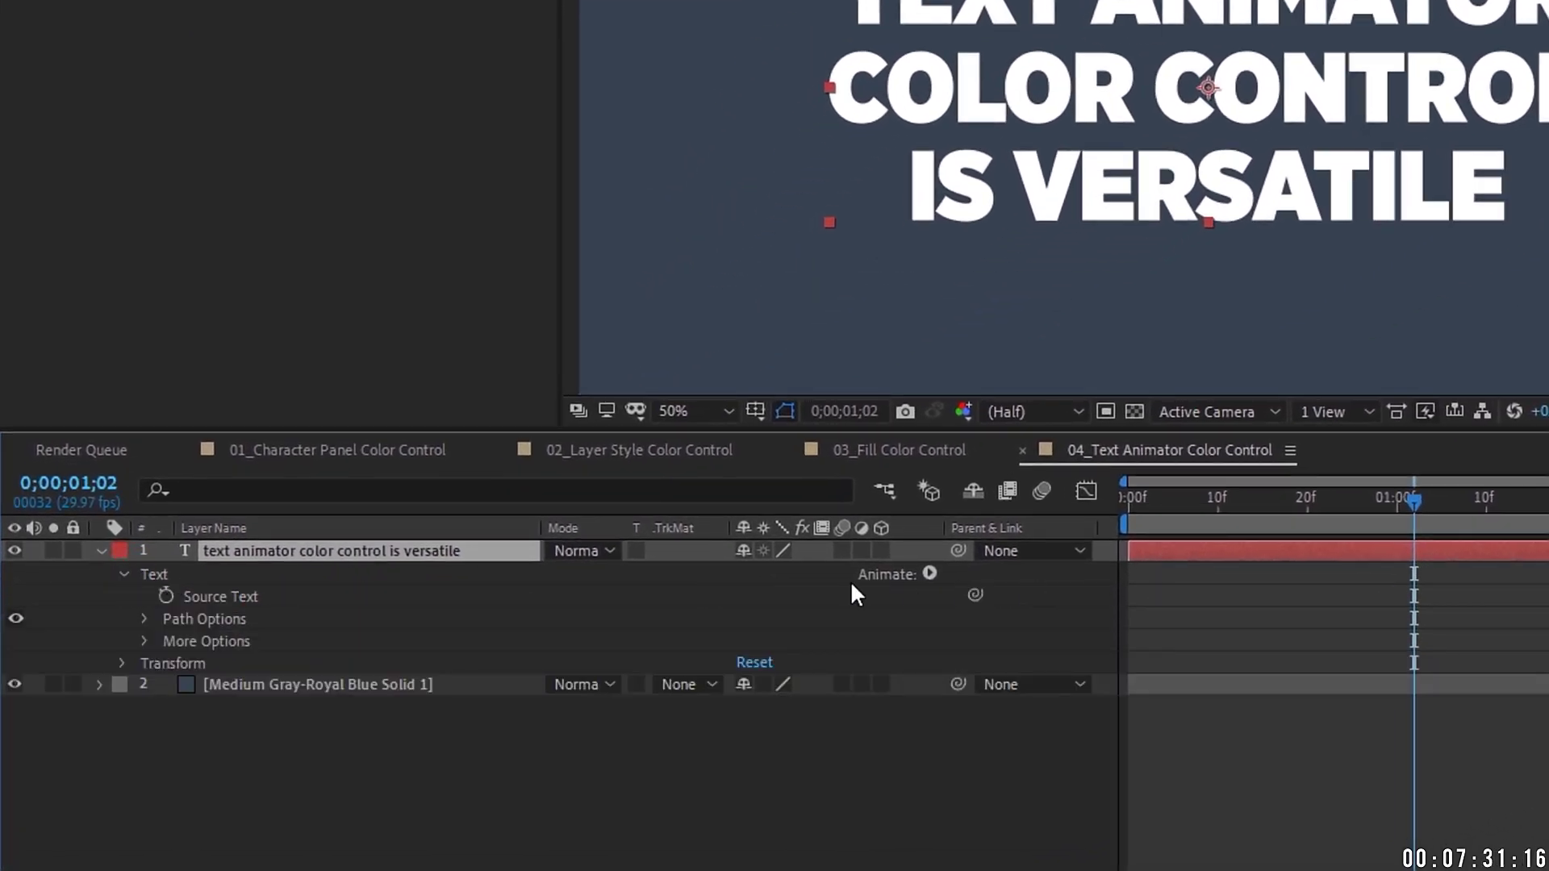
pyautogui.click(930, 574)
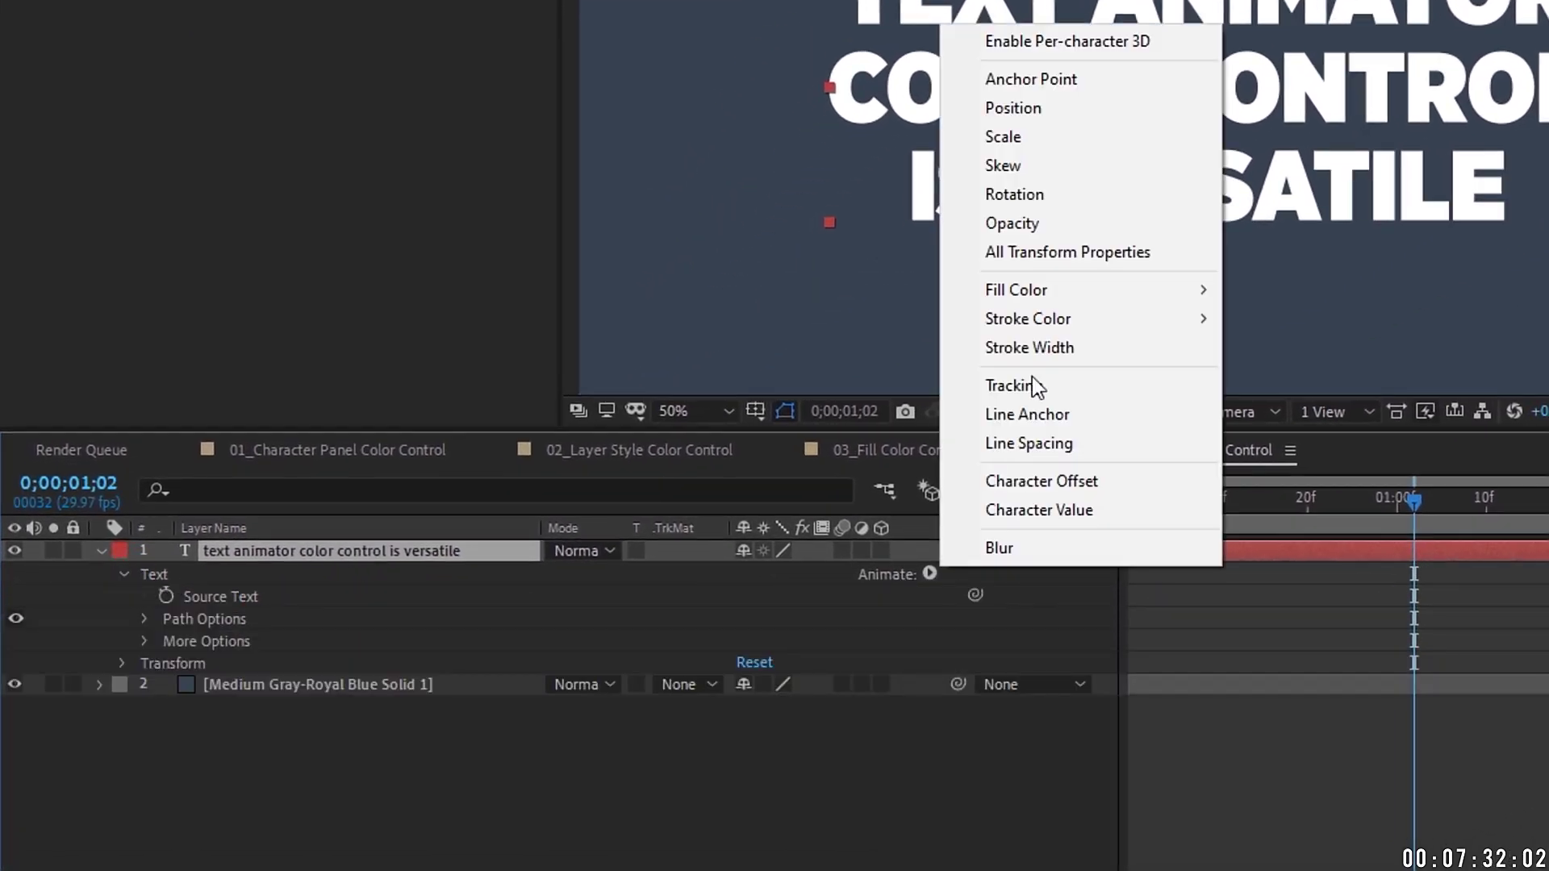
pyautogui.moveTo(1063, 289)
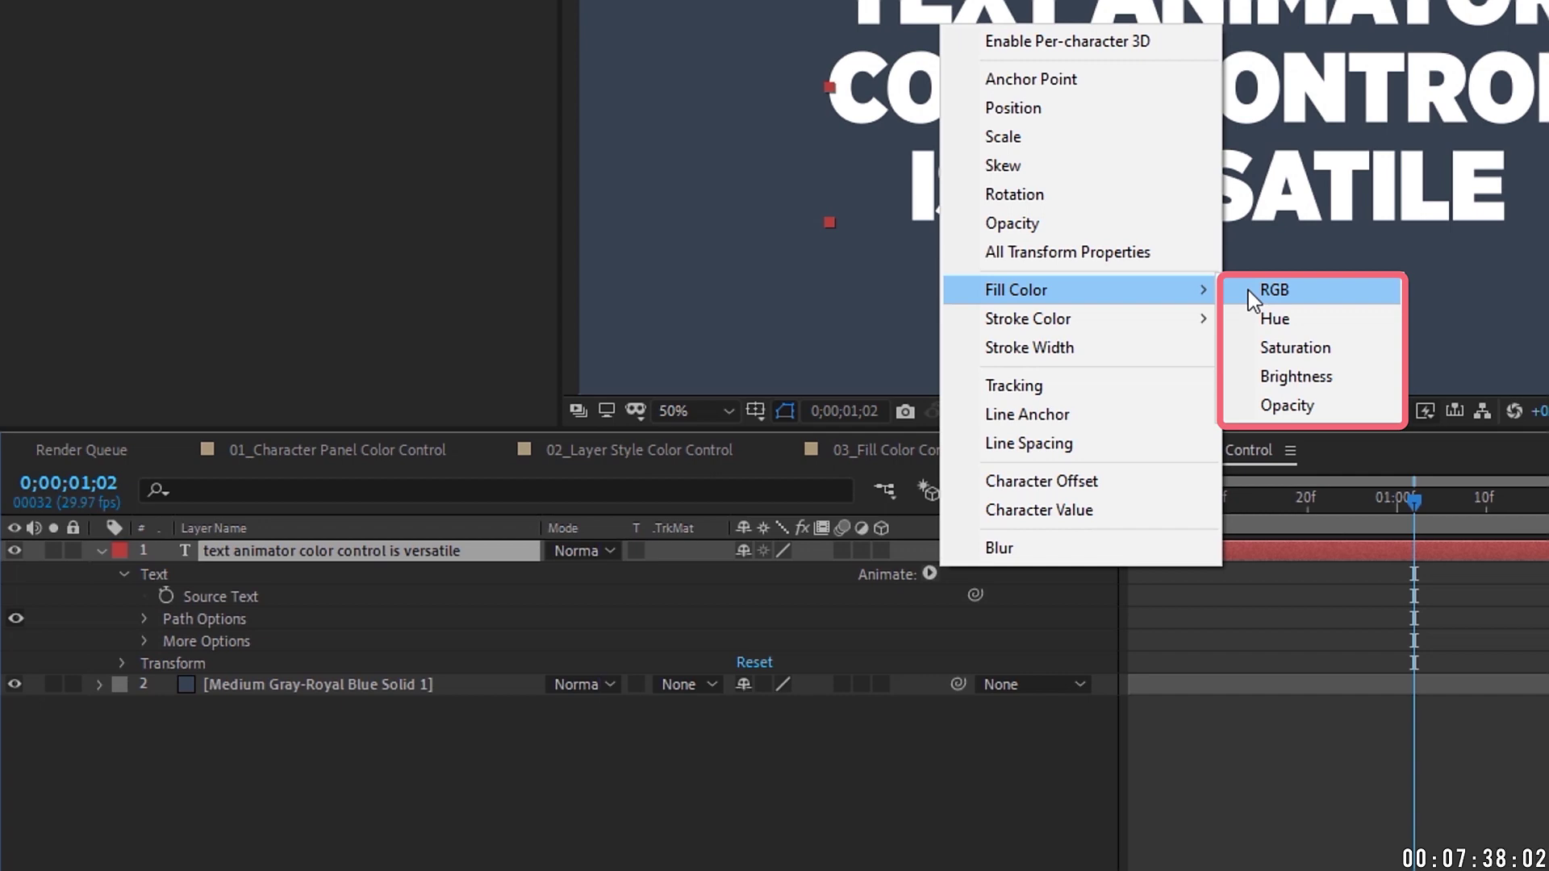
pyautogui.moveTo(1110, 326)
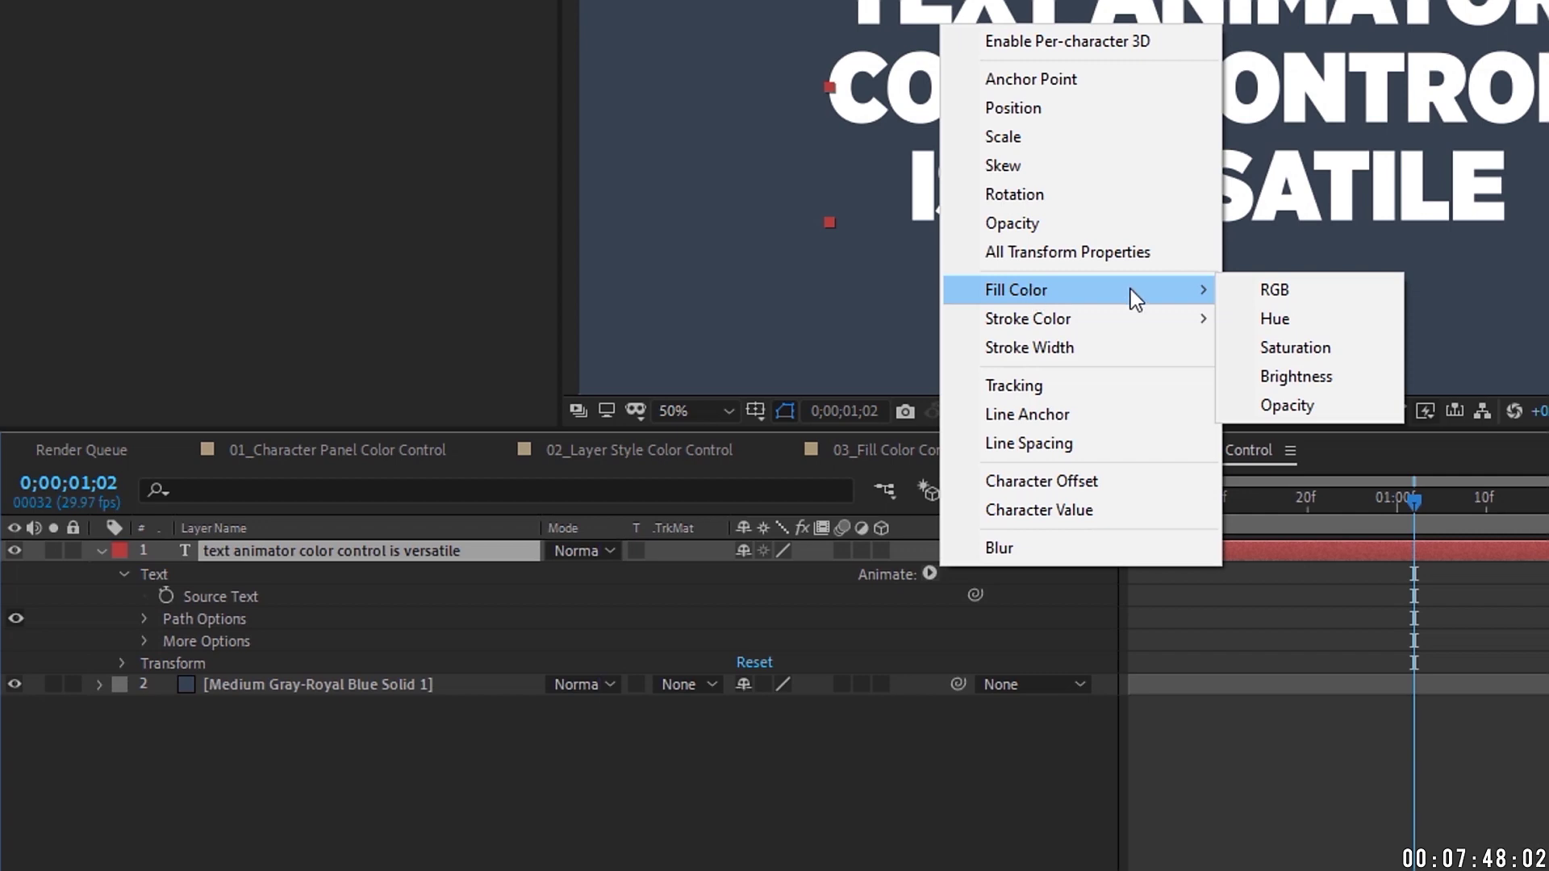
pyautogui.click(1295, 292)
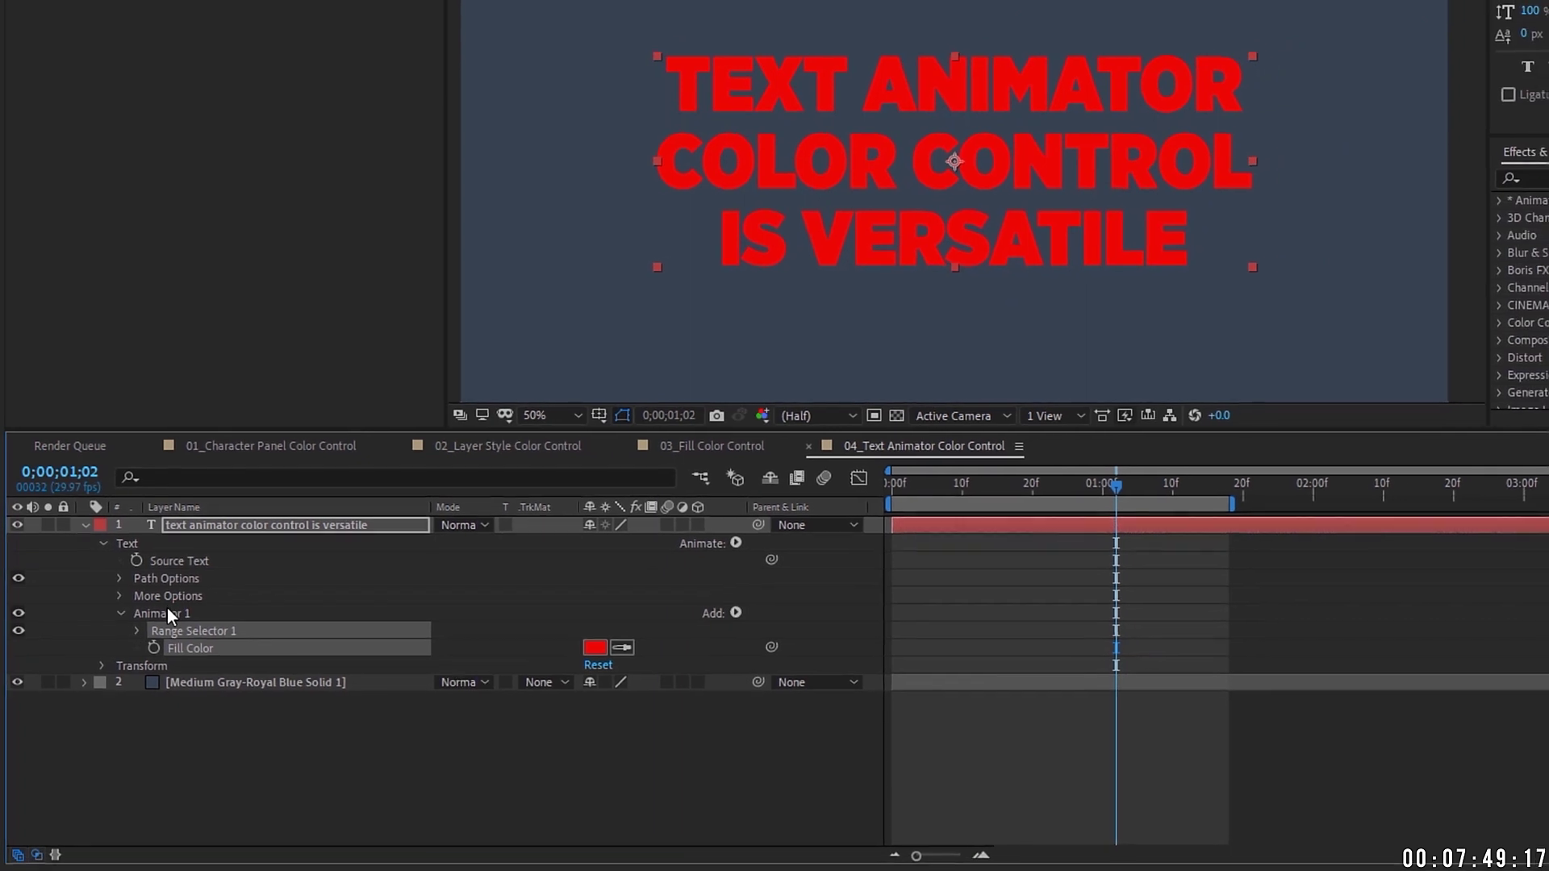
pyautogui.click(167, 613)
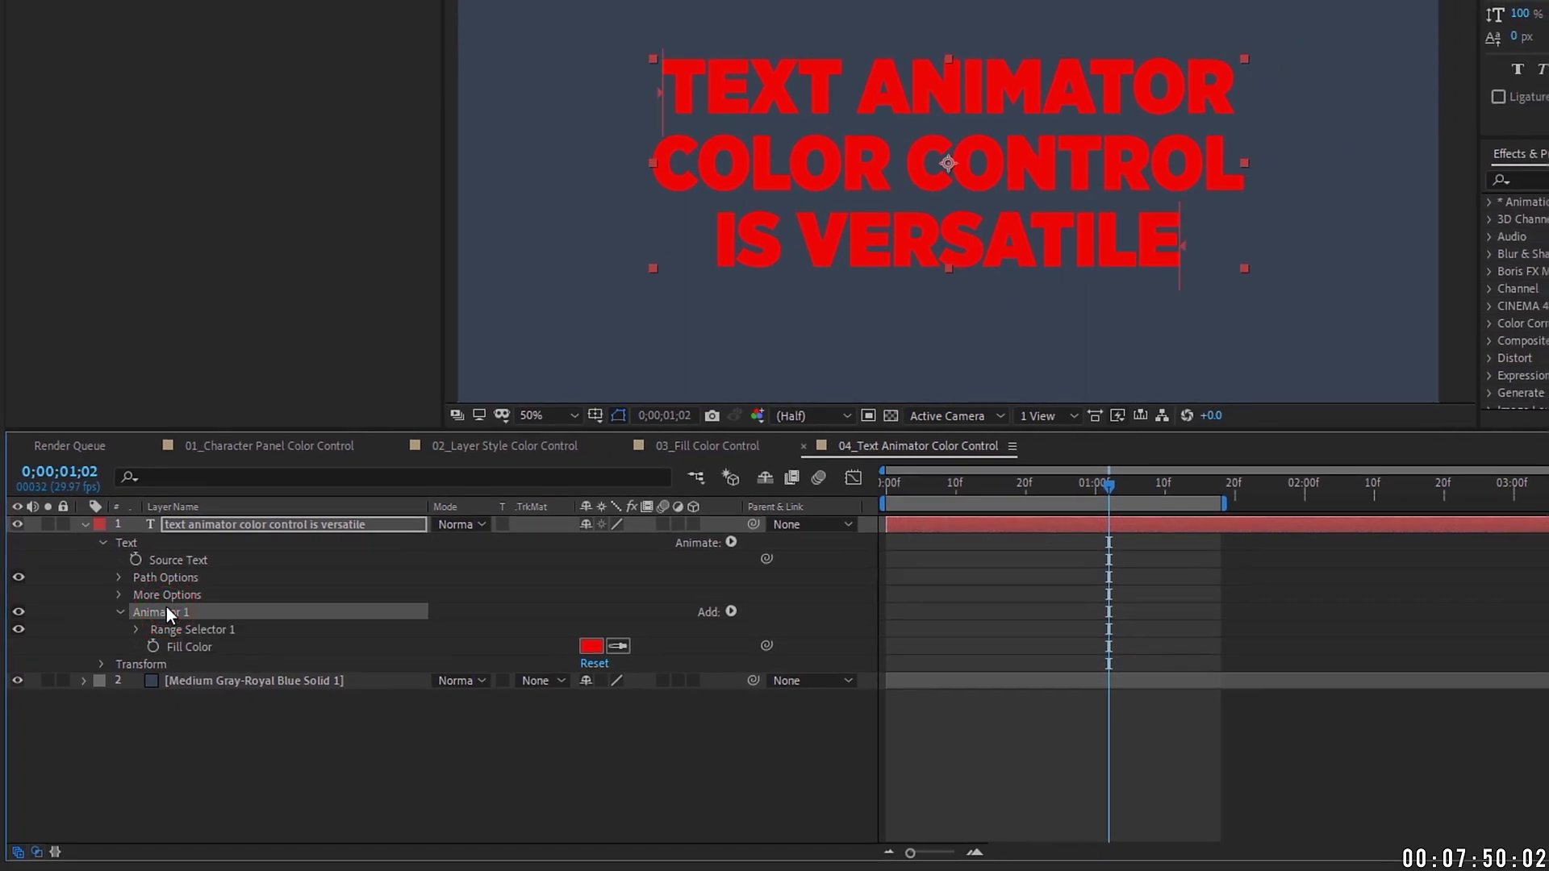
# Step: Rename Animator 1 to FILL
pyautogui.press('Return')
pyautogui.write('FILL')
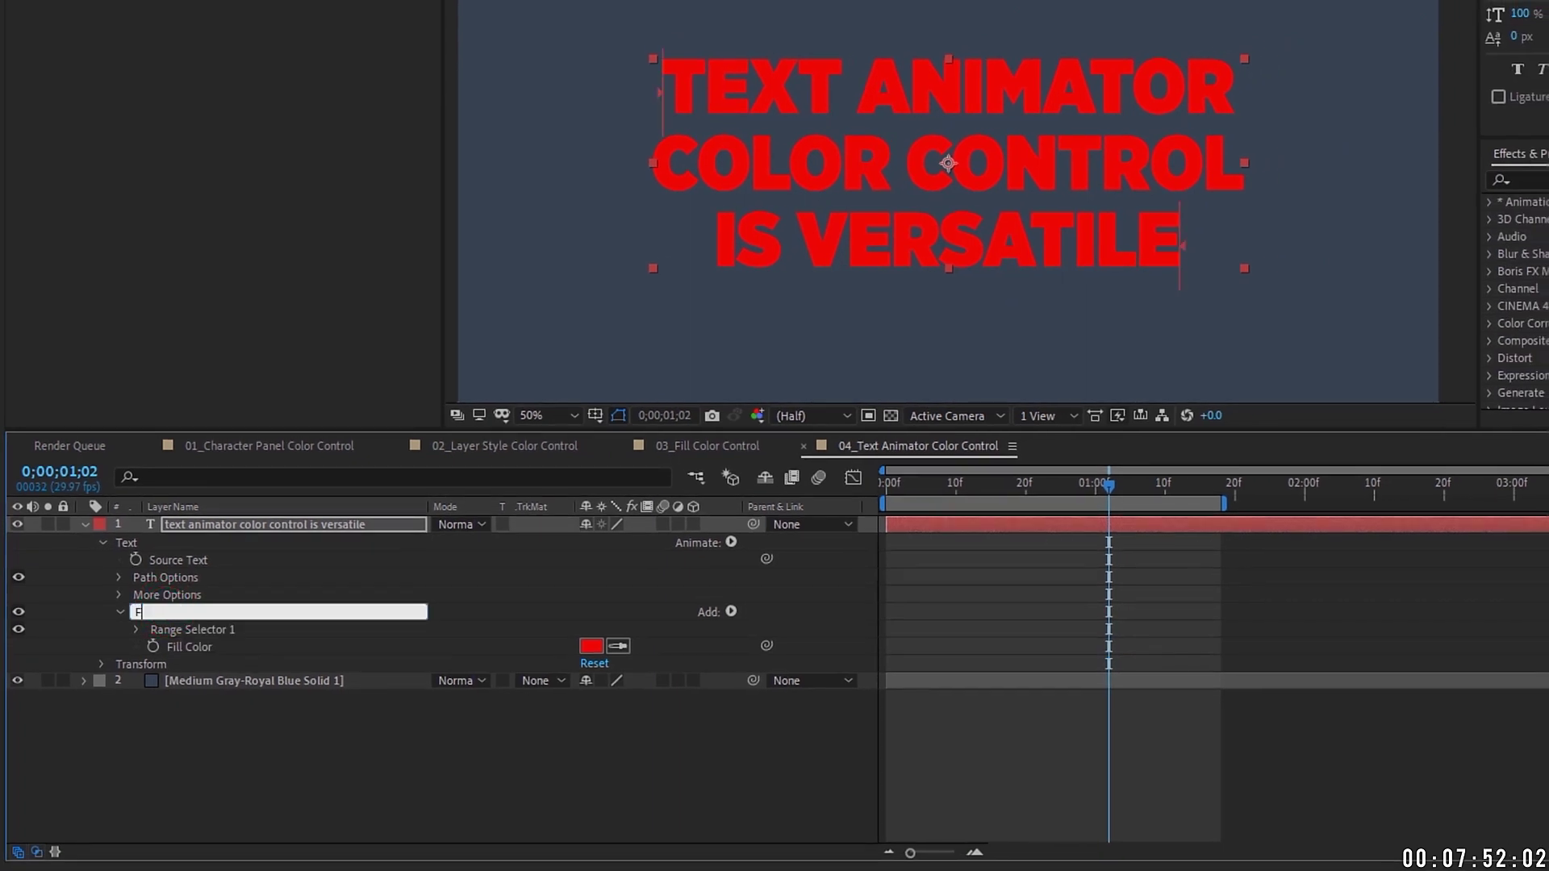
pyautogui.click(145, 543)
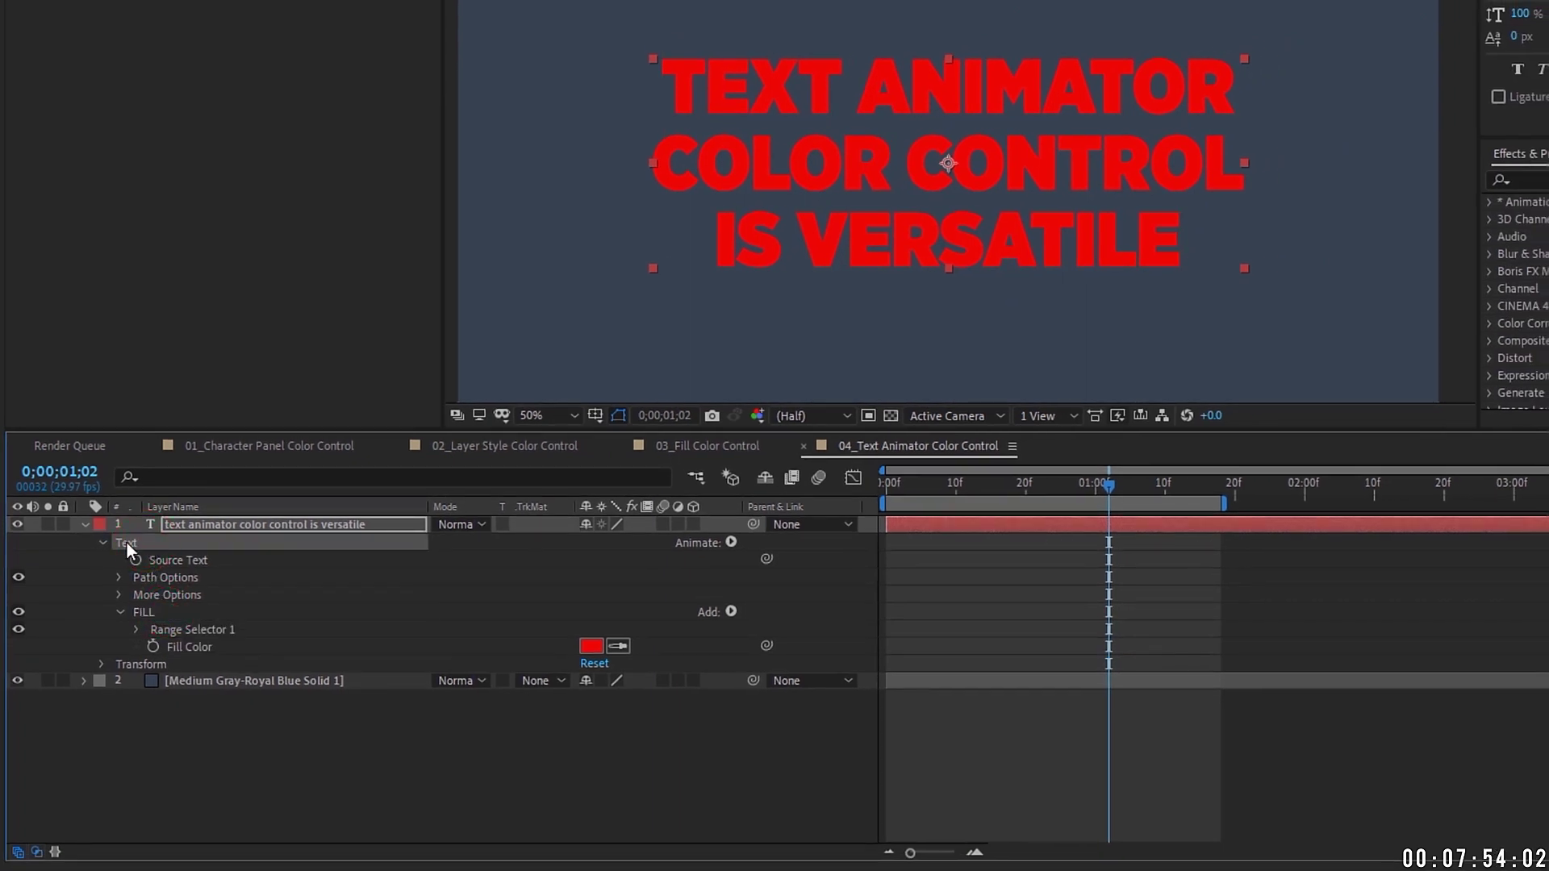
# Step: Add an RGB Stroke Color animator and name it STROKE
pyautogui.click(730, 543)
pyautogui.moveTo(842, 343)
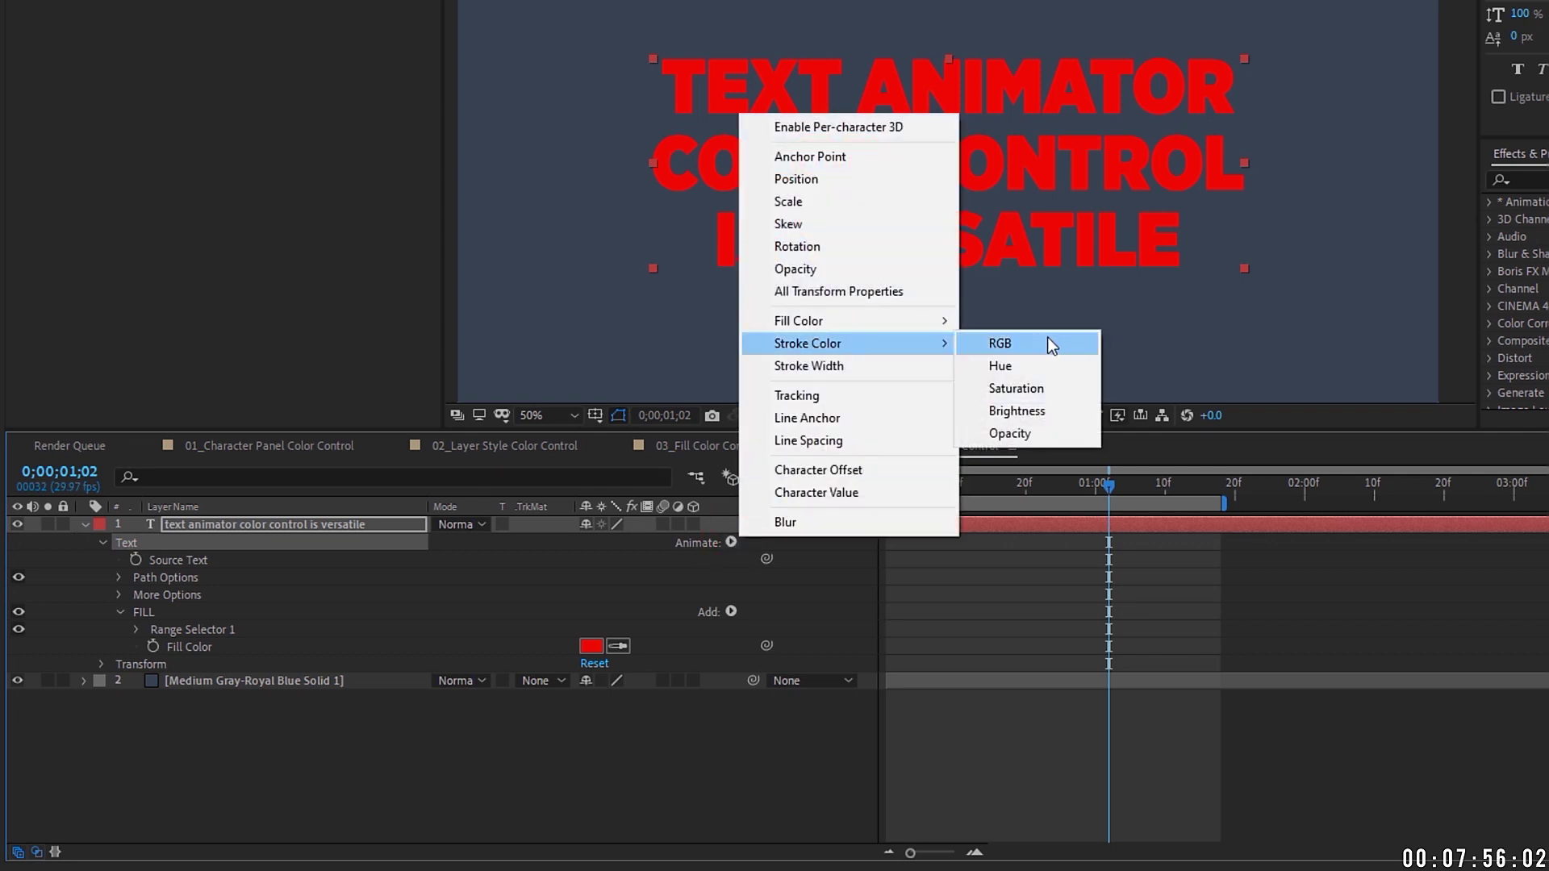
pyautogui.click(1043, 344)
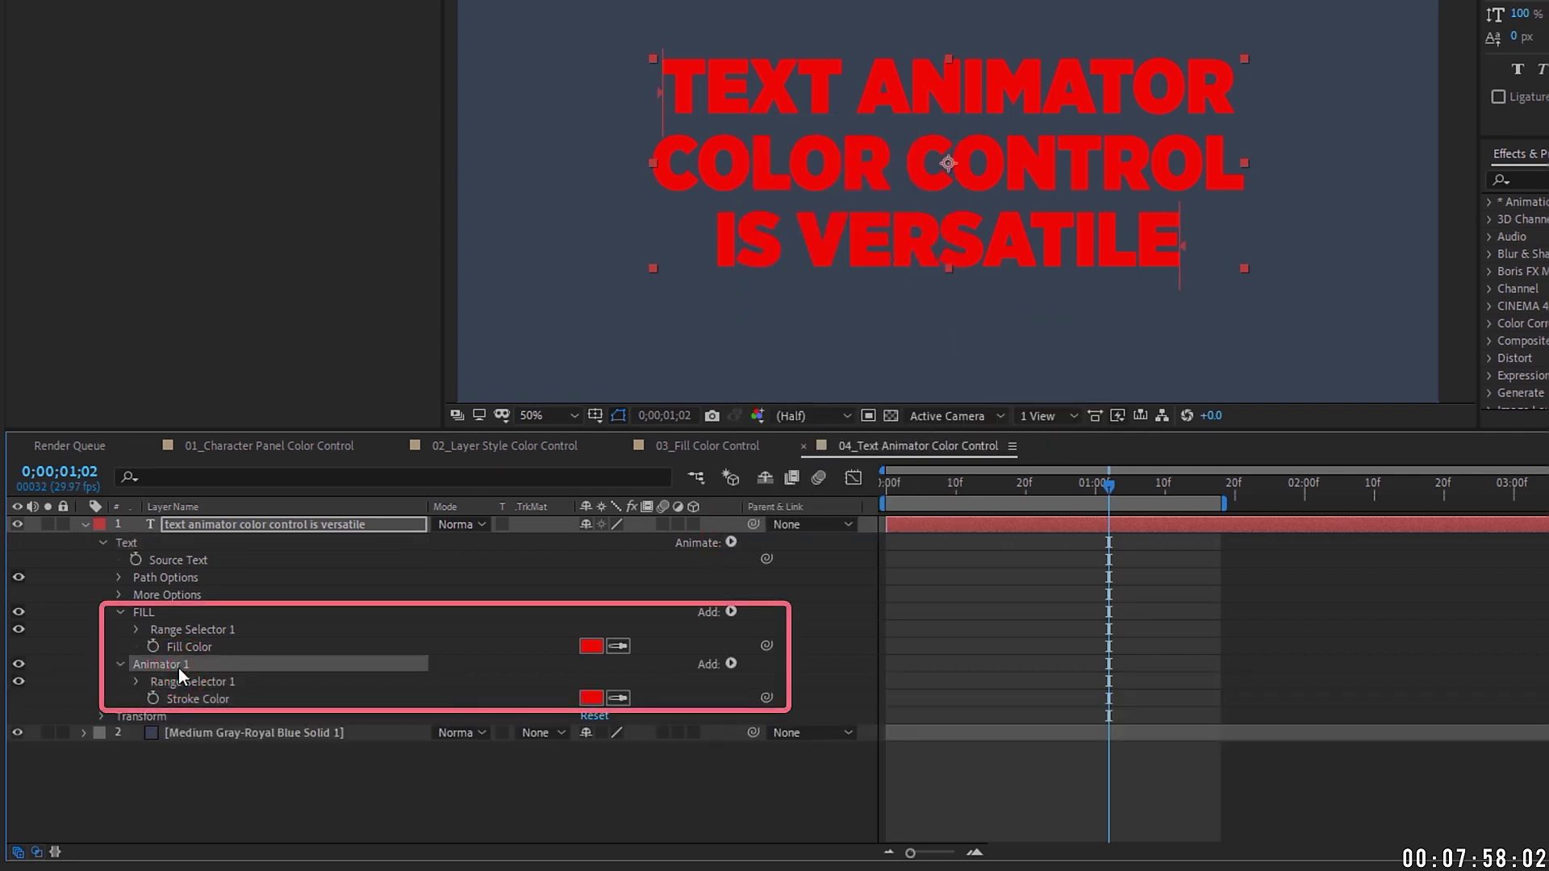
pyautogui.press('Return')
pyautogui.write('STROKE')
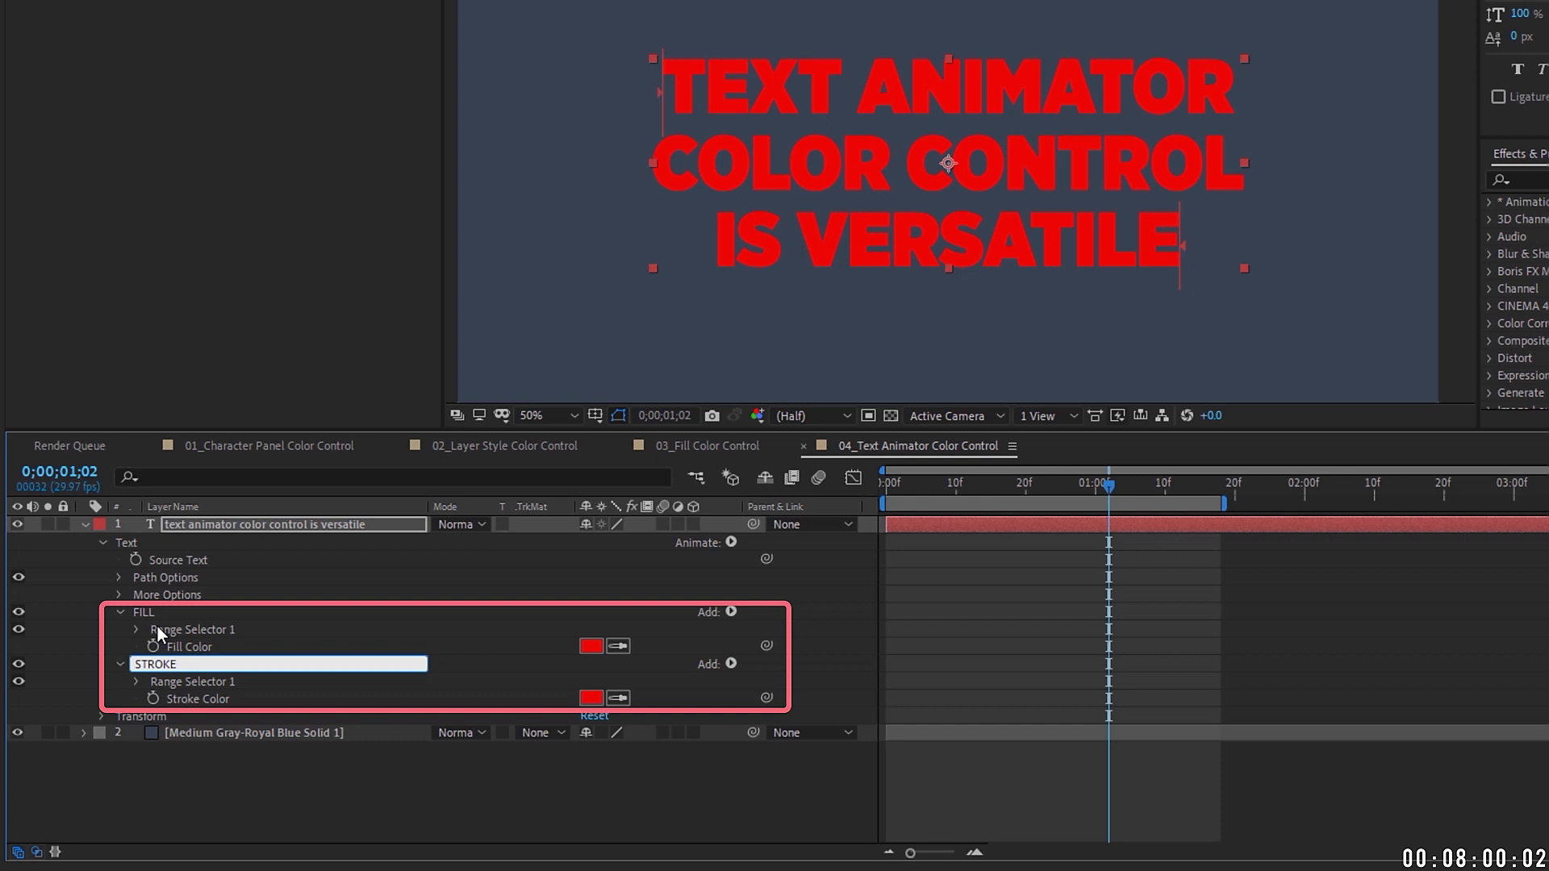
pyautogui.click(133, 631)
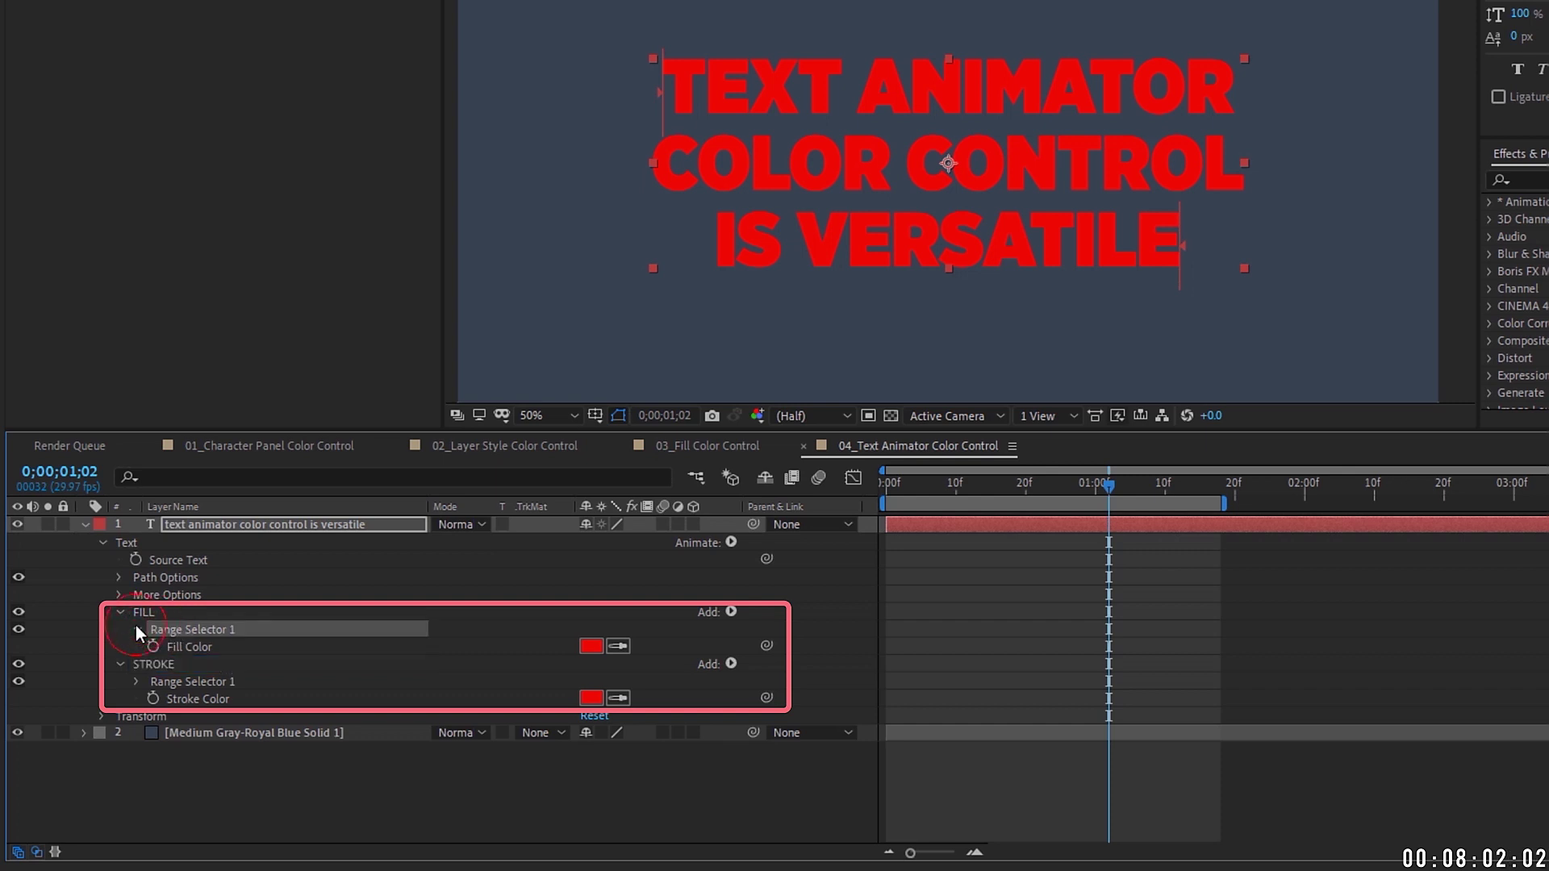
# Step: Inspect FILL's Range Selector Advanced settings, then delete the STROKE animator
pyautogui.click(136, 629)
pyautogui.click(155, 699)
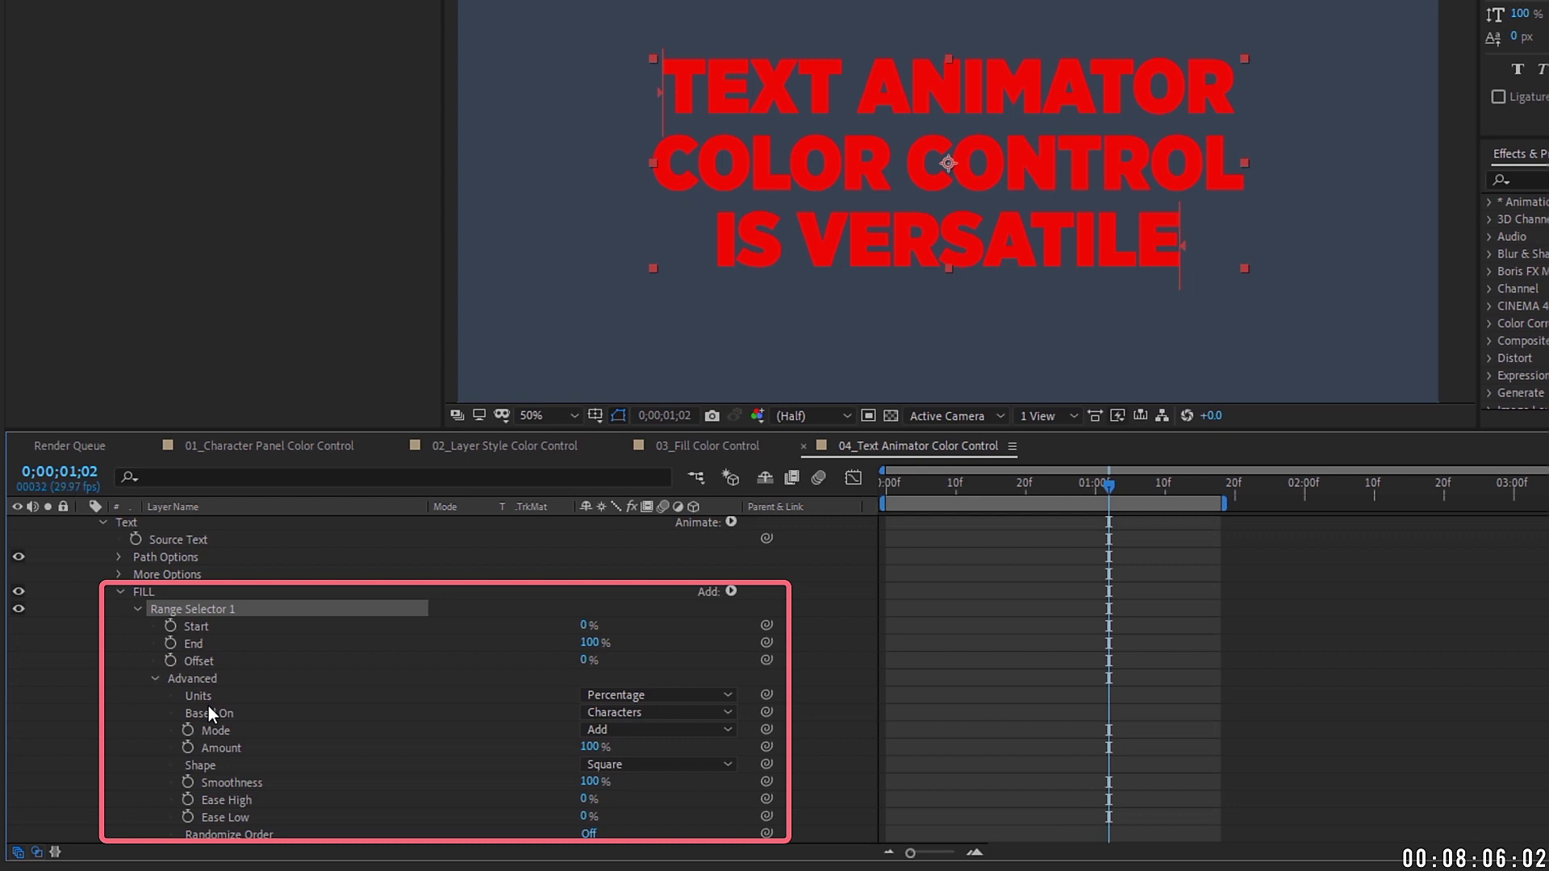
pyautogui.click(136, 610)
pyautogui.click(152, 651)
pyautogui.press('Delete')
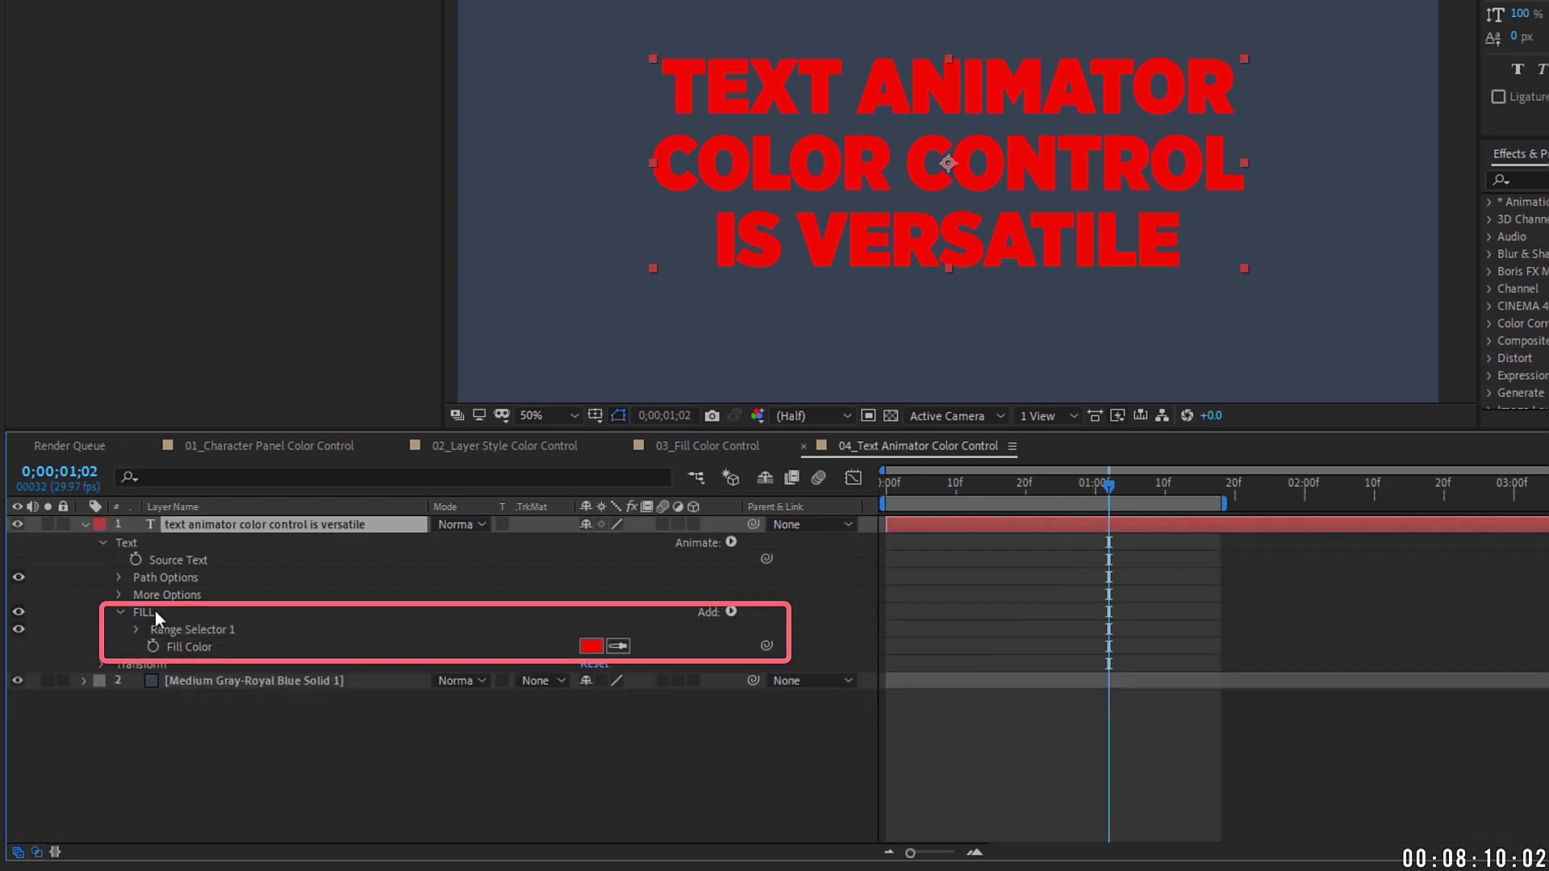
# Step: Add Stroke Color to FILL, pull its range End to 65%, then remove Stroke Color from FILL
pyautogui.click(155, 612)
pyautogui.click(731, 542)
pyautogui.moveTo(816, 350)
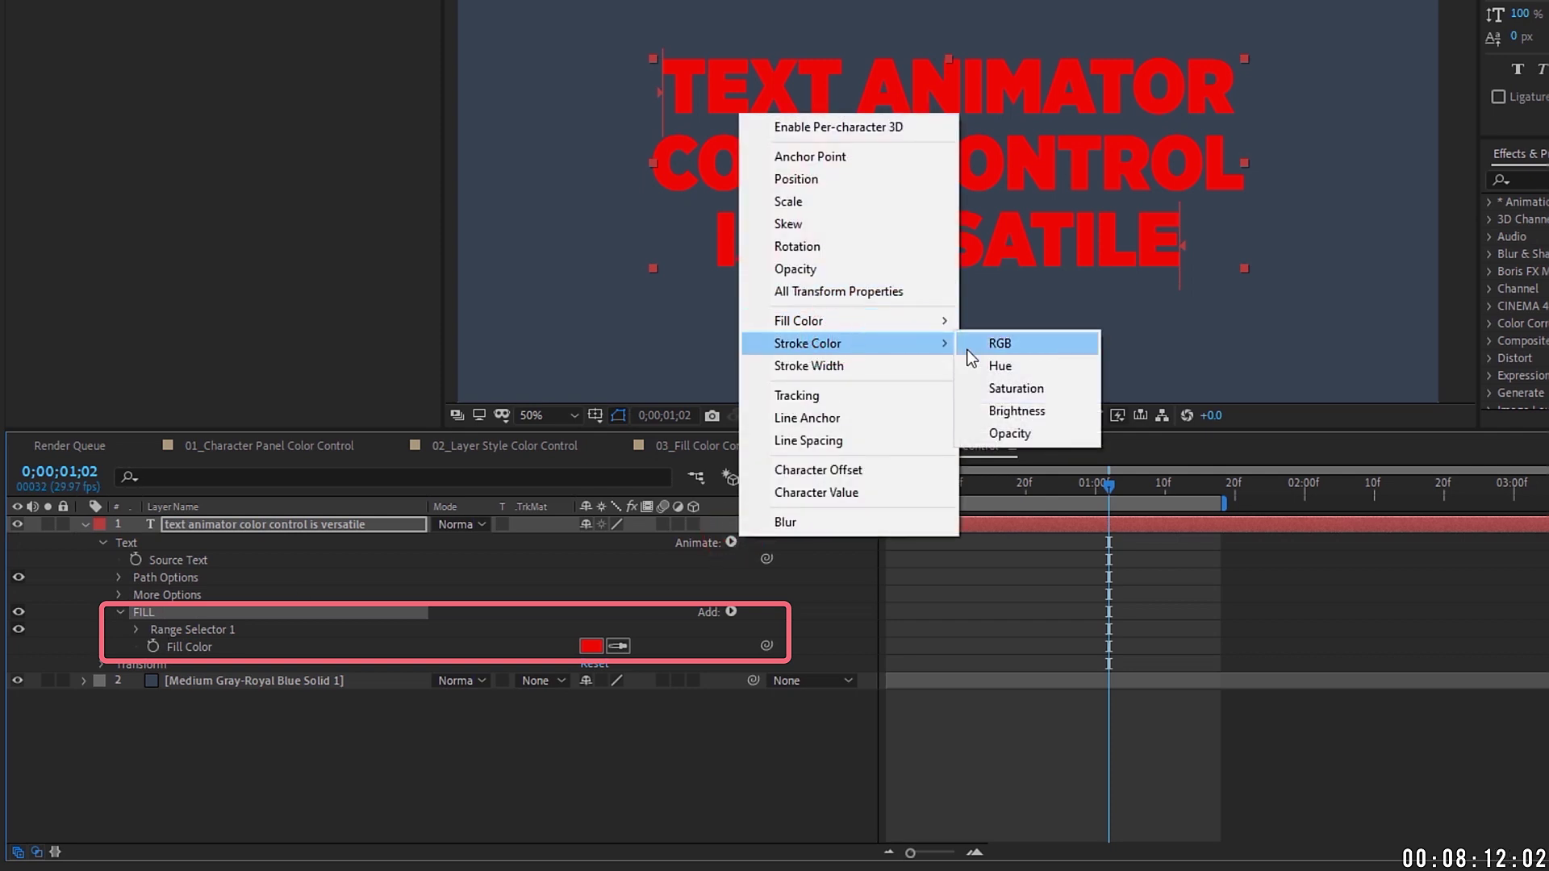
pyautogui.click(990, 344)
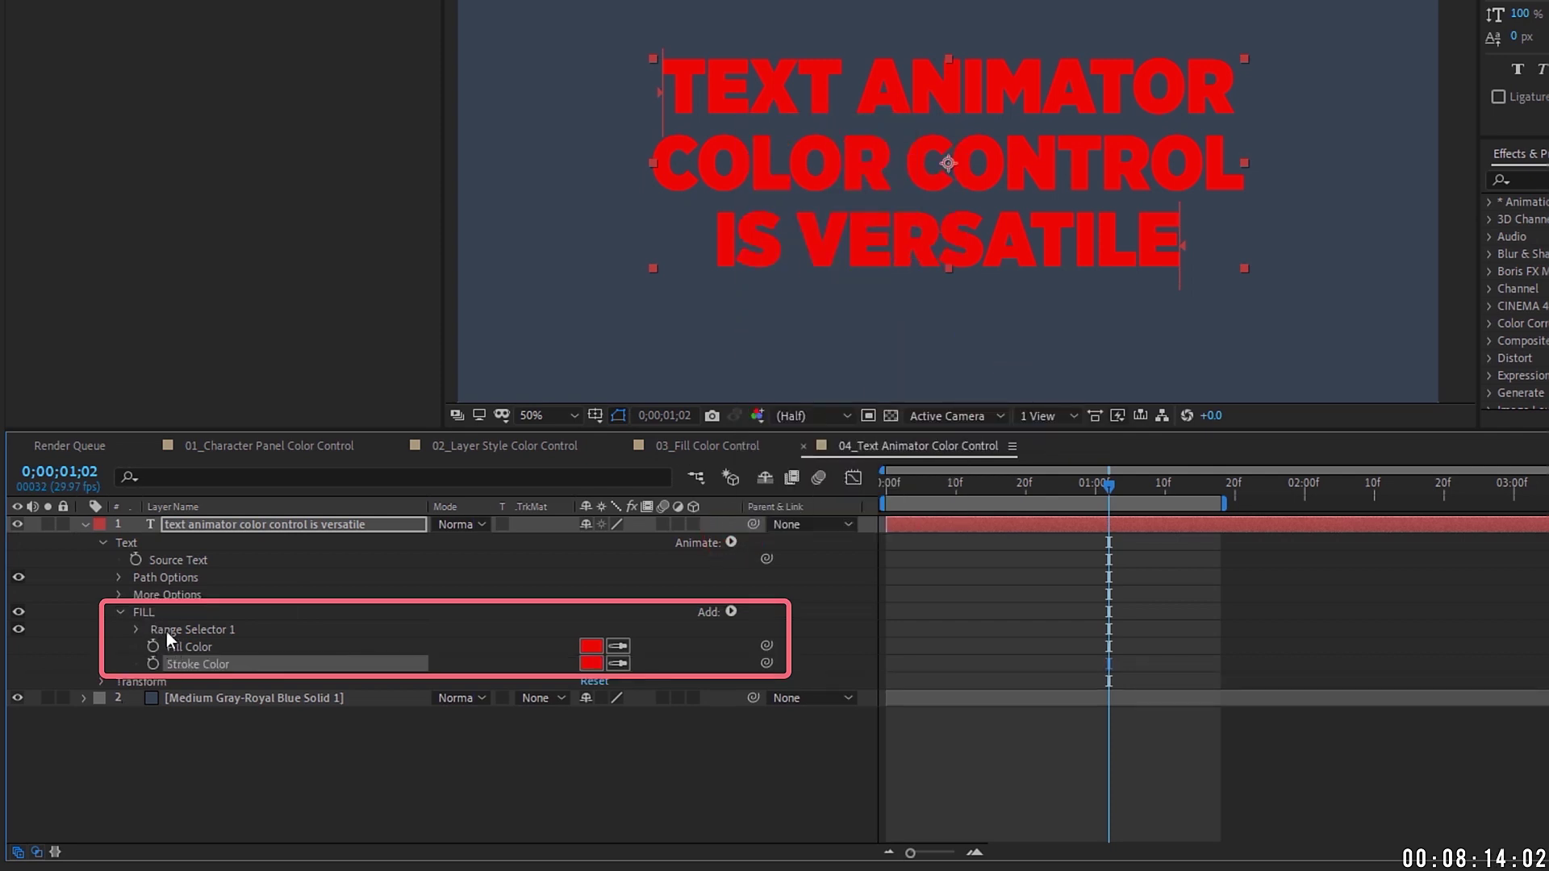
pyautogui.click(136, 629)
pyautogui.moveTo(584, 643); pyautogui.dragTo(617, 635)
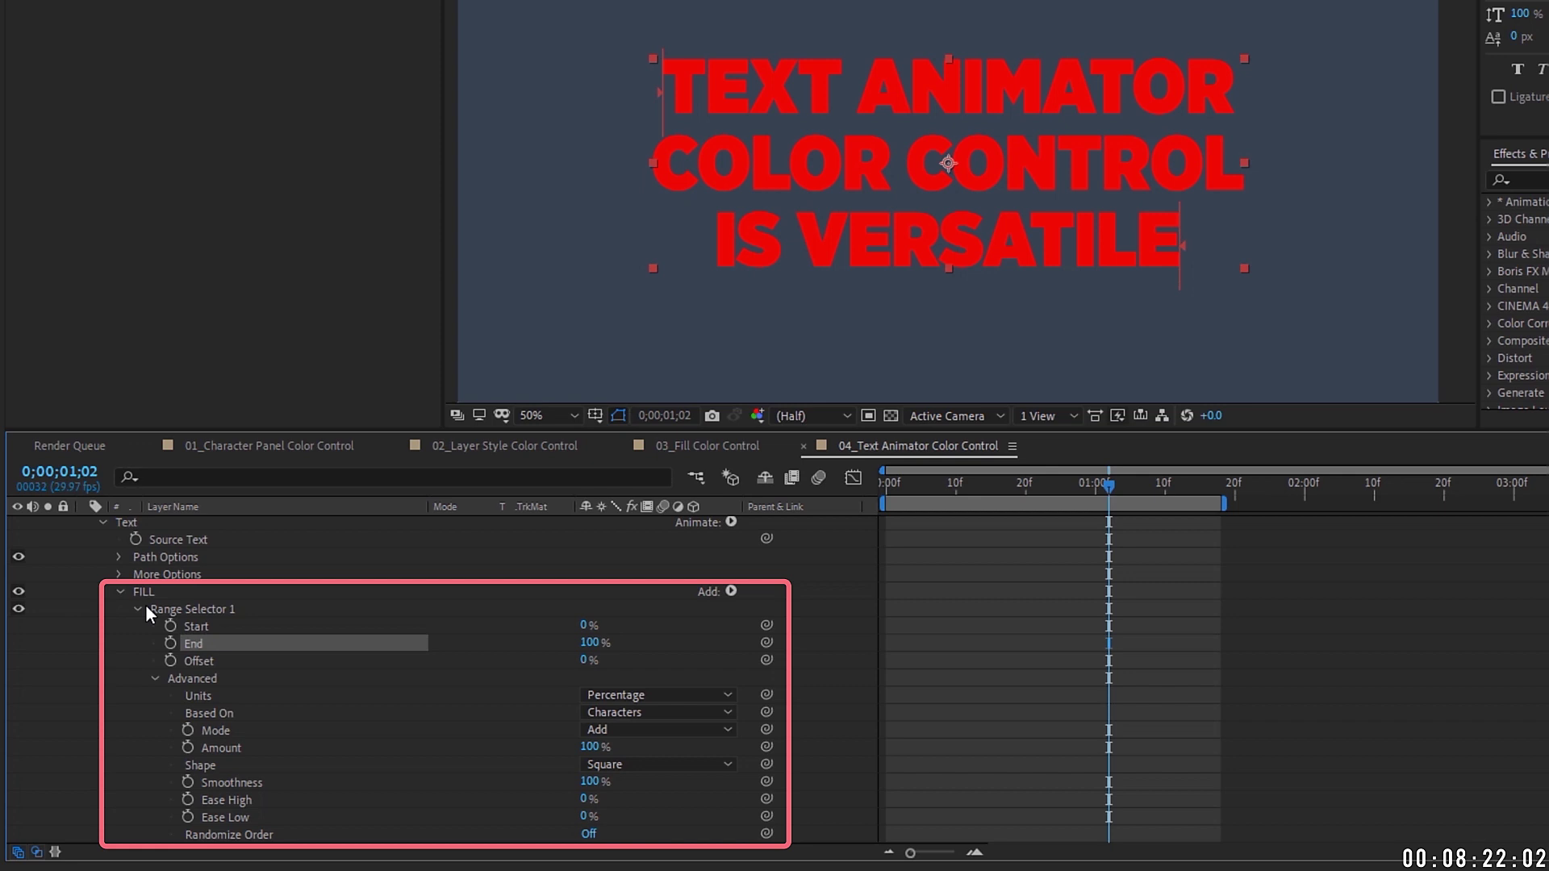
pyautogui.click(143, 605)
pyautogui.click(193, 669)
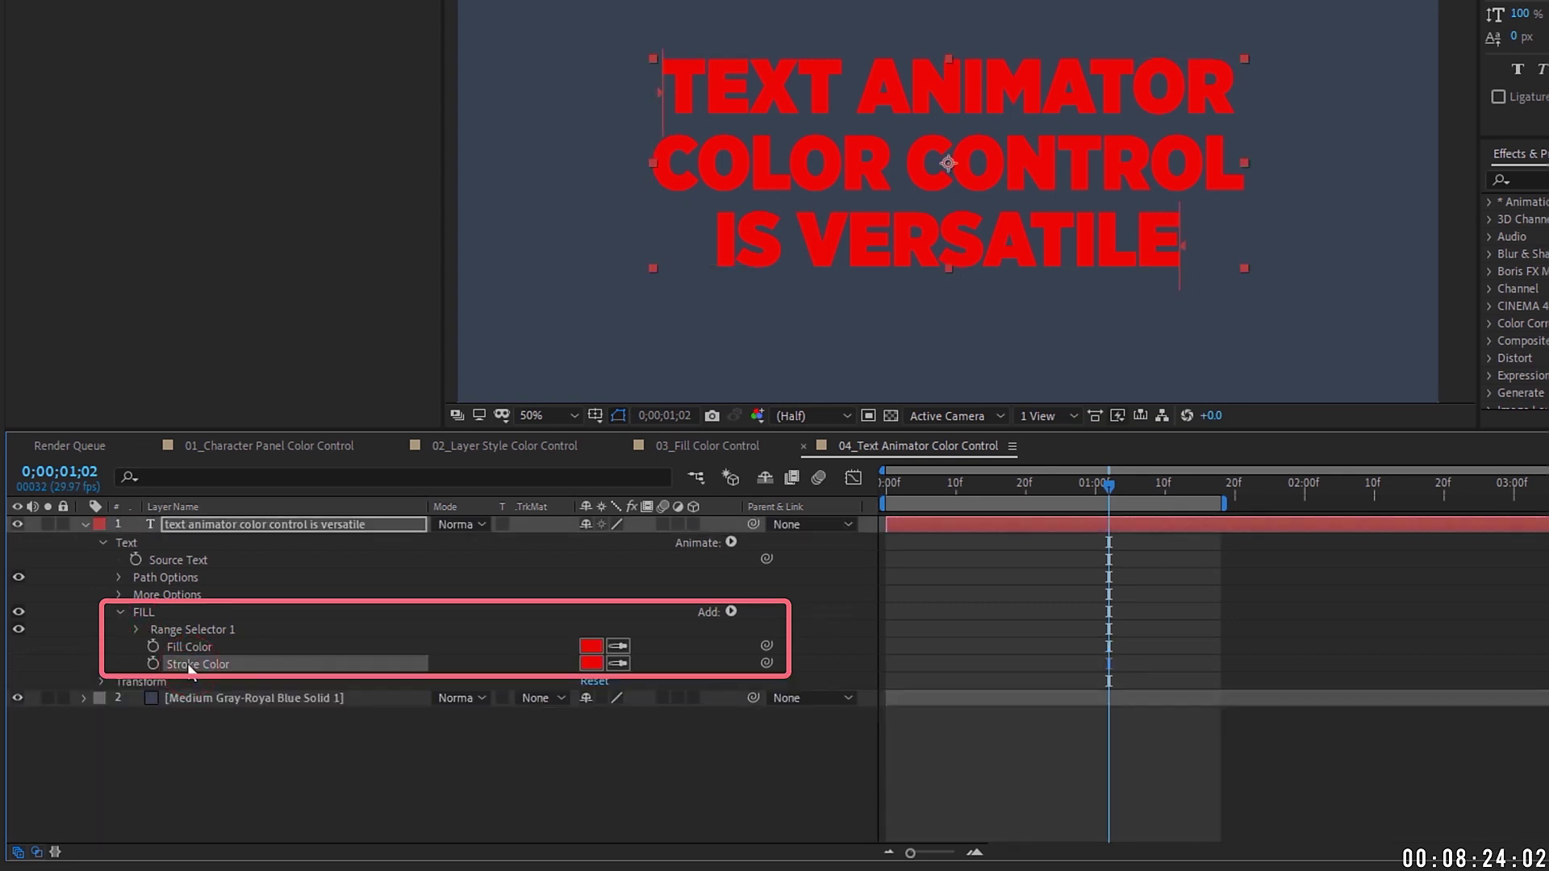
pyautogui.press('Delete')
# Step: Add a new RGB Stroke Color animator to the text and rename it STROKE
pyautogui.click(148, 555)
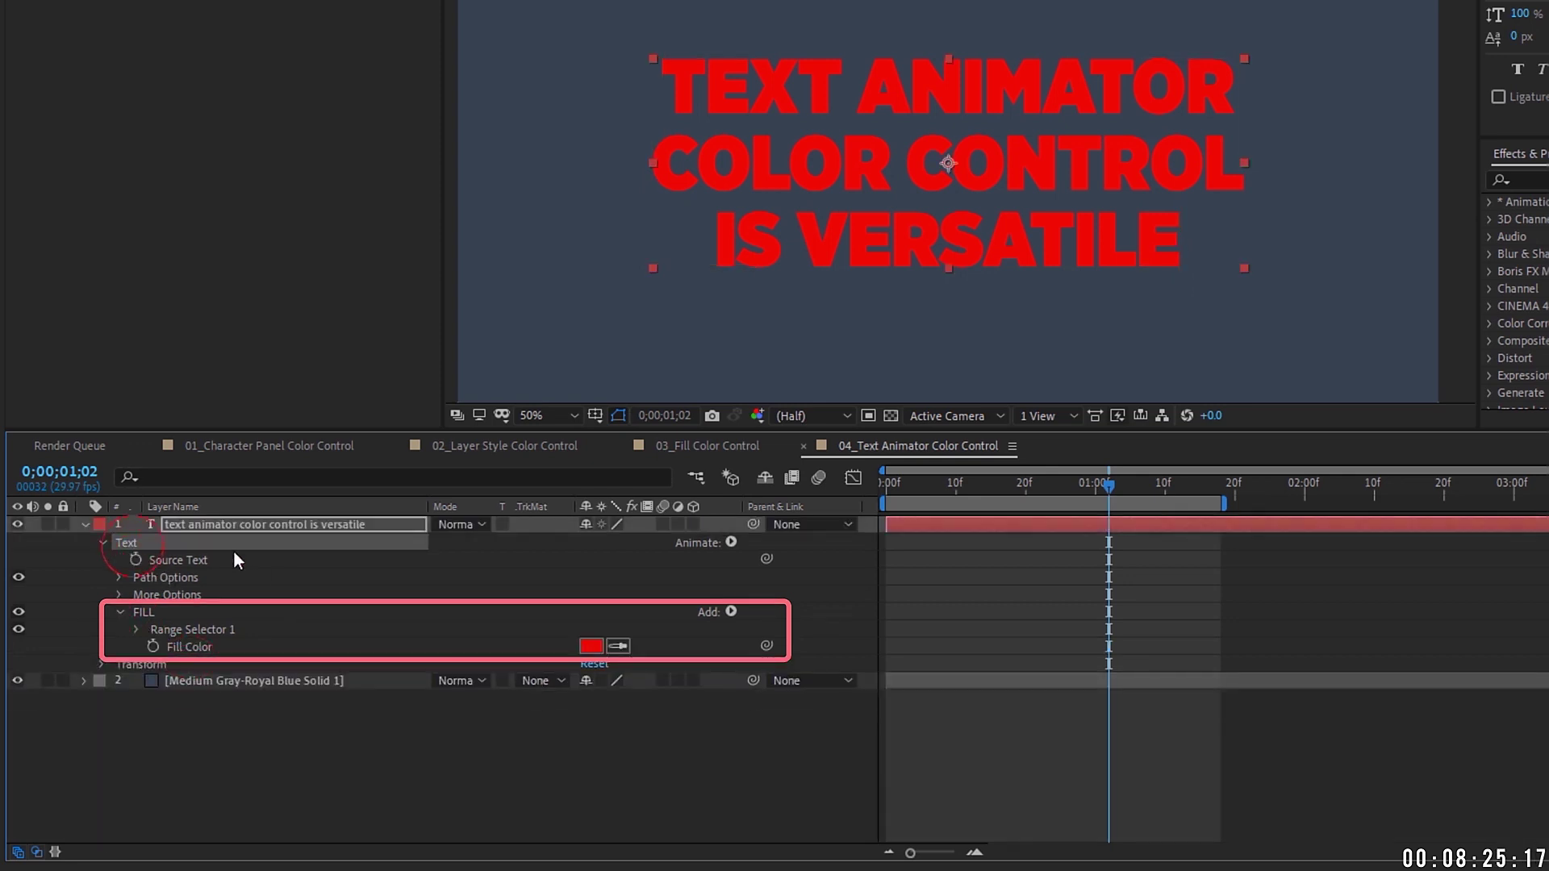
pyautogui.click(731, 543)
pyautogui.moveTo(836, 343)
pyautogui.click(1000, 343)
pyautogui.click(190, 660)
pyautogui.press('Return')
pyautogui.write('STROKE')
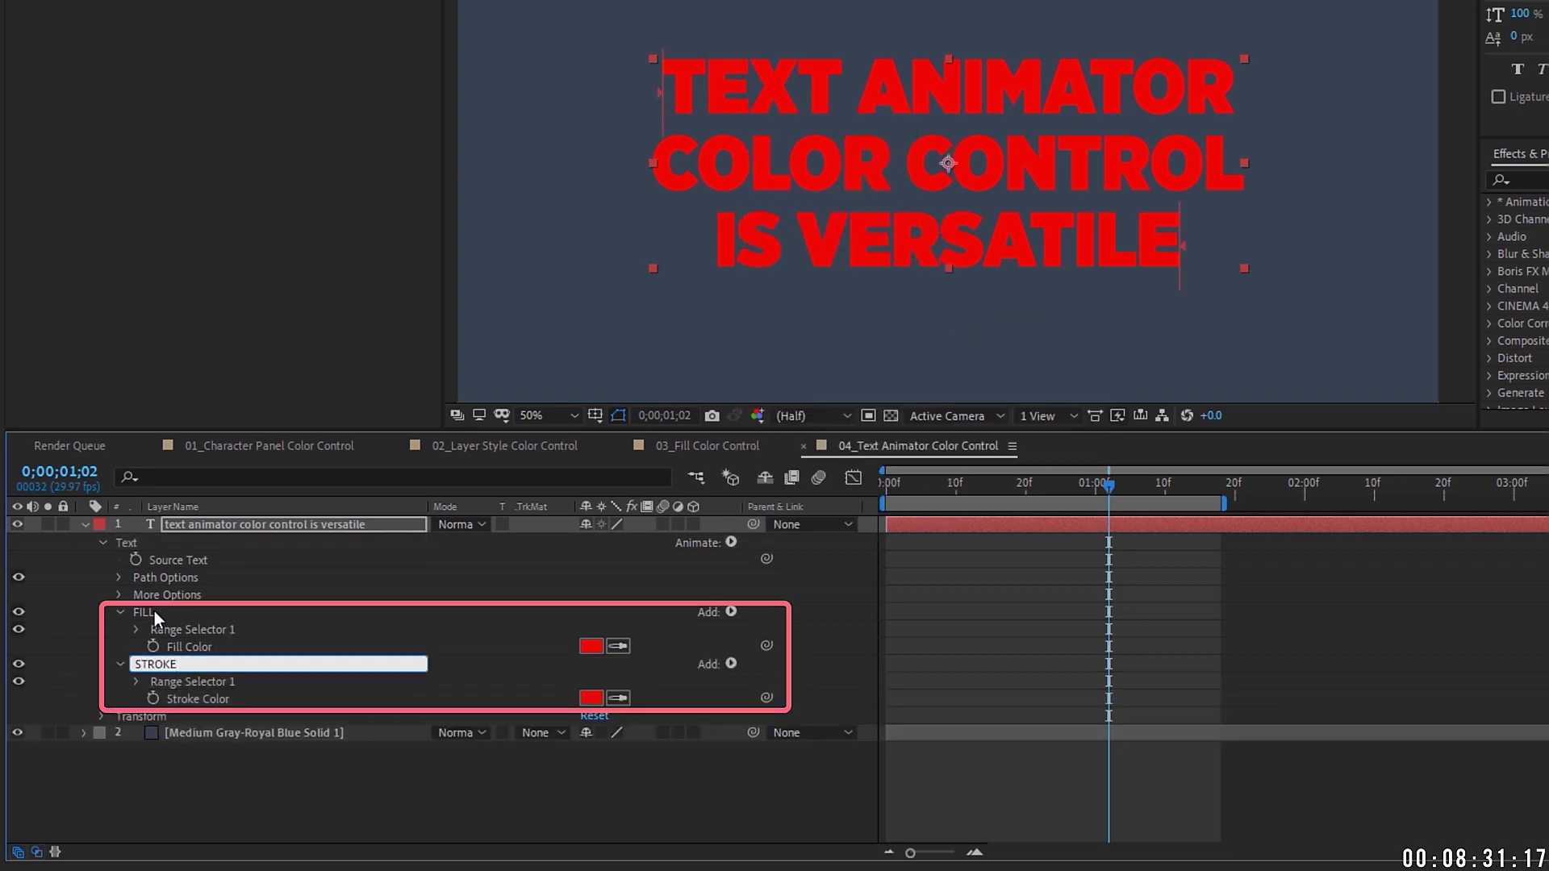
pyautogui.press('Return')
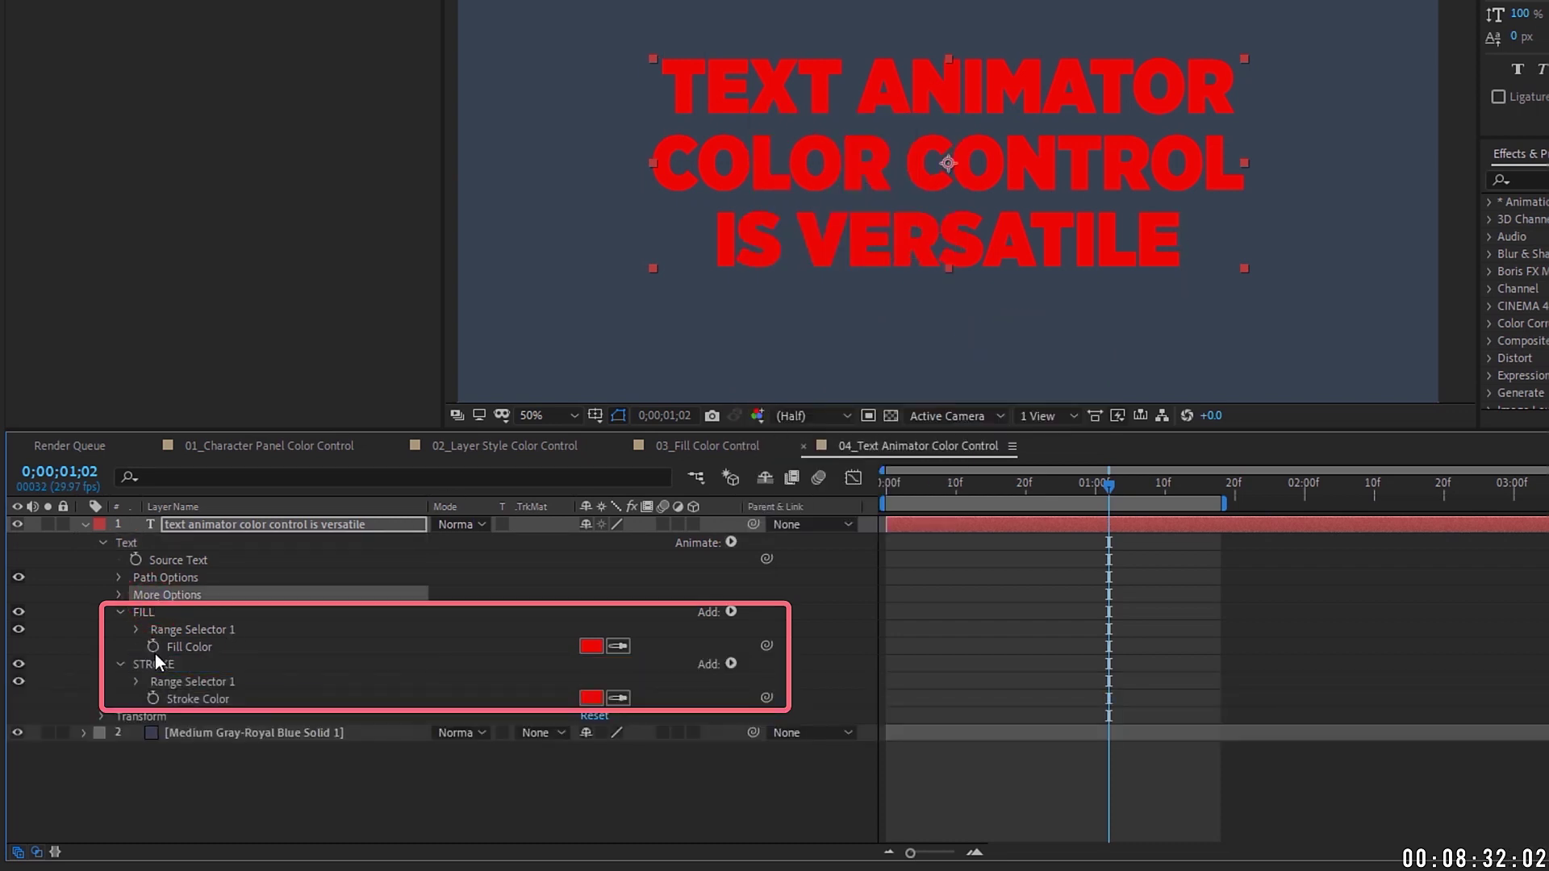
# Step: Add a Stroke Width animator and bring up the FILL animator's colour picker
pyautogui.click(731, 543)
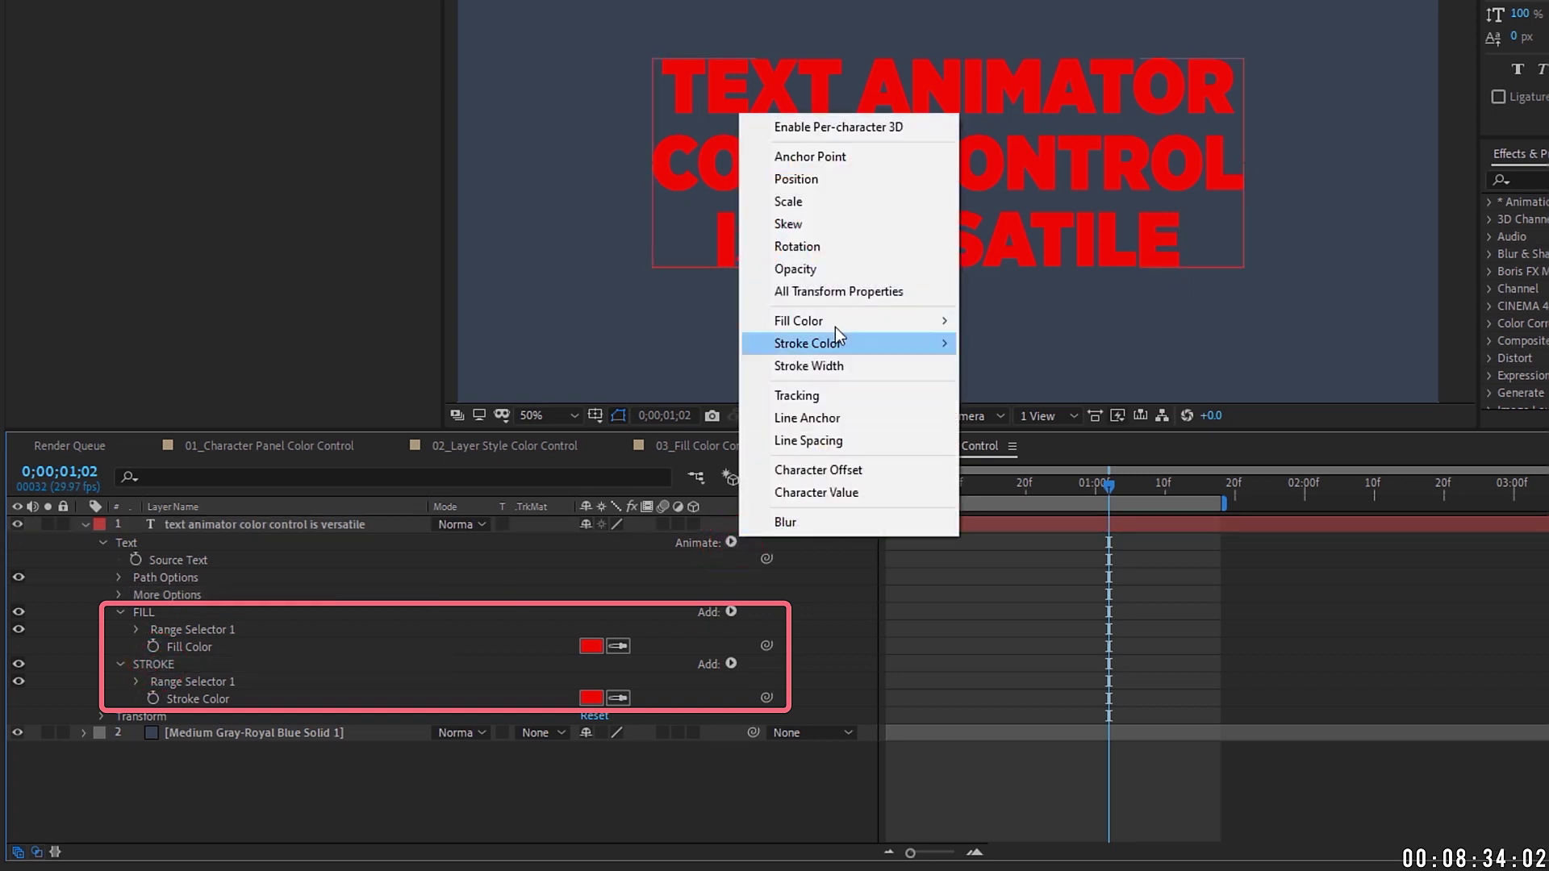
pyautogui.click(845, 364)
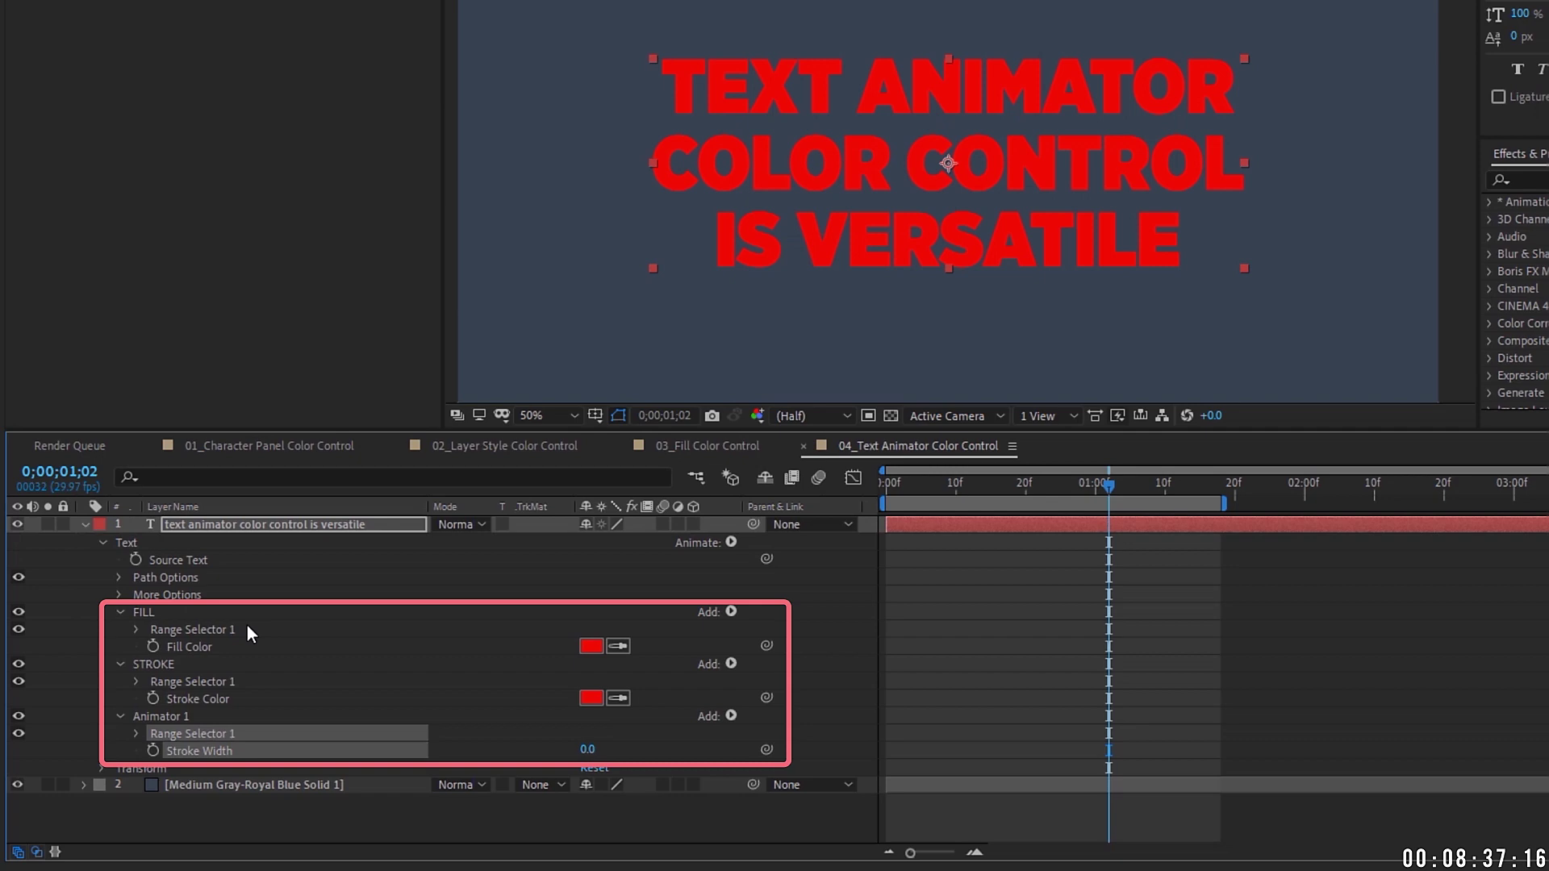
pyautogui.click(592, 645)
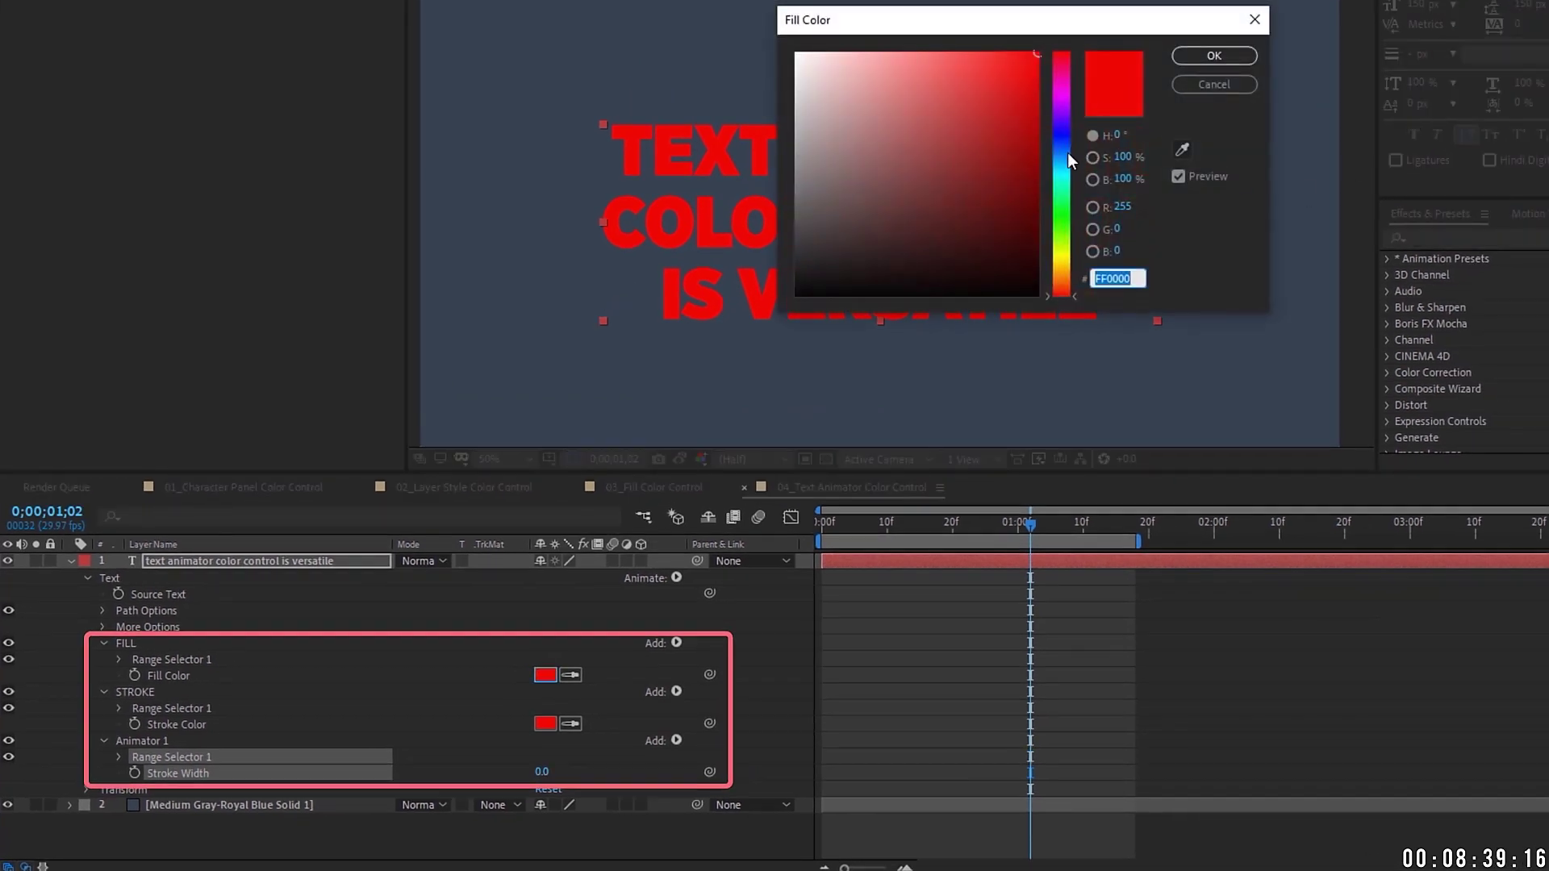
# Step: Set FILL's colour to blue 118ECF and scrub the animator stroke width to 23
pyautogui.click(1067, 160)
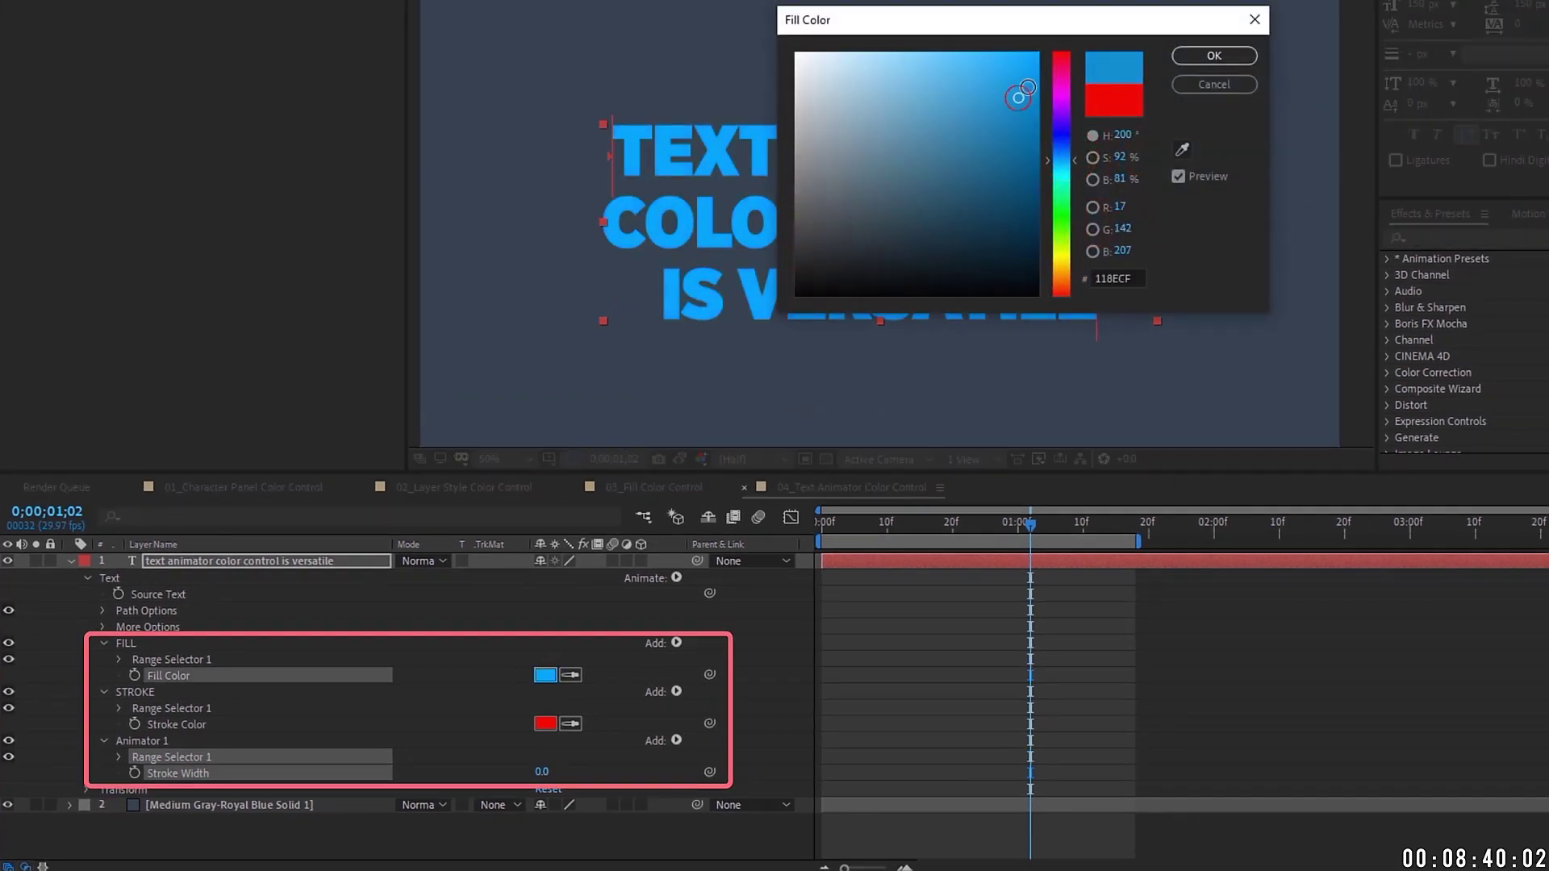
pyautogui.click(1214, 55)
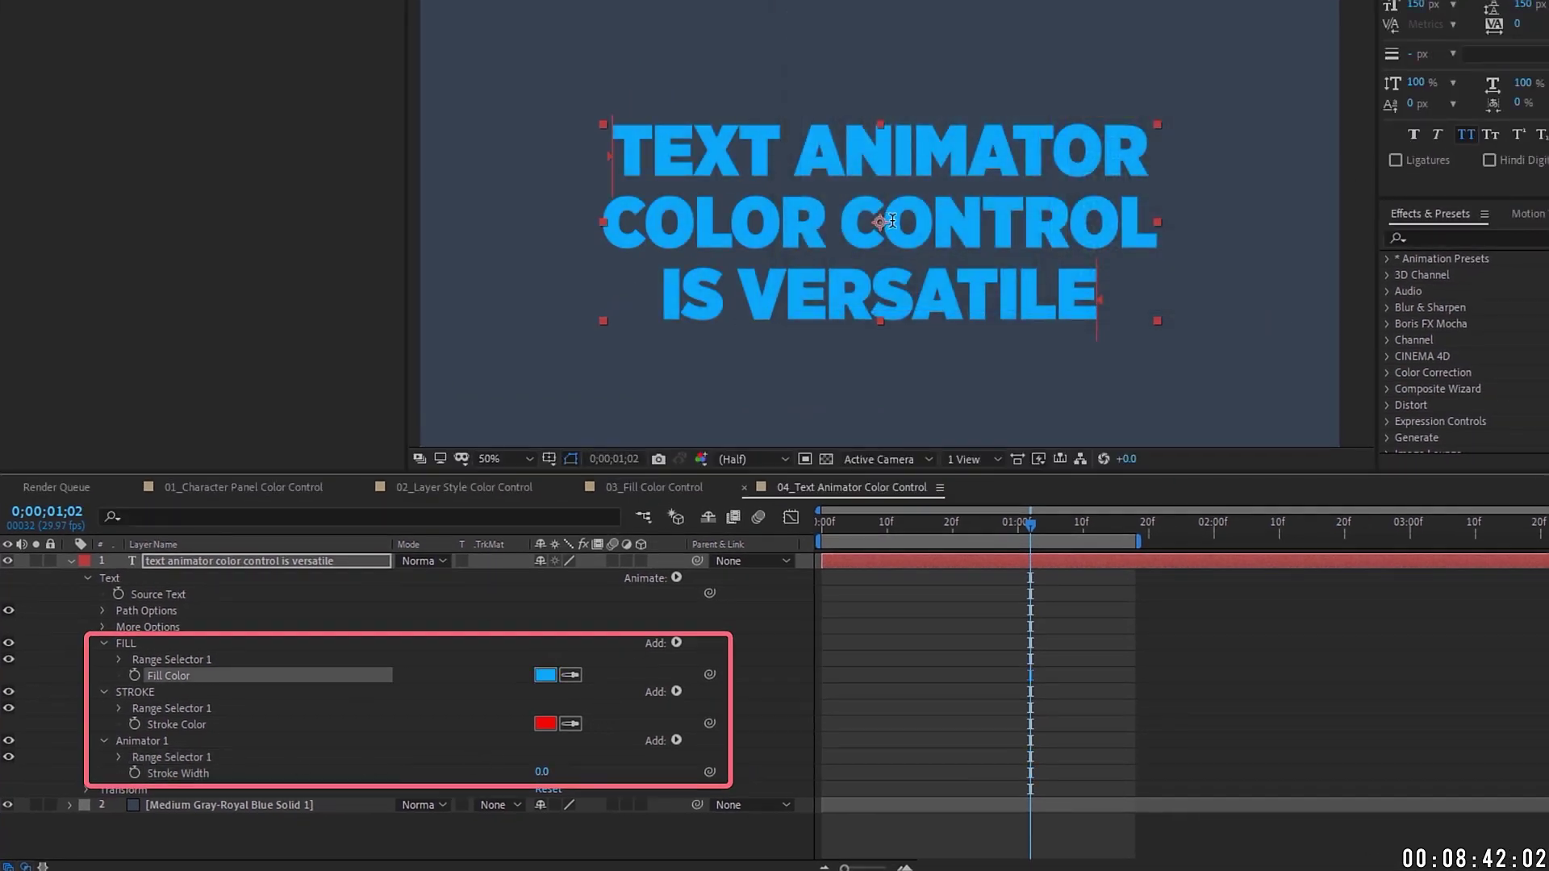
pyautogui.scroll(2, 891, 219)
pyautogui.moveTo(538, 772)
pyautogui.mouseDown()
pyautogui.moveTo(596, 762)
pyautogui.moveTo(513, 773)
pyautogui.moveTo(604, 775)
pyautogui.moveTo(448, 779)
pyautogui.moveTo(475, 779)
pyautogui.mouseUp()
pyautogui.click(561, 773)
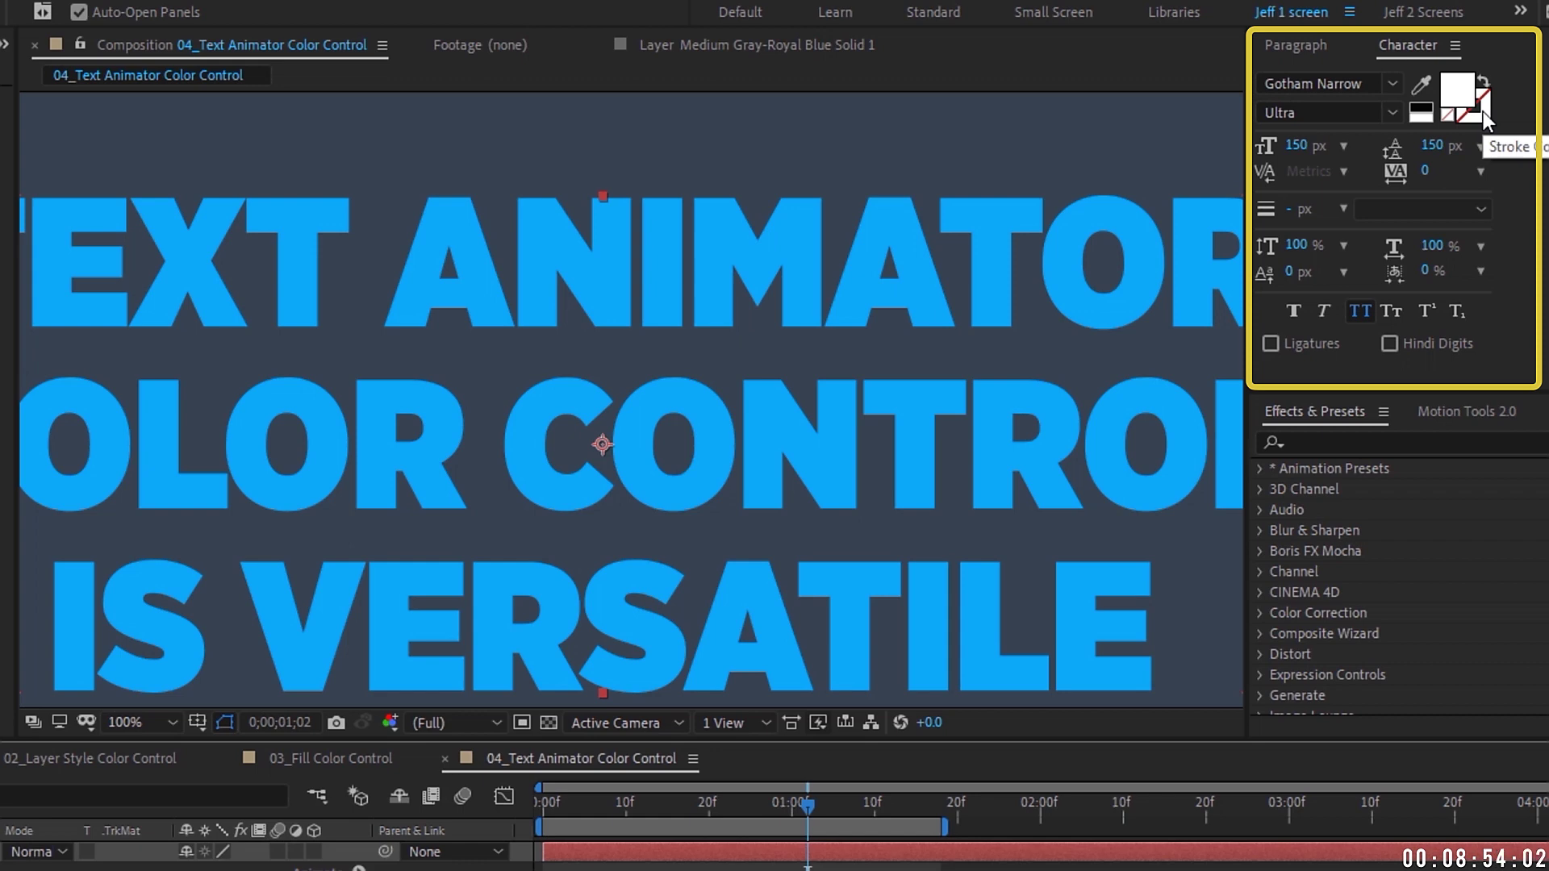
# Step: In the Character panel set the text stroke colour to red and base stroke width to 0
pyautogui.click(1483, 111)
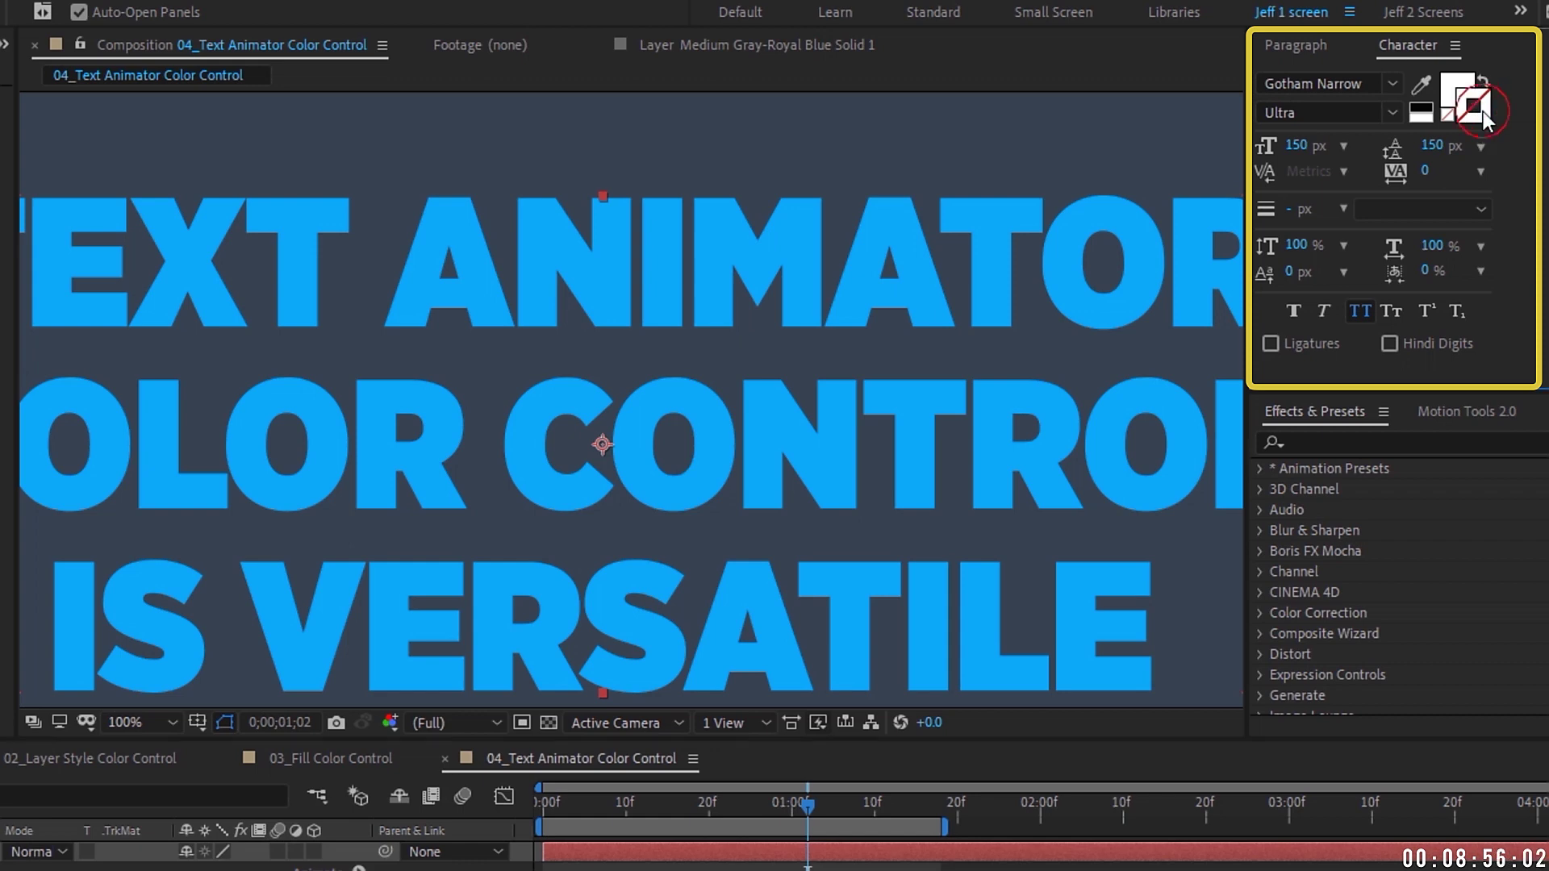
pyautogui.click(1484, 113)
pyautogui.click(817, 208)
pyautogui.click(1026, 216)
pyautogui.click(1295, 211)
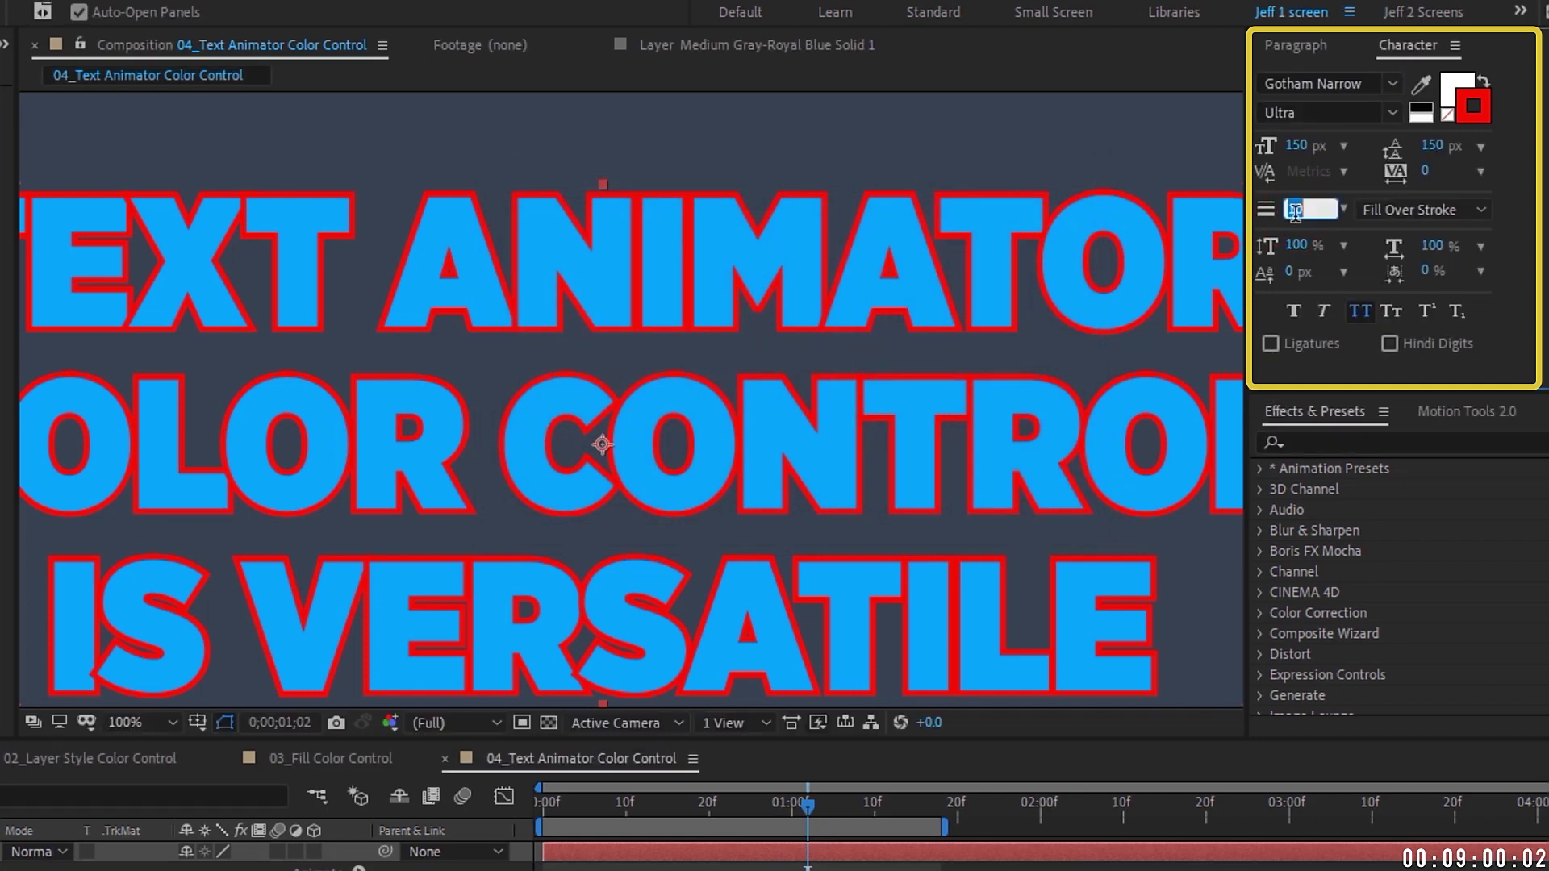
pyautogui.write('0')
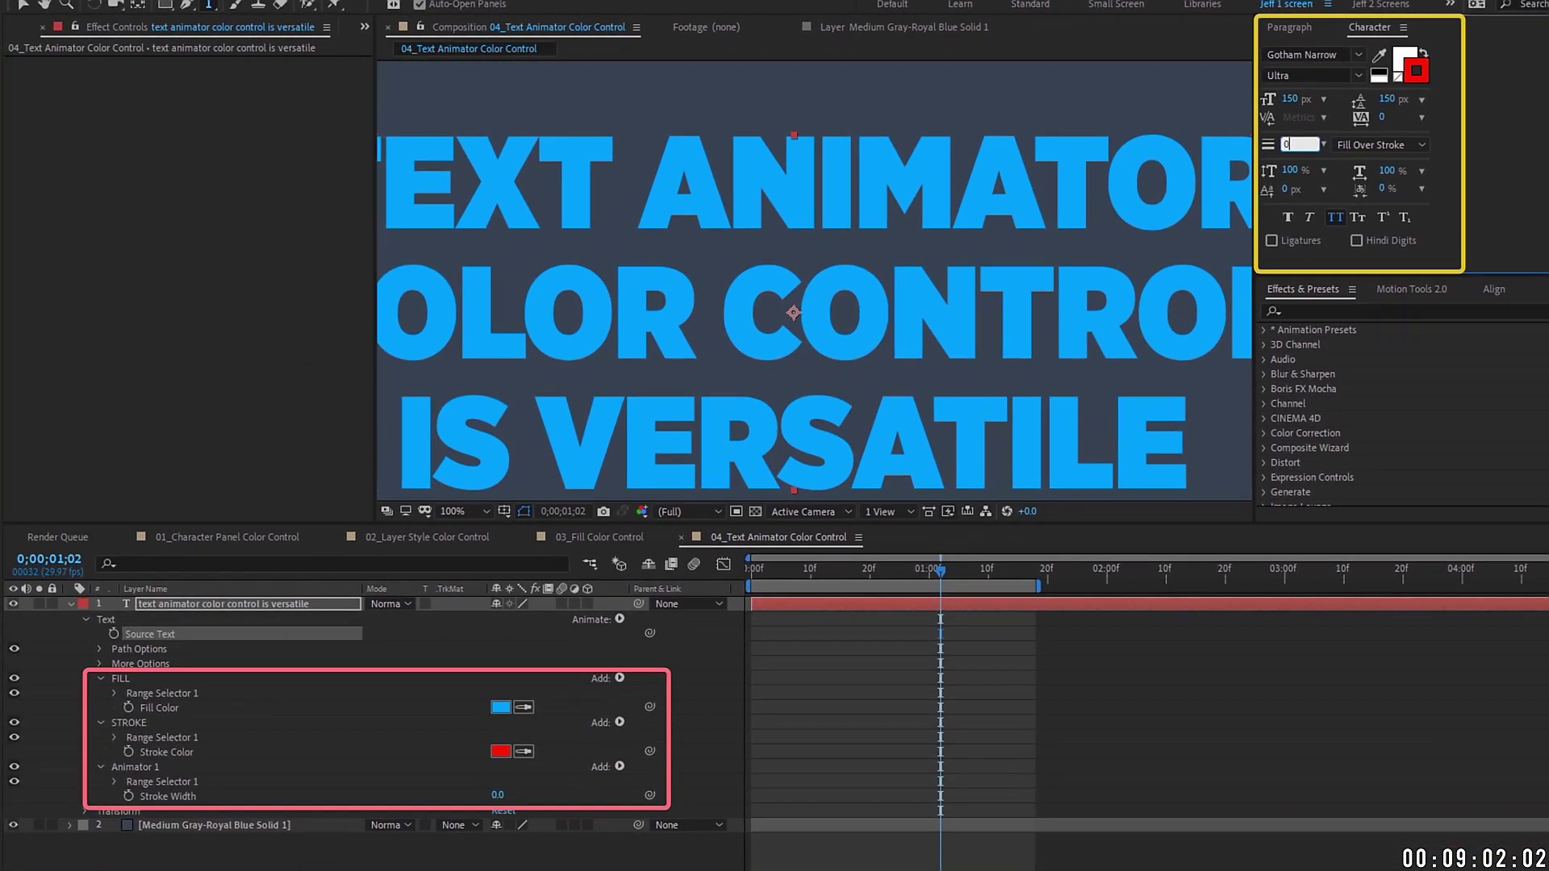
# Step: Raise the animator stroke width to 8 and try stroke-over-fill before restoring fill over stroke
pyautogui.moveTo(498, 795); pyautogui.dragTo(500, 797)
pyautogui.click(1349, 149)
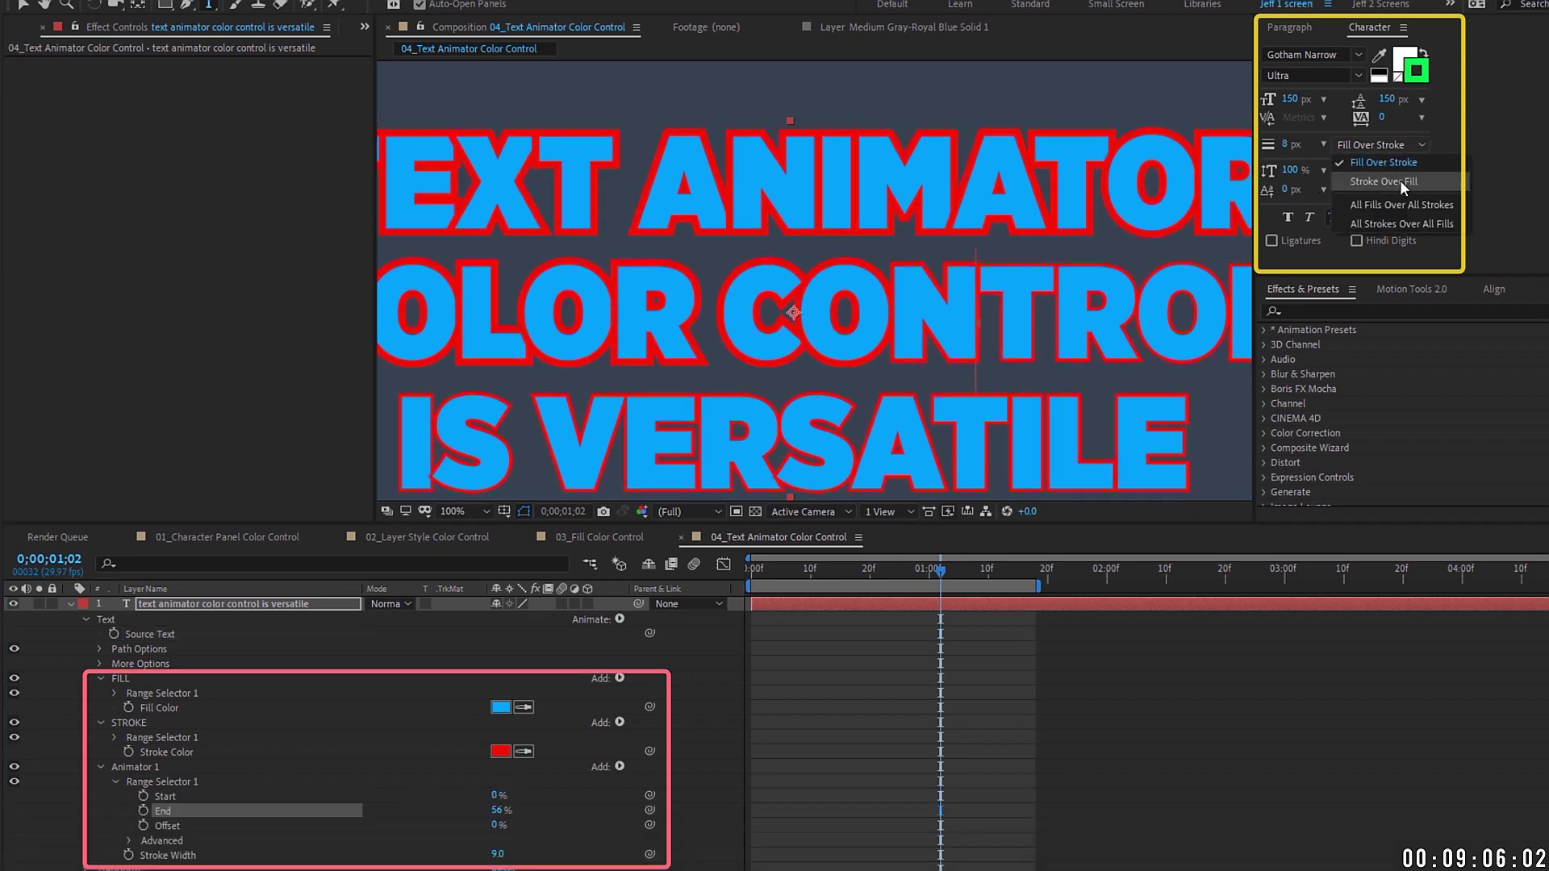
pyautogui.click(1401, 180)
pyautogui.click(1406, 147)
pyautogui.click(1397, 162)
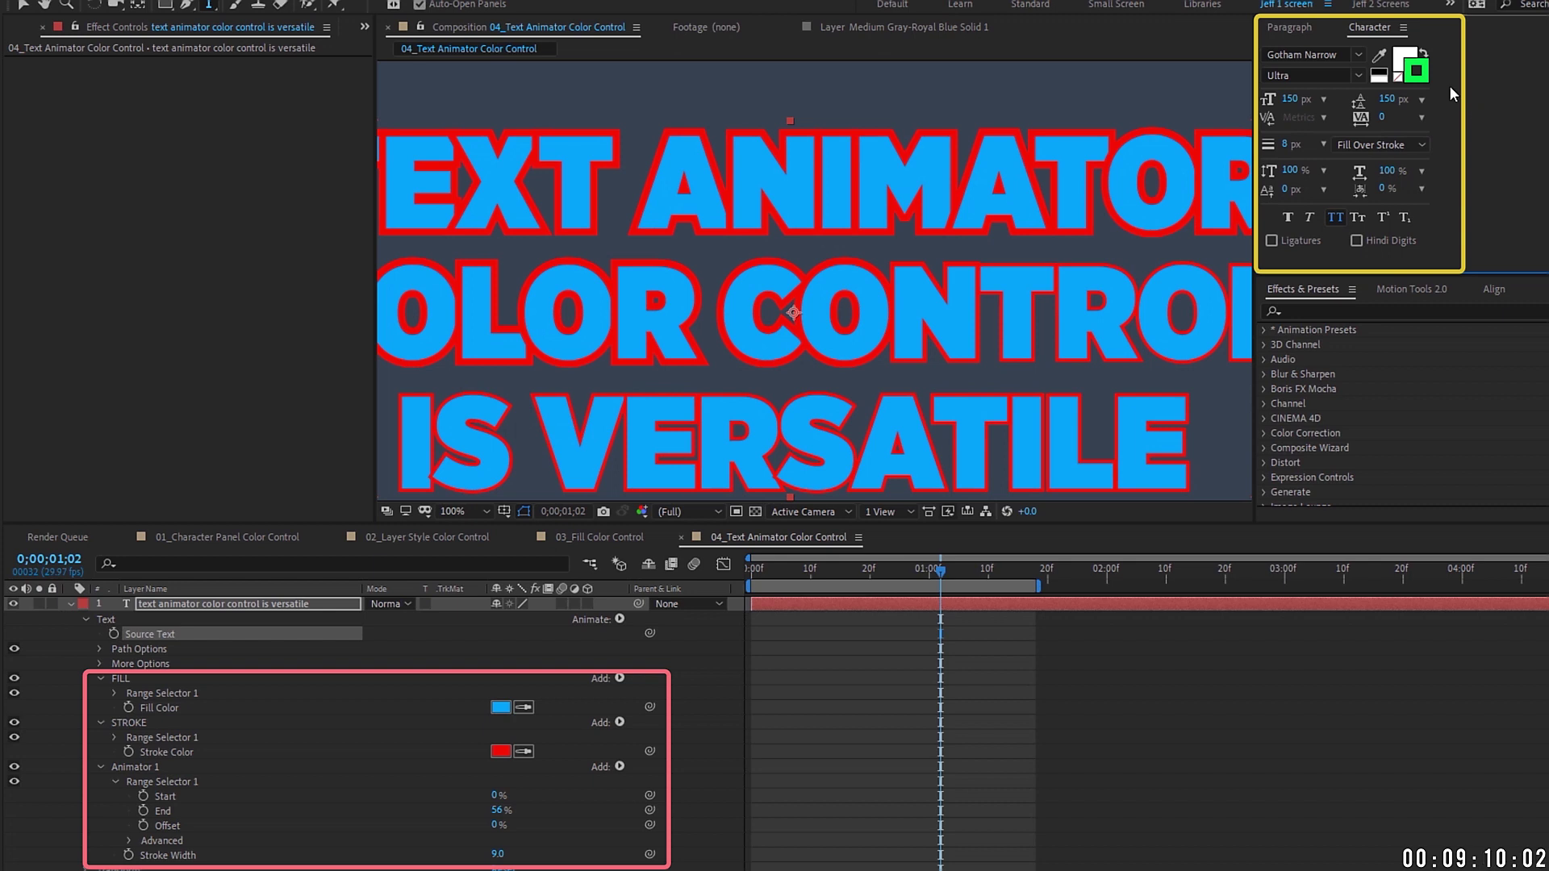
# Step: Remove the text's base fill colour, then set it again from the fill colour picker
pyautogui.click(1399, 77)
pyautogui.click(242, 678)
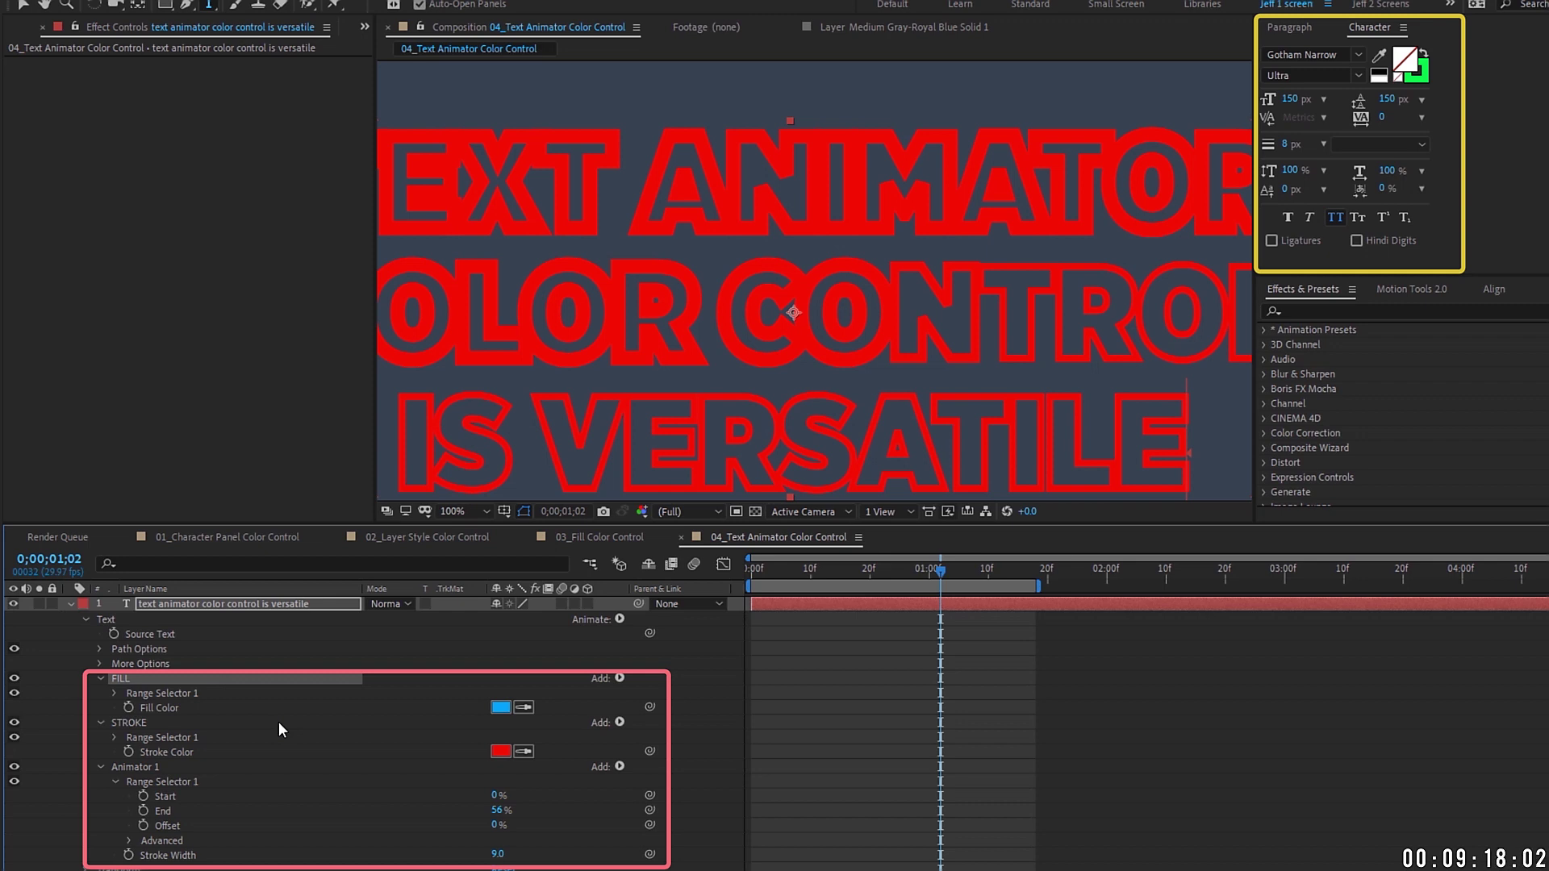
pyautogui.click(1405, 59)
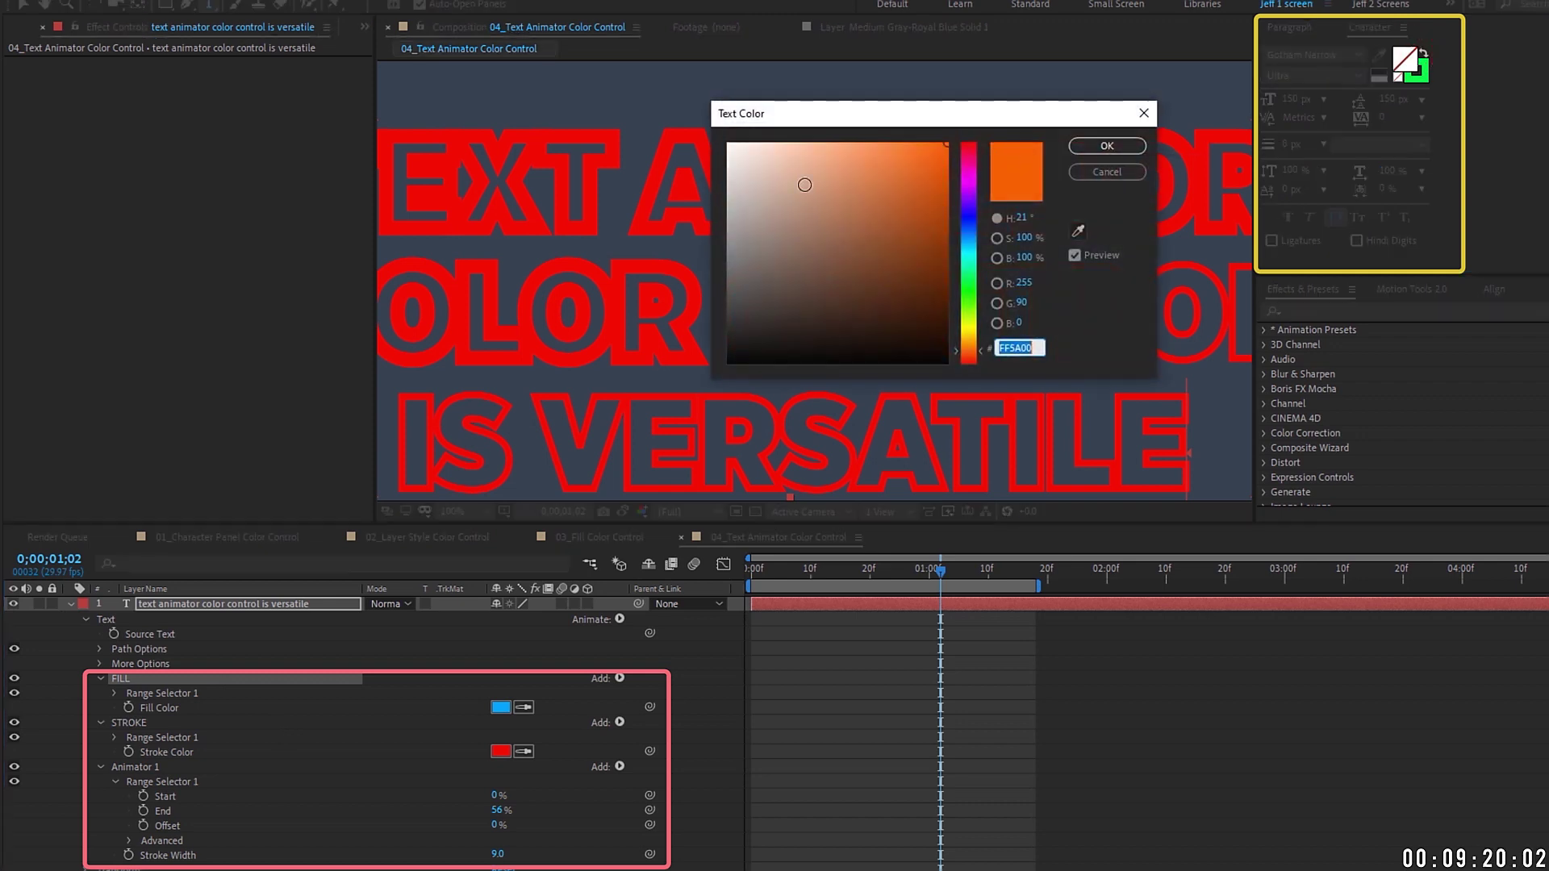
pyautogui.click(1107, 146)
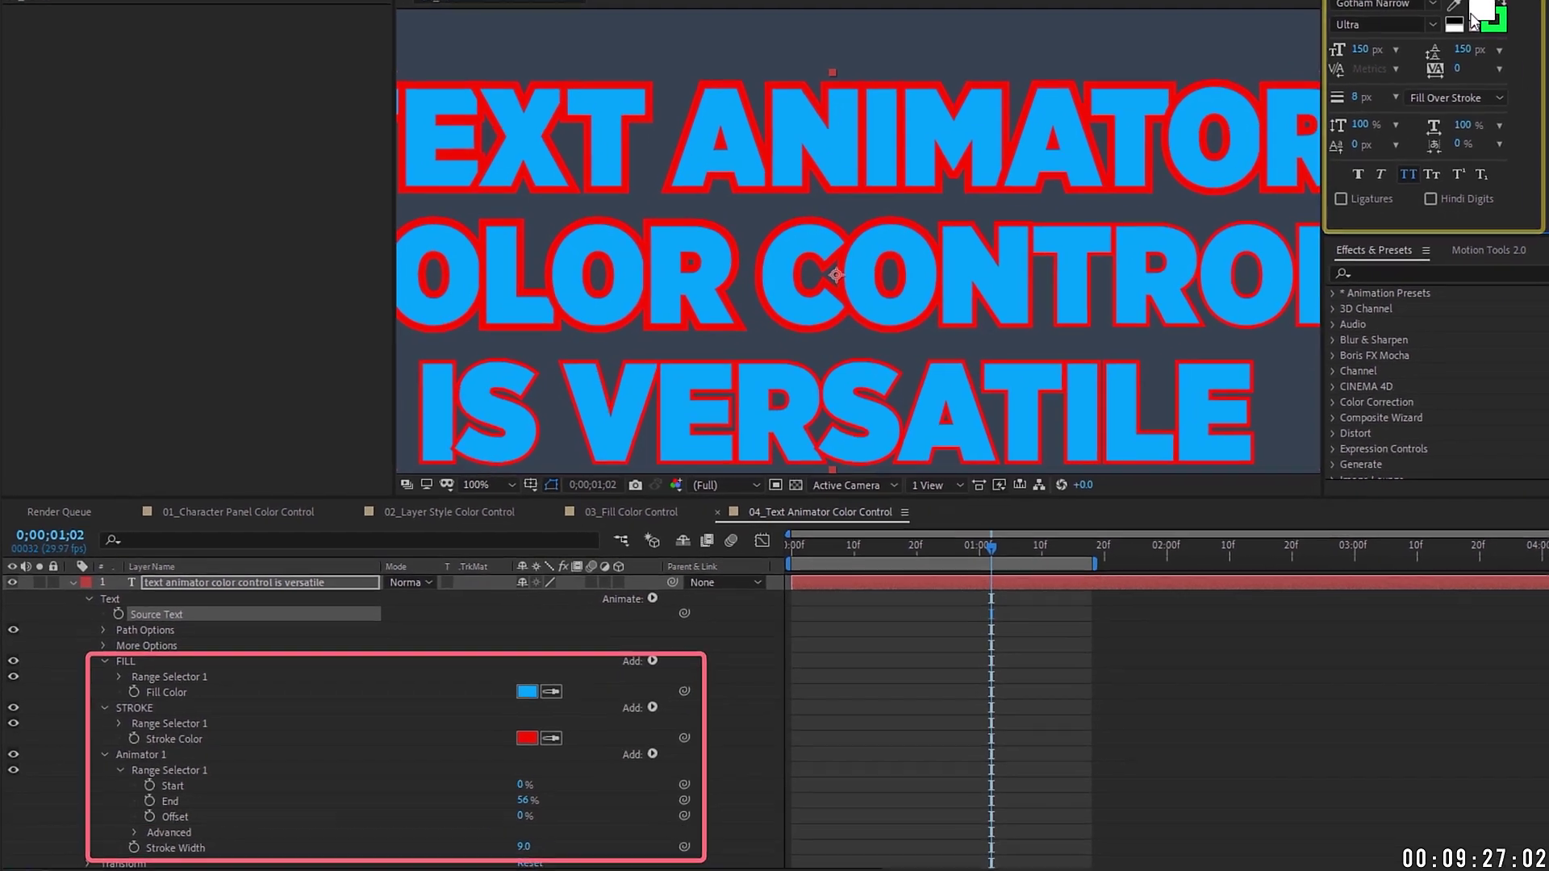
# Step: Extend the stroke range End to 100% and reduce the animator Stroke Width to 4.0
pyautogui.moveTo(498, 810); pyautogui.dragTo(533, 810)
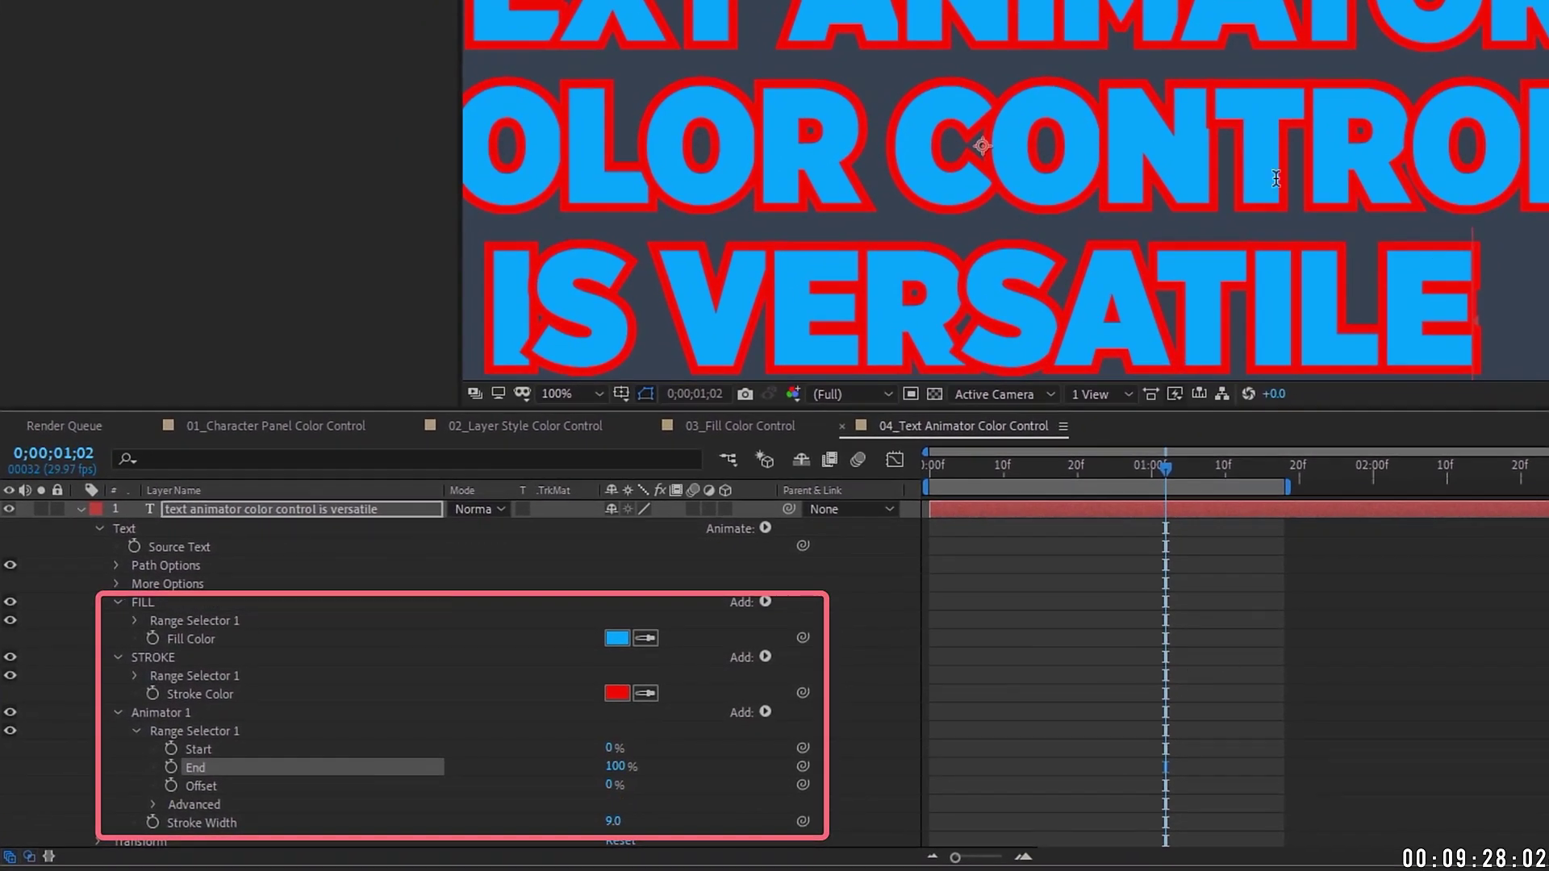
pyautogui.scroll(-2, 952, 114)
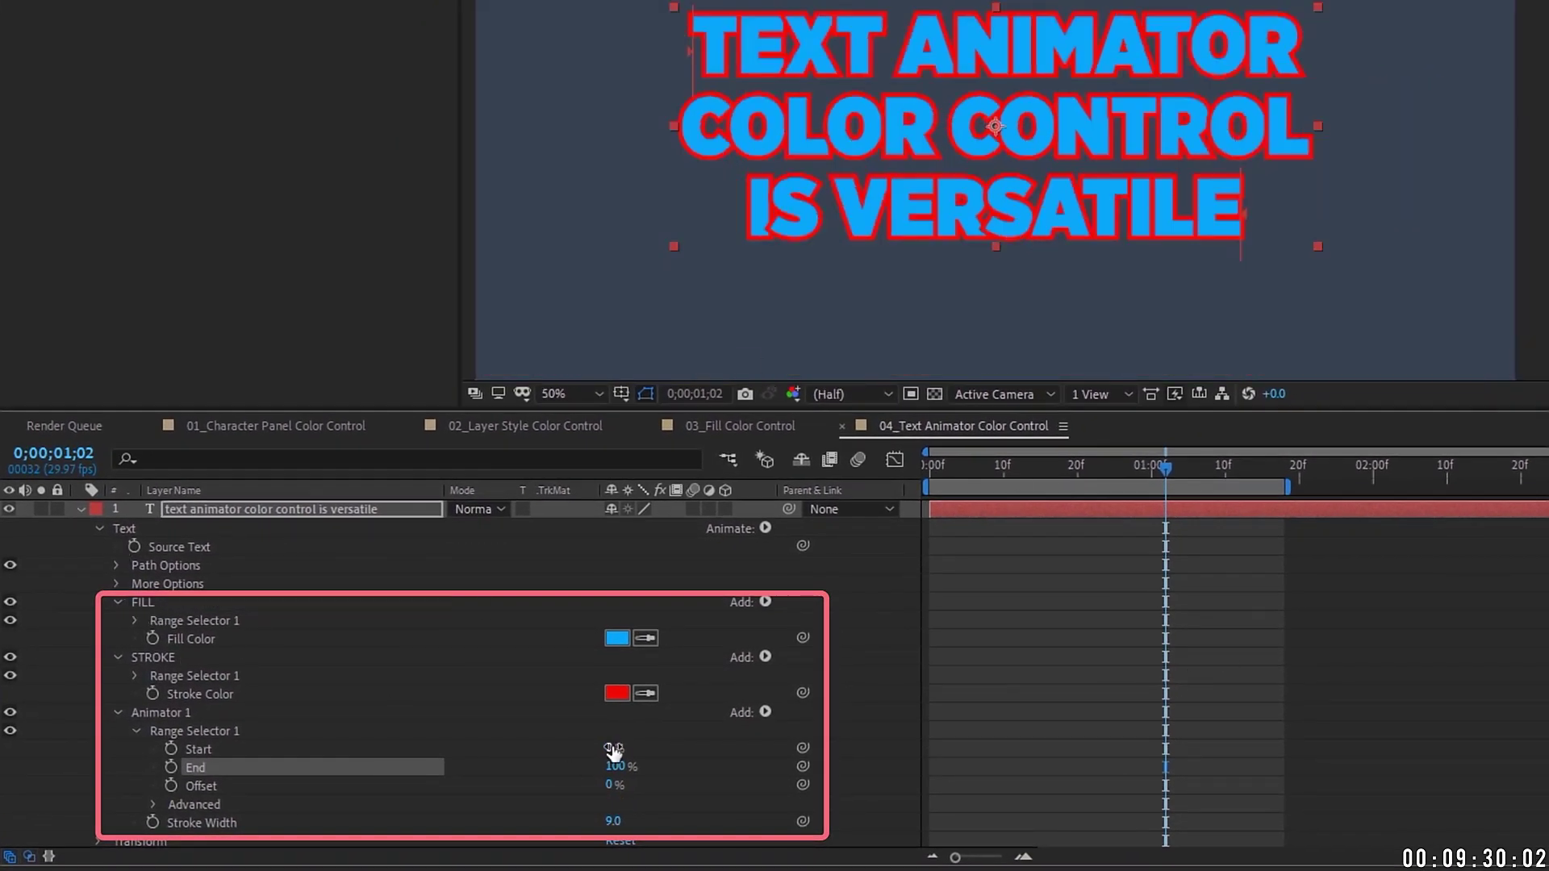
pyautogui.moveTo(614, 825); pyautogui.dragTo(583, 825)
pyautogui.click(153, 604)
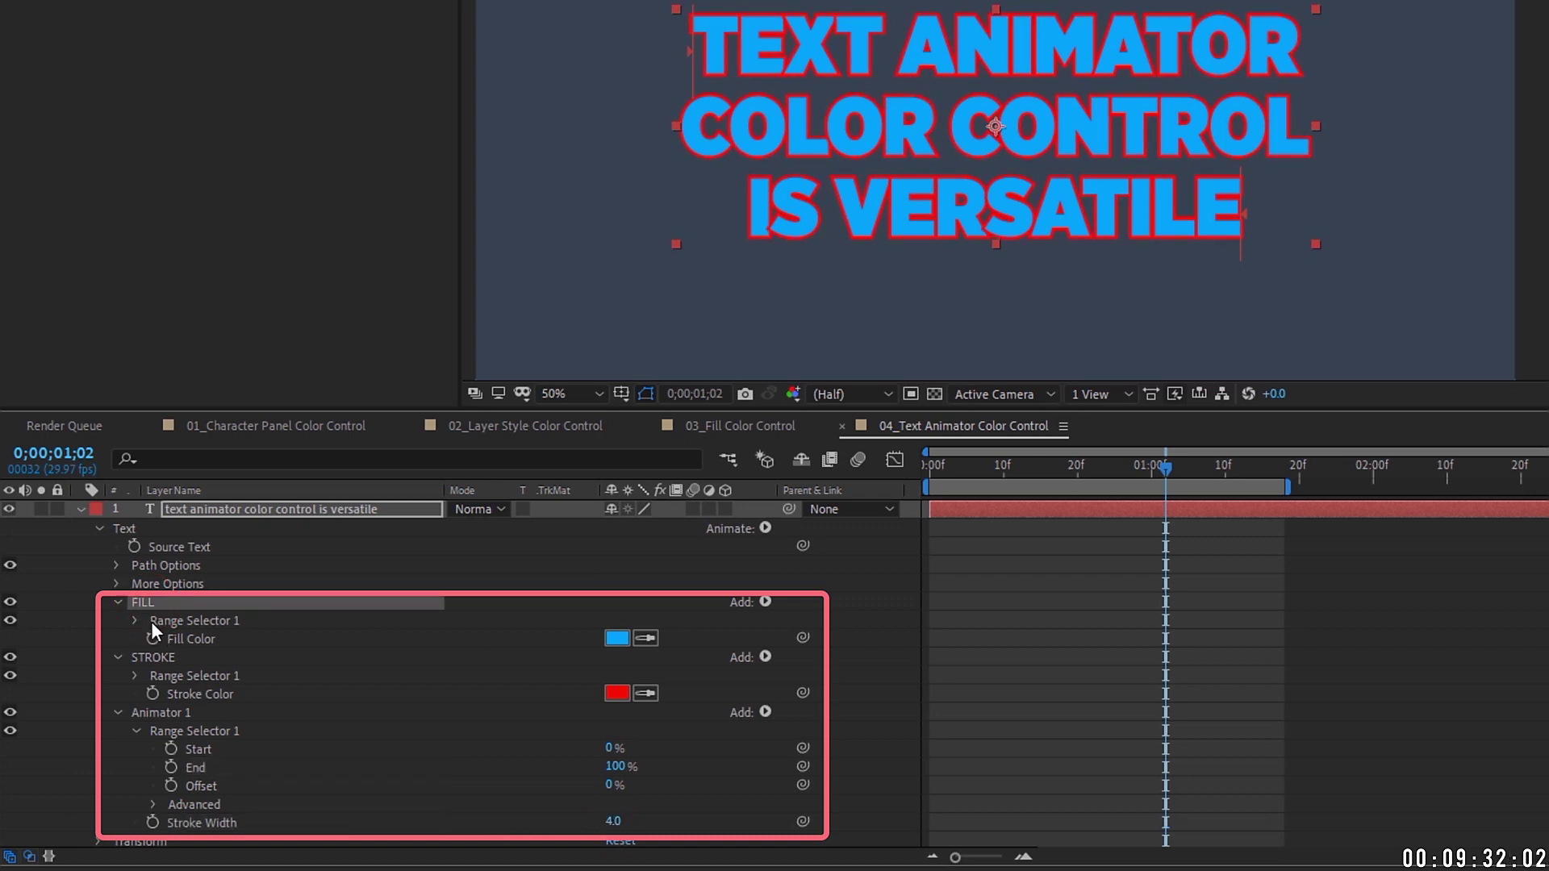
pyautogui.hotkey('ctrl', 'z')
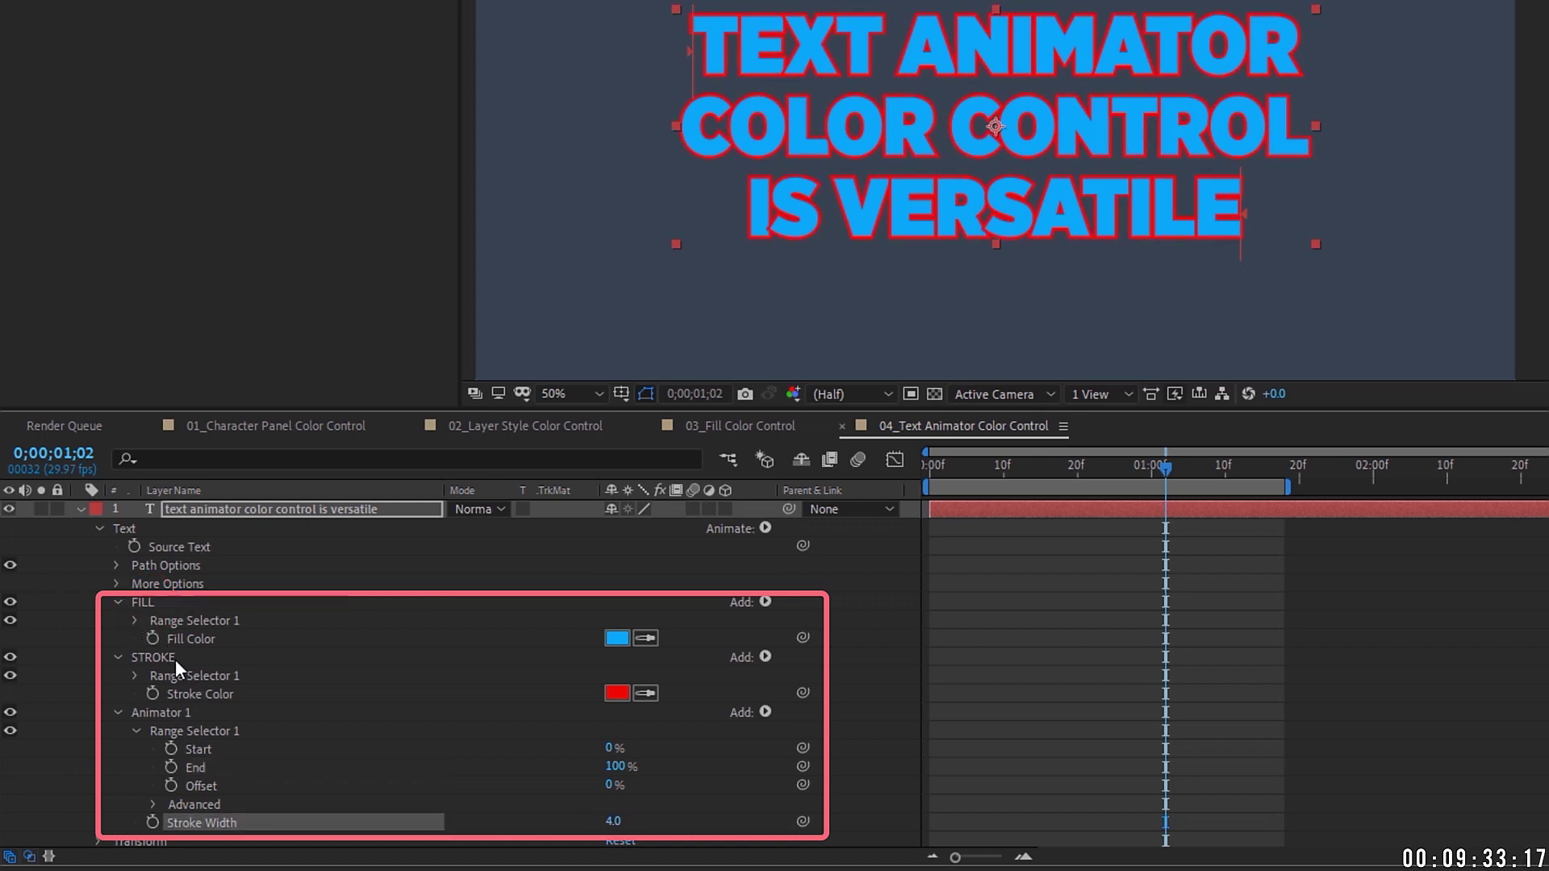
pyautogui.click(148, 609)
pyautogui.click(133, 622)
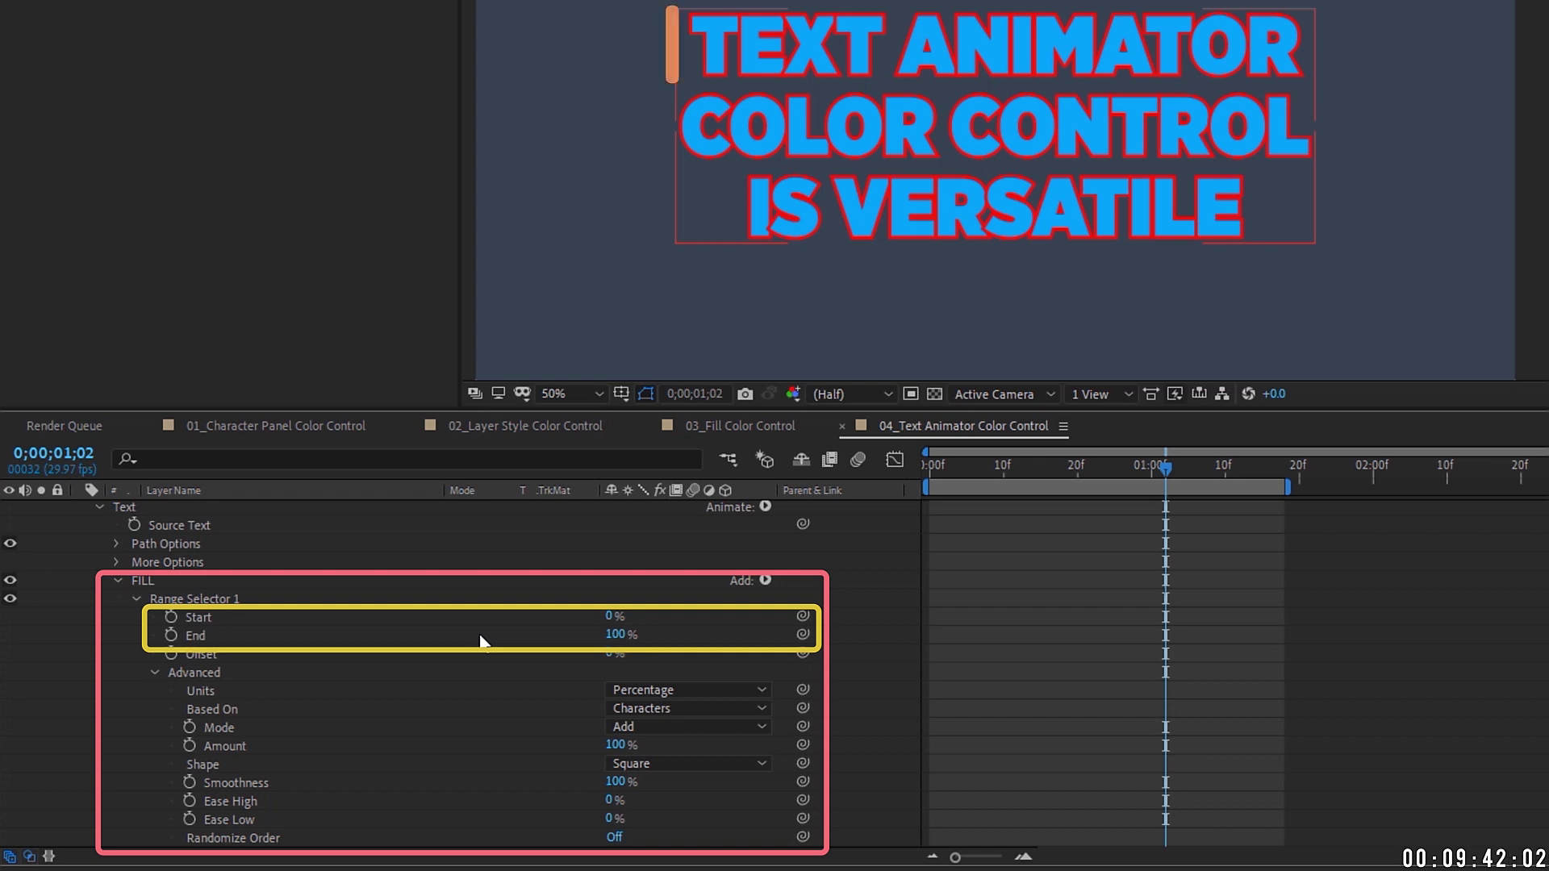
# Step: Pull the fill range End to 93% and change the base text fill to orange
pyautogui.moveTo(617, 634); pyautogui.dragTo(688, 616)
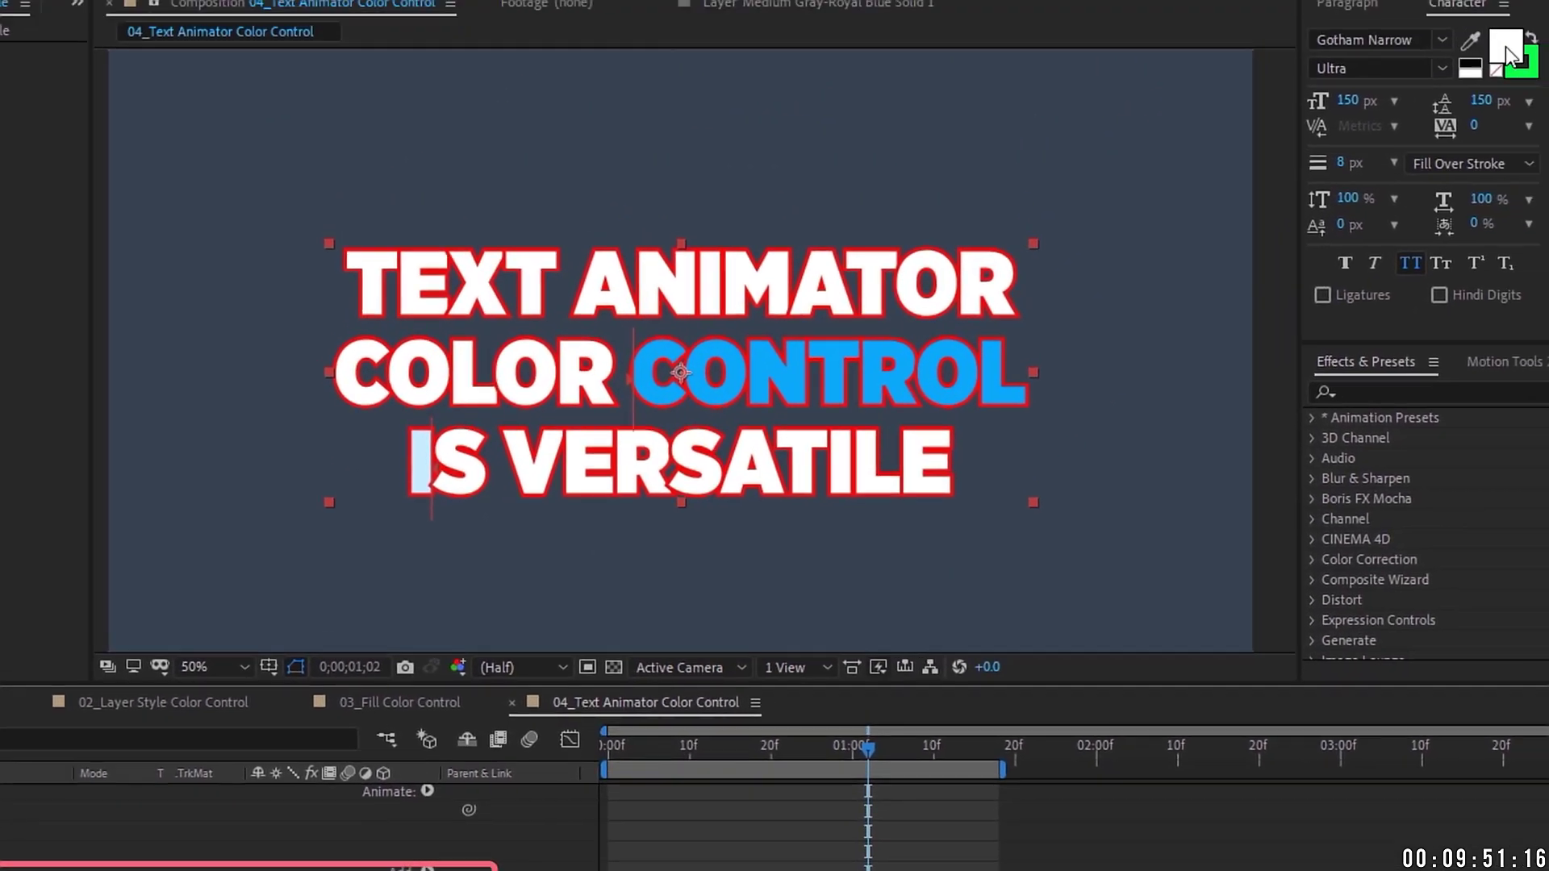
pyautogui.click(1548, 0)
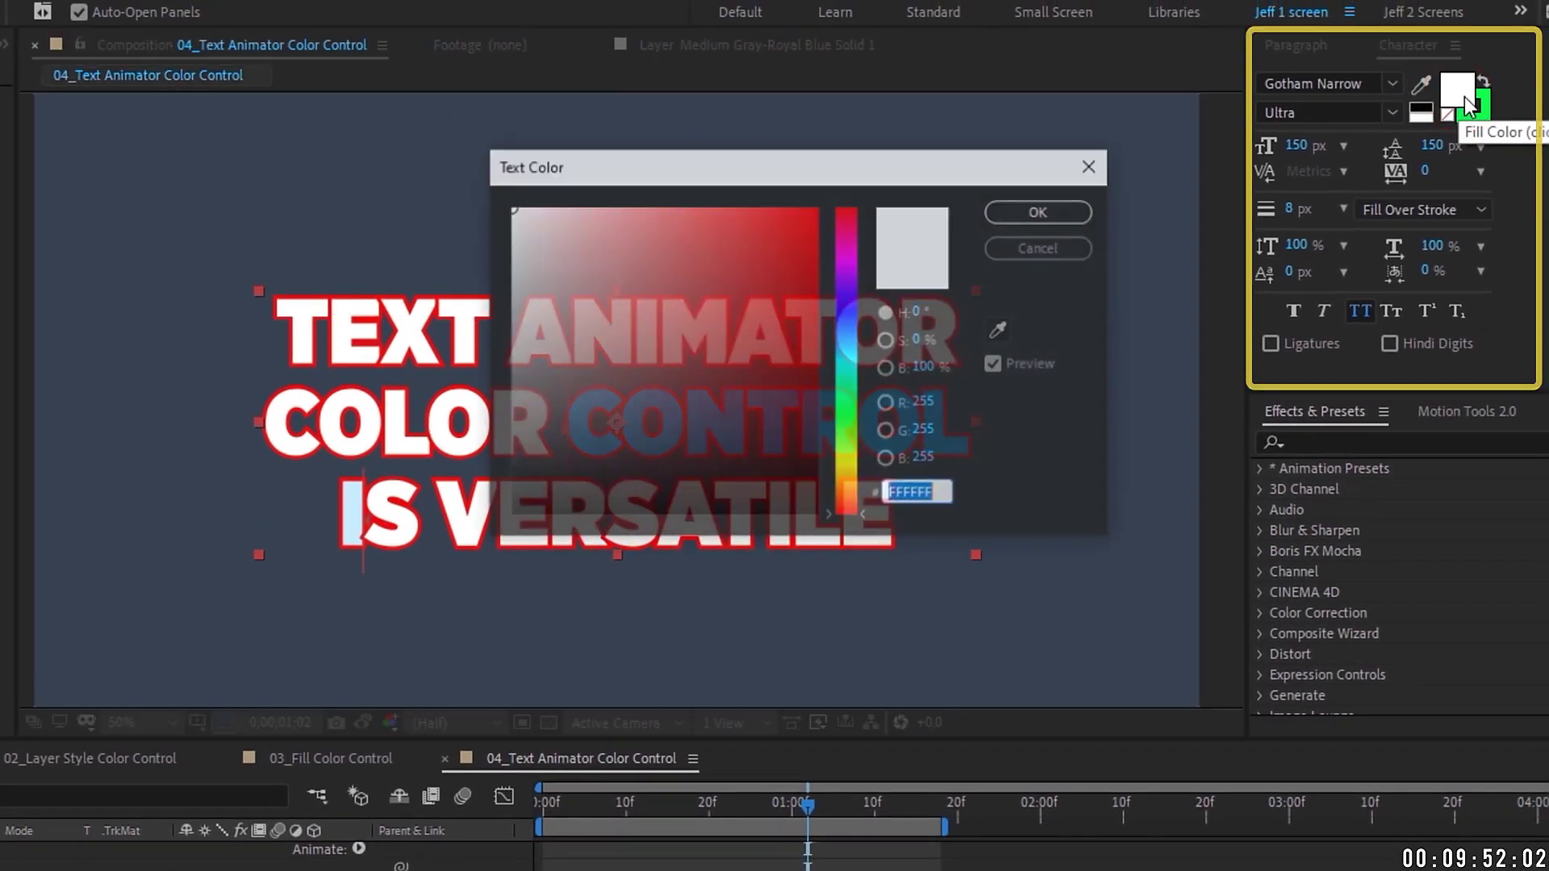
pyautogui.click(816, 209)
pyautogui.click(858, 487)
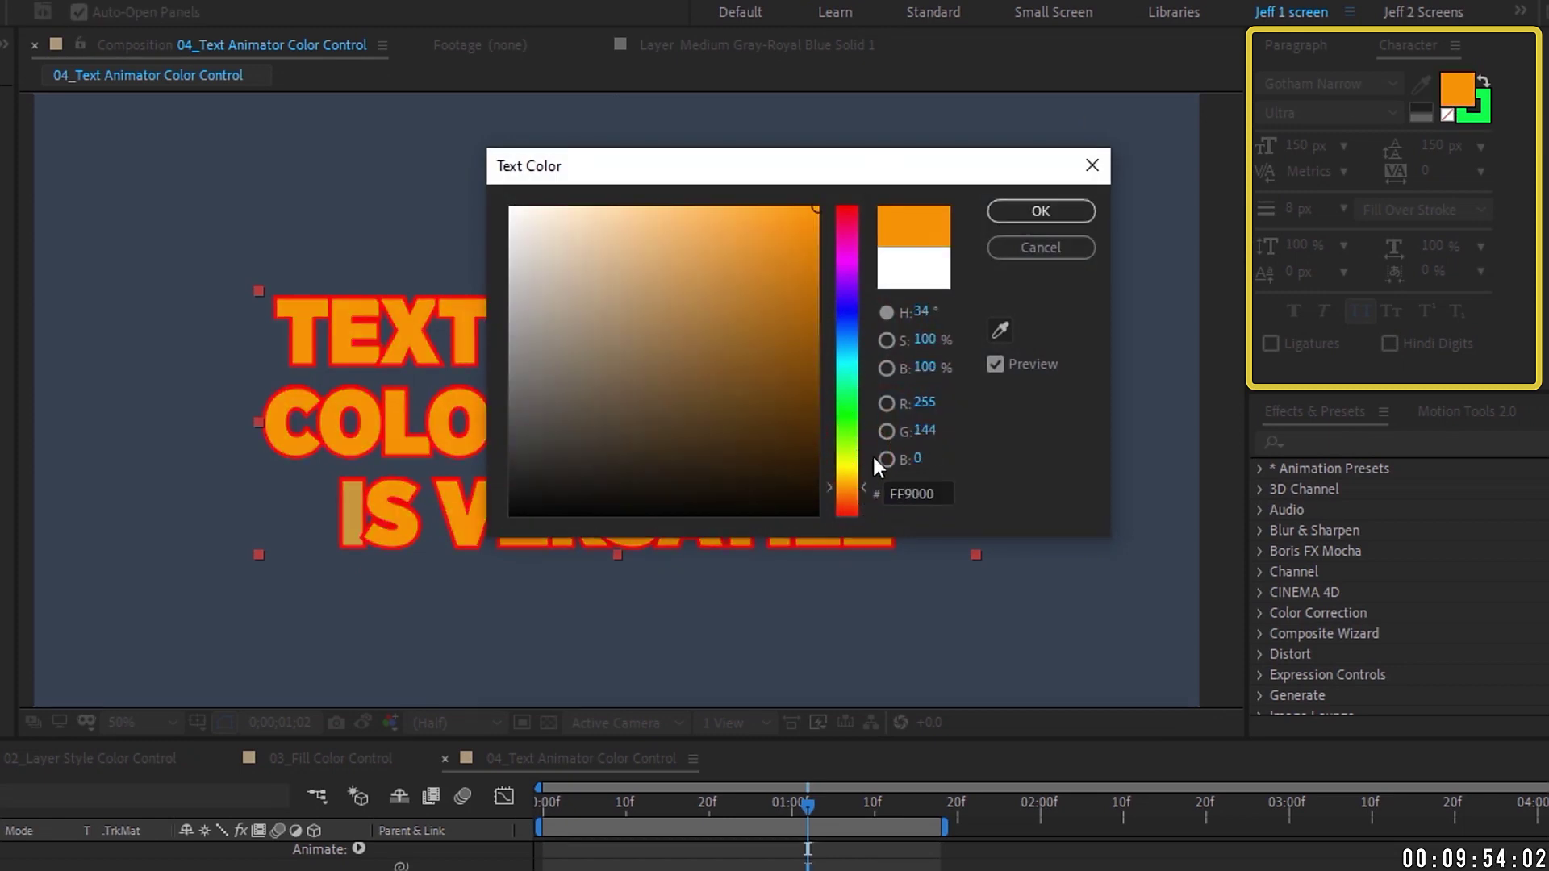
pyautogui.click(1038, 209)
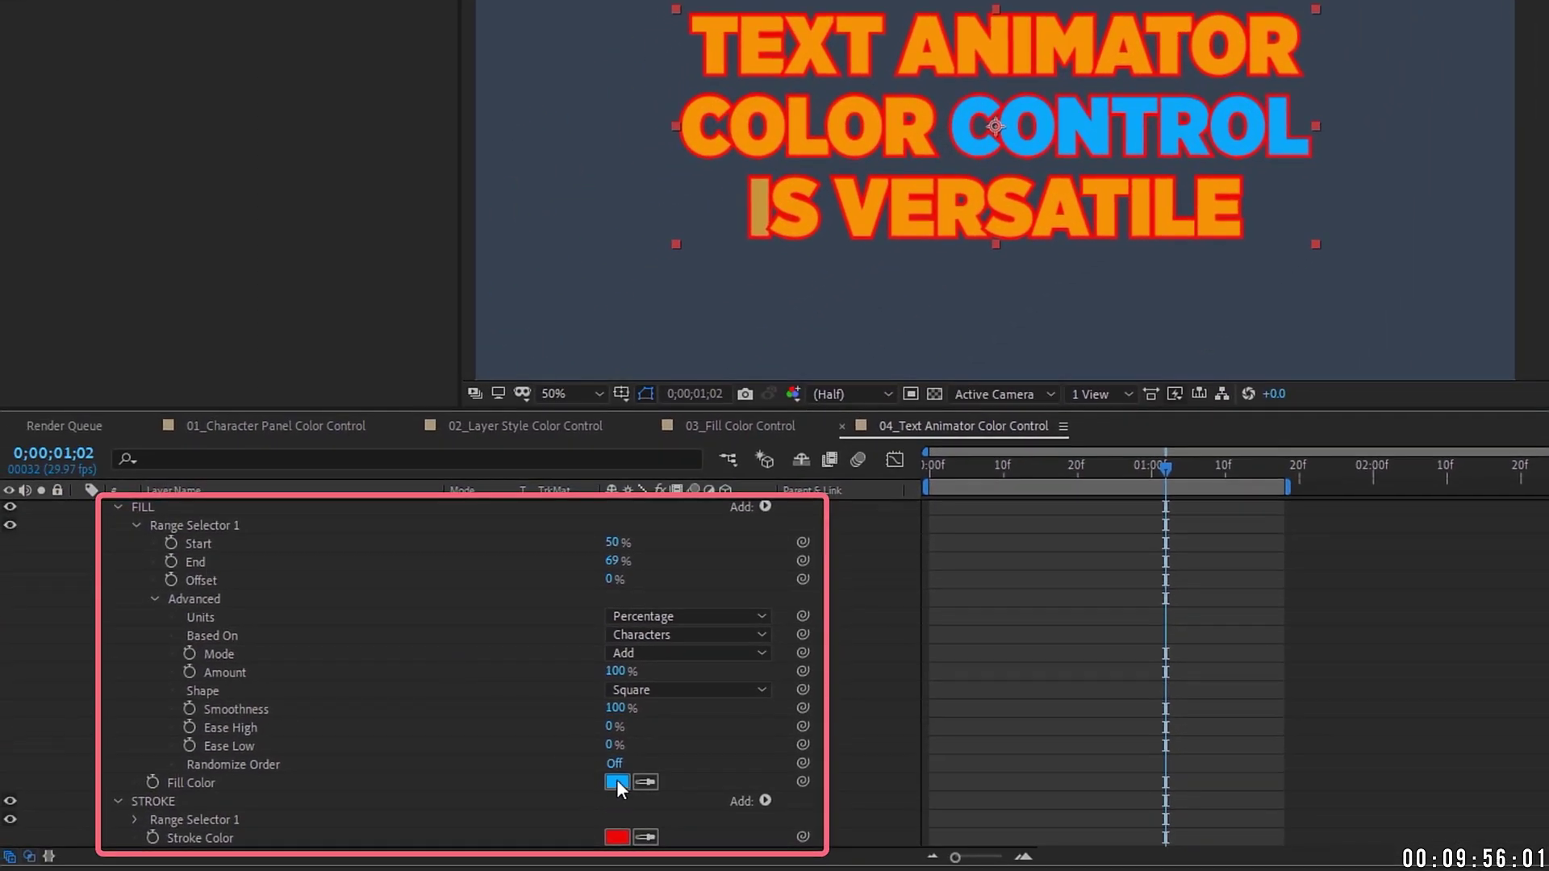
# Step: Set the FILL range selector to be Based On Words, with End 100% and Start about 42%
pyautogui.click(592, 559)
pyautogui.moveTo(613, 540); pyautogui.dragTo(457, 541)
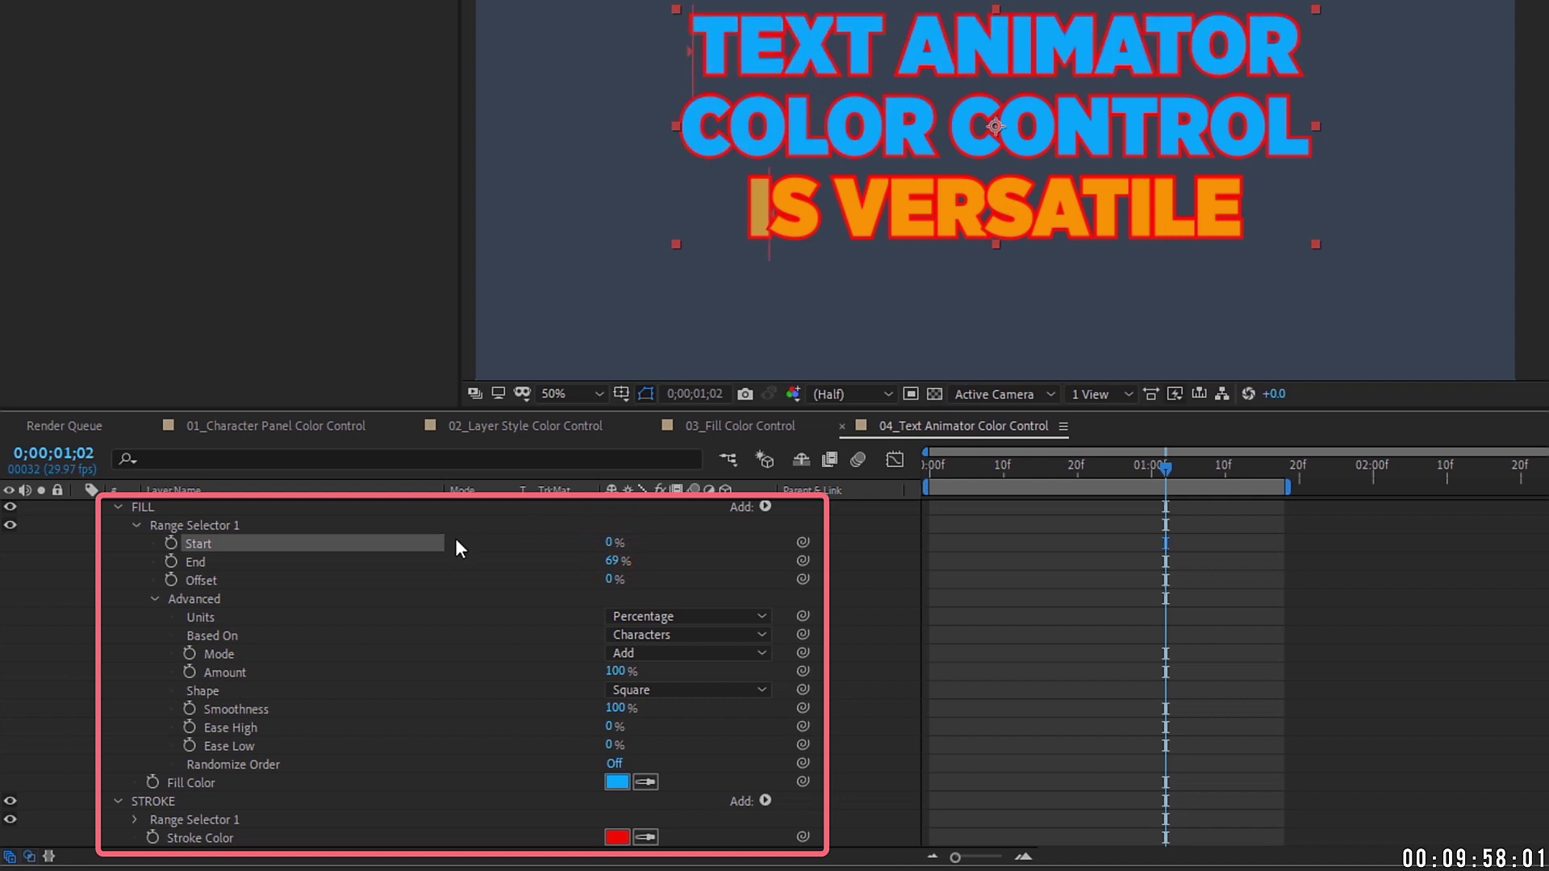
pyautogui.moveTo(616, 562); pyautogui.dragTo(664, 562)
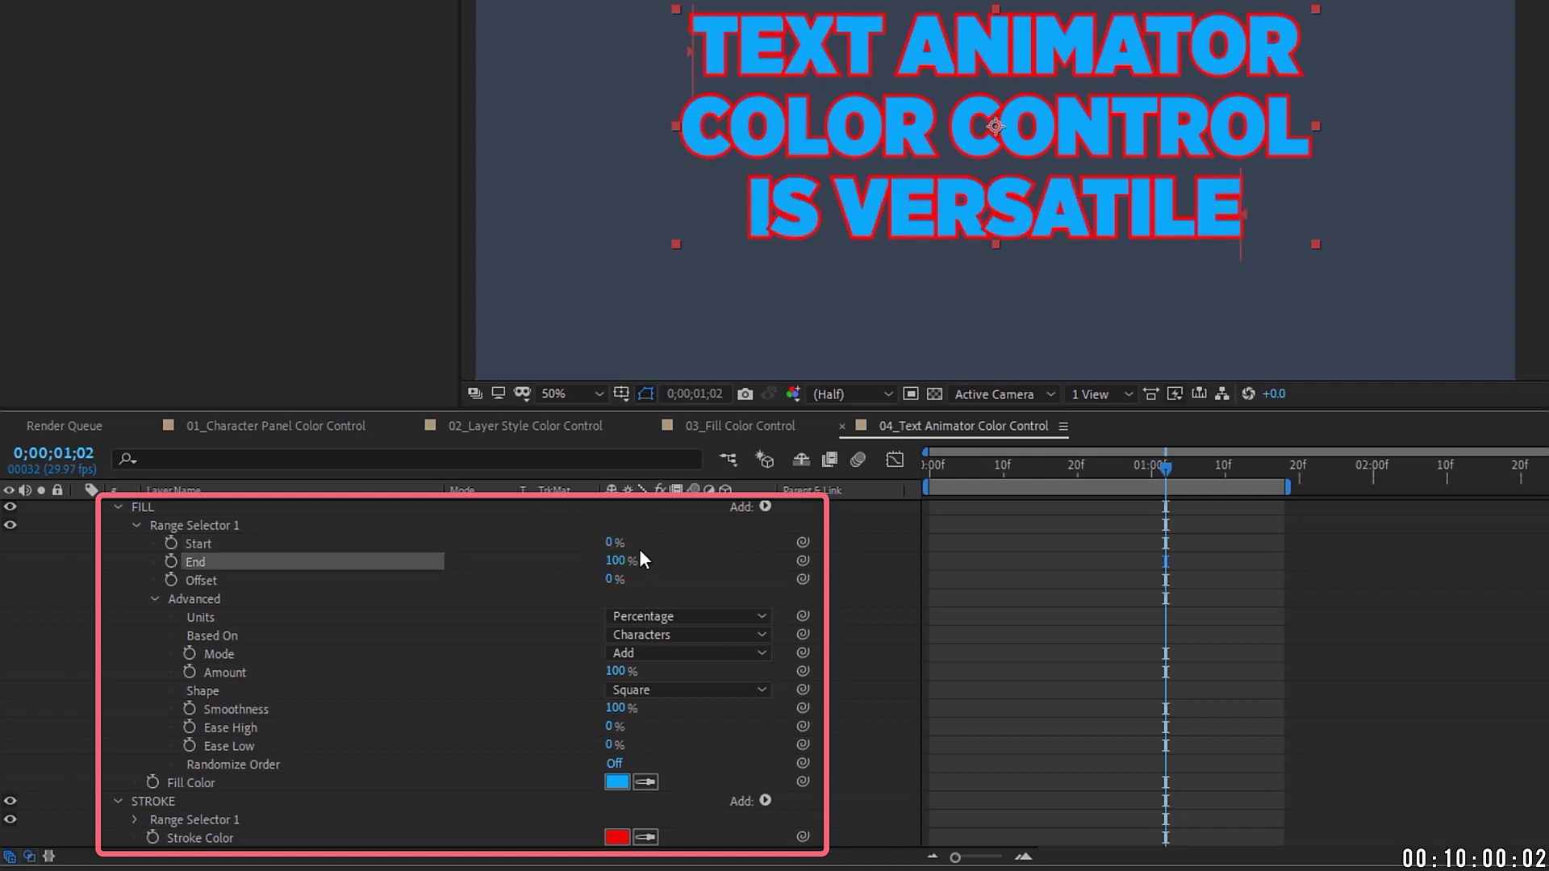
pyautogui.moveTo(614, 542); pyautogui.dragTo(622, 542)
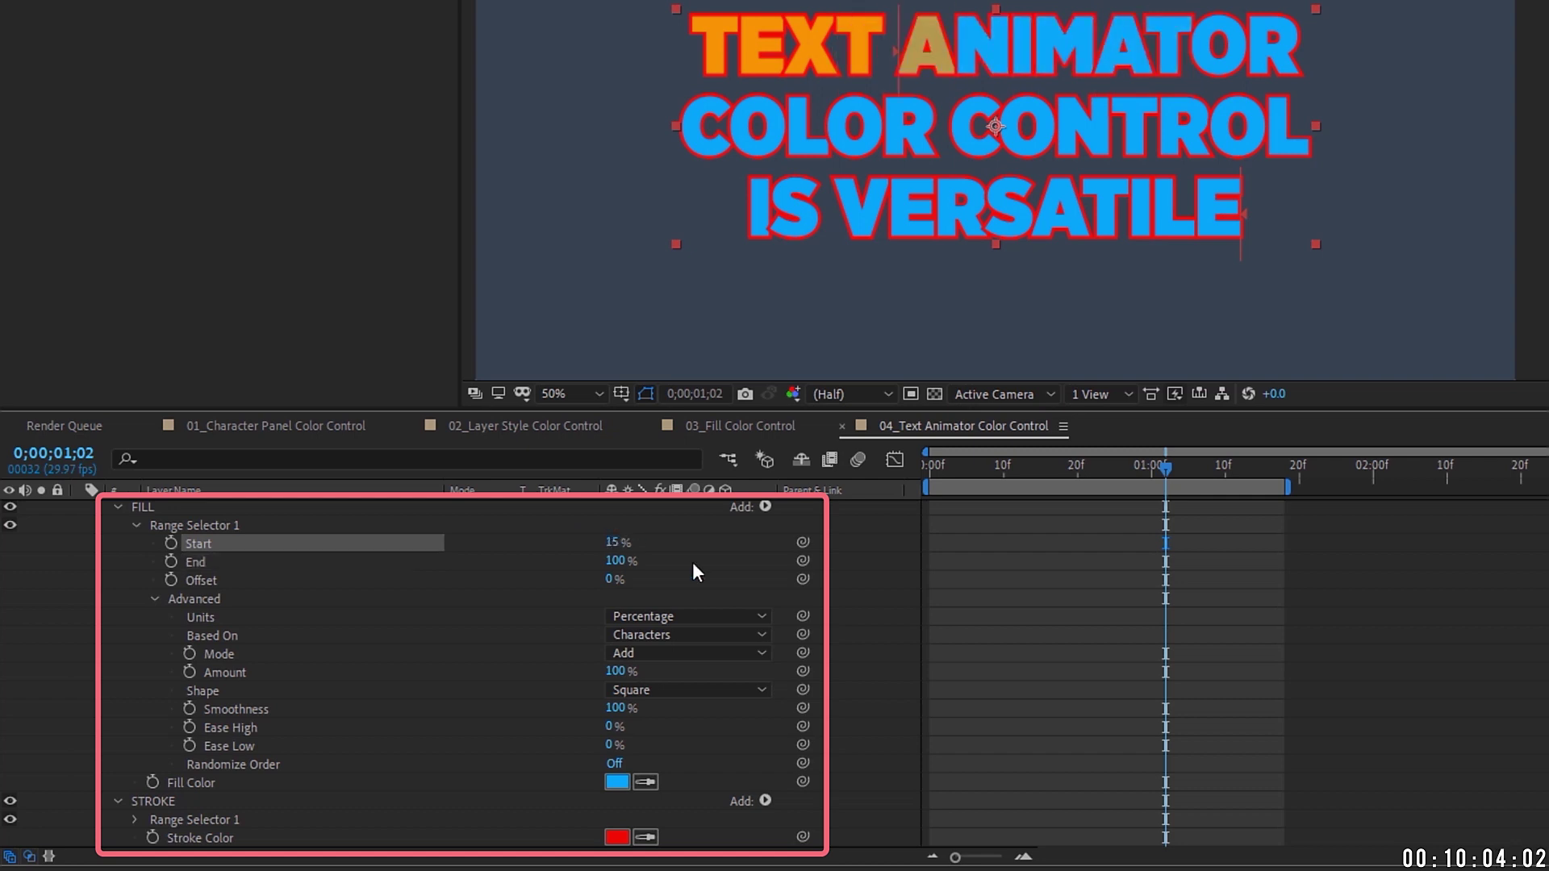
pyautogui.click(685, 635)
pyautogui.click(685, 705)
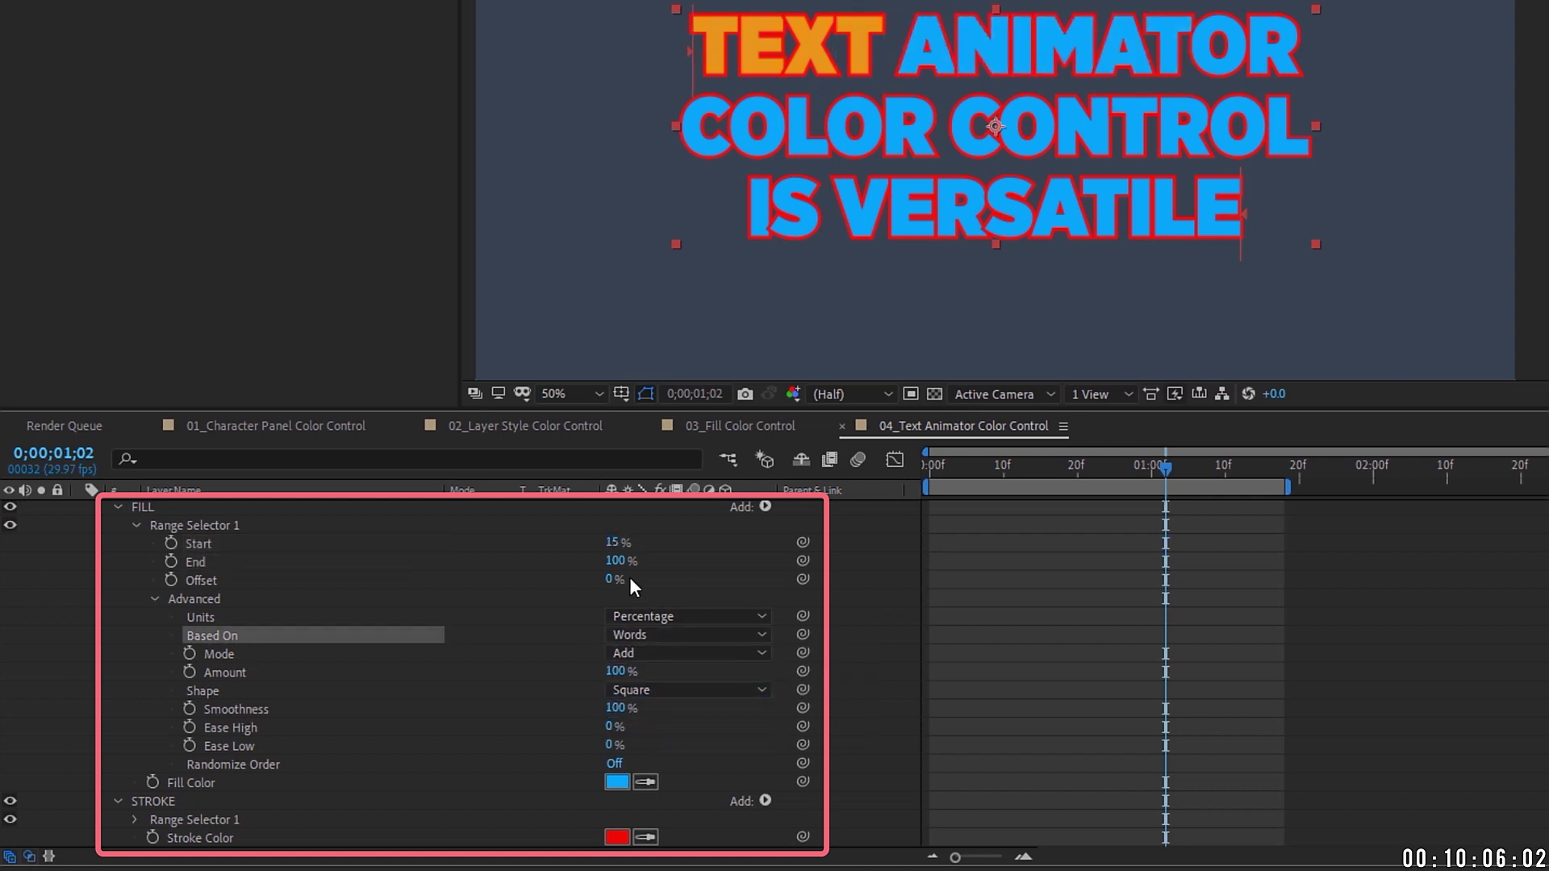
pyautogui.moveTo(616, 542); pyautogui.dragTo(643, 542)
pyautogui.press('.')
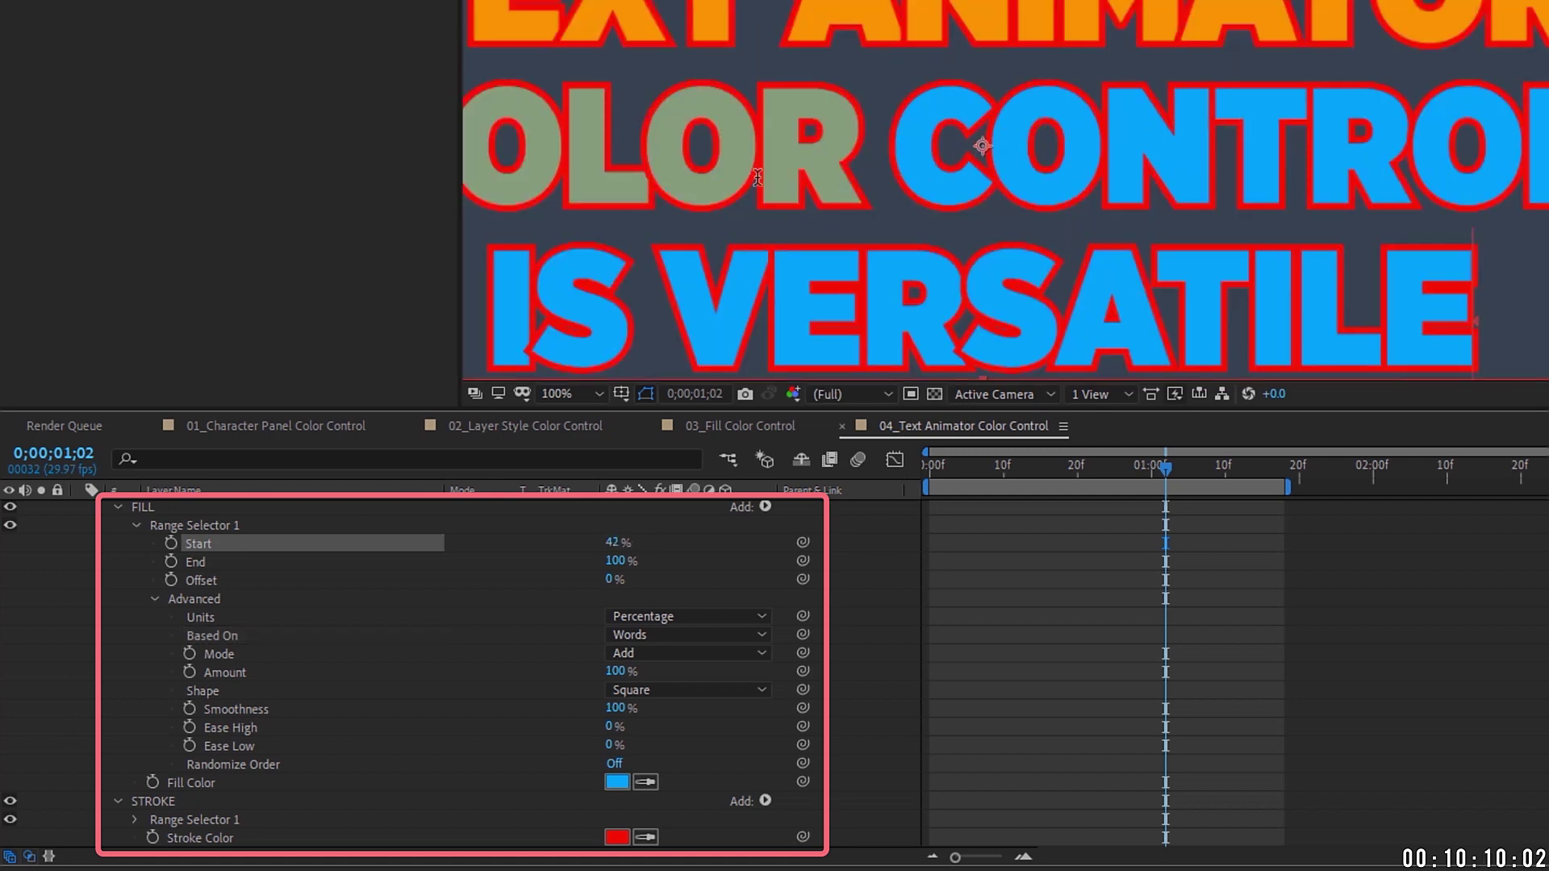
# Step: Set Ease High 100% and Ease Low -100%, narrowing the blue fill to 0–13% (TEXT)
pyautogui.click(235, 727)
pyautogui.moveTo(612, 730); pyautogui.dragTo(356, 736)
pyautogui.click(613, 744)
pyautogui.press(',')
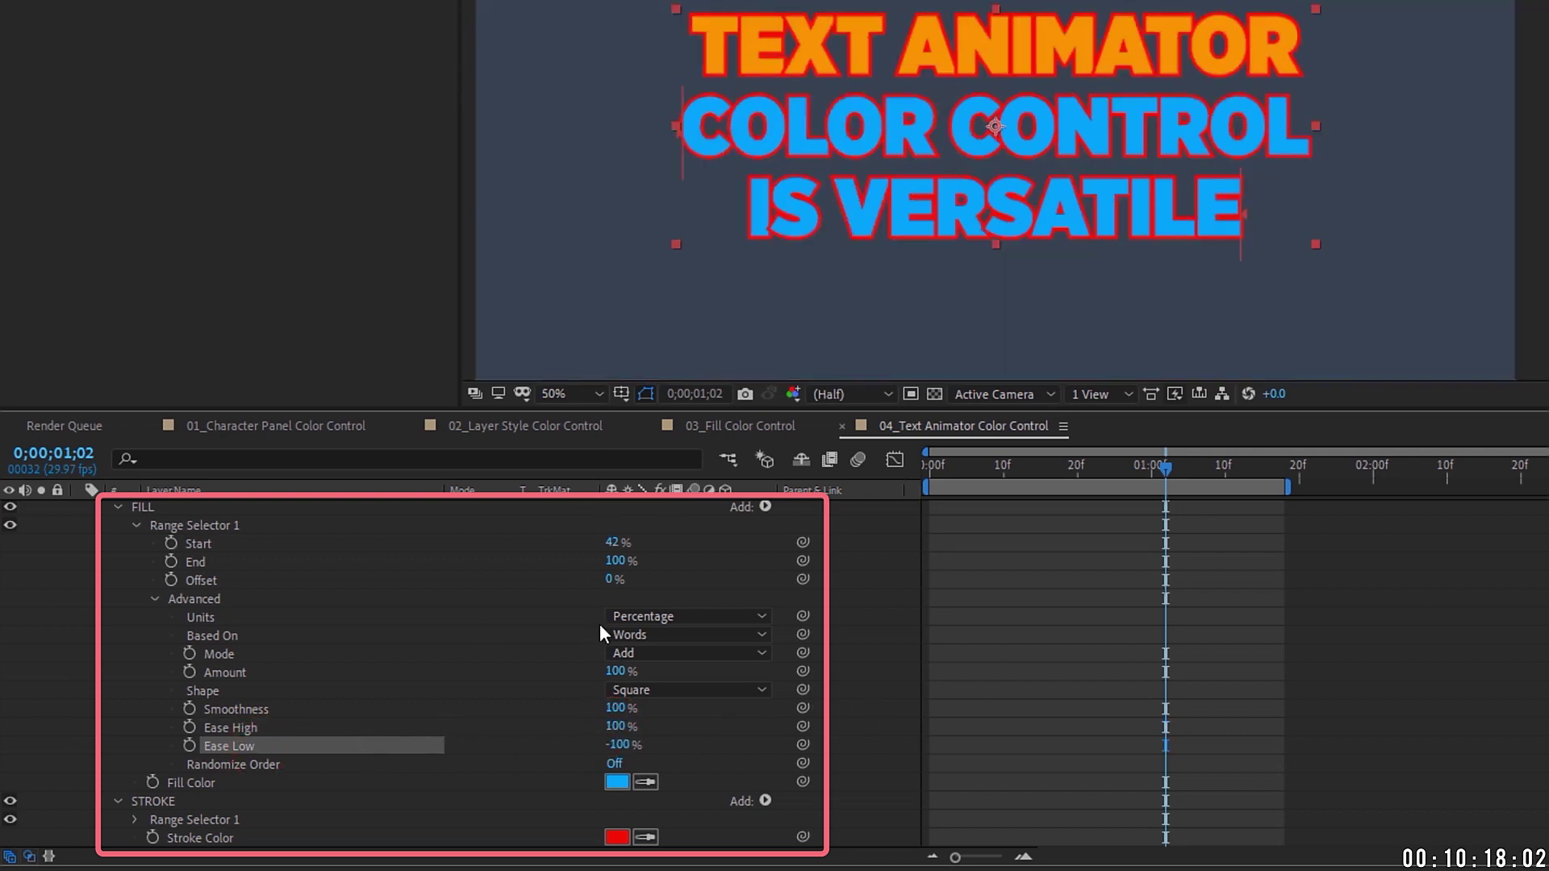
pyautogui.moveTo(616, 543); pyautogui.dragTo(565, 557)
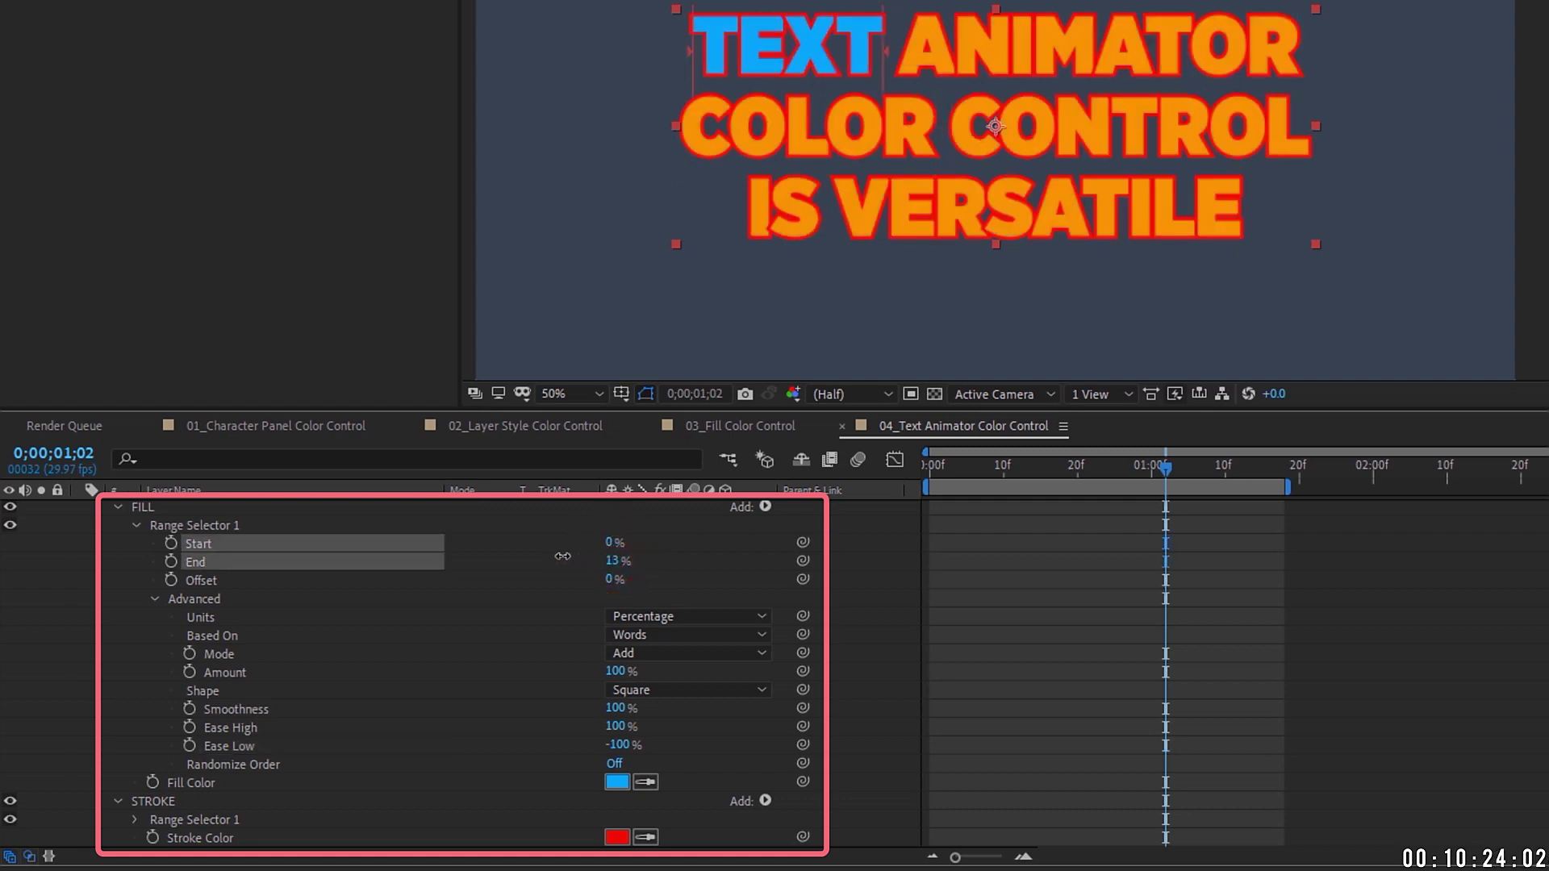
# Step: Return to the timeline start and set the base text fill colour to white
pyautogui.moveTo(961, 462); pyautogui.dragTo(928, 465)
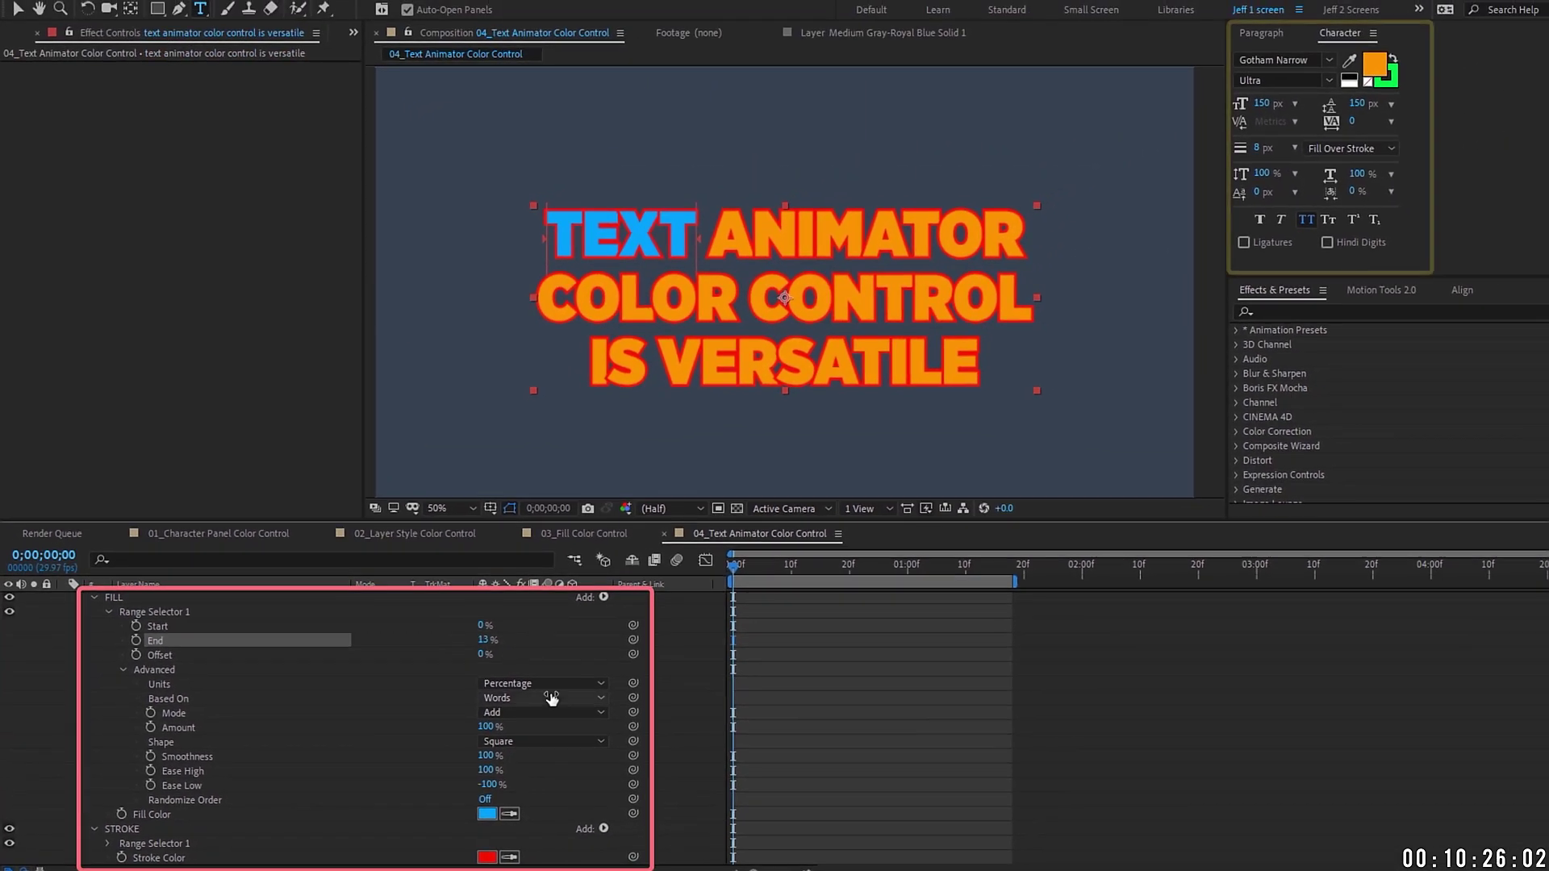
pyautogui.click(1381, 68)
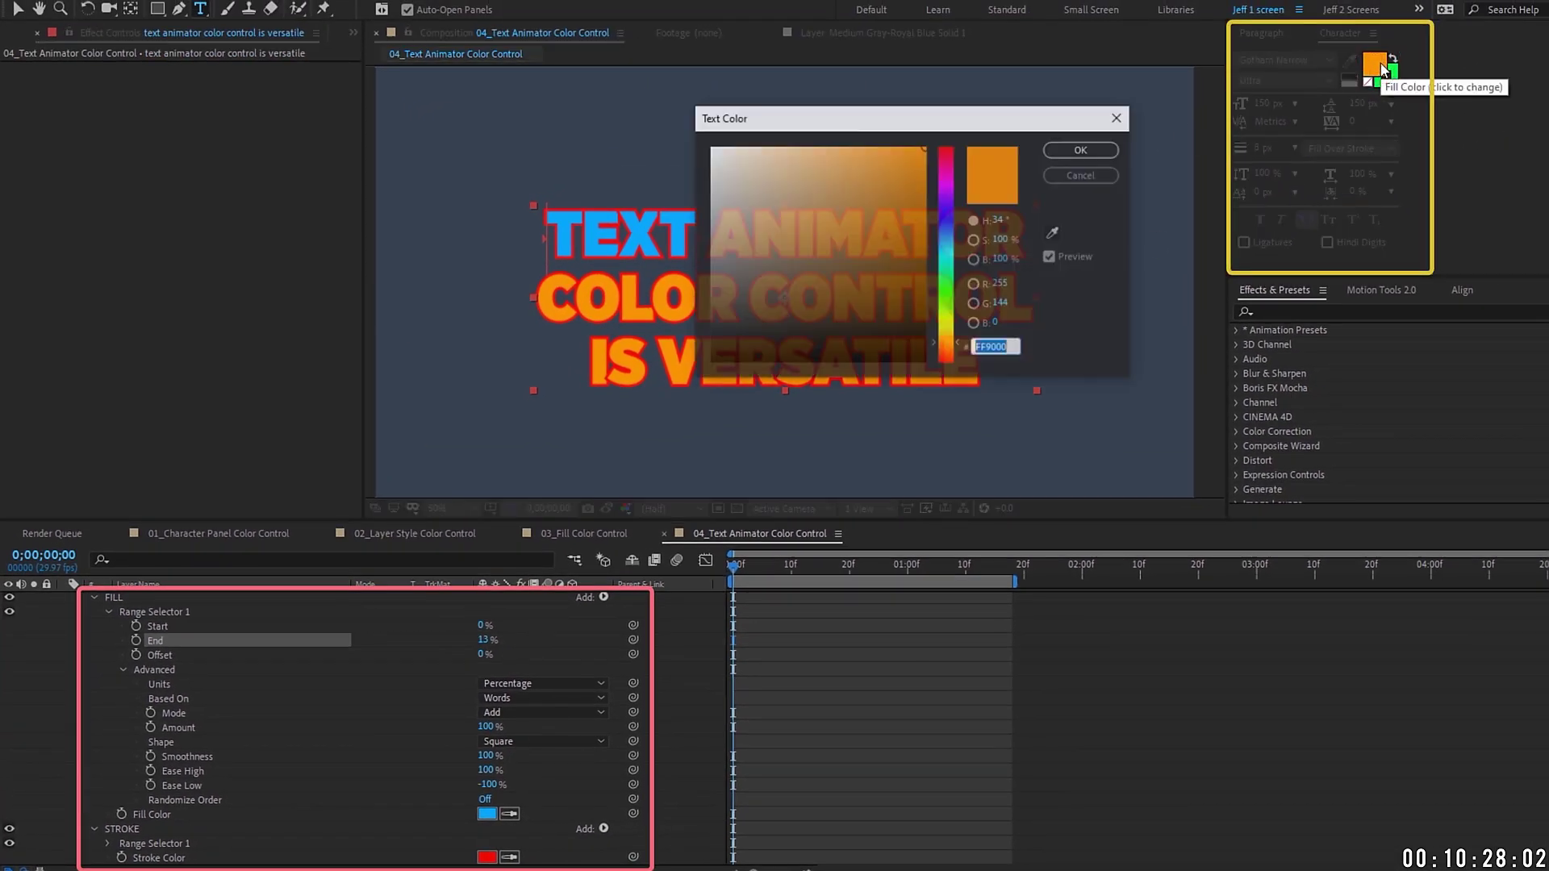
pyautogui.click(771, 216)
pyautogui.click(1080, 150)
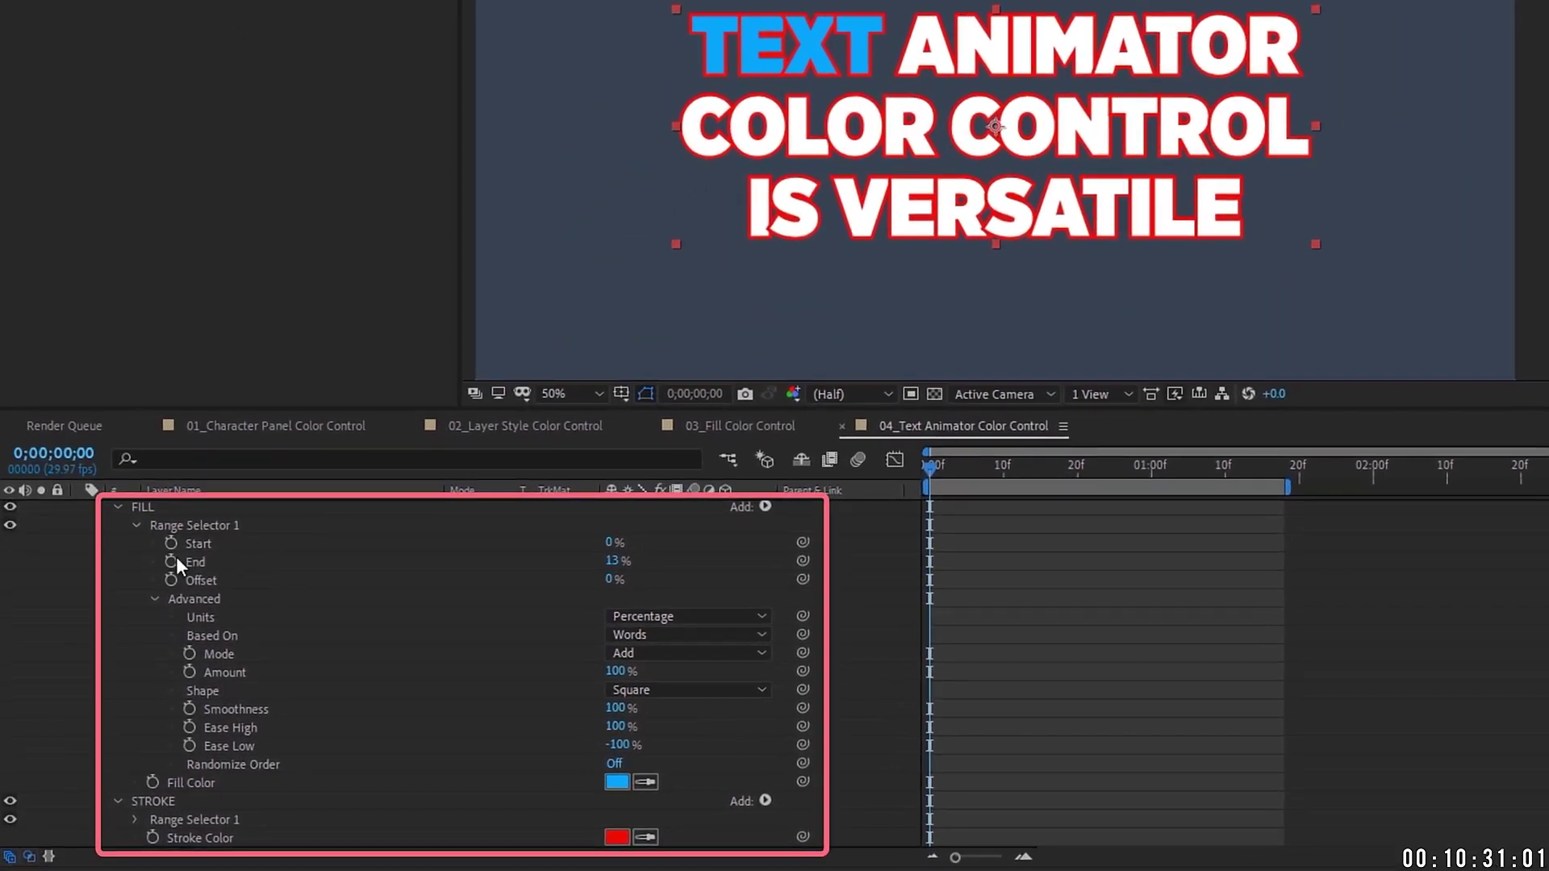
# Step: Hold-keyframe FILL Start and End so the blue highlight steps through ANIMATOR to VERSATILE
pyautogui.click(137, 626)
pyautogui.click(136, 641)
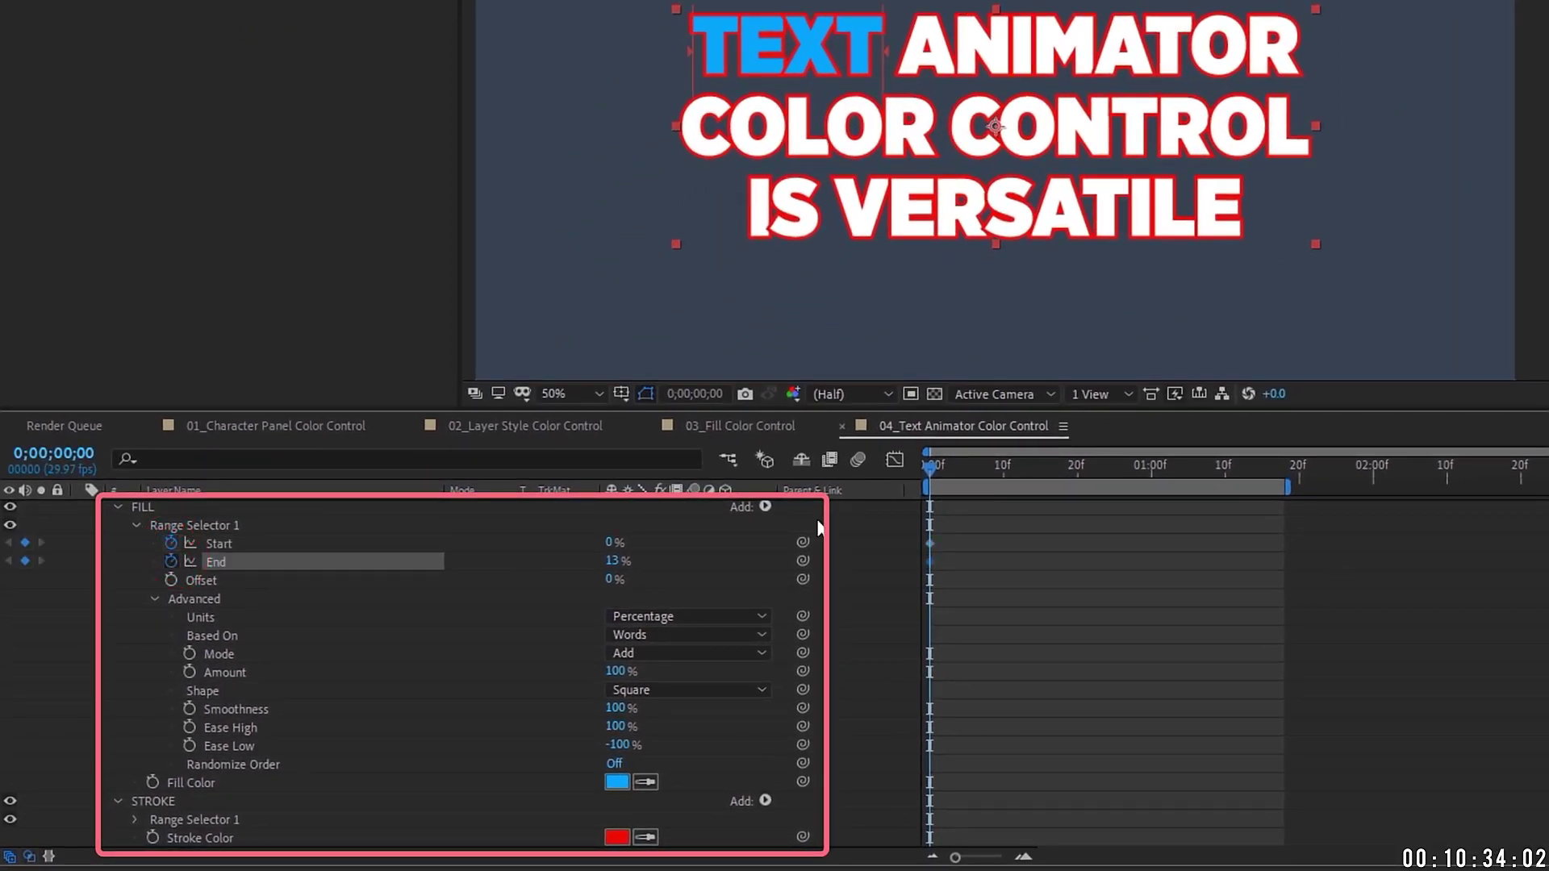
pyautogui.rightClick(930, 560)
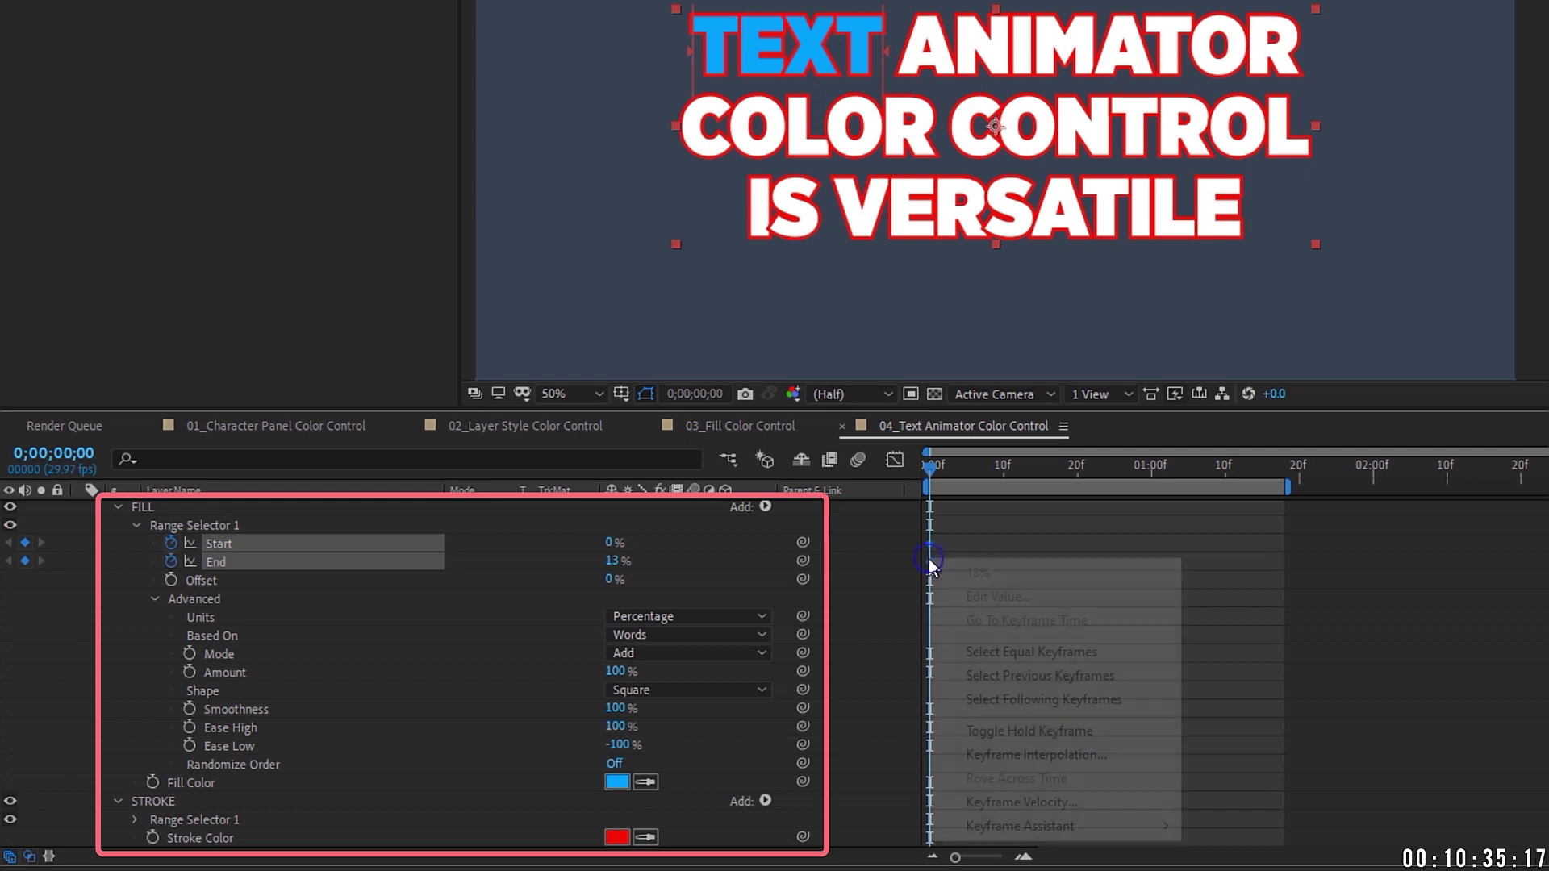
pyautogui.click(1086, 736)
pyautogui.moveTo(629, 563)
pyautogui.mouseDown()
pyautogui.moveTo(649, 565)
pyautogui.moveTo(626, 541)
pyautogui.moveTo(637, 560)
pyautogui.moveTo(630, 542)
pyautogui.moveTo(633, 561)
pyautogui.moveTo(633, 542)
pyautogui.moveTo(790, 542)
pyautogui.moveTo(633, 542)
pyautogui.moveTo(650, 544)
pyautogui.mouseUp()
pyautogui.press('pagedown')
pyautogui.press('pagedown')
pyautogui.press('pagedown')
pyautogui.press('pagedown')
pyautogui.press('pagedown')
pyautogui.press('pagedown')
pyautogui.press('pagedown')
pyautogui.press('pagedown')
pyautogui.press('pagedown')
pyautogui.press('pagedown')
pyautogui.press('pagedown')
pyautogui.press('pagedown')
pyautogui.press('pagedown')
pyautogui.press('pagedown')
pyautogui.press('pagedown')
pyautogui.press('pagedown')
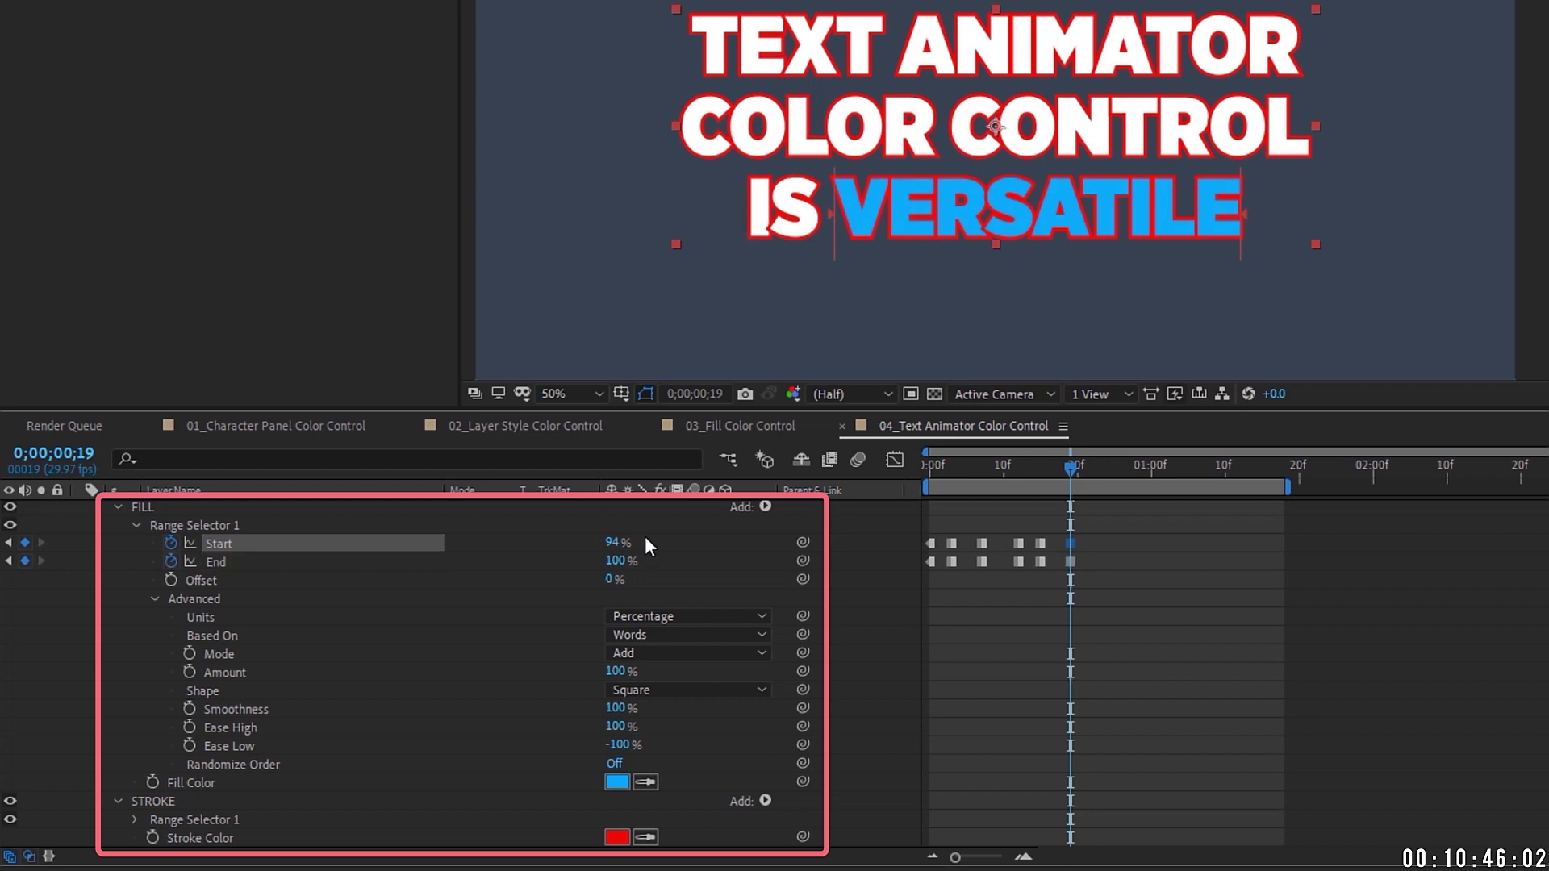
pyautogui.moveTo(1288, 487); pyautogui.dragTo(1110, 487)
# Step: Preview the word-by-word blue highlight animation
pyautogui.press('space')
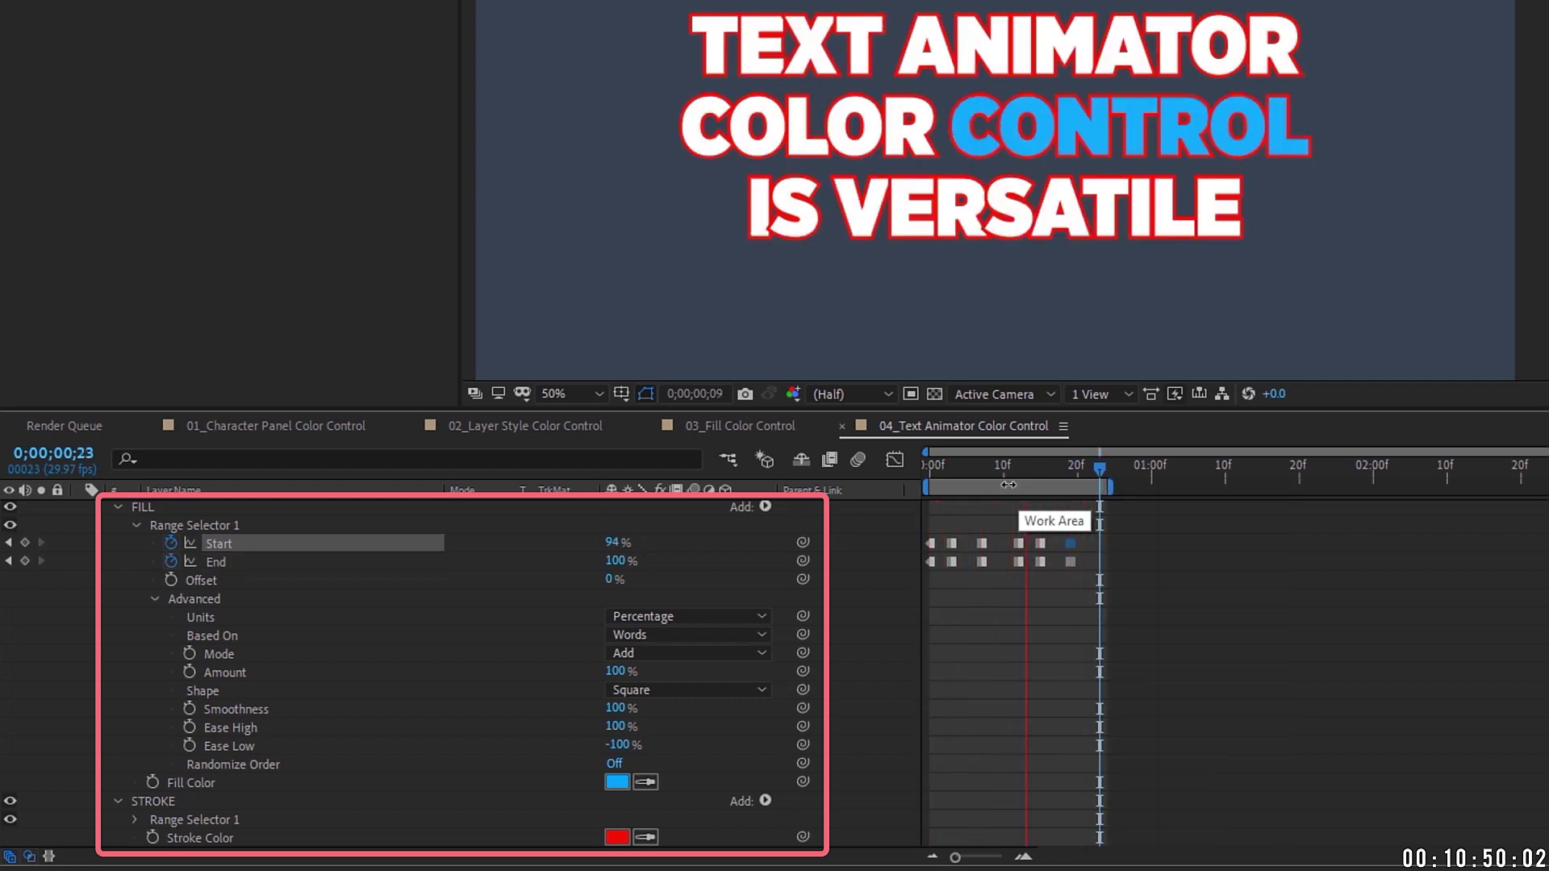
pyautogui.click(973, 500)
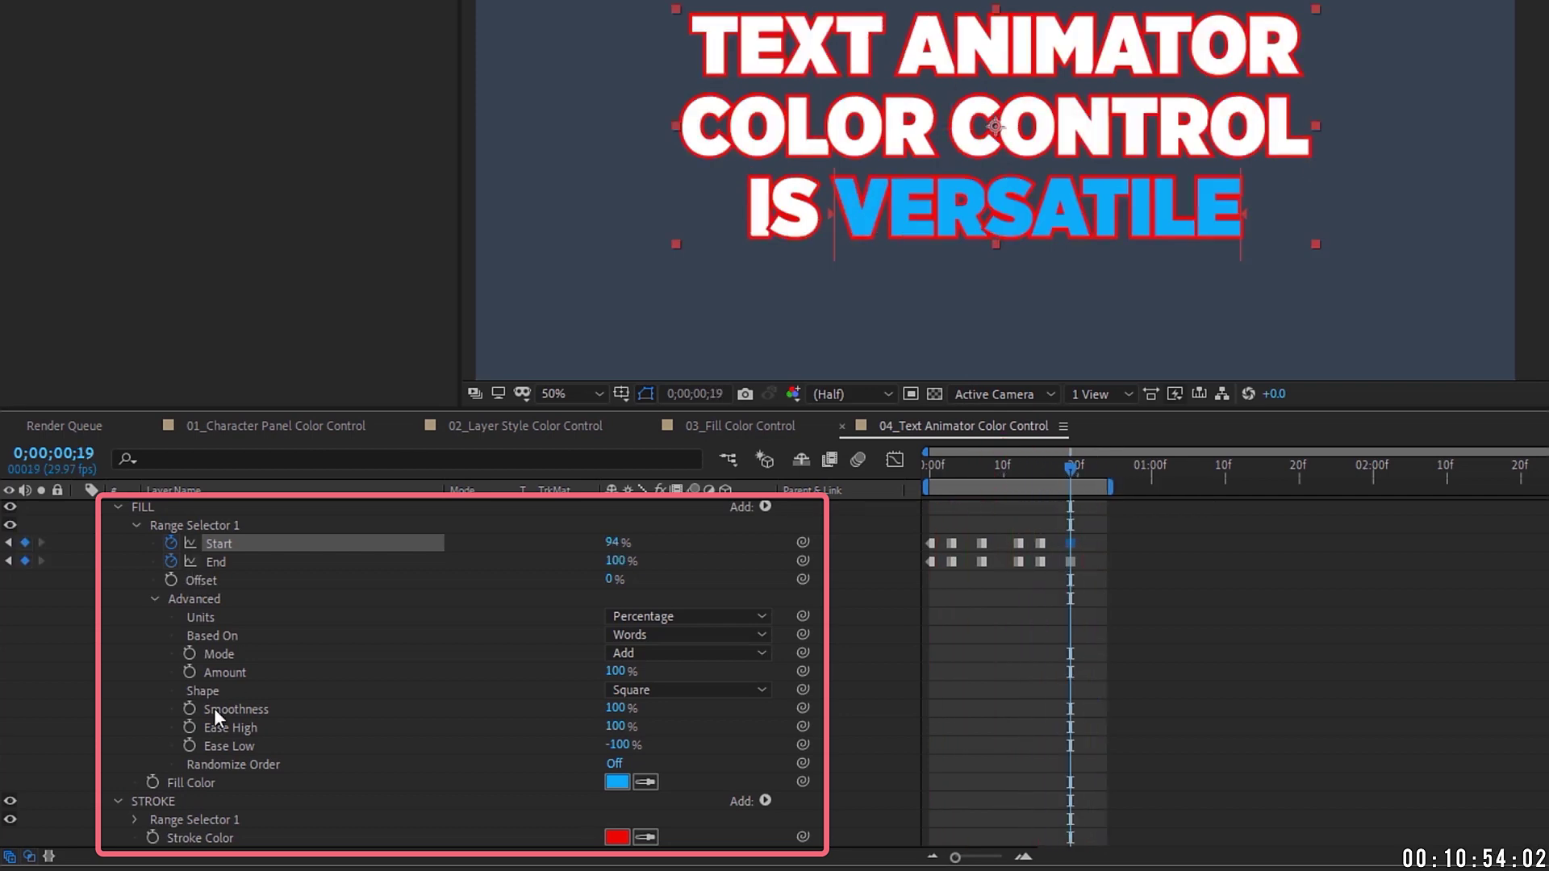
pyautogui.scroll(-3, 232, 678)
pyautogui.click(134, 652)
# Step: Set the STROKE range selector's Ease High to 100% and Ease Low to -100%
pyautogui.click(155, 718)
pyautogui.scroll(-1, 618, 801)
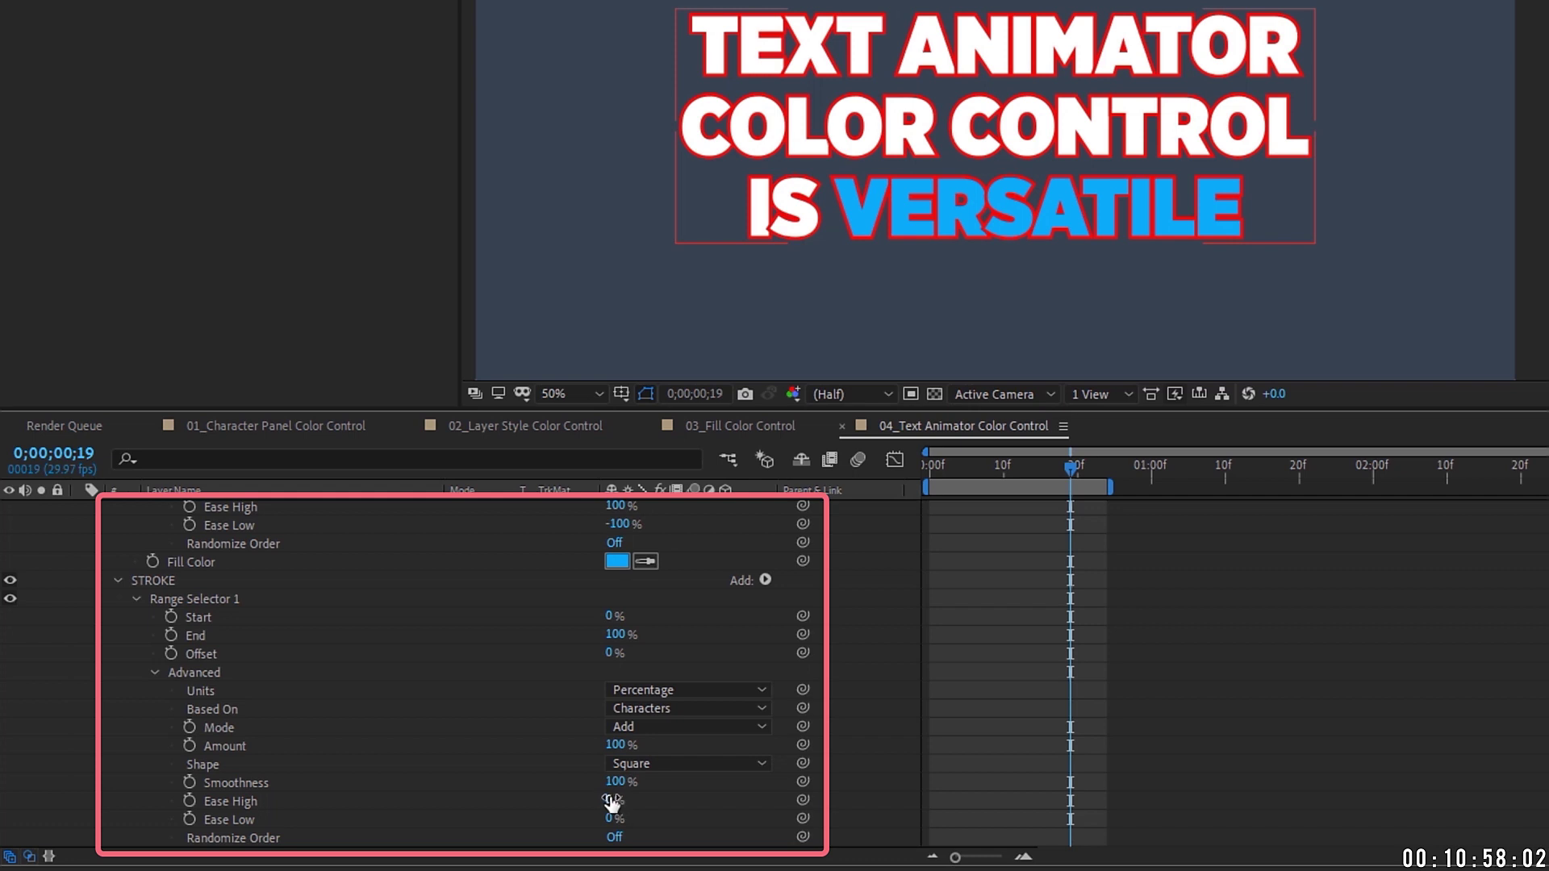
pyautogui.click(615, 800)
pyautogui.write('100')
pyautogui.press('Return')
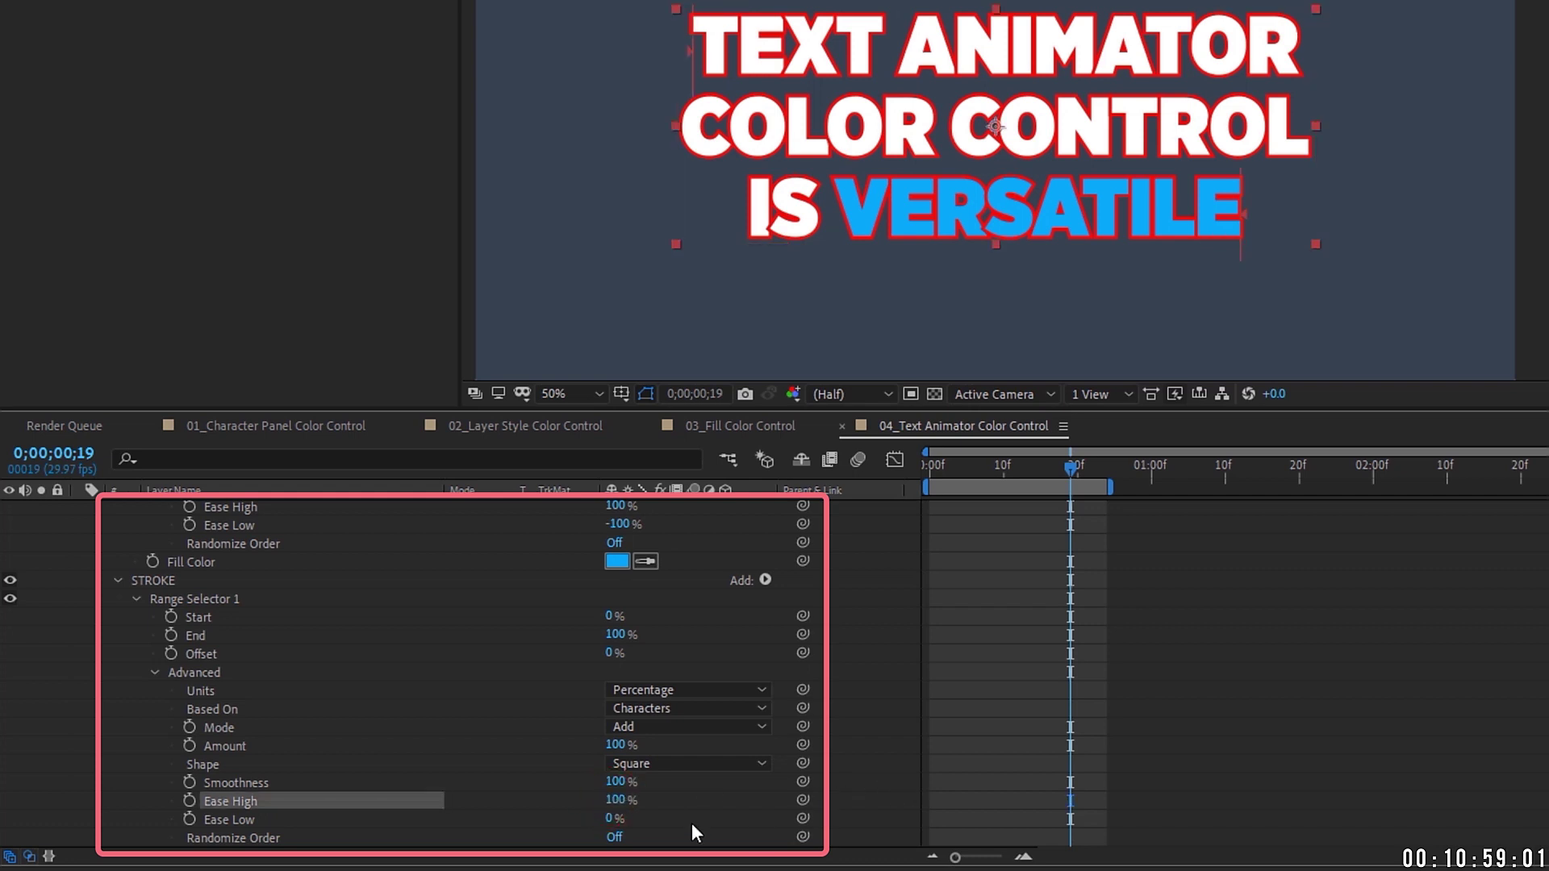
pyautogui.click(614, 819)
pyautogui.write('-100')
pyautogui.press('Return')
# Step: Test Stroke Start at 26%, switch the base stroke colour to blue, then reset Start to 0%
pyautogui.click(199, 618)
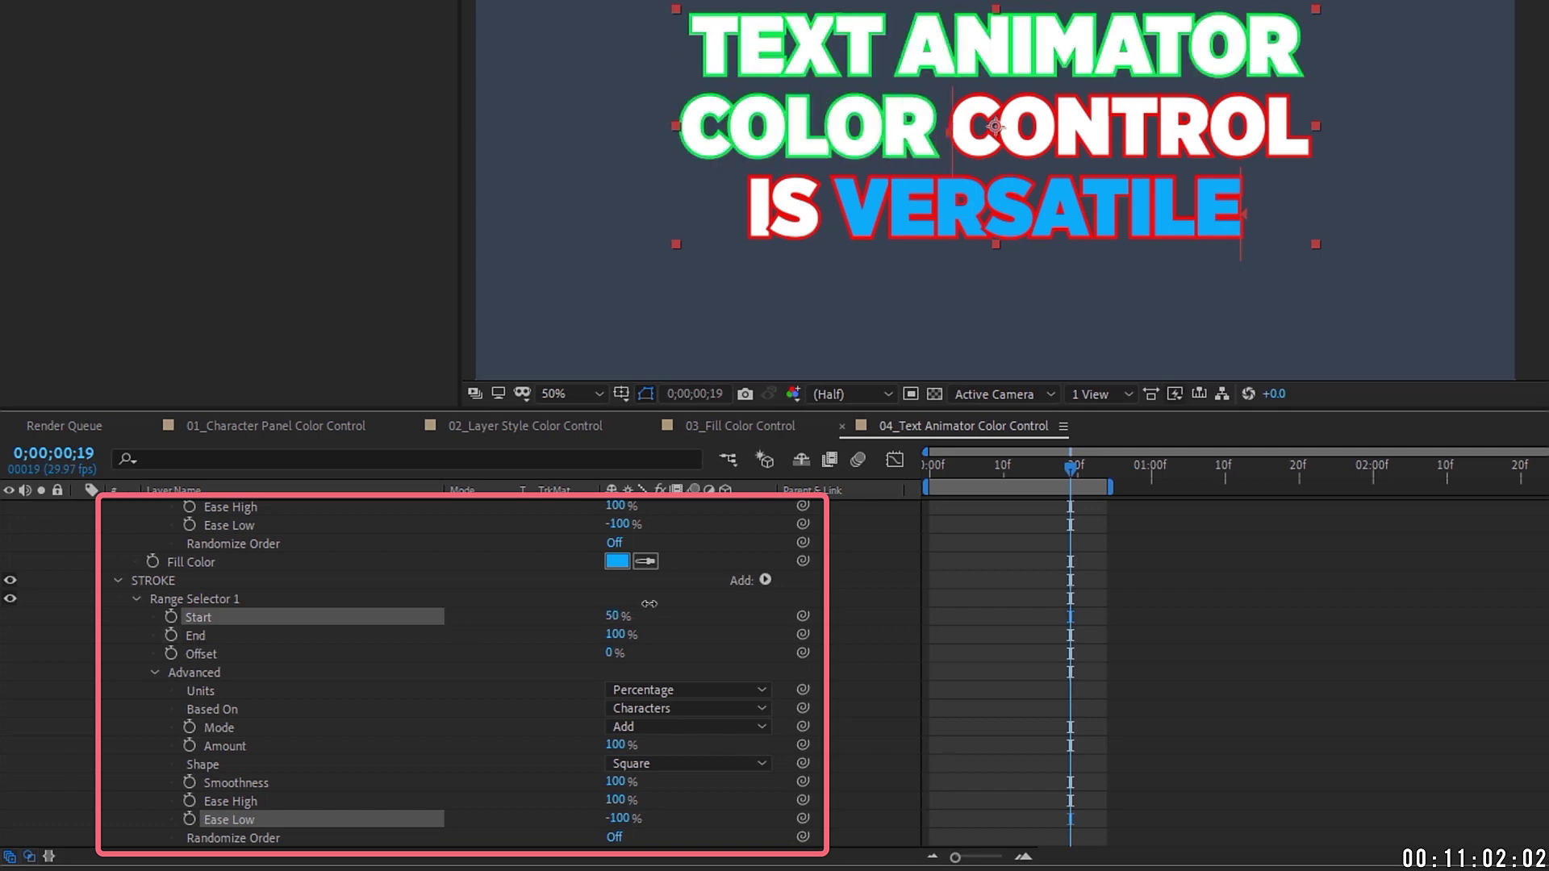
pyautogui.moveTo(610, 617)
pyautogui.mouseDown()
pyautogui.moveTo(615, 632)
pyautogui.moveTo(538, 625)
pyautogui.moveTo(528, 604)
pyautogui.mouseUp()
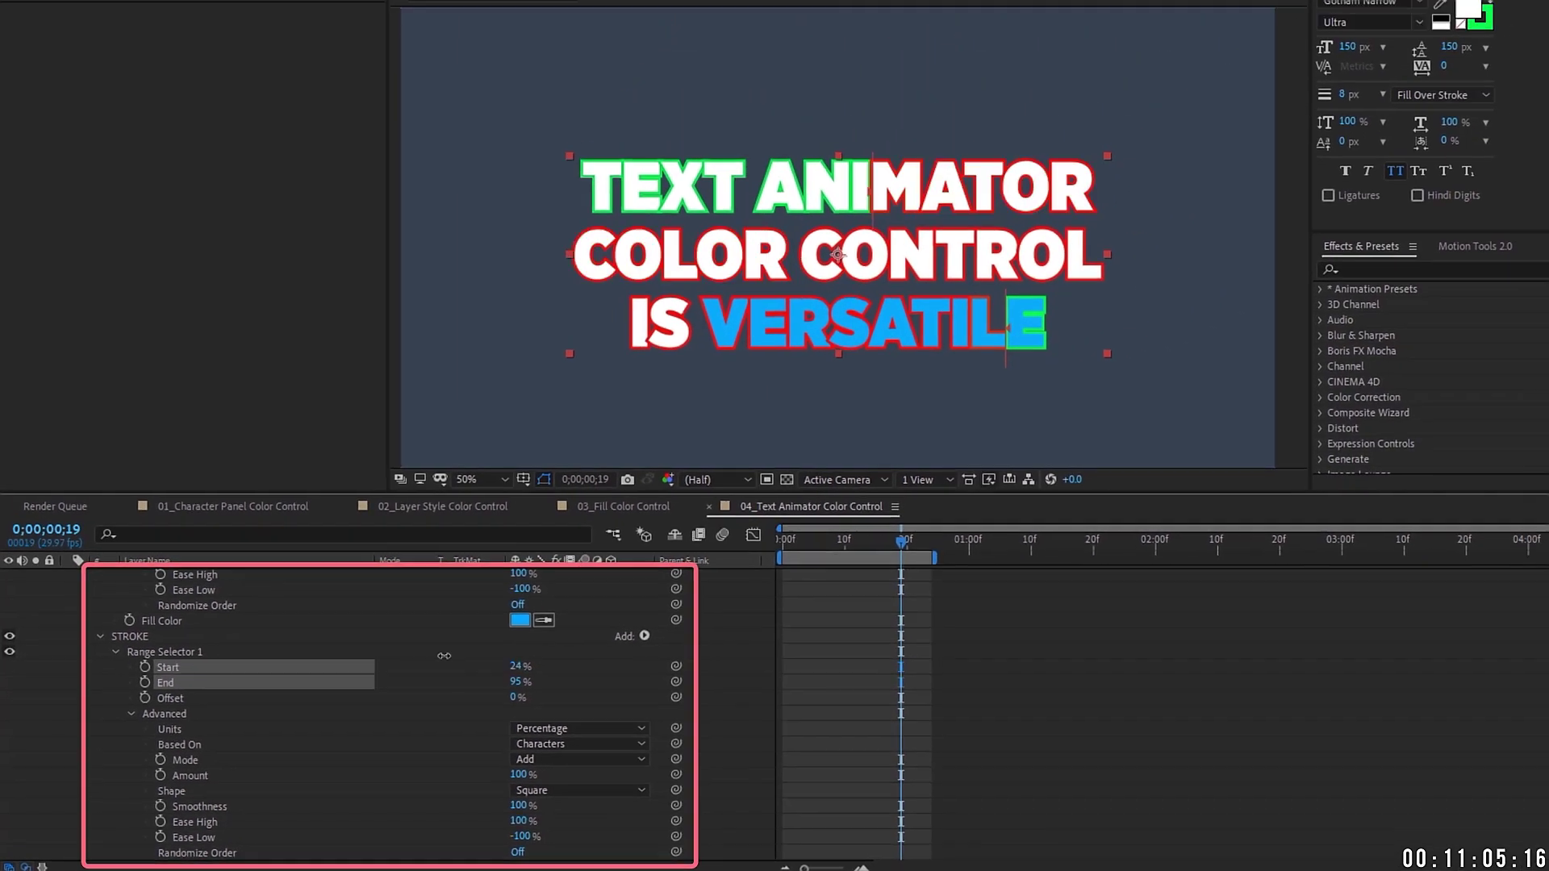
pyautogui.moveTo(443, 655)
pyautogui.mouseDown()
pyautogui.moveTo(429, 653)
pyautogui.moveTo(442, 653)
pyautogui.mouseUp()
pyautogui.click(1397, 81)
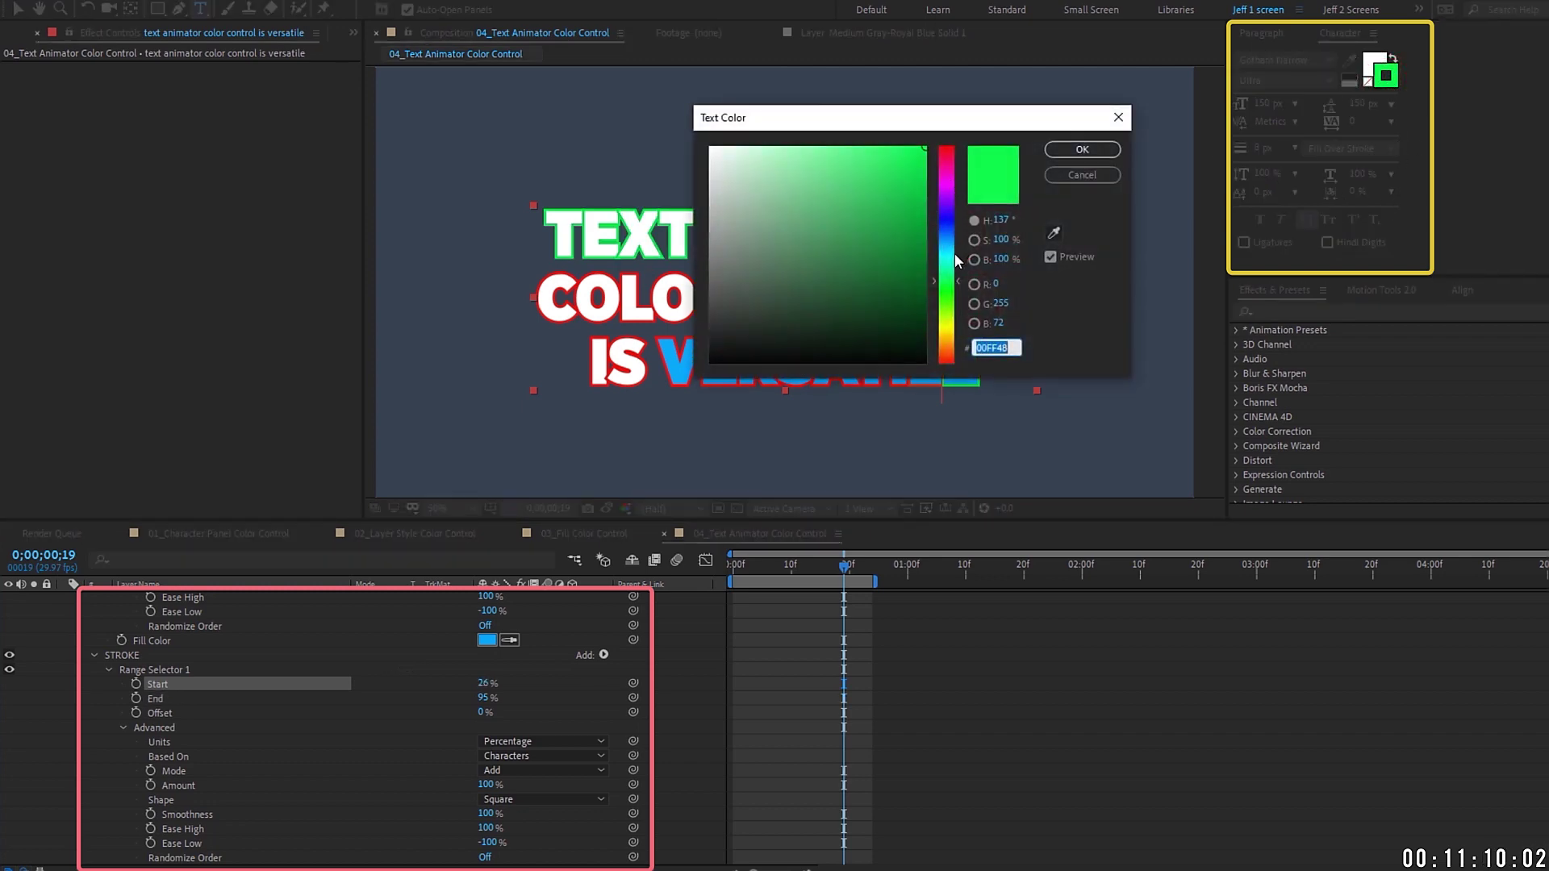
pyautogui.click(949, 244)
pyautogui.click(1082, 149)
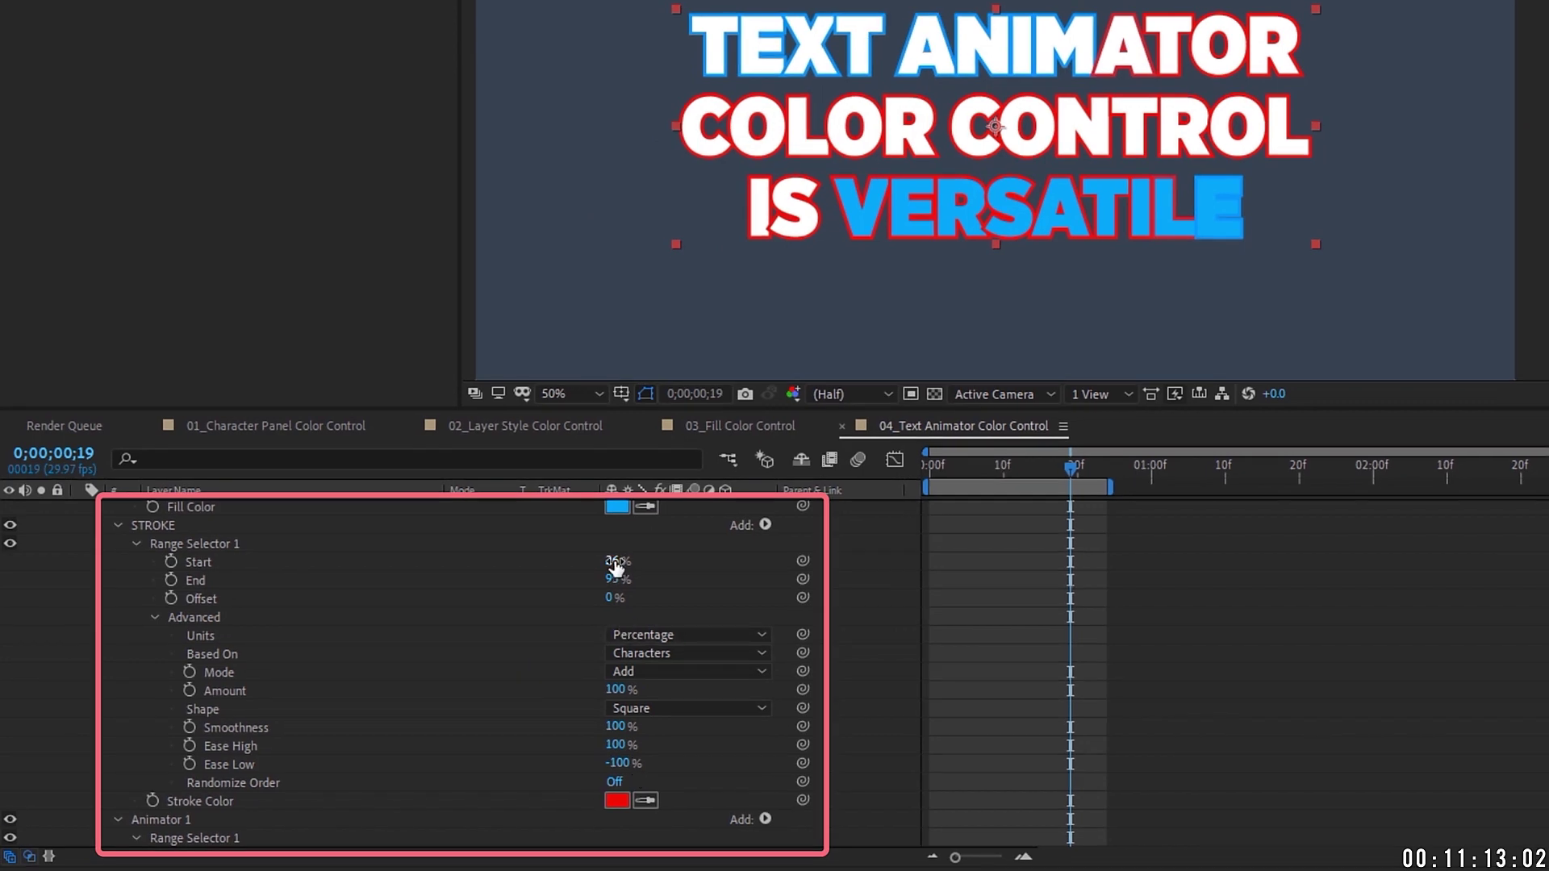
pyautogui.click(482, 683)
pyautogui.moveTo(608, 561)
pyautogui.mouseDown()
pyautogui.moveTo(585, 560)
pyautogui.moveTo(592, 581)
pyautogui.moveTo(570, 568)
pyautogui.moveTo(639, 560)
pyautogui.moveTo(615, 560)
pyautogui.moveTo(615, 637)
pyautogui.moveTo(622, 588)
pyautogui.moveTo(589, 563)
pyautogui.mouseUp()
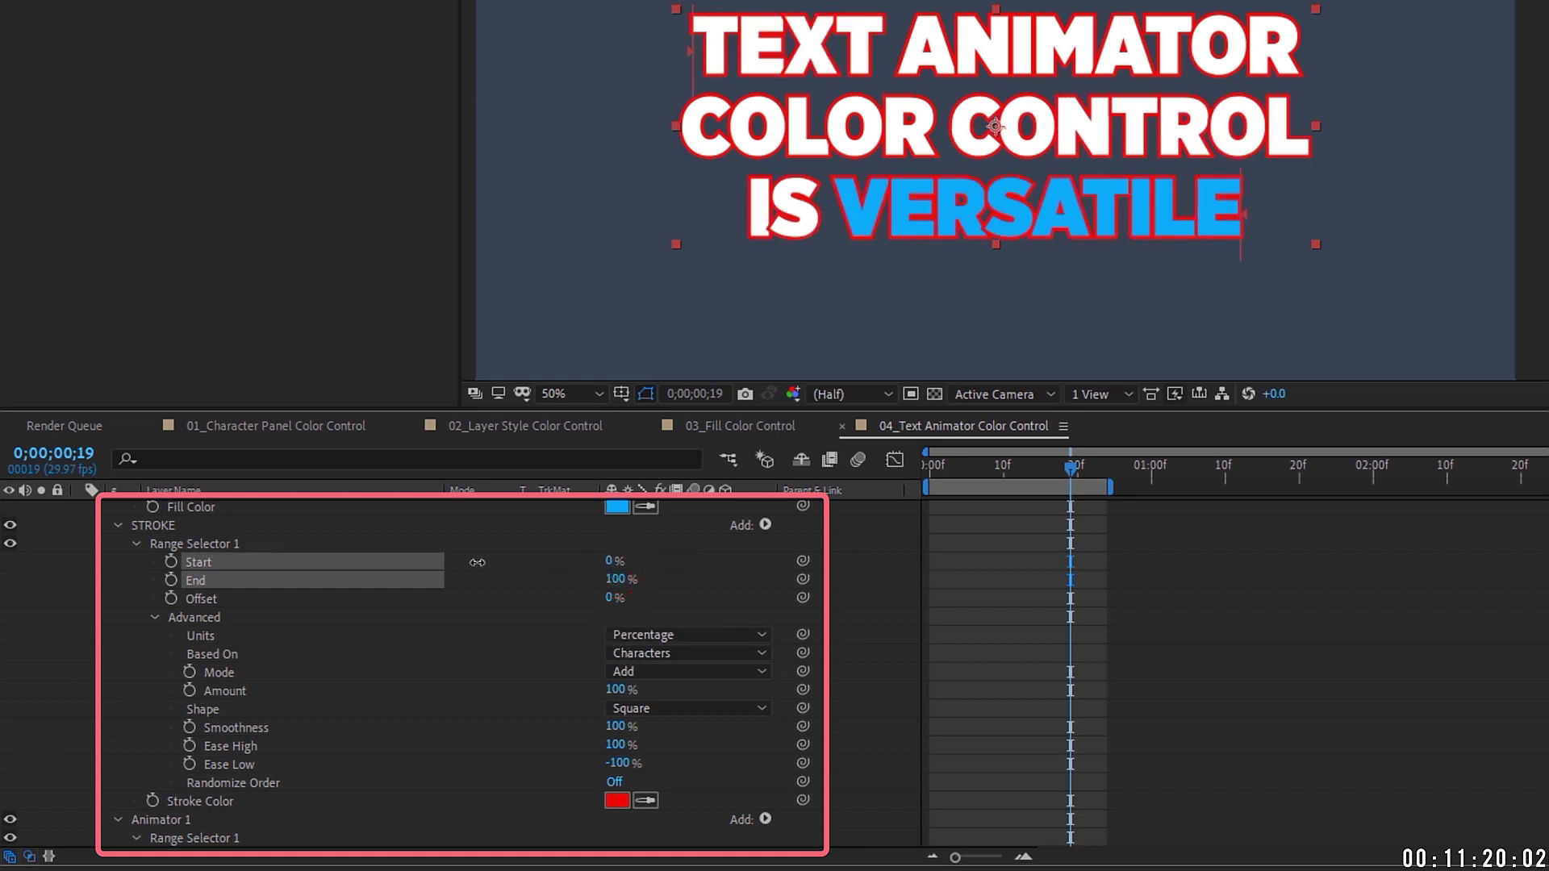
pyautogui.scroll(6, 571, 618)
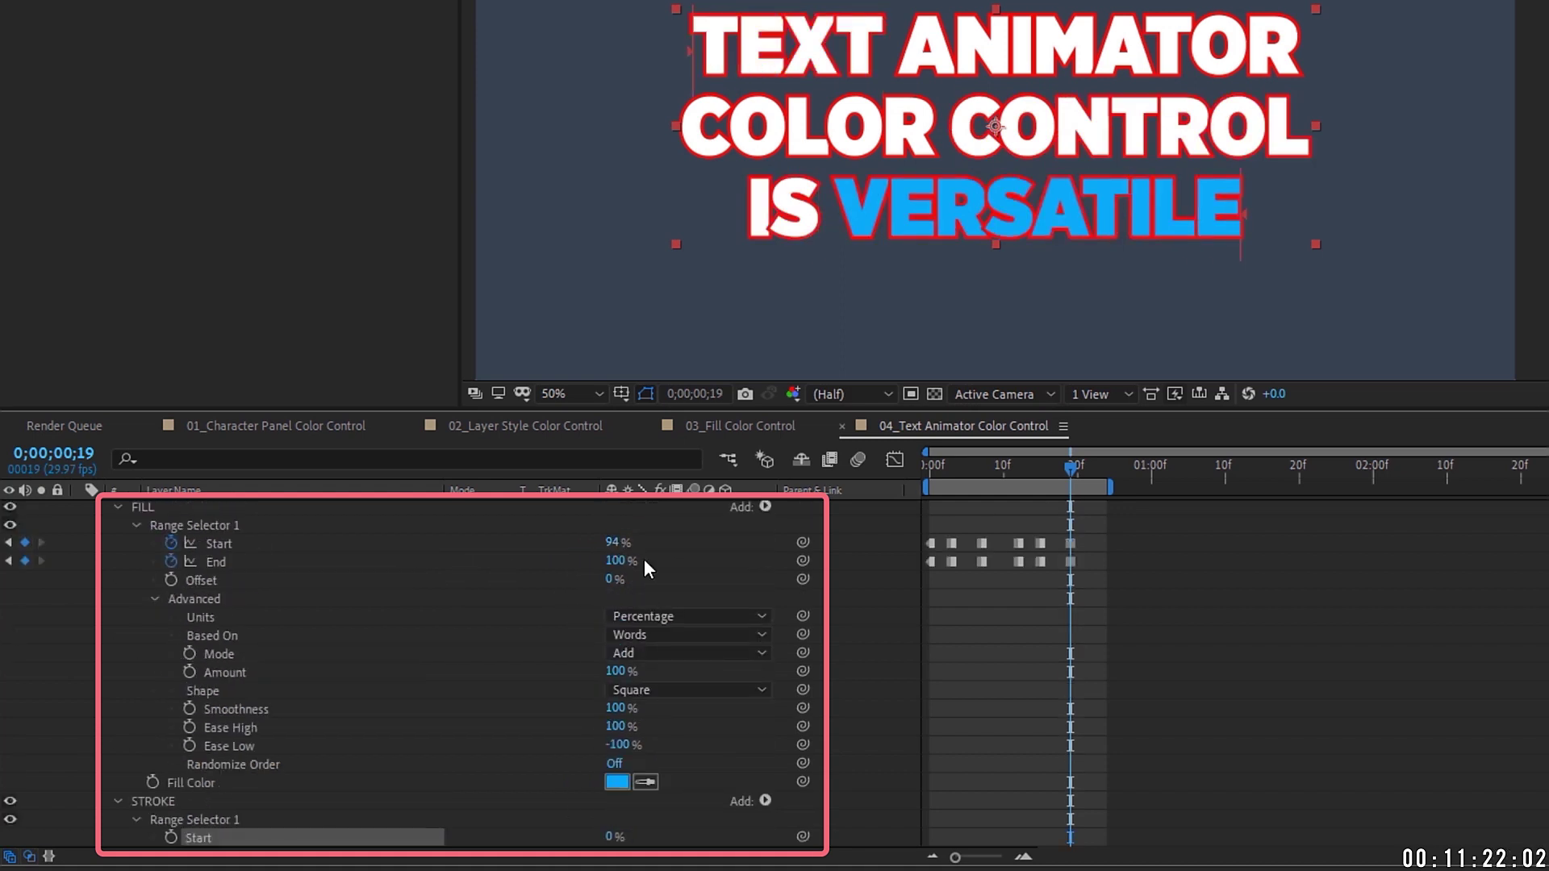
# Step: Delete the FILL Start/End keyframes and set Start 31%, End 24% around ANIMATOR
pyautogui.moveTo(623, 554); pyautogui.dragTo(912, 584)
pyautogui.press('Delete')
pyautogui.click(620, 541)
pyautogui.moveTo(620, 541); pyautogui.dragTo(533, 562)
pyautogui.moveTo(951, 466); pyautogui.dragTo(874, 473)
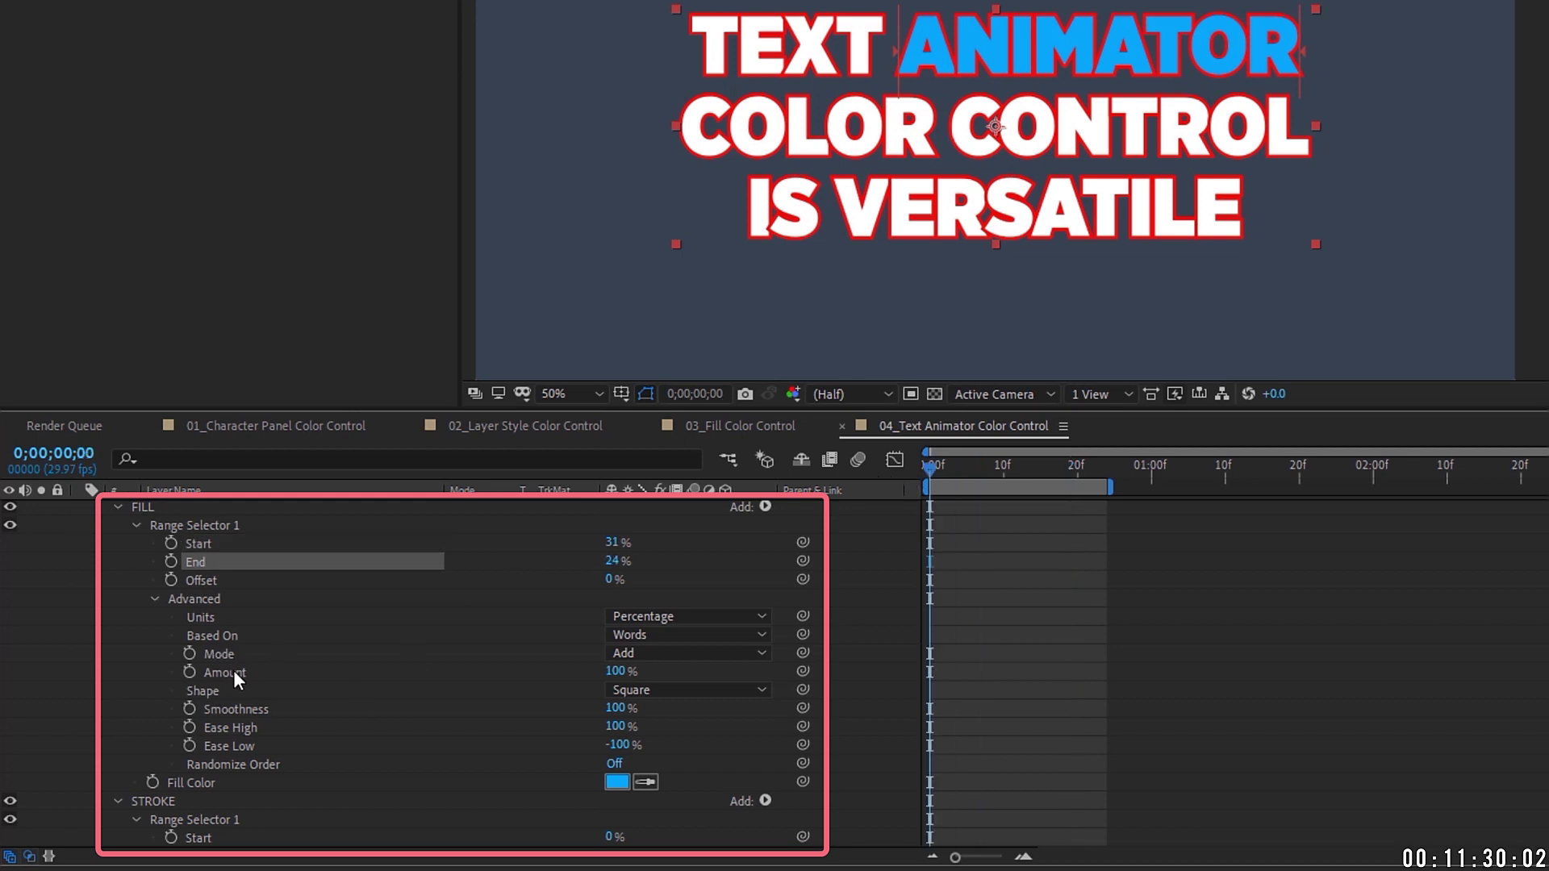
# Step: Keyframe FILL Amount at 100% on frame 10 and -100% at frame 0, then preview
pyautogui.click(228, 672)
pyautogui.click(190, 672)
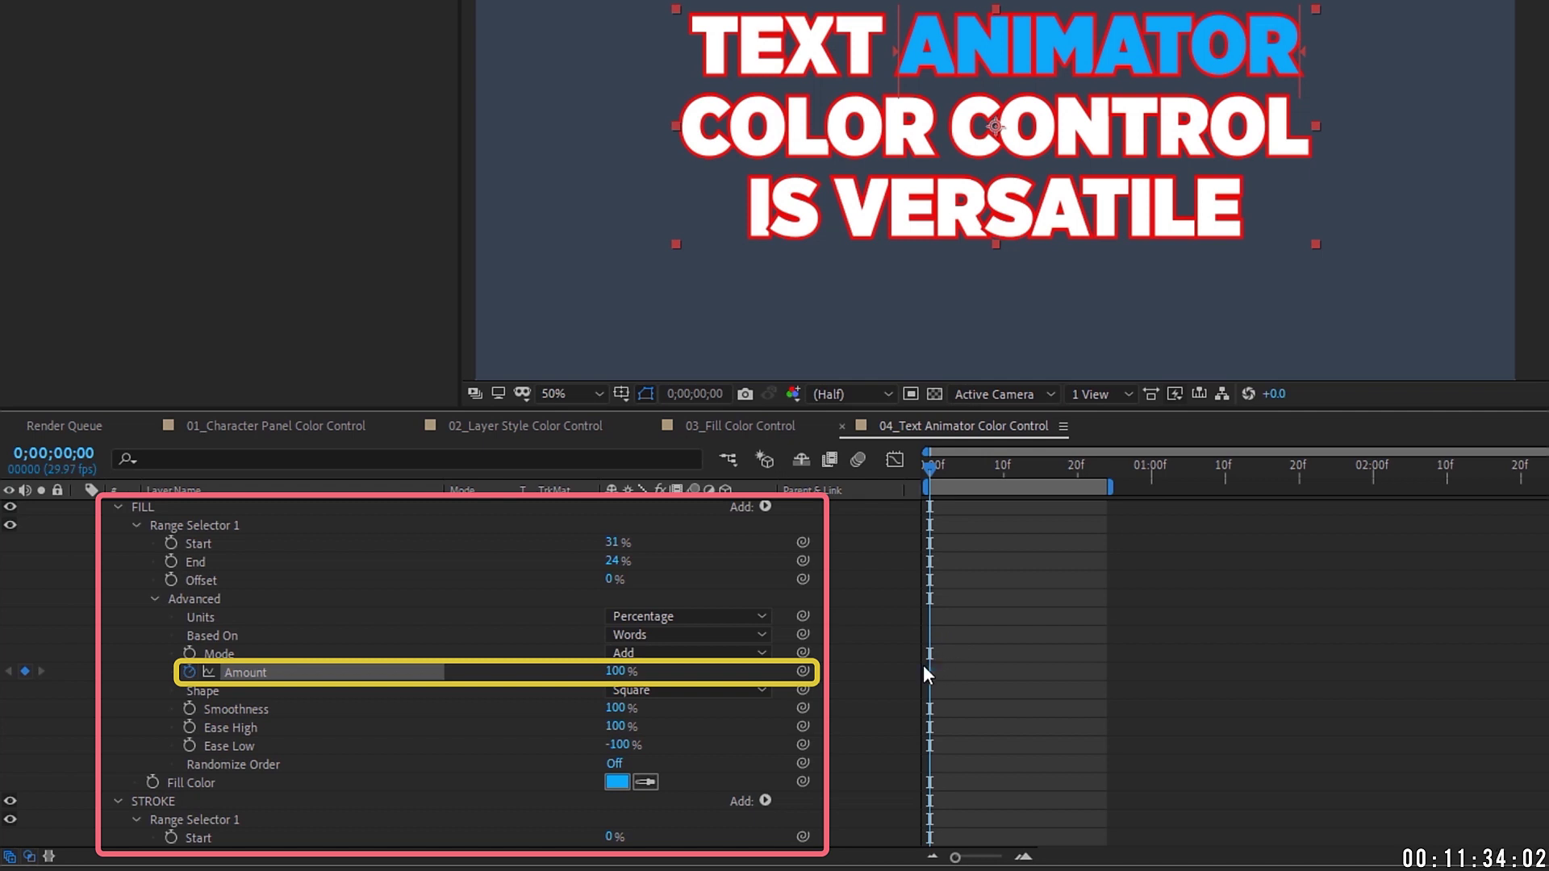
pyautogui.moveTo(997, 678); pyautogui.dragTo(1003, 672)
pyautogui.moveTo(622, 671); pyautogui.dragTo(484, 671)
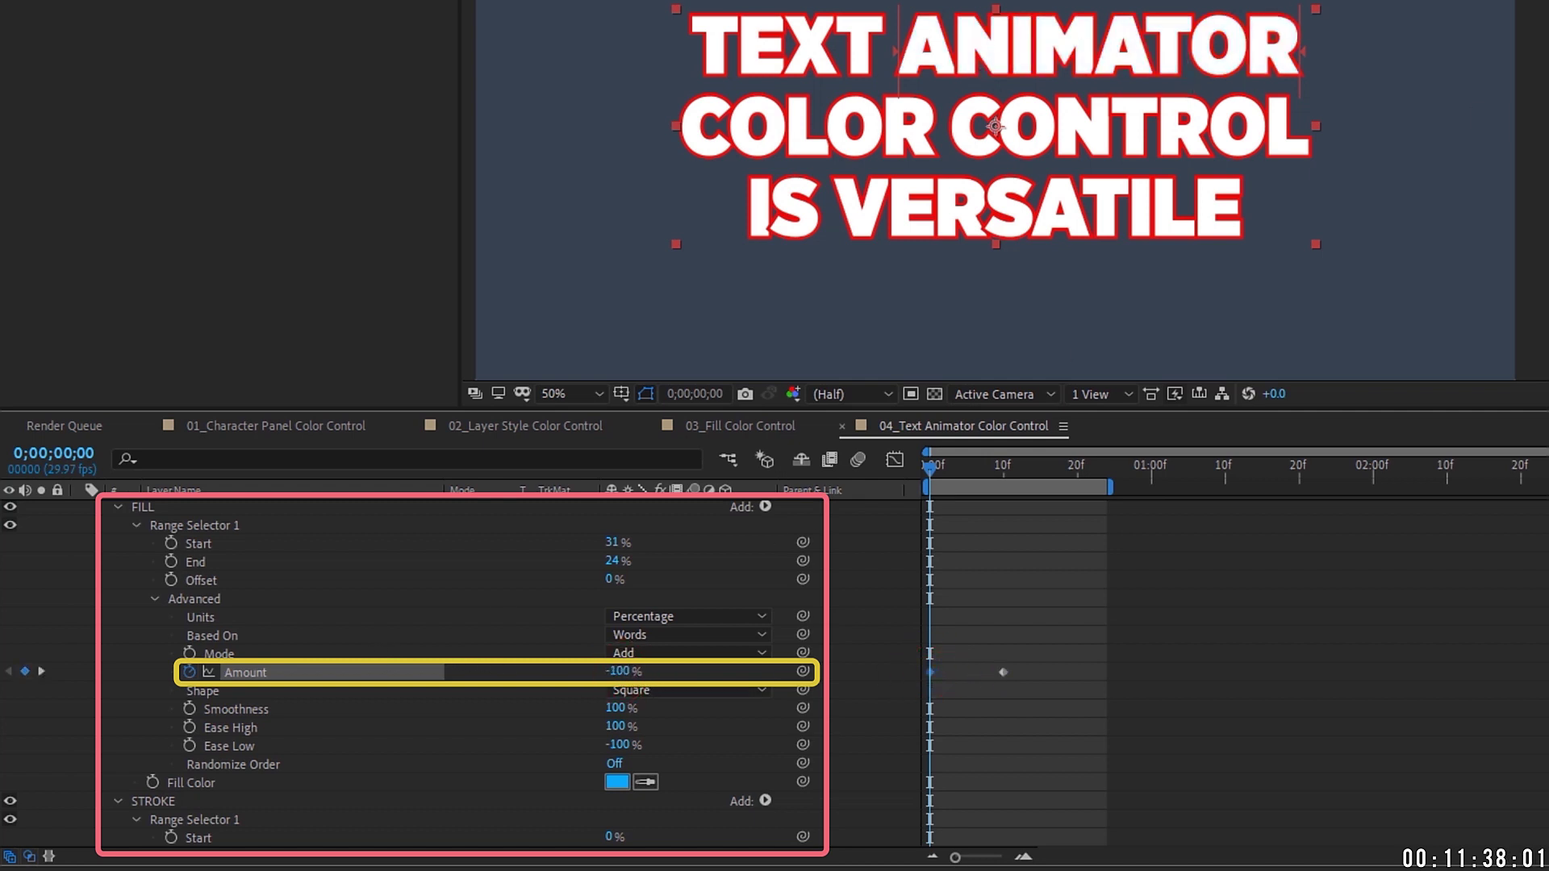
pyautogui.press('space')
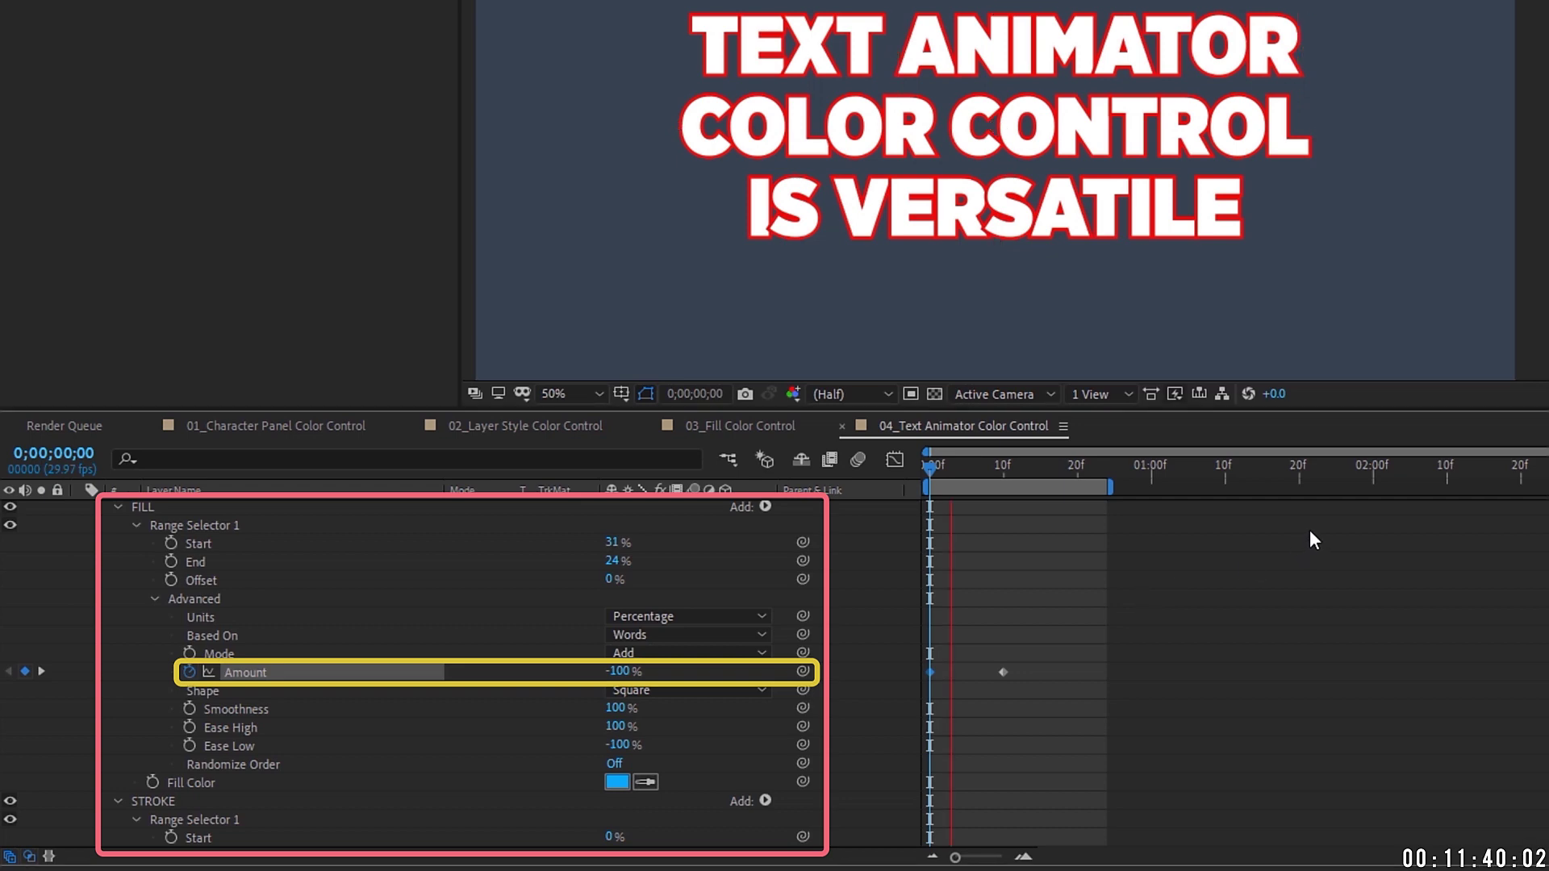
pyautogui.press('space')
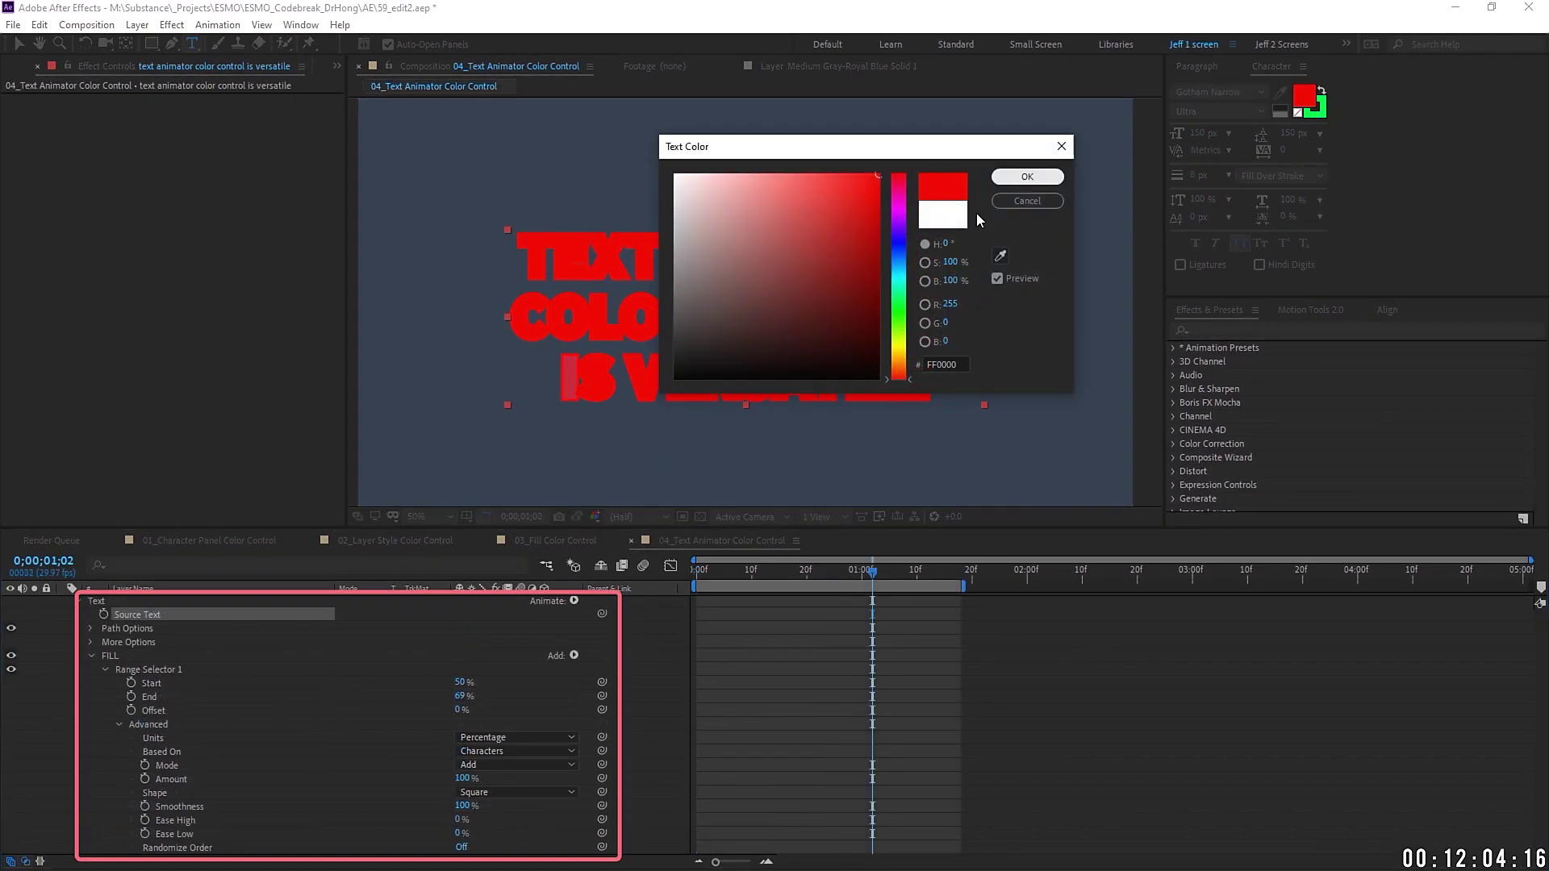
# Step: Change the text fill colour to orange and scrub the Fill Amount and Start values to preview the effect
pyautogui.click(898, 359)
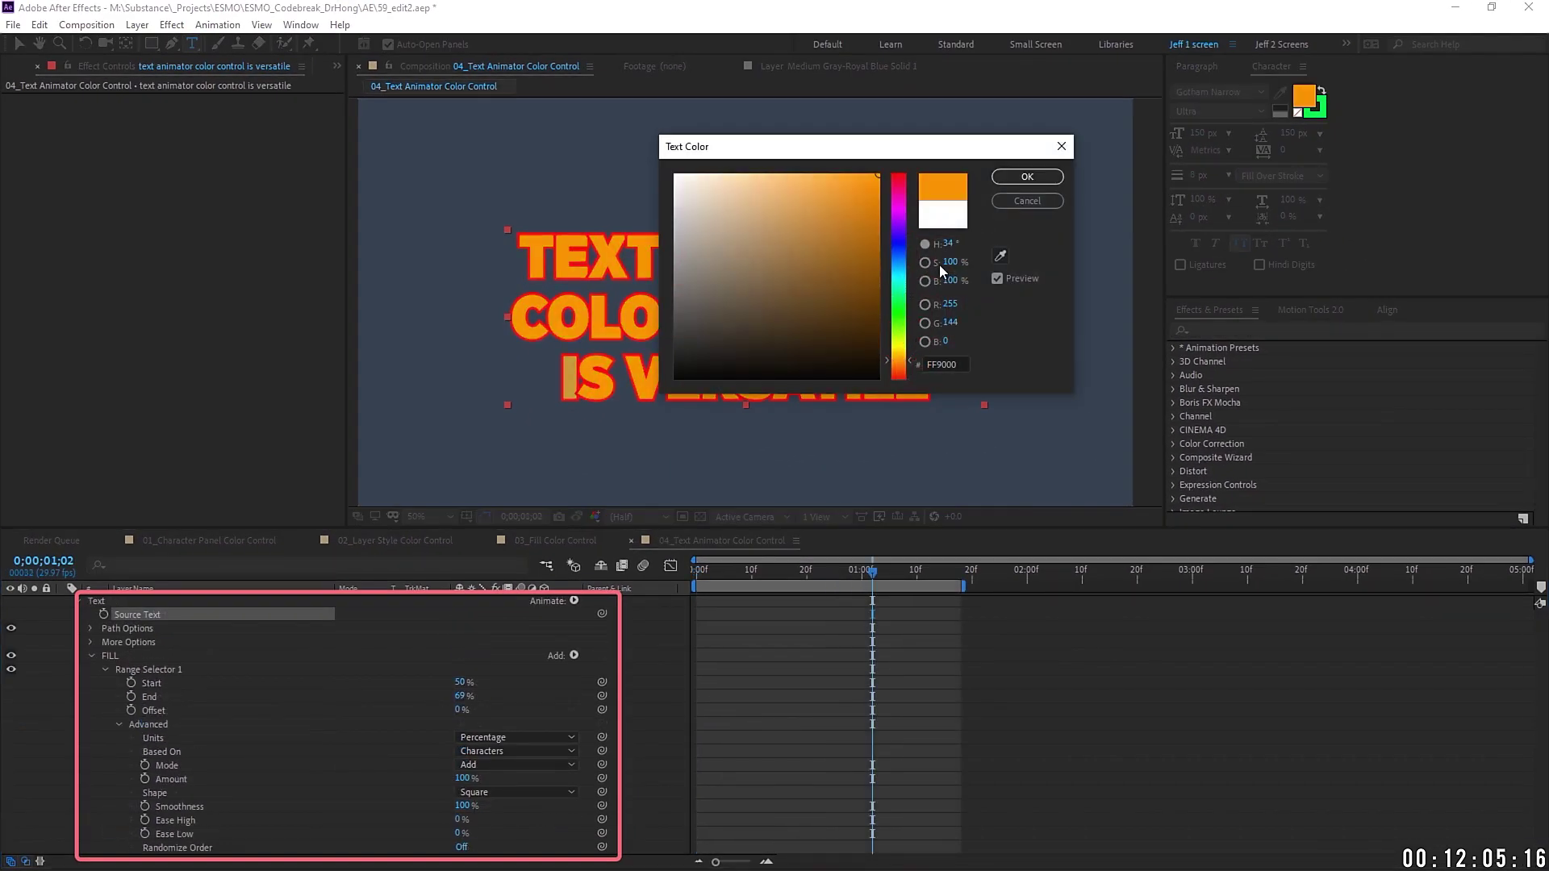
pyautogui.click(1027, 177)
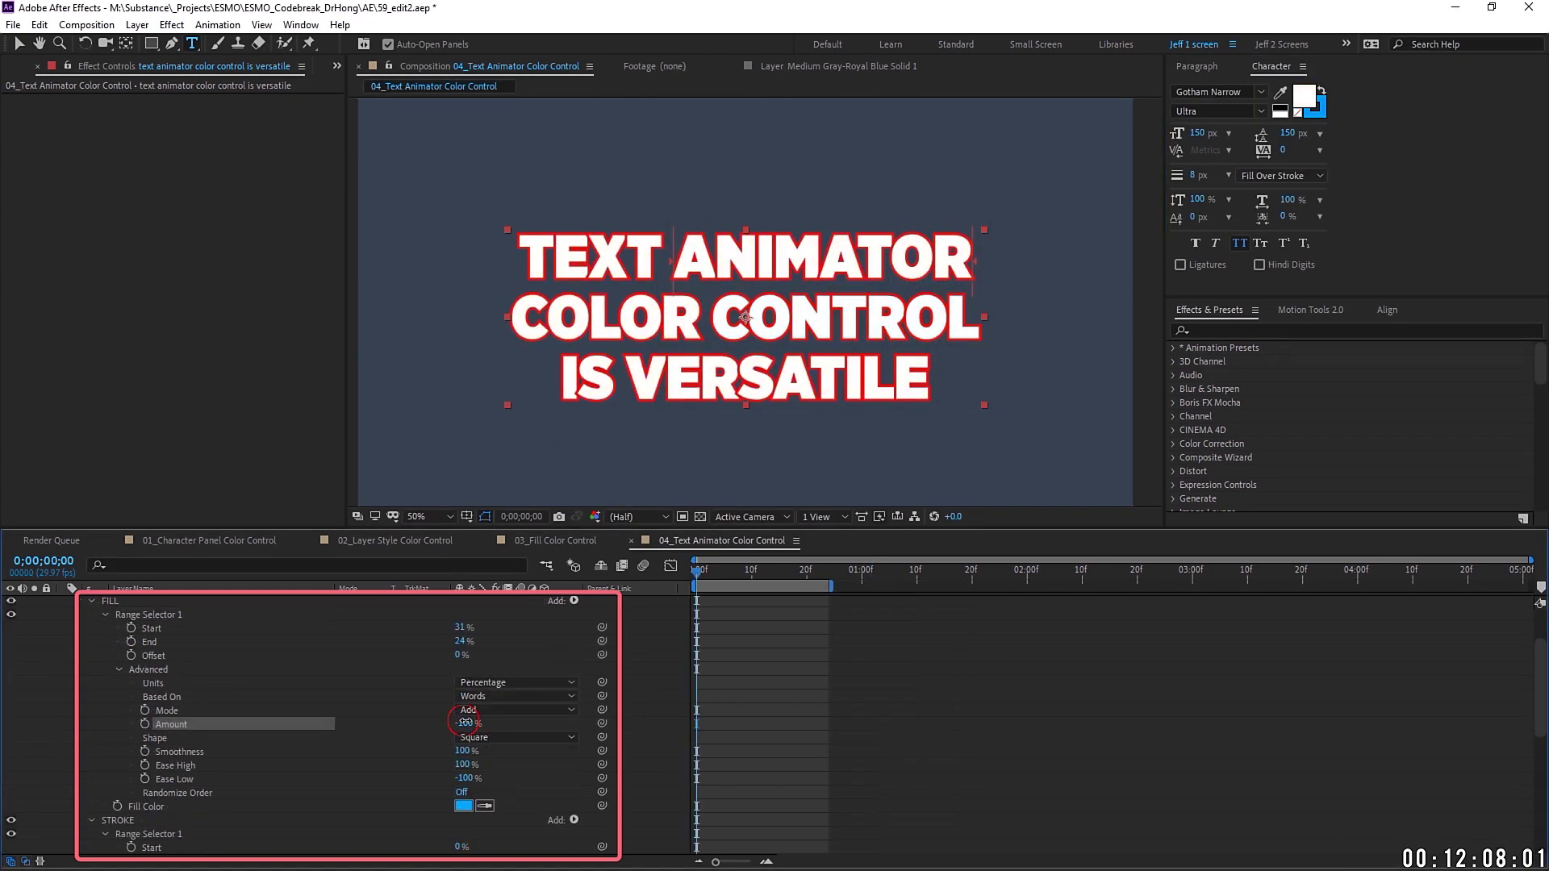
pyautogui.moveTo(807, 701)
pyautogui.mouseDown()
pyautogui.moveTo(668, 715)
pyautogui.moveTo(847, 699)
pyautogui.moveTo(577, 715)
pyautogui.moveTo(786, 700)
pyautogui.mouseUp()
pyautogui.hotkey('ctrl', 'z')
pyautogui.hotkey('ctrl', 'z')
pyautogui.moveTo(458, 627)
pyautogui.mouseDown()
pyautogui.moveTo(521, 626)
pyautogui.moveTo(469, 627)
pyautogui.mouseUp()
# Step: Set the Fill range selector's Based On to Lines and sweep Start to recolour the title line by line
pyautogui.click(501, 699)
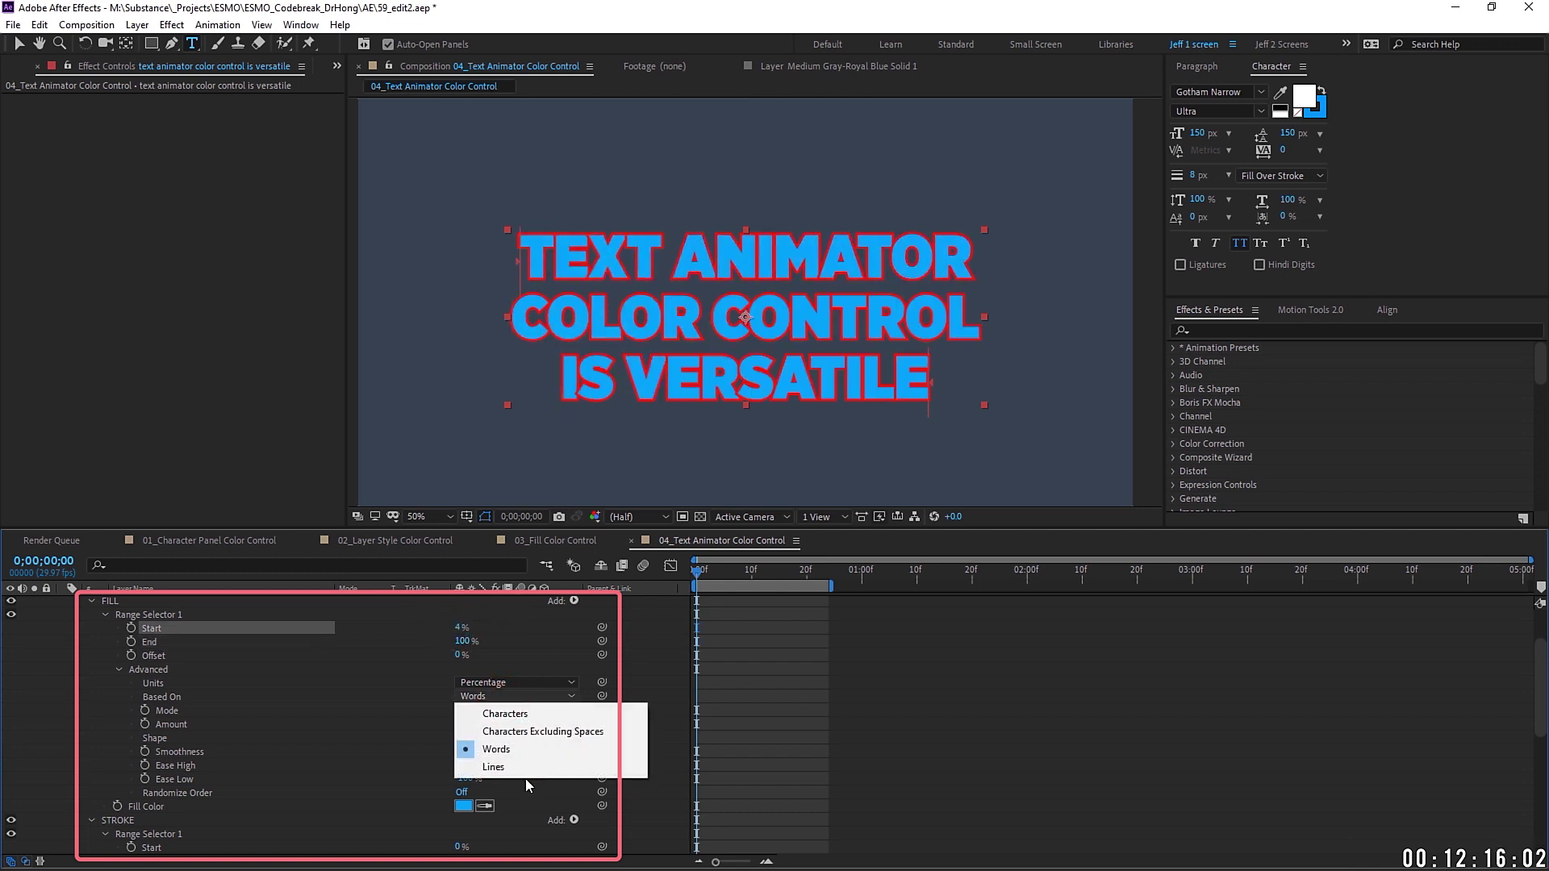
pyautogui.click(505, 788)
pyautogui.moveTo(460, 630)
pyautogui.mouseDown()
pyautogui.moveTo(504, 627)
pyautogui.moveTo(440, 615)
pyautogui.moveTo(533, 614)
pyautogui.moveTo(435, 615)
pyautogui.mouseUp()
pyautogui.scroll(3, 171, 615)
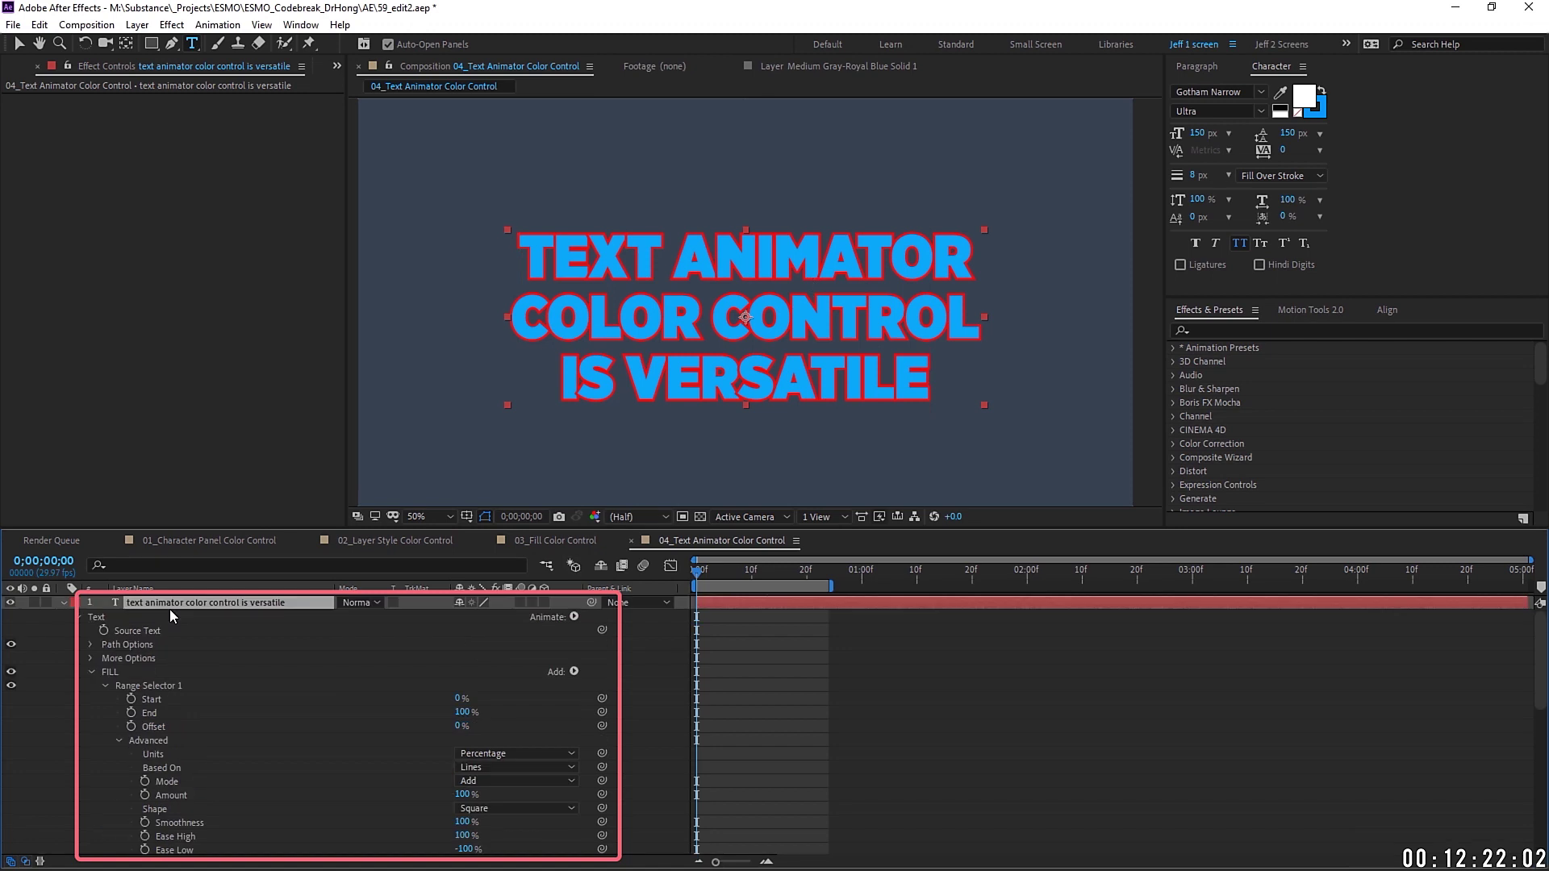